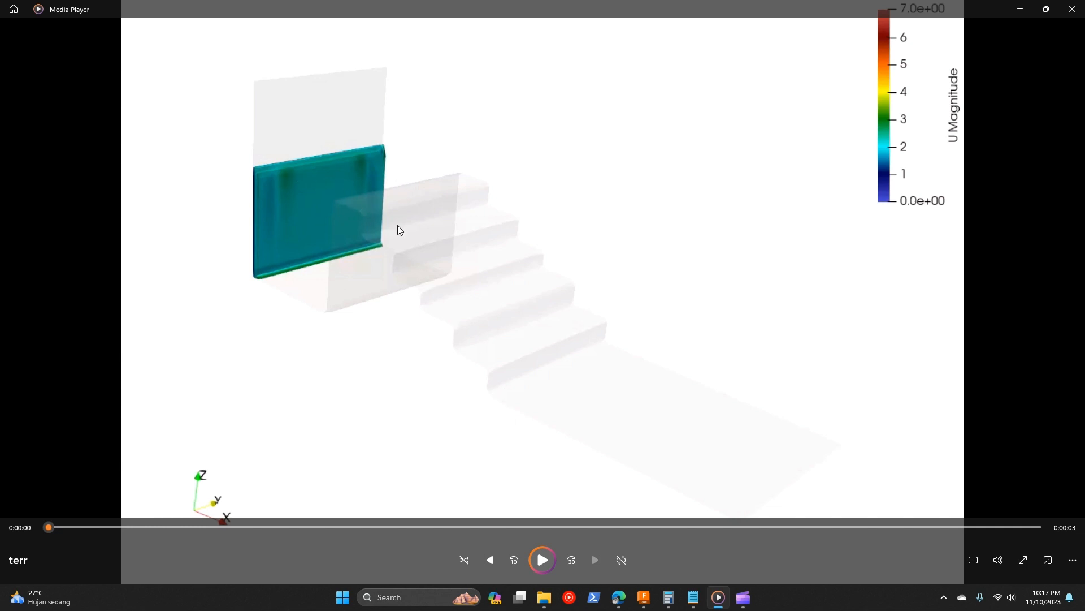
Step: Play the terr spillway flow simulation video and pause it partway through
left_click(543, 559)
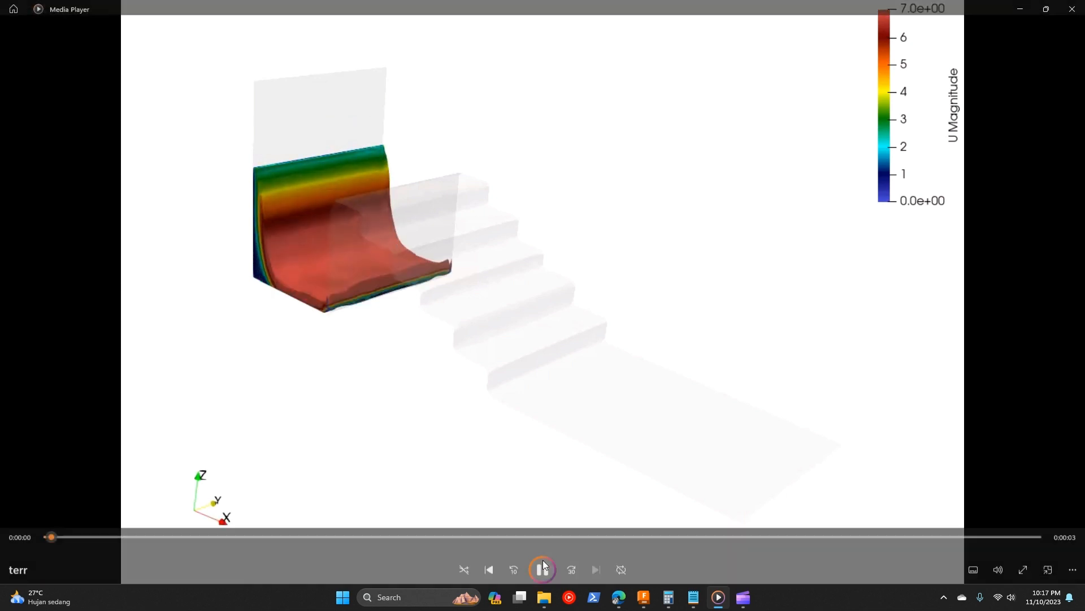
left_click(544, 559)
left_click(544, 560)
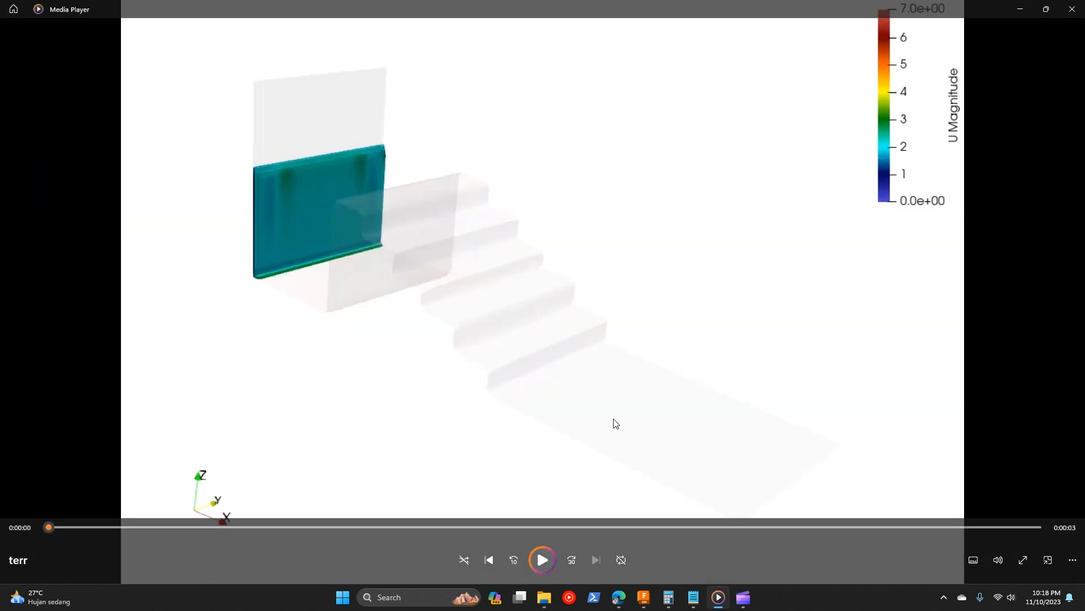
left_click(543, 557)
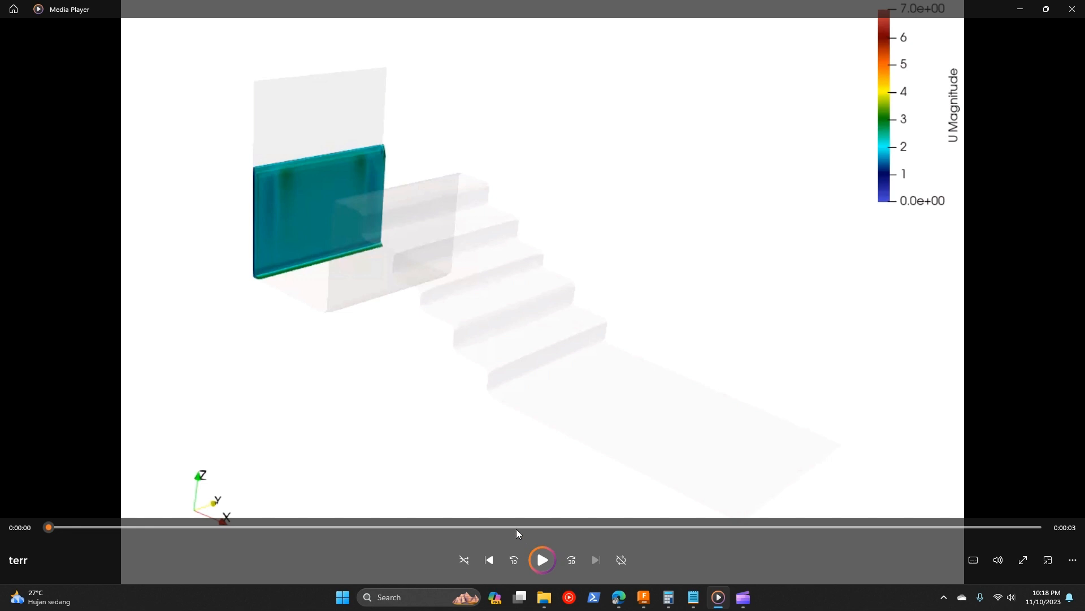
left_click(543, 558)
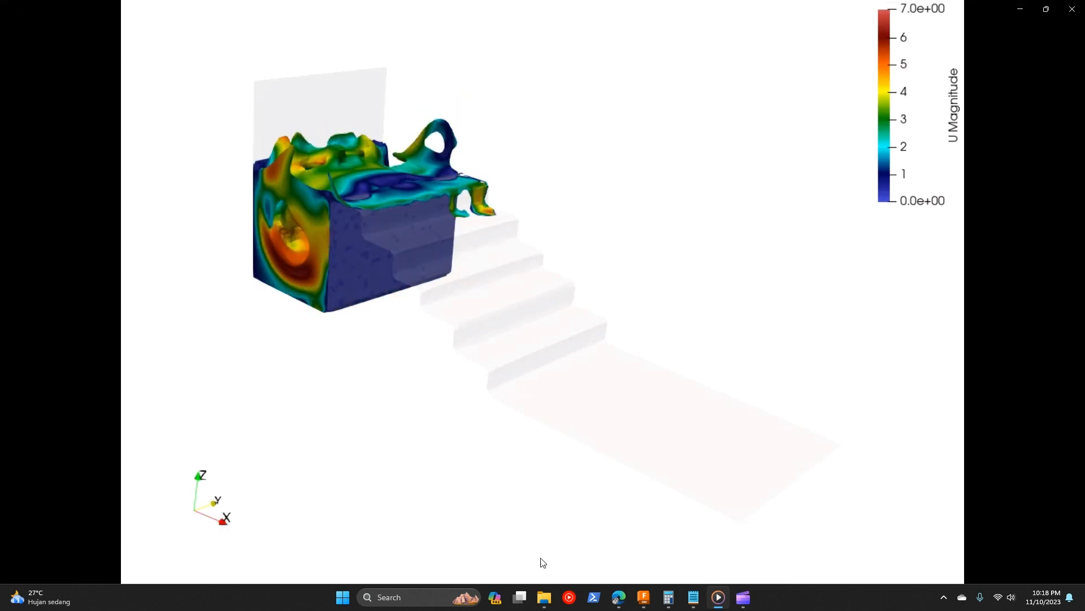
left_click(543, 558)
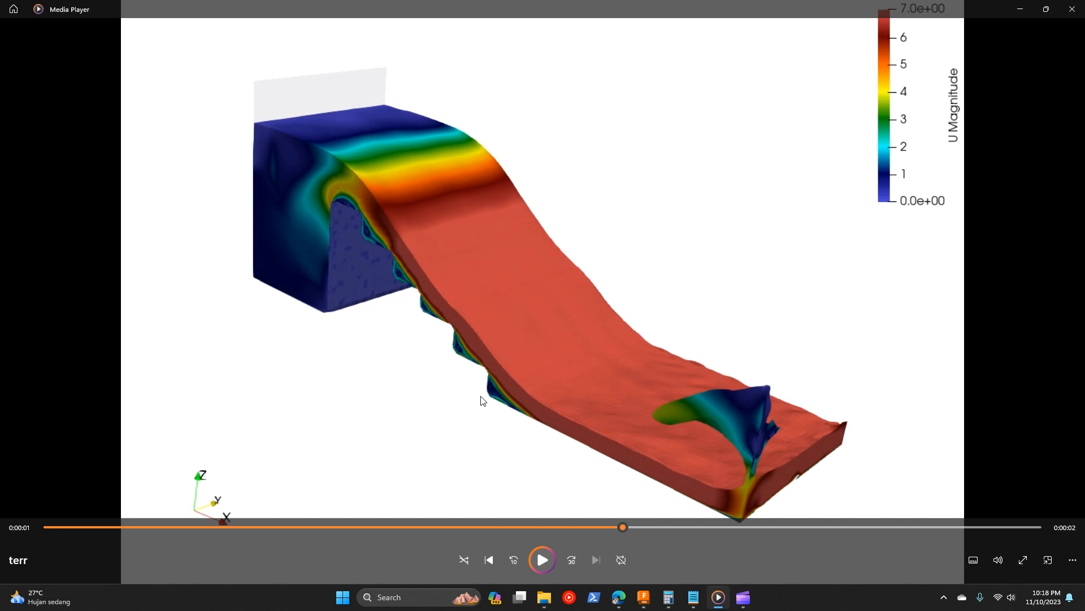
Step: Switch to the web browser, search for "interfoam solver" in a new tab and open the OpenFOAM User Guide page on interFoam
left_click(619, 597)
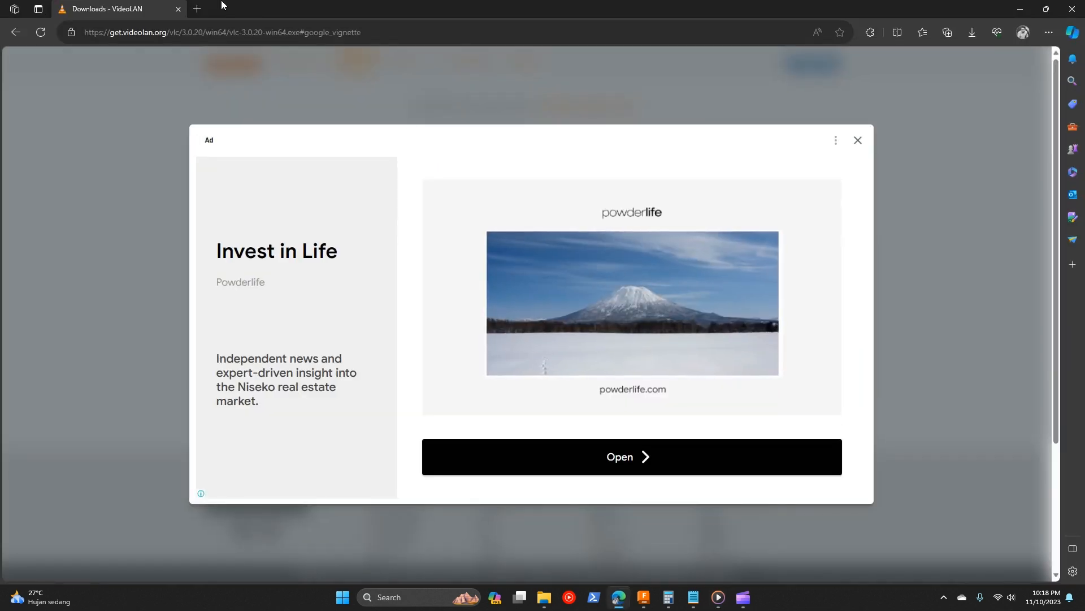
left_click(201, 9)
type("inter")
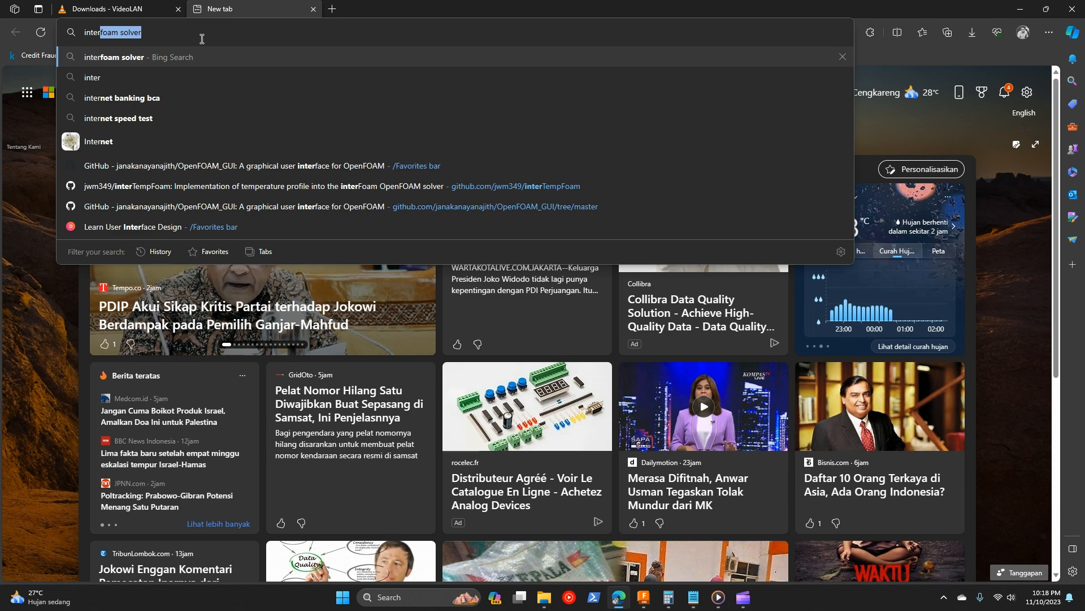
key("Return")
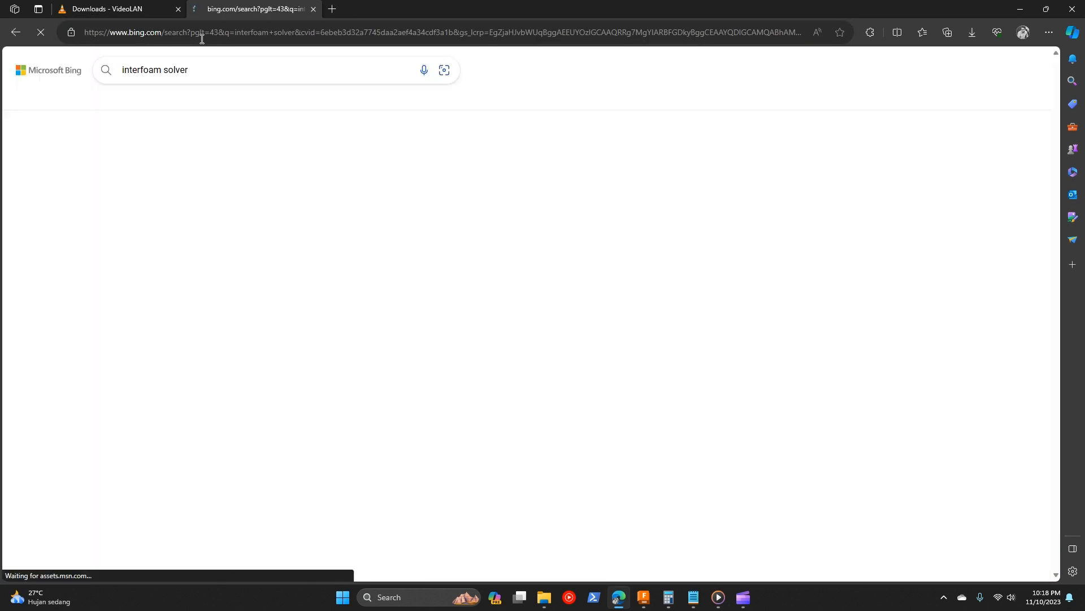
left_click(244, 161)
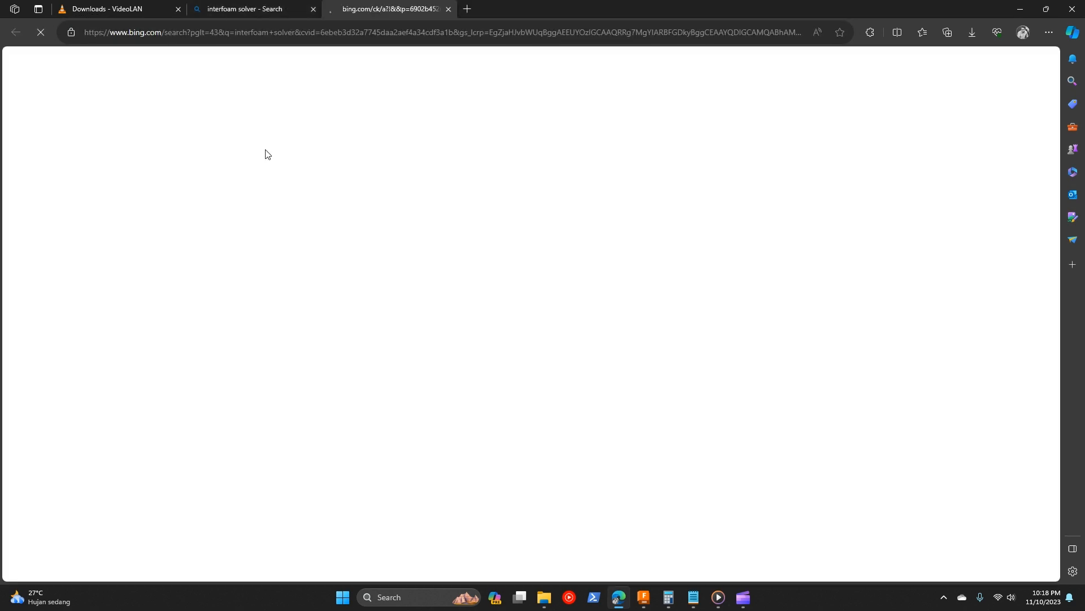
Step: Examine the interFoam overview, highlighting the transient, incompressible and two-immiscible-phase entries
scroll(345, 263, "down", 2)
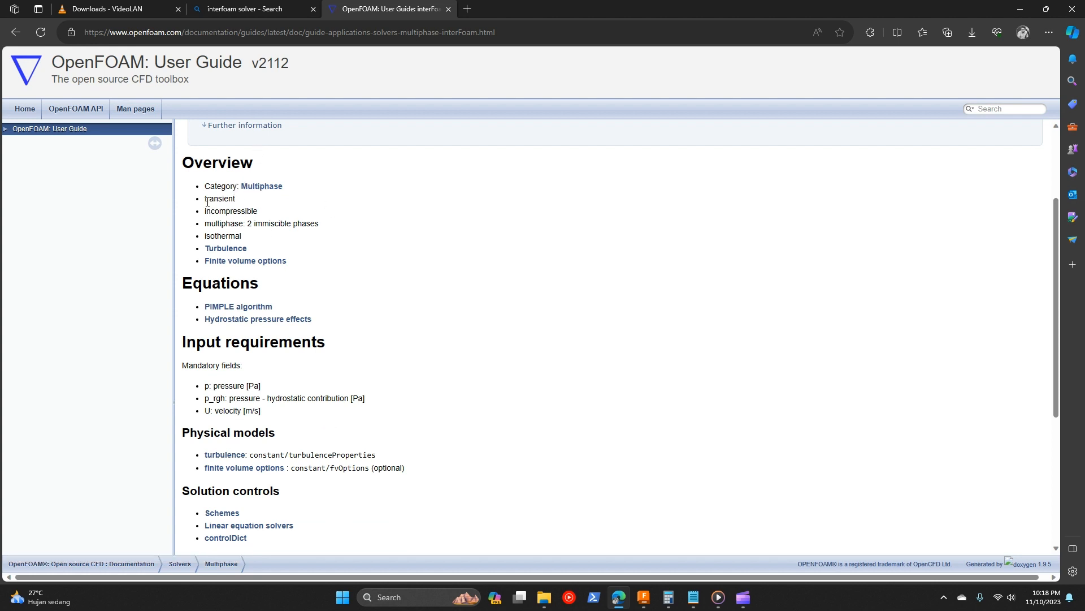
left_click_drag(204, 198, 285, 213)
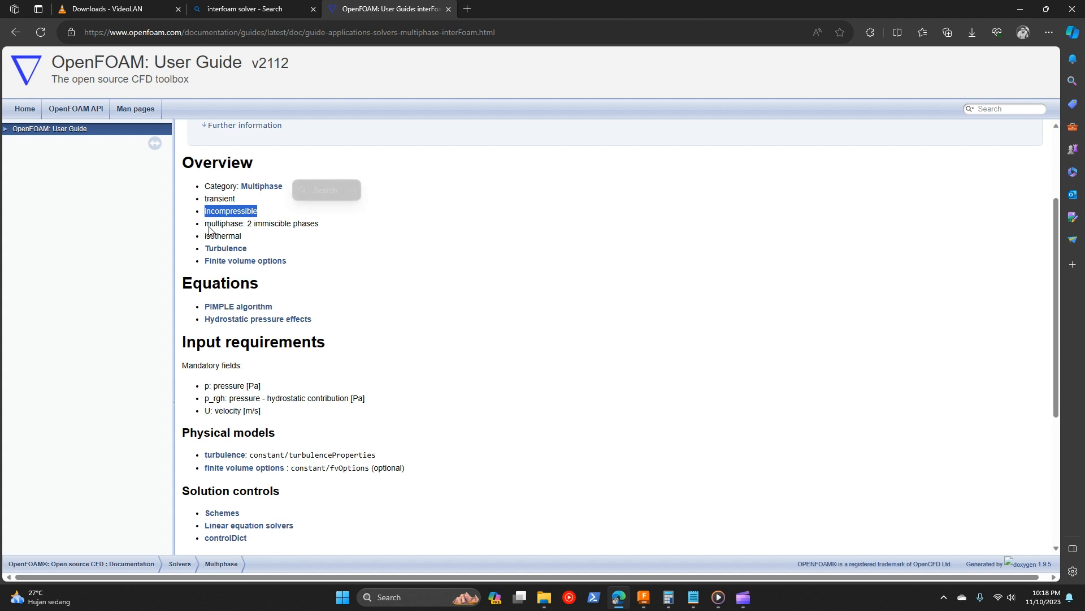
left_click_drag(207, 224, 300, 226)
left_click(254, 233)
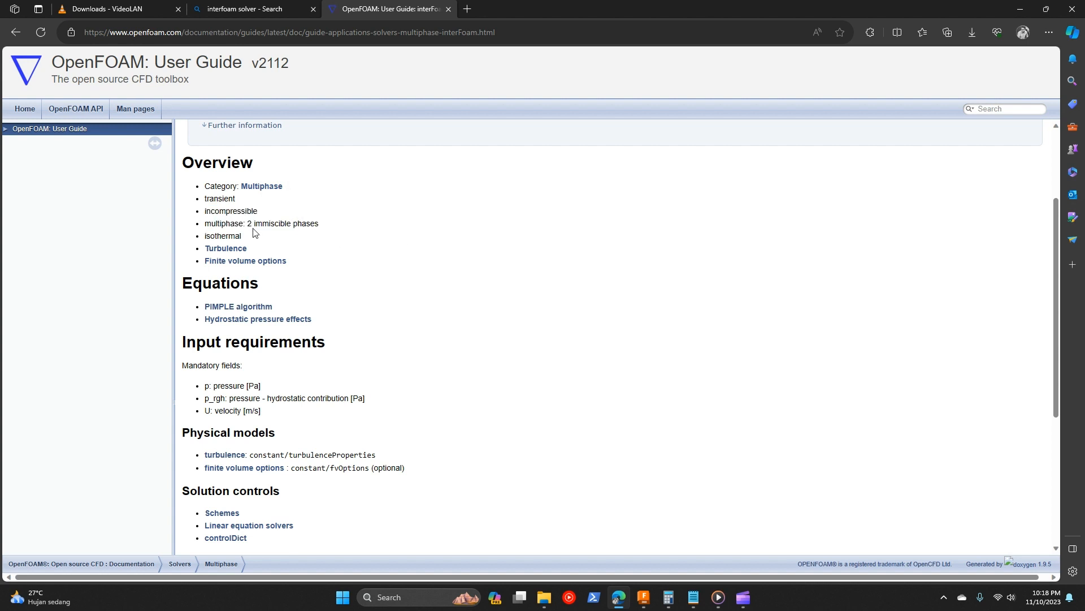
left_click_drag(218, 221, 352, 228)
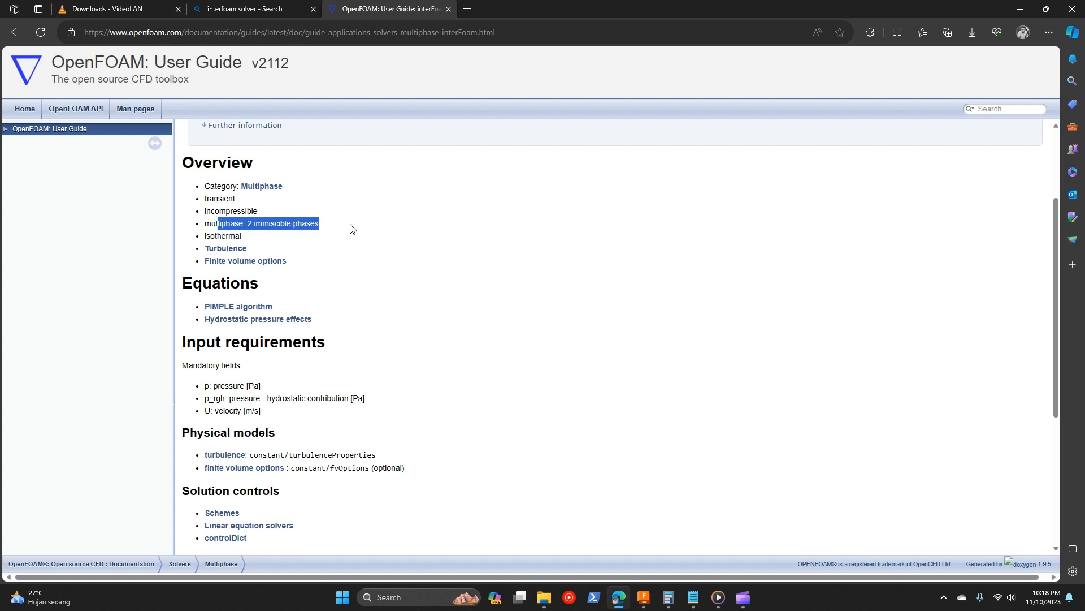
Step: Switch to Snipping Tool, capture a blank rectangular area of the guide page and open the snip for markup
left_click(423, 601)
type("s")
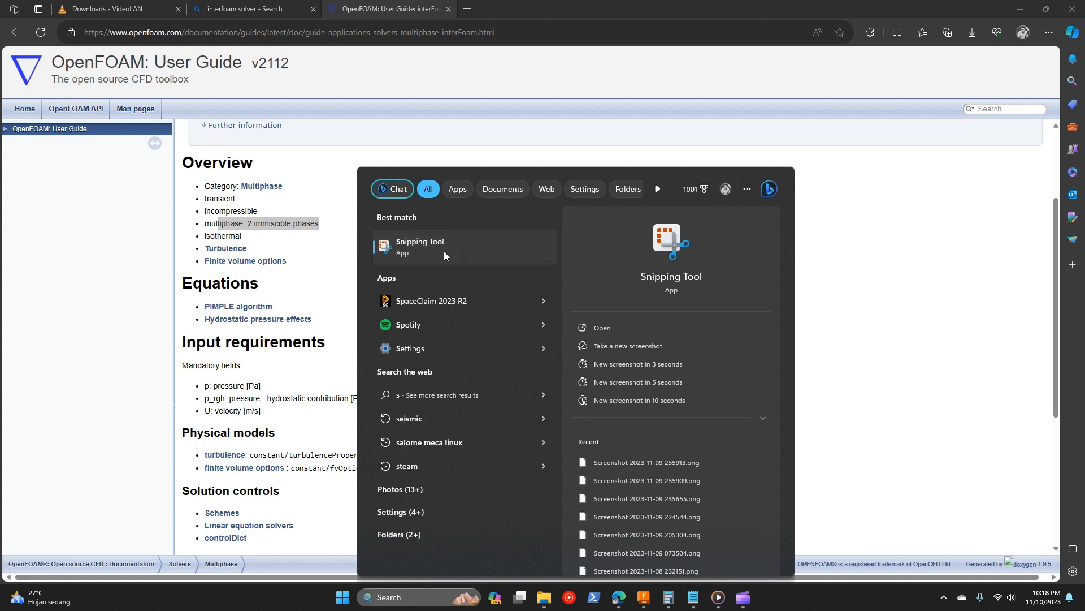
left_click(444, 252)
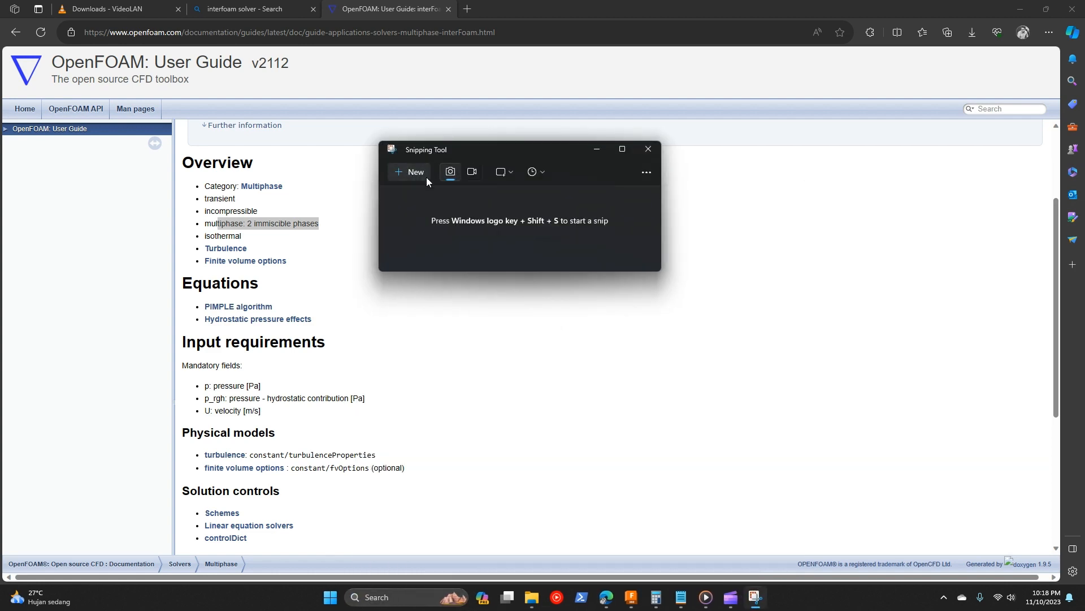
left_click(416, 172)
left_click_drag(485, 203, 884, 478)
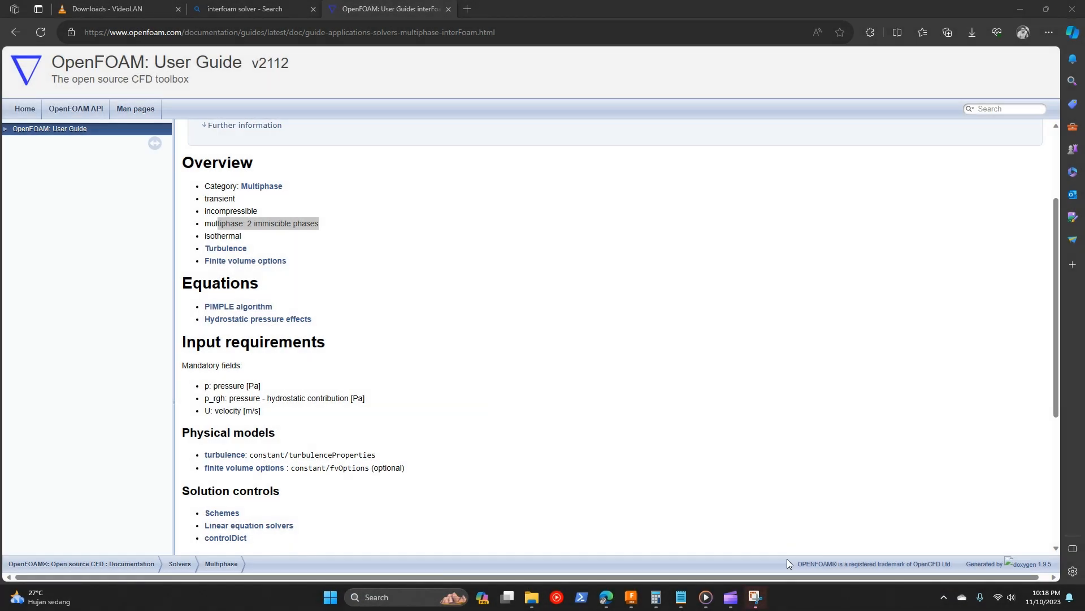
left_click(762, 606)
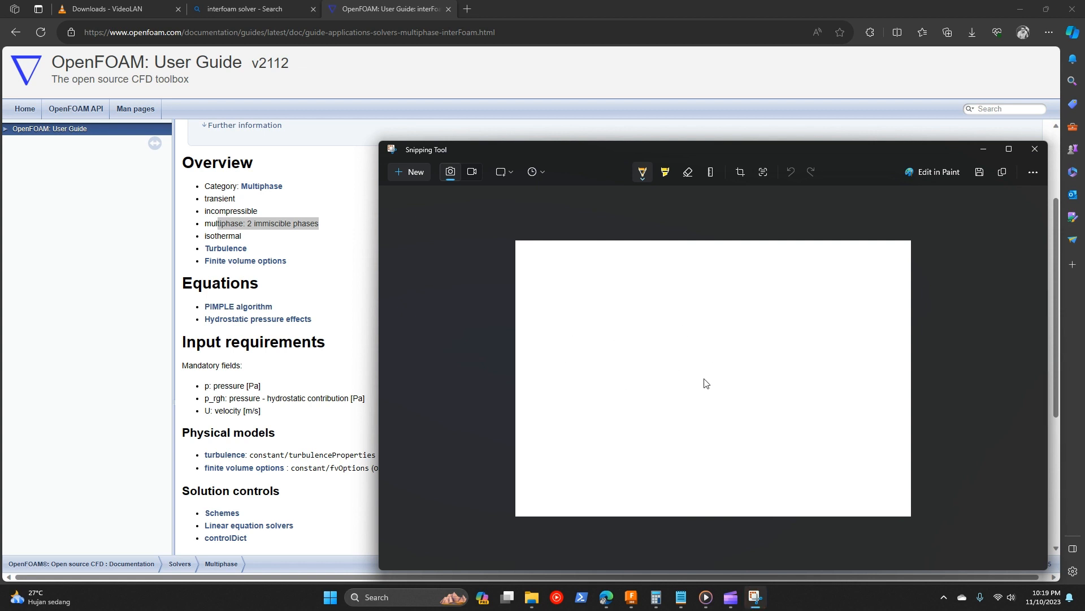
Step: Draw a freehand mesh grid of four vertical and three horizontal lines in the middle of the blank snip
left_click_drag(649, 328, 651, 424)
left_click_drag(688, 328, 690, 425)
left_click_drag(726, 328, 729, 418)
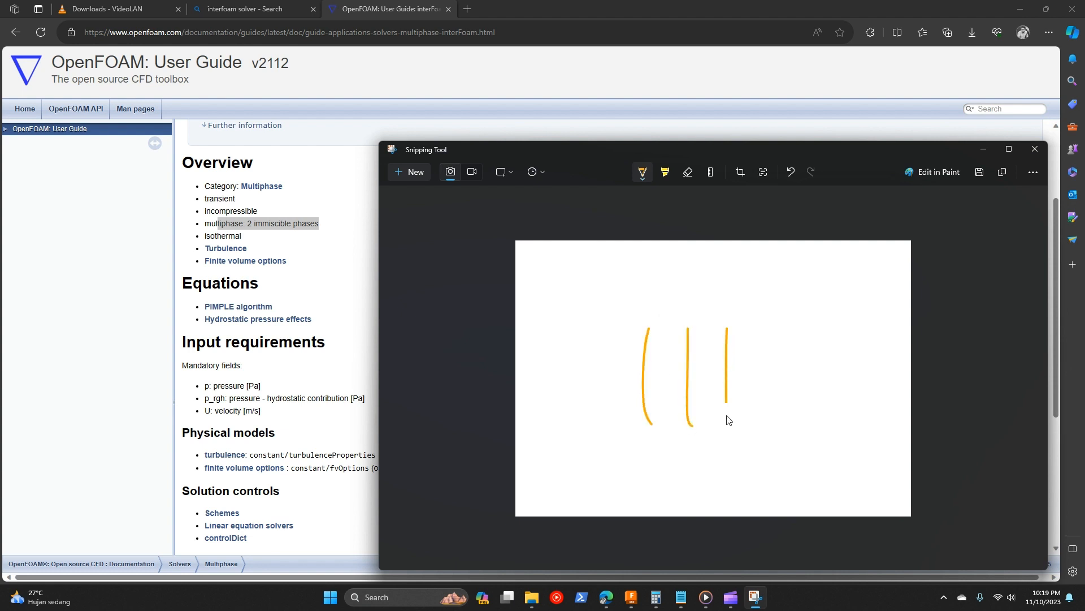
left_click_drag(762, 331, 767, 418)
left_click_drag(626, 363, 799, 354)
left_click_drag(626, 393, 831, 385)
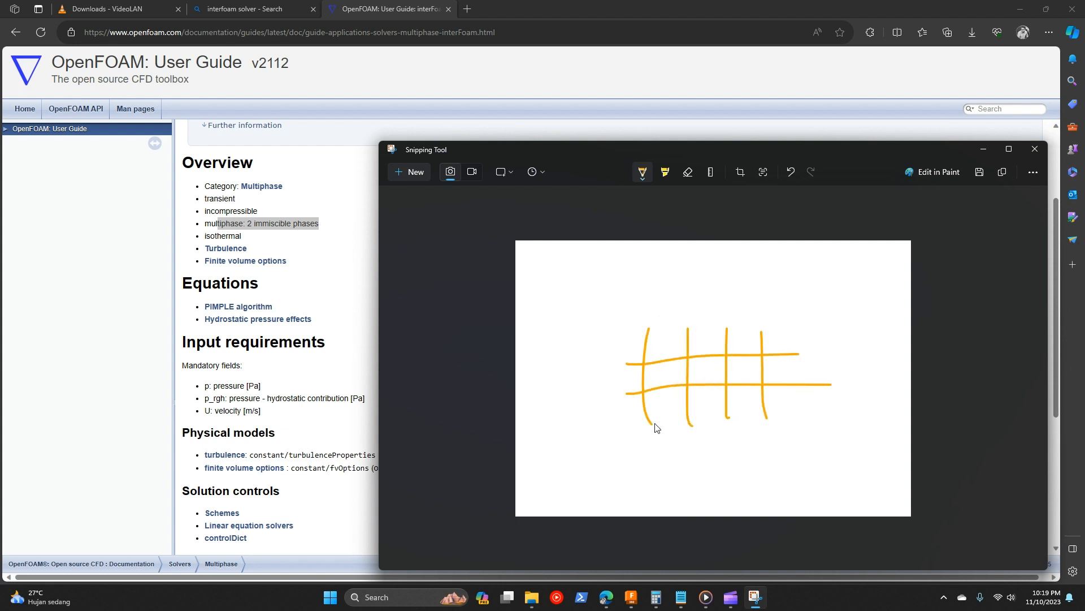
left_click_drag(642, 423, 872, 421)
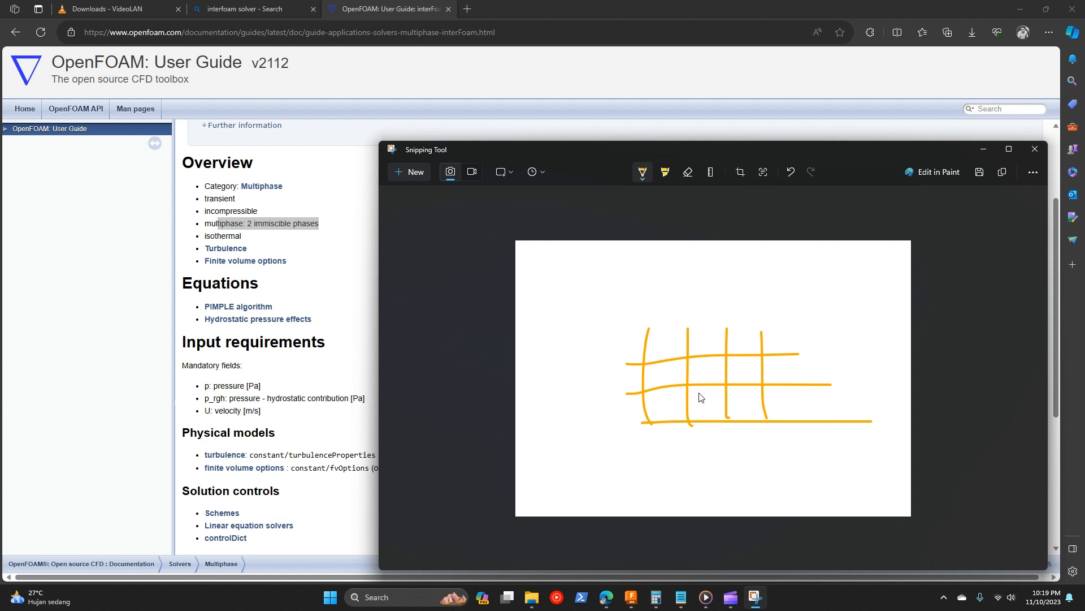
Step: Hatch the grid's lowest row of cells and label it "100% water" underneath
mouse_move(689, 398)
left_mouse_down()
mouse_move(715, 407)
mouse_move(705, 428)
left_mouse_up()
mouse_move(664, 411)
left_mouse_down()
mouse_move(741, 388)
mouse_move(761, 403)
left_mouse_up()
mouse_move(673, 404)
left_mouse_down()
mouse_move(663, 446)
mouse_move(681, 460)
mouse_move(698, 443)
mouse_move(703, 459)
mouse_move(757, 464)
mouse_move(797, 449)
left_mouse_up()
left_click(827, 460)
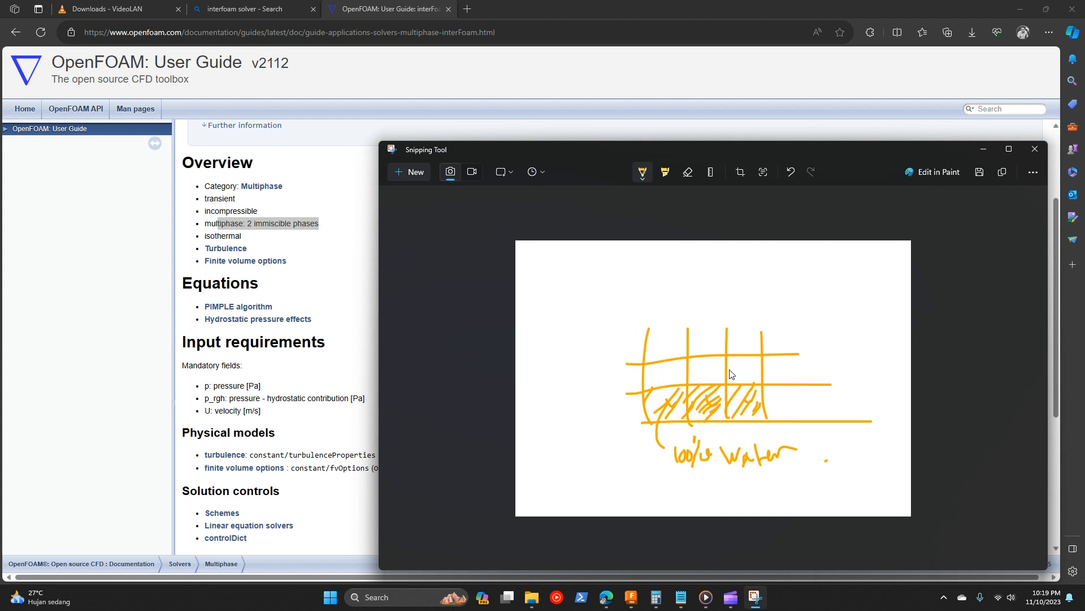
Step: Mark two unhatched cells in the grid's middle row as the other phase, labelling one "100% udara" and the other "100%"
mouse_move(800, 311)
left_mouse_down()
mouse_move(802, 327)
mouse_move(876, 300)
mouse_move(911, 308)
left_mouse_up()
left_click(827, 298)
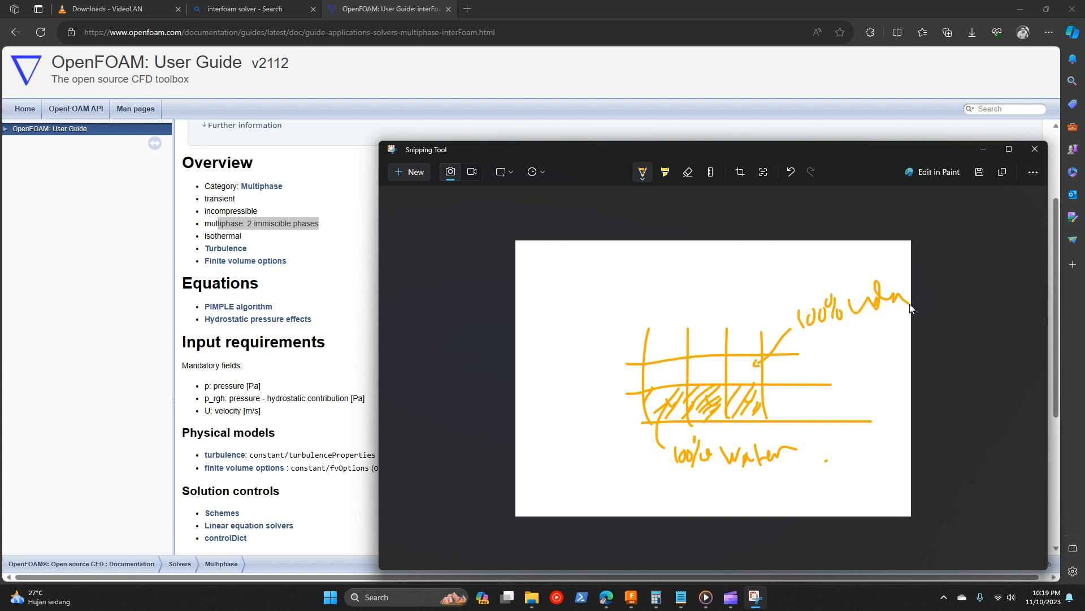
left_click_drag(716, 332, 702, 364)
mouse_move(694, 303)
left_mouse_down()
mouse_move(691, 323)
mouse_move(709, 310)
left_mouse_up()
left_click_drag(718, 298, 732, 316)
Step: Sketch a separate hatched cell beside the grid and annotate it as a mixed cell, with a 70% share above and the other phase's share below
mouse_move(531, 390)
left_mouse_down()
mouse_move(539, 434)
mouse_move(576, 391)
mouse_move(534, 427)
mouse_move(549, 398)
left_mouse_up()
left_click_drag(561, 398, 568, 388)
left_click_drag(545, 419, 560, 390)
mouse_move(554, 417)
left_mouse_down()
mouse_move(569, 389)
mouse_move(567, 414)
left_mouse_up()
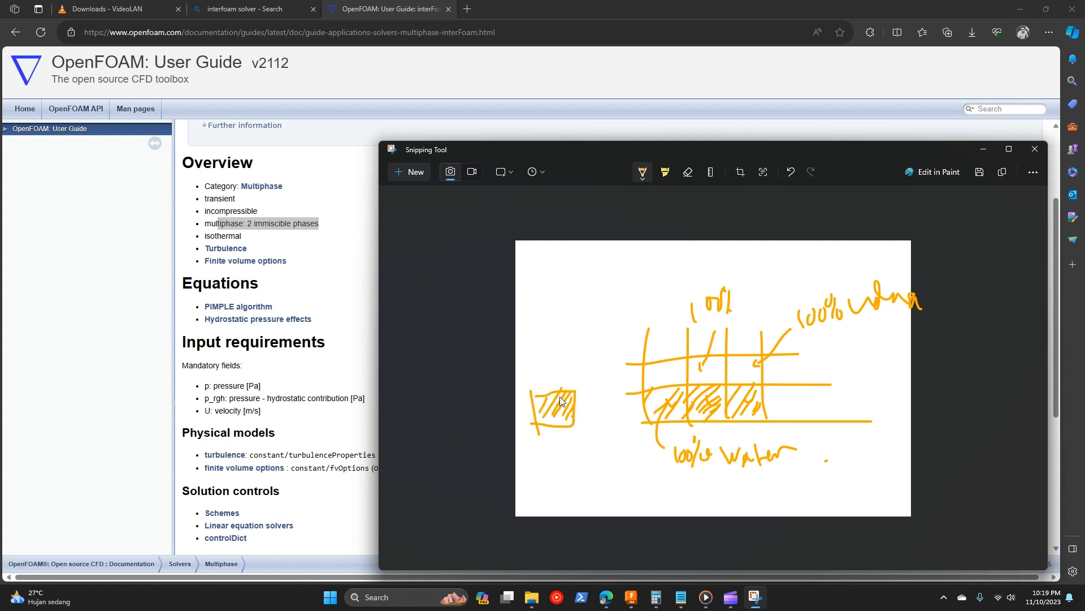
mouse_move(577, 356)
left_mouse_down()
mouse_move(549, 405)
mouse_move(551, 450)
left_mouse_up()
mouse_move(563, 333)
left_mouse_down()
mouse_move(568, 347)
mouse_move(588, 313)
mouse_move(593, 339)
mouse_move(646, 315)
mouse_move(644, 343)
left_mouse_up()
mouse_move(547, 441)
left_mouse_down()
mouse_move(575, 462)
mouse_move(582, 431)
mouse_move(586, 459)
mouse_move(630, 432)
left_mouse_up()
Step: Outline the grid sketch and the mixed cell as two separate groups, and write "interFoam" above the grid group
mouse_move(636, 277)
left_mouse_down()
mouse_move(662, 472)
mouse_move(930, 342)
mouse_move(608, 502)
left_mouse_up()
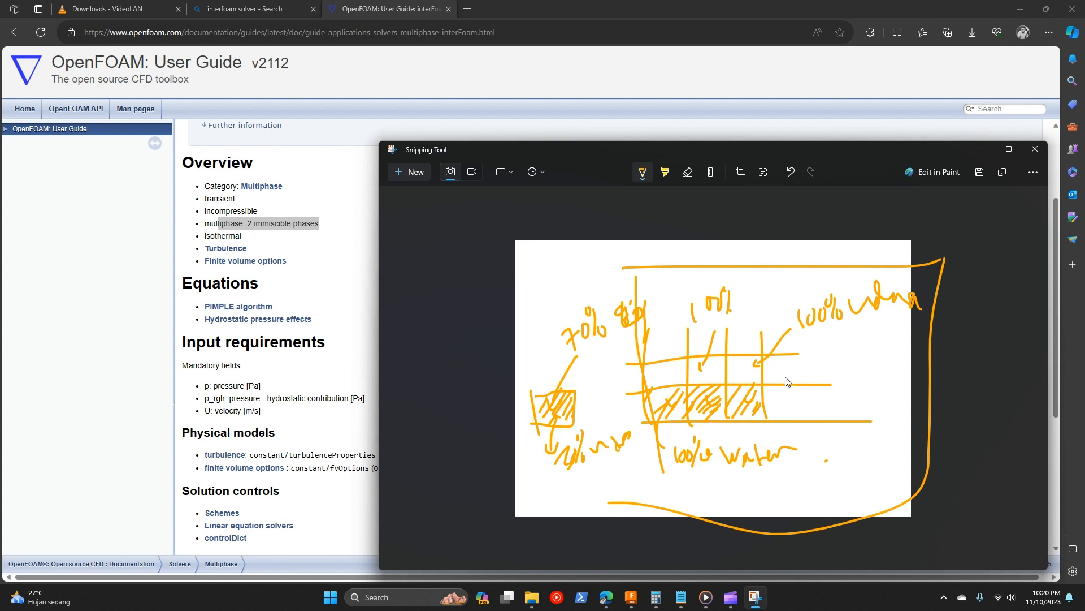
mouse_move(507, 303)
left_mouse_down()
mouse_move(625, 305)
mouse_move(604, 502)
mouse_move(492, 394)
left_mouse_up()
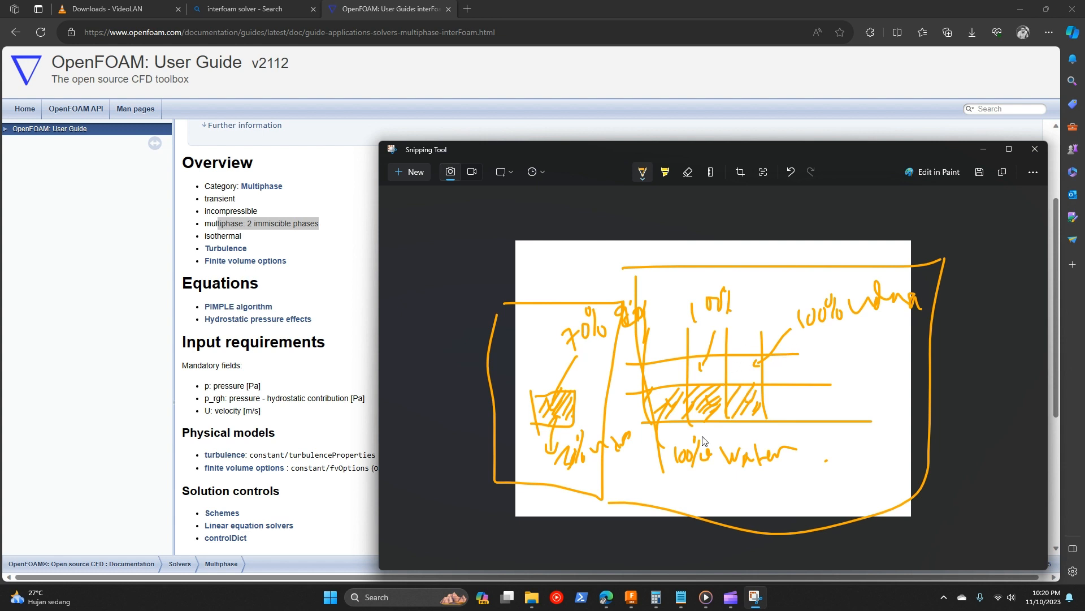
mouse_move(756, 238)
left_mouse_down()
mouse_move(755, 256)
mouse_move(784, 256)
left_mouse_up()
mouse_move(779, 243)
left_mouse_down()
mouse_move(802, 252)
mouse_move(824, 222)
mouse_move(850, 251)
mouse_move(873, 252)
left_mouse_up()
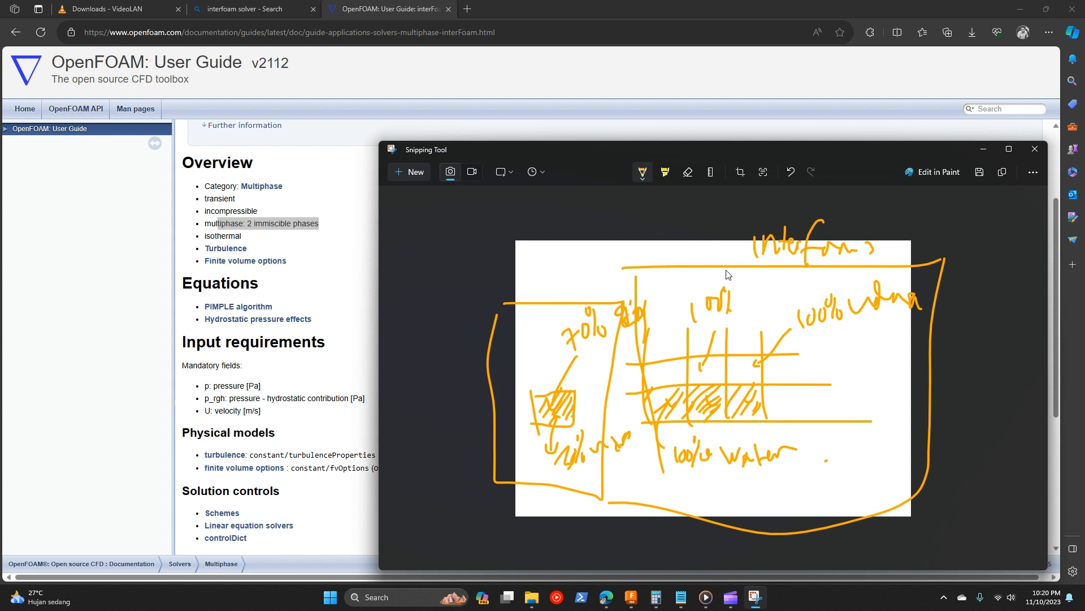
Step: Return to the spillway simulation video and skip ahead to about the 2-second mark
left_click(982, 152)
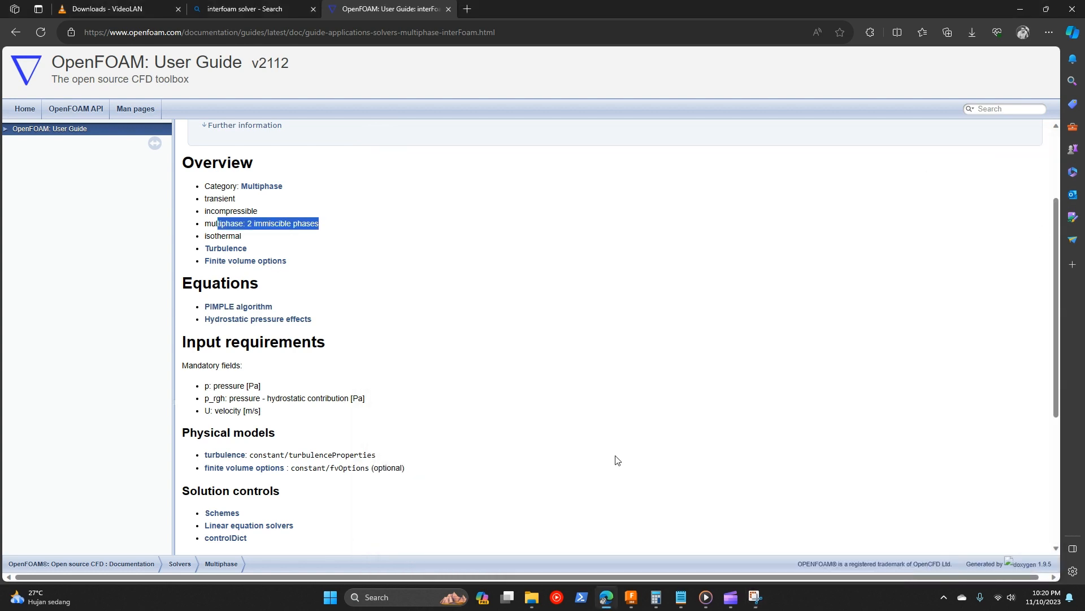
left_click(1023, 8)
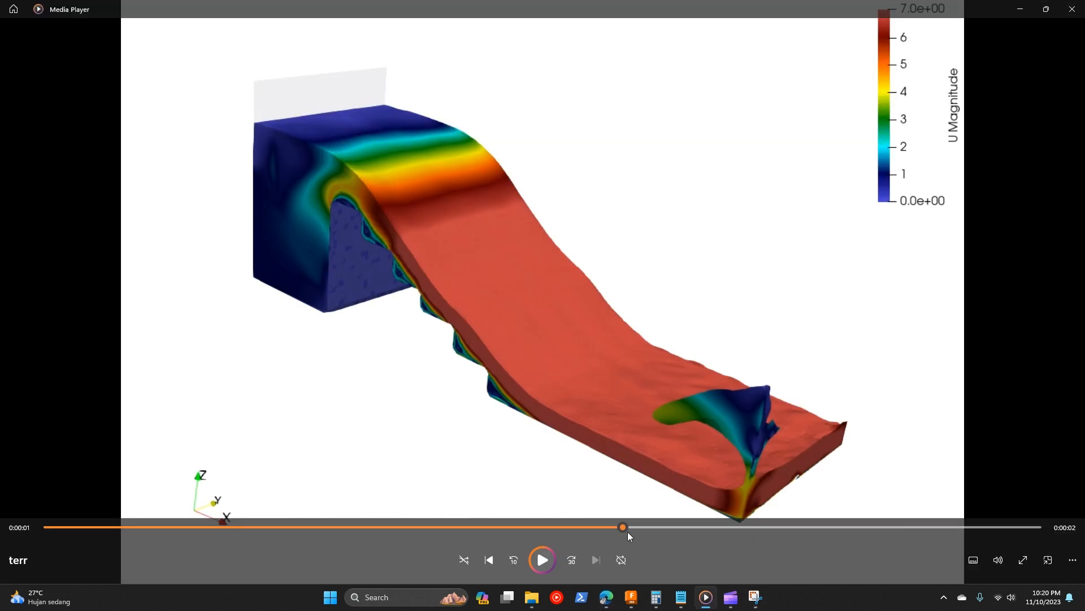
left_click_drag(623, 527, 842, 481)
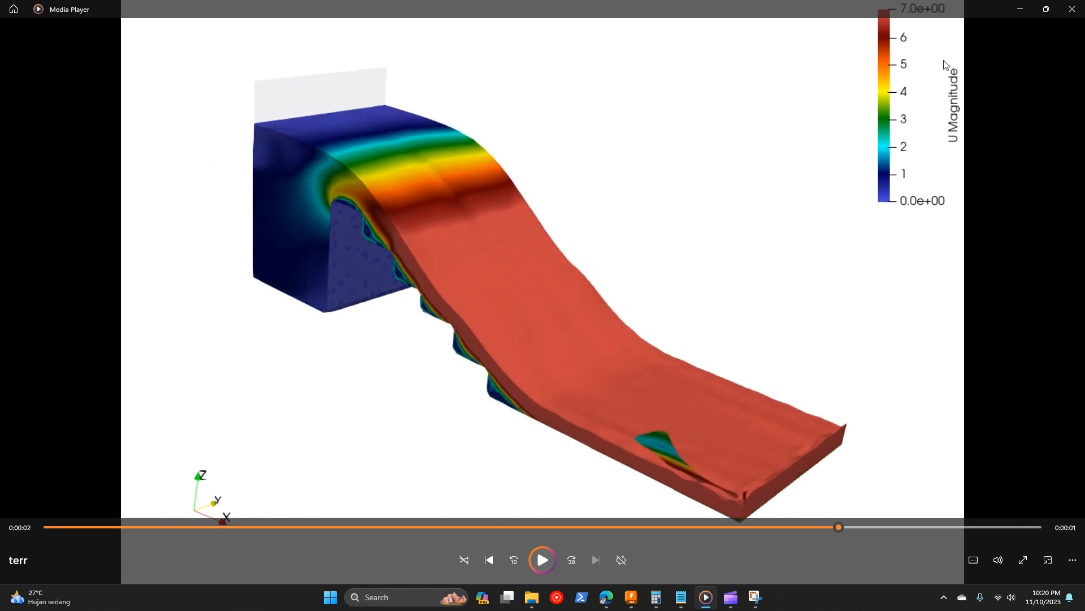
Step: Switch to Autodesk Fusion 360, open the simple_spillway file from the local 04_spillwayVid folder and view the model from its stepped side
left_click(1019, 10)
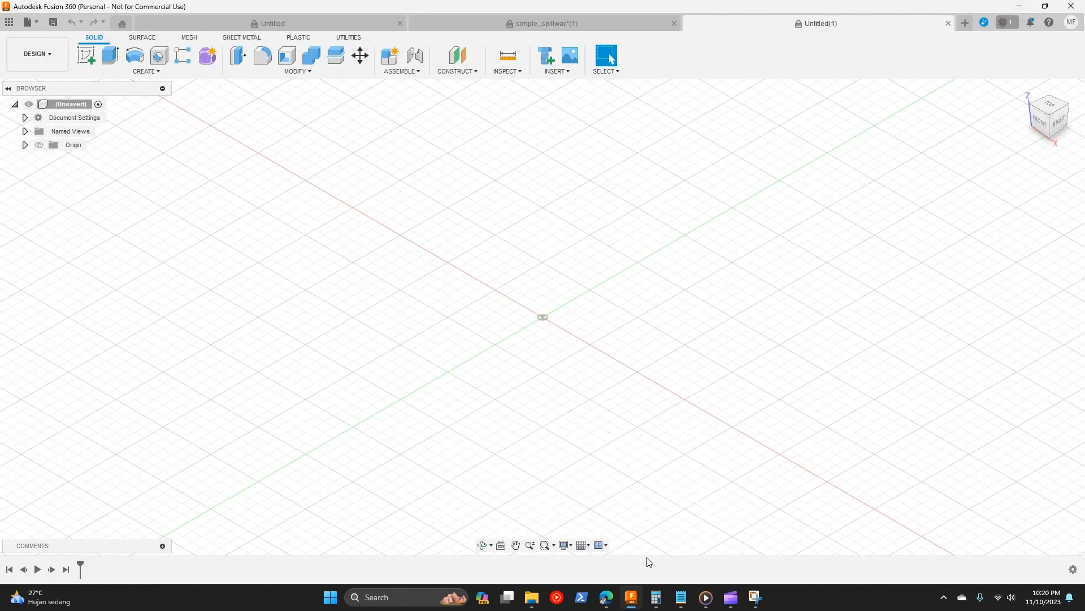
left_click(27, 22)
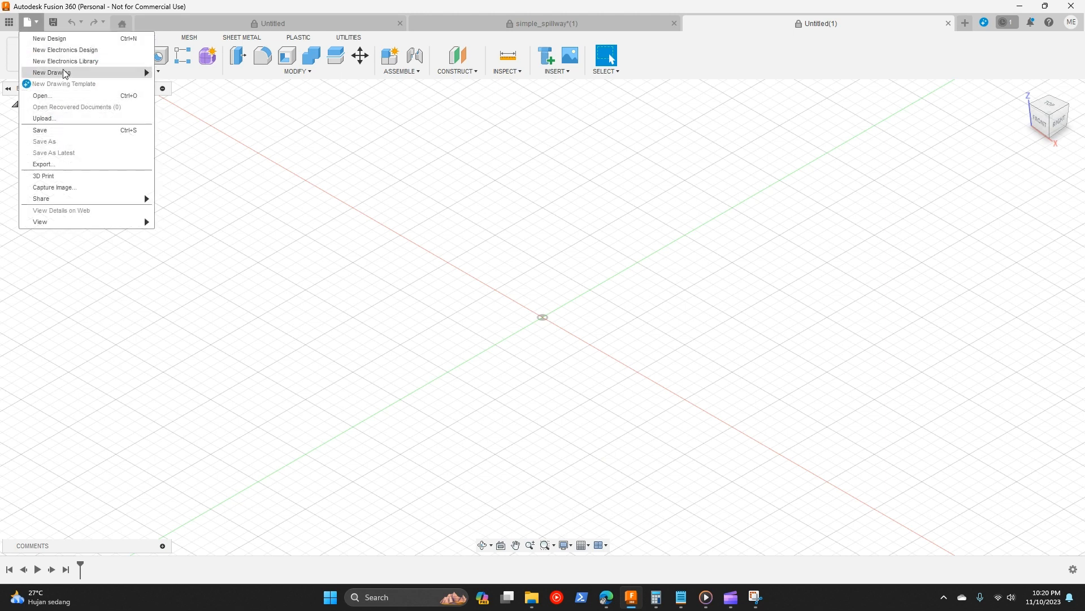
left_click(52, 101)
left_click(404, 411)
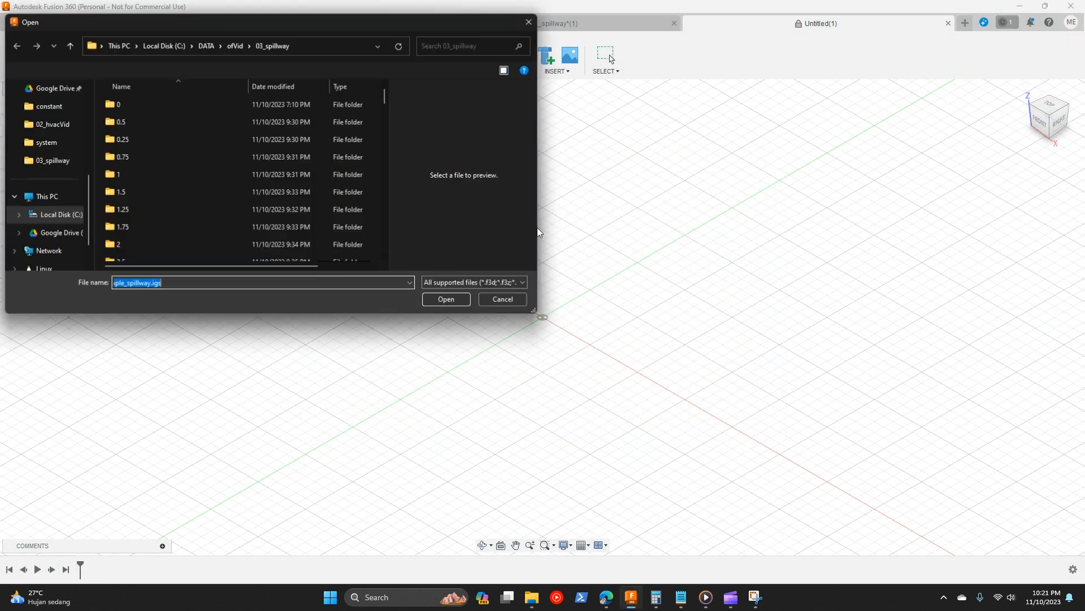
left_click(235, 46)
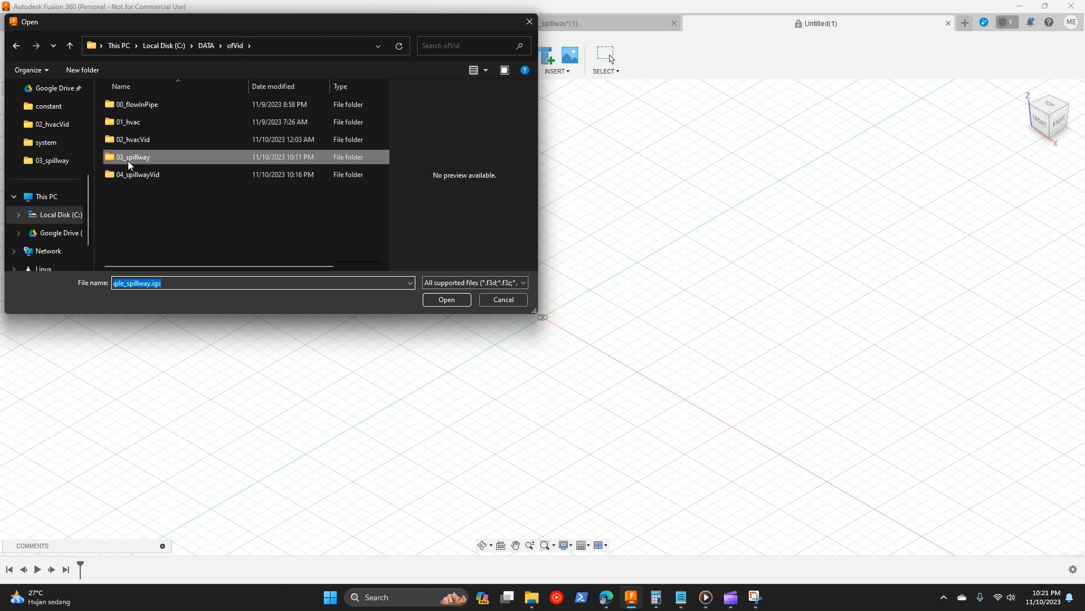
double_click(161, 175)
left_click(160, 105)
left_click(446, 300)
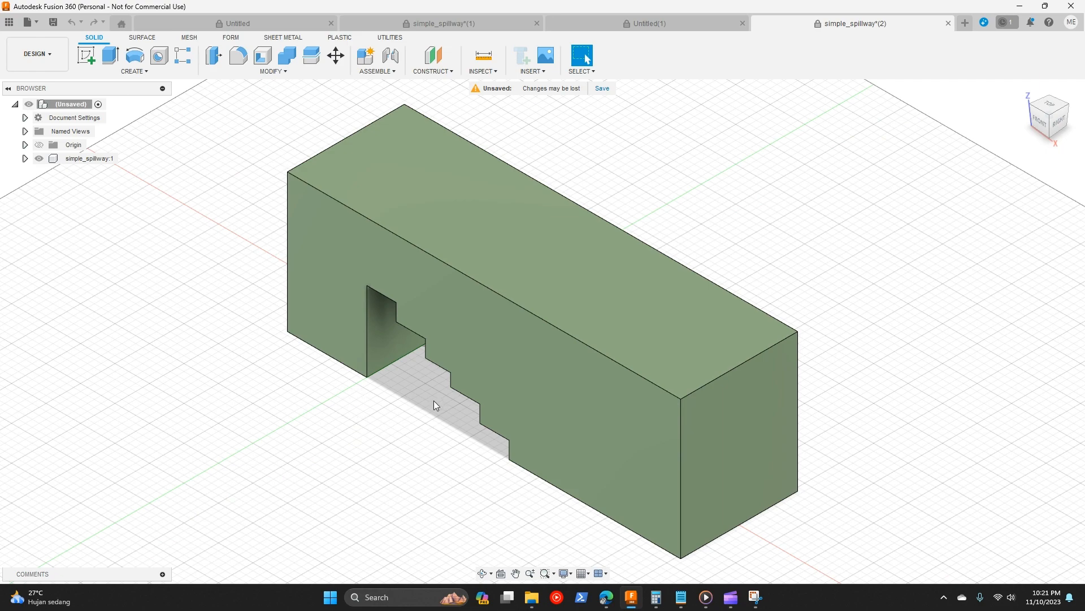
left_click_drag(434, 401, 490, 339)
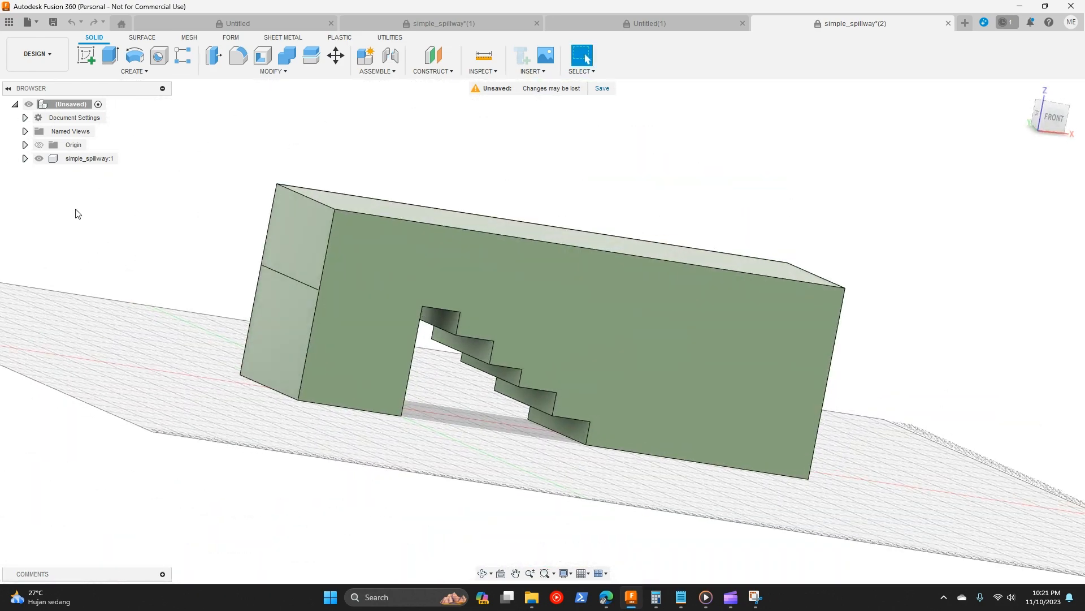
Step: Expand the simple_spillway component down to its individual unstitched bodies and check which model faces they correspond to
left_click(25, 159)
left_click(36, 186)
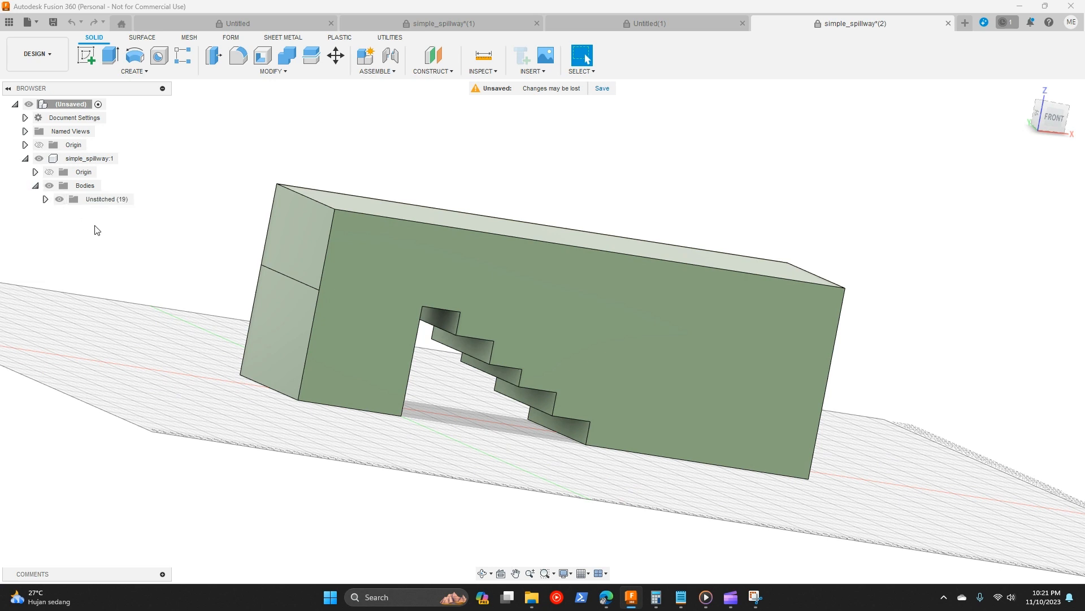
left_click(45, 199)
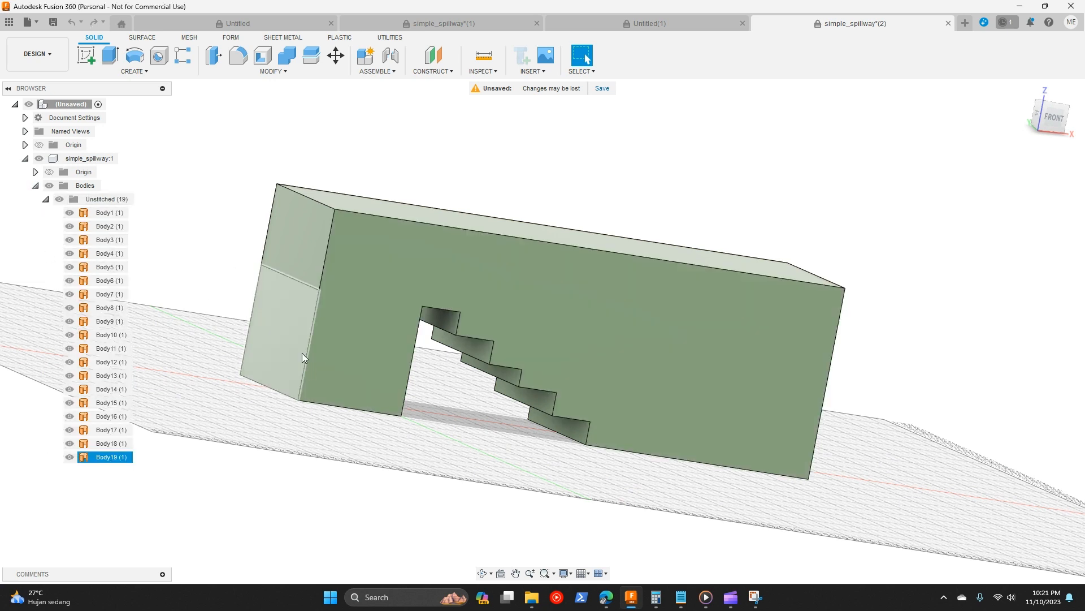
left_click(532, 371)
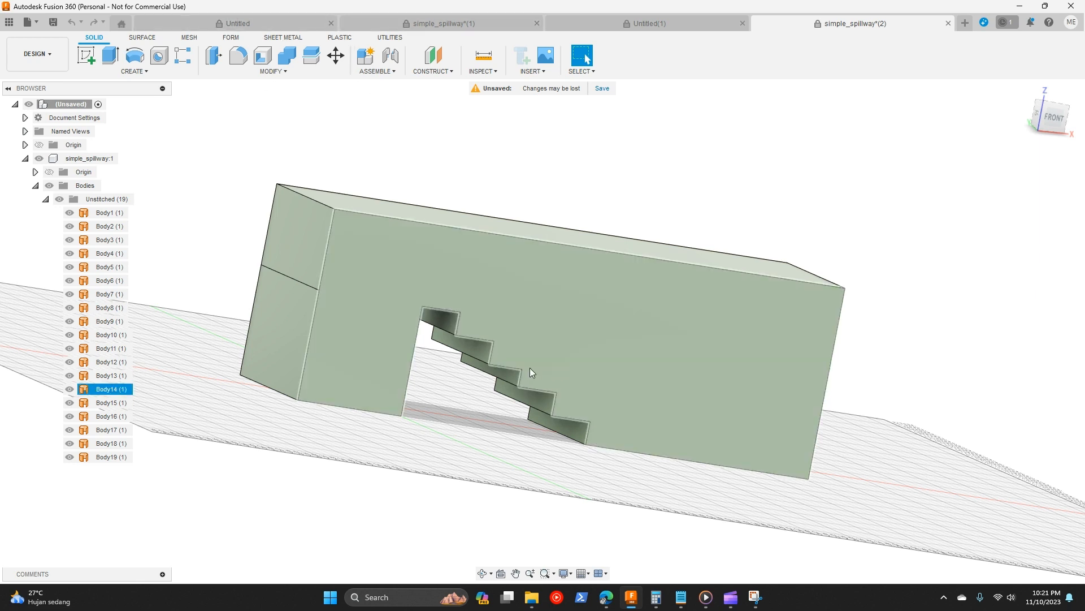
left_click(296, 316)
left_click(211, 434)
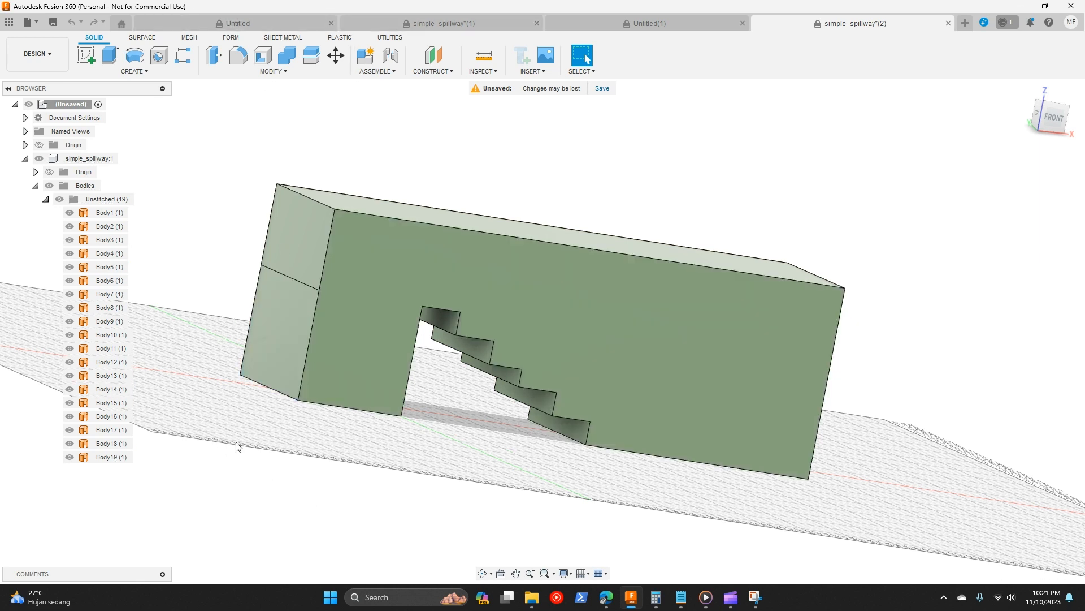
Step: Create a separate component from the surface body of the lower face at the upstream end
left_click(244, 364)
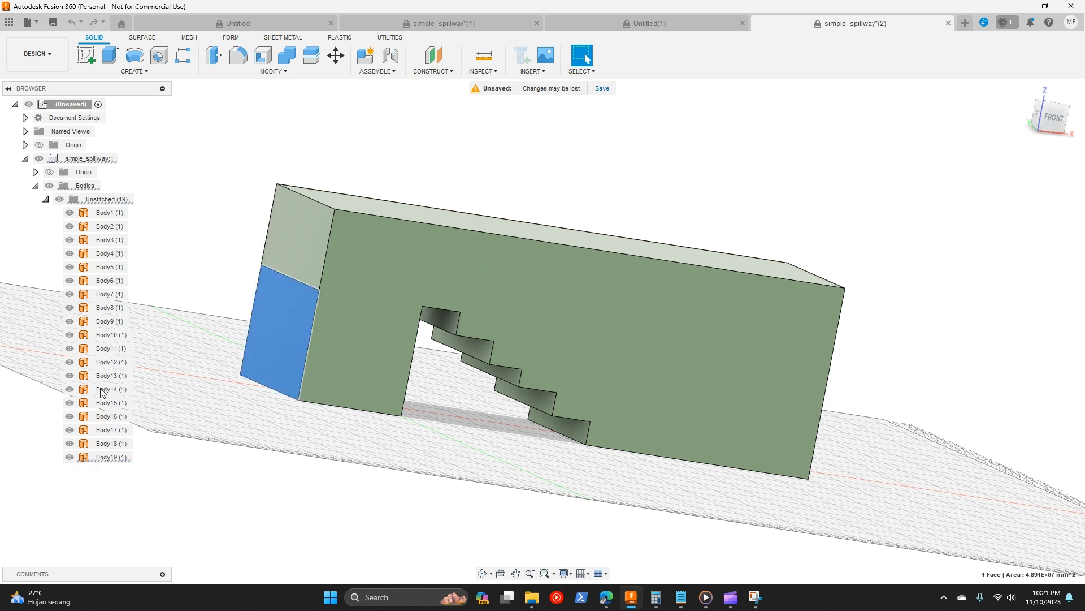
left_click(113, 459)
right_click(113, 459)
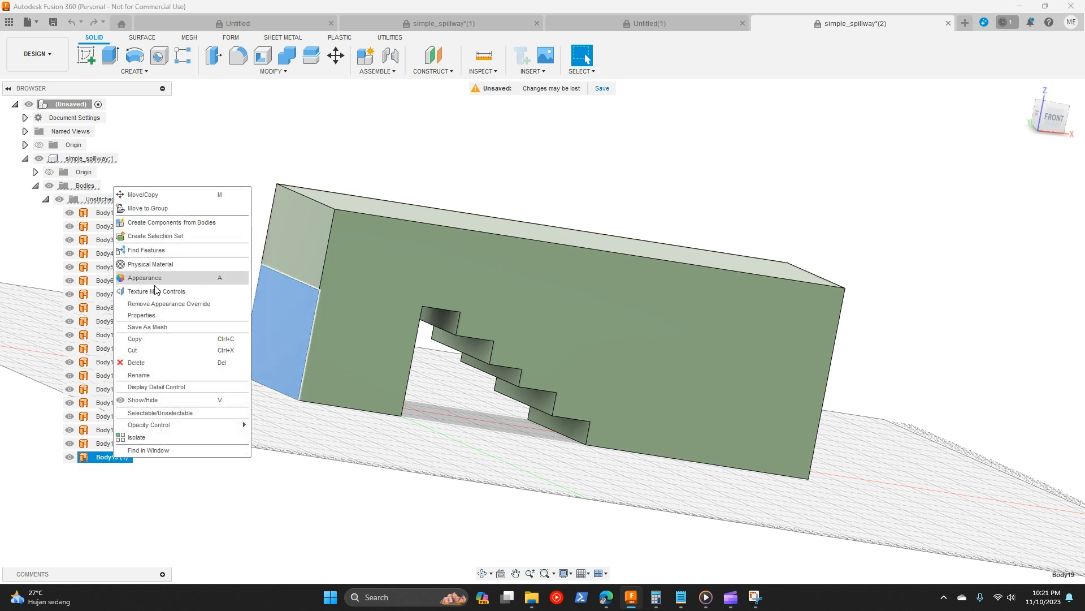
left_click(167, 222)
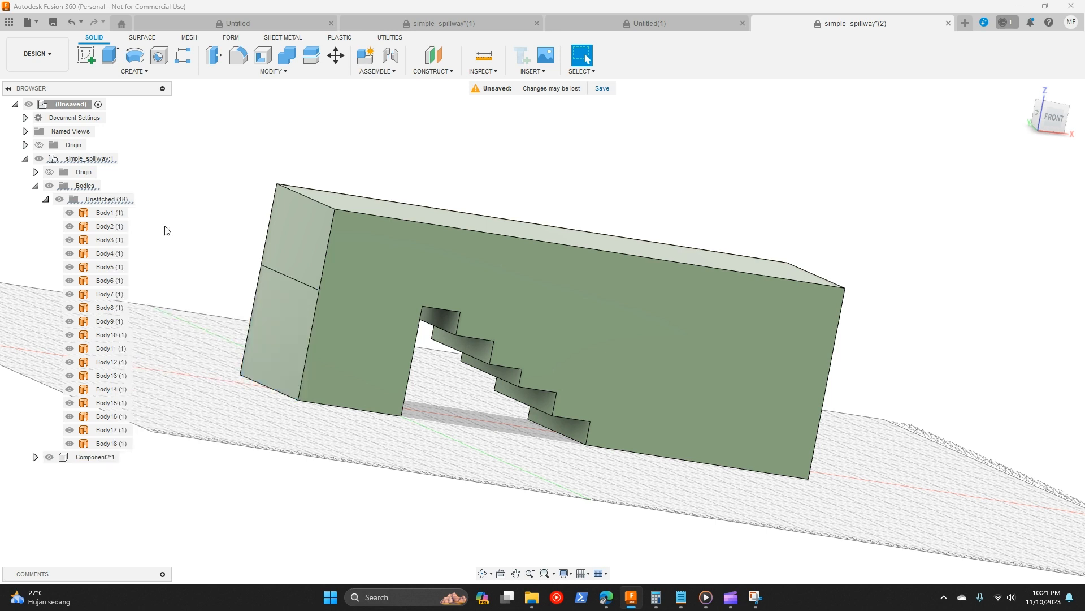
Step: Rename the new upstream-face component as inlet and hide it
left_click(35, 456)
right_click(97, 457)
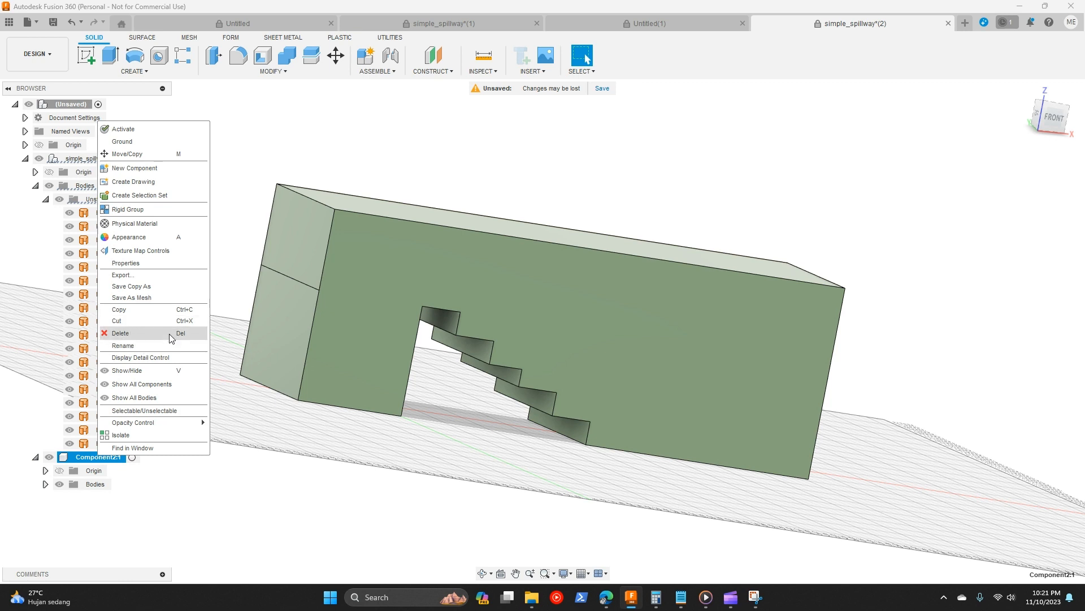
left_click(129, 346)
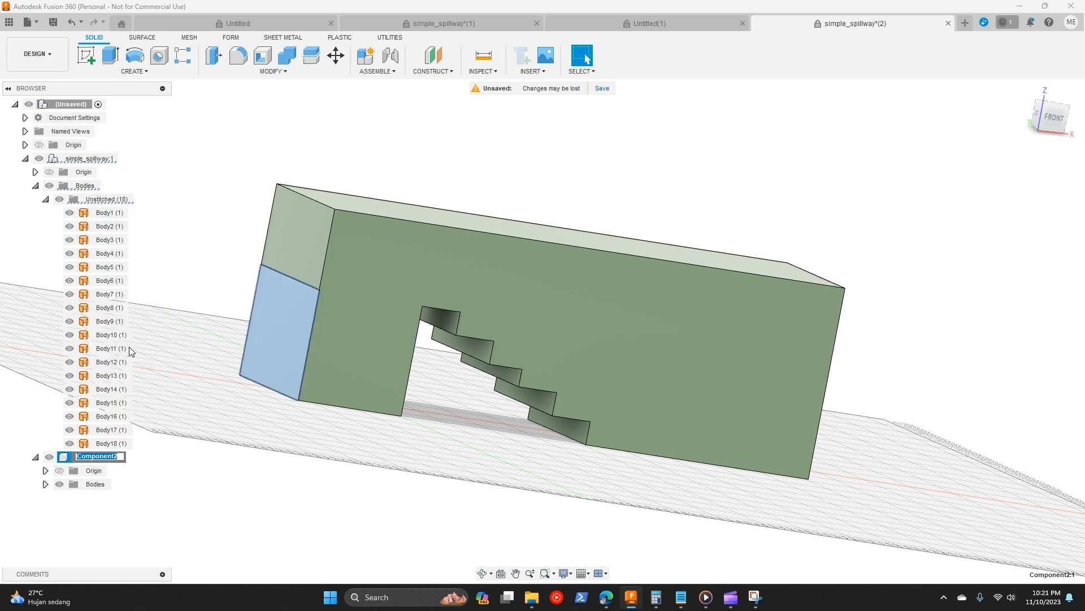
type("inlet")
key("Return")
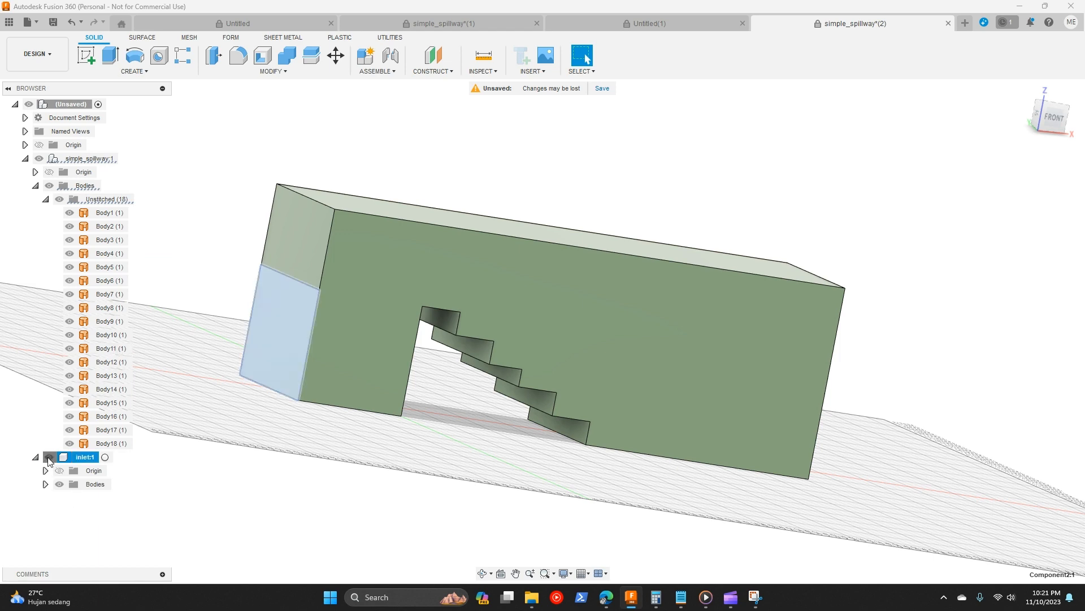
left_click(49, 459)
Step: Create a separate component from the surface body that closes the downstream end of the spillway
left_click_drag(405, 446, 477, 439)
left_click(727, 451)
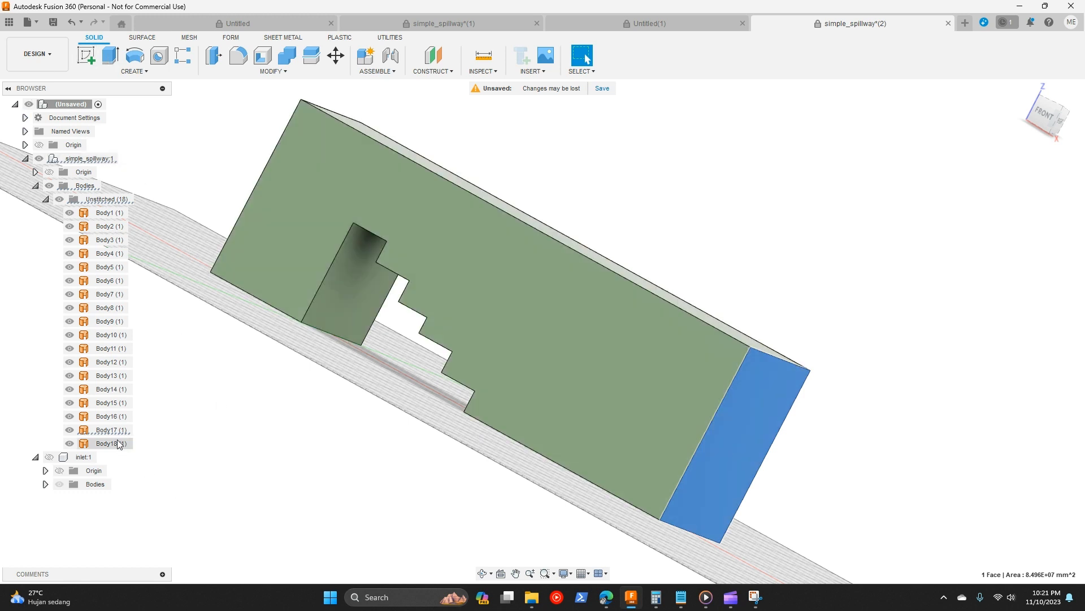
left_click(111, 430)
right_click(112, 430)
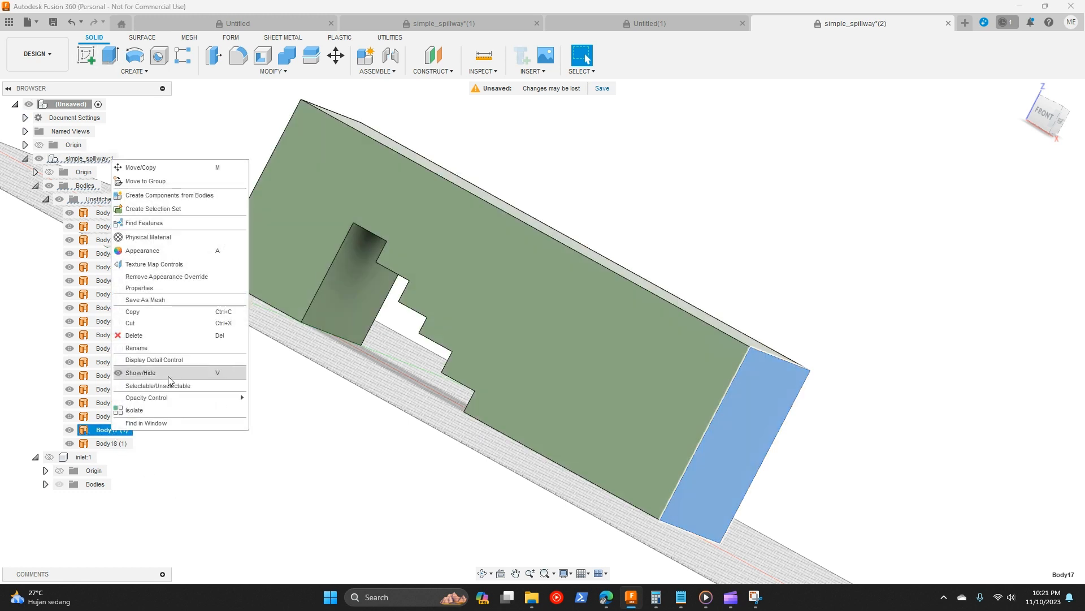
left_click(170, 195)
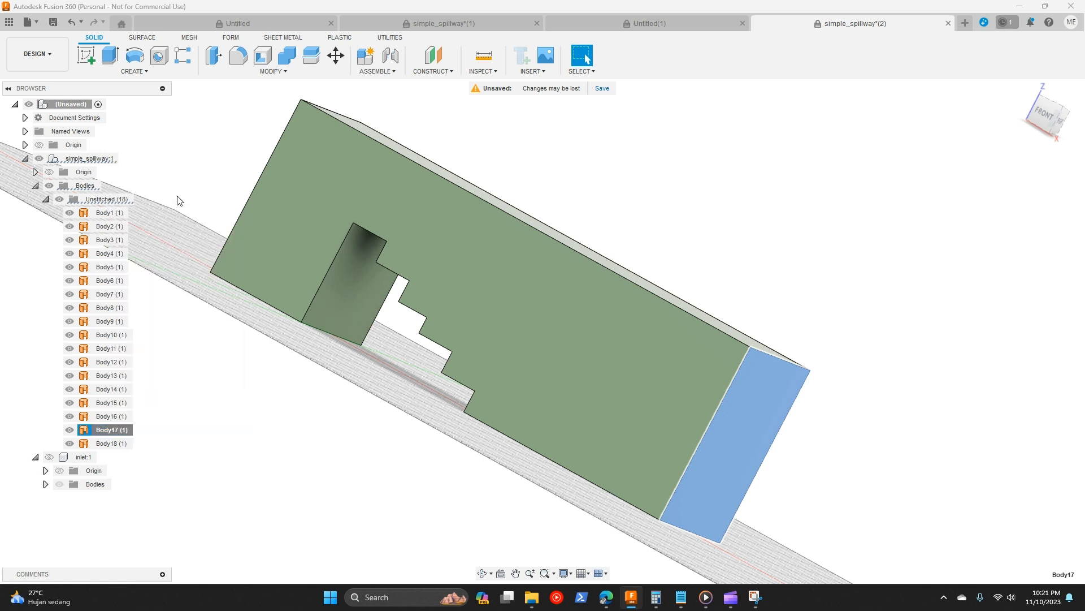
Step: Rename the new downstream-face component as outlet and hide it
right_click(91, 483)
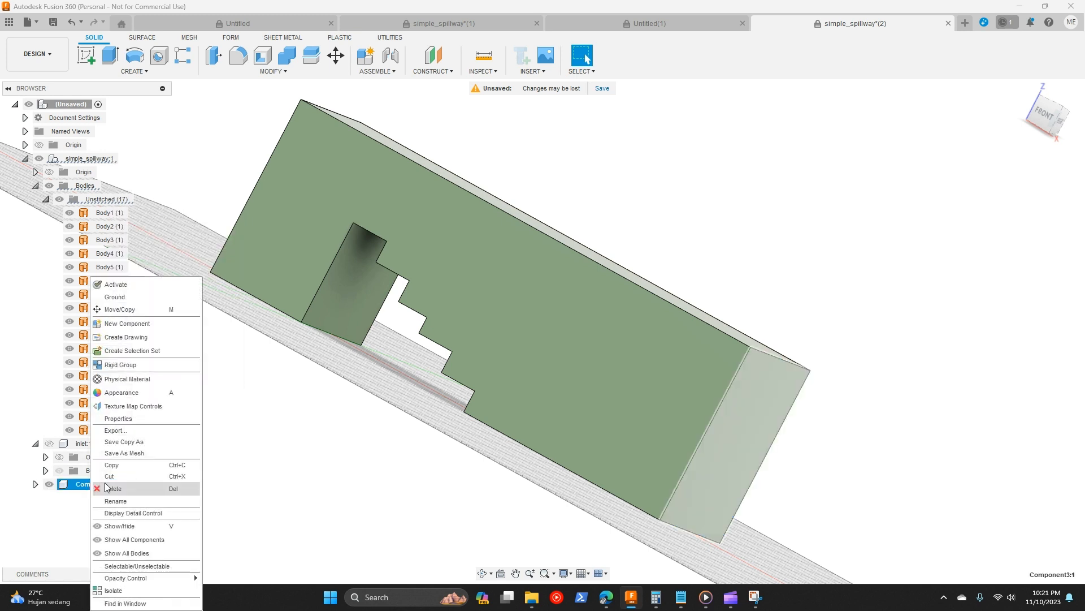
left_click(125, 505)
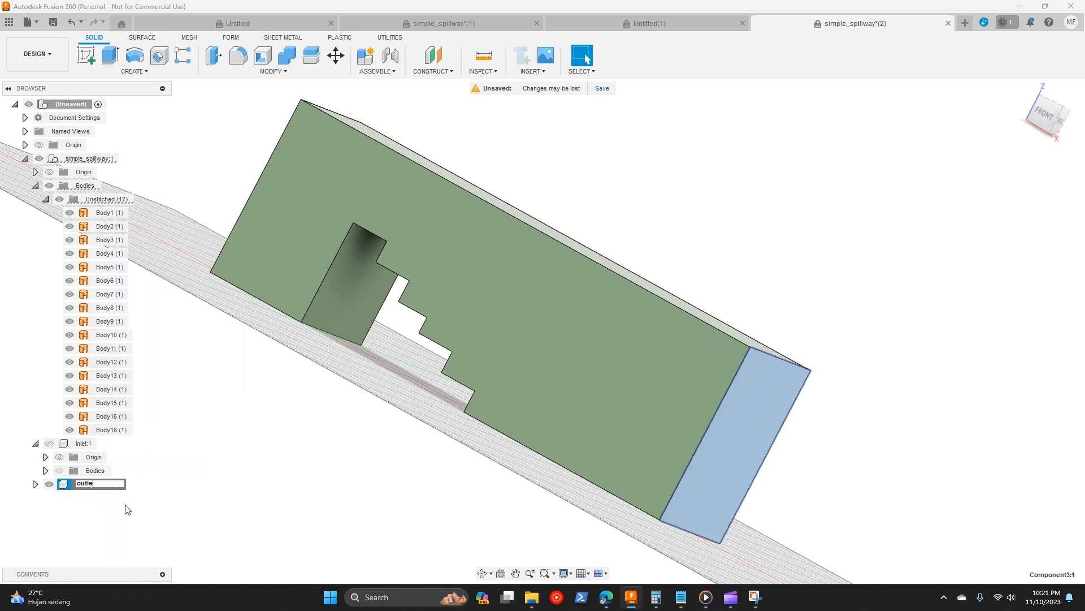
left_click(49, 485)
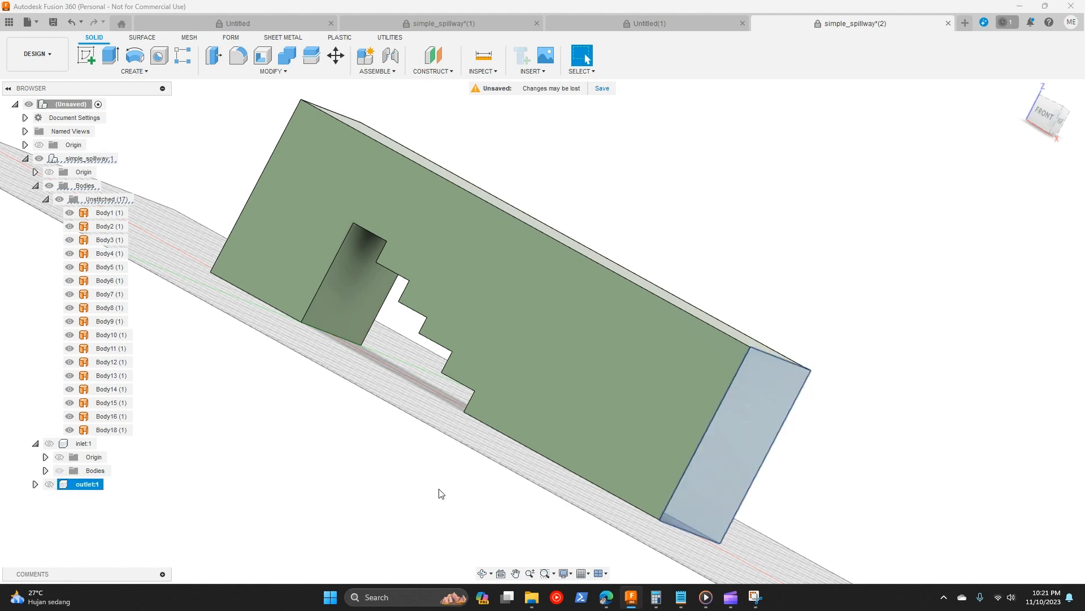
left_click(442, 493)
Step: Create a separate component from the surface body covering the top of the spillway domain
left_click_drag(522, 459, 572, 362)
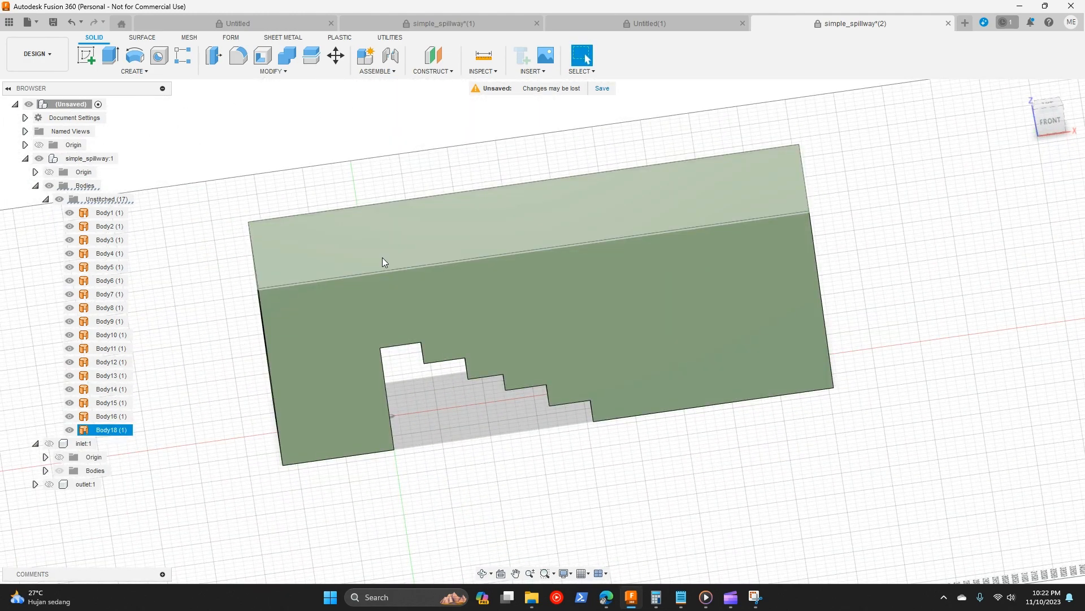
left_click(383, 259)
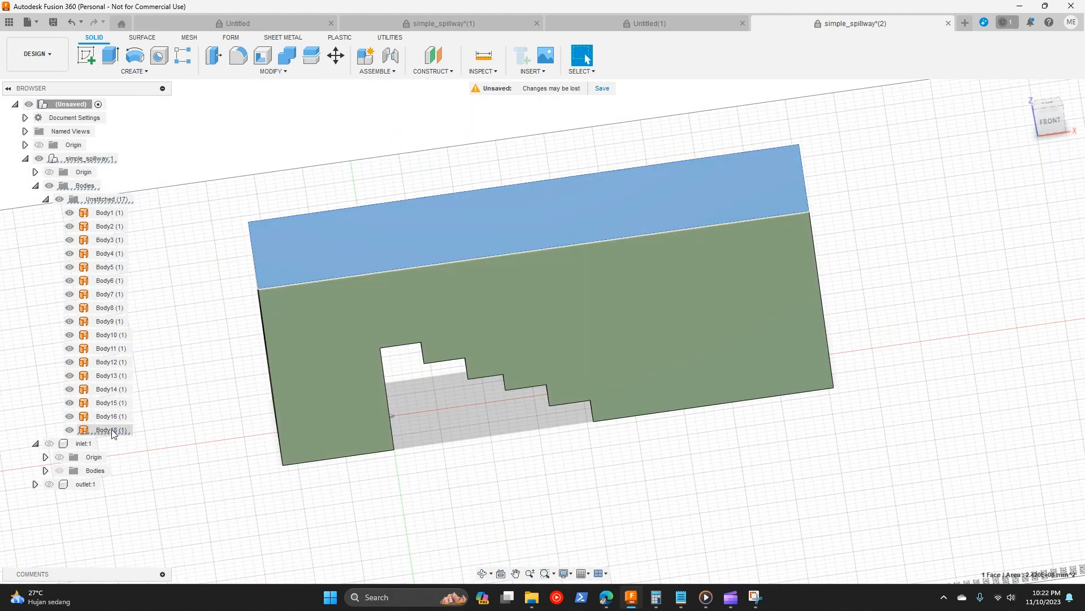
left_click(112, 431)
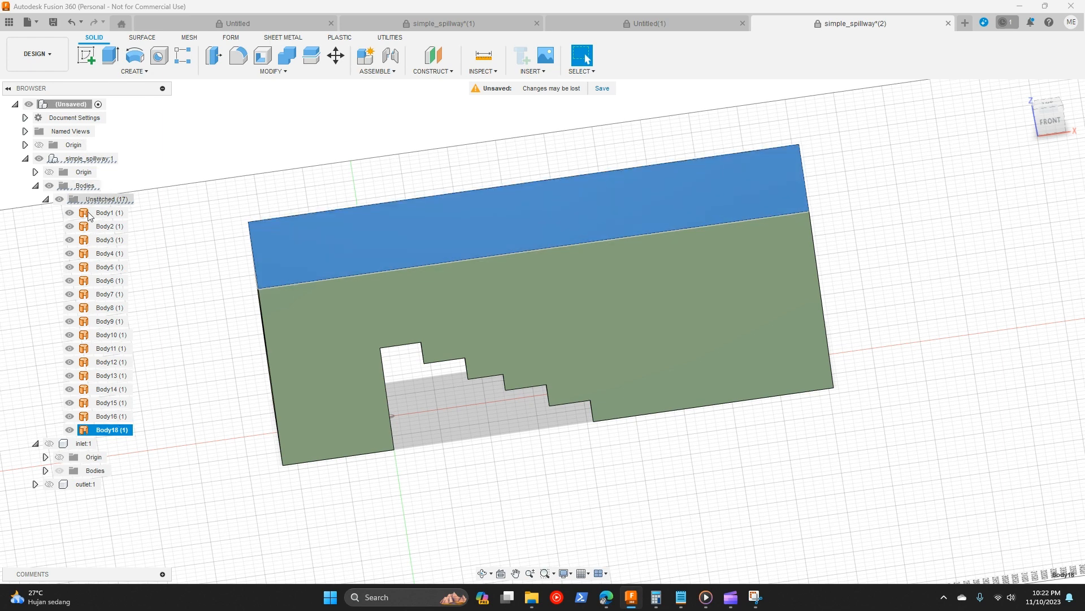
right_click(128, 432)
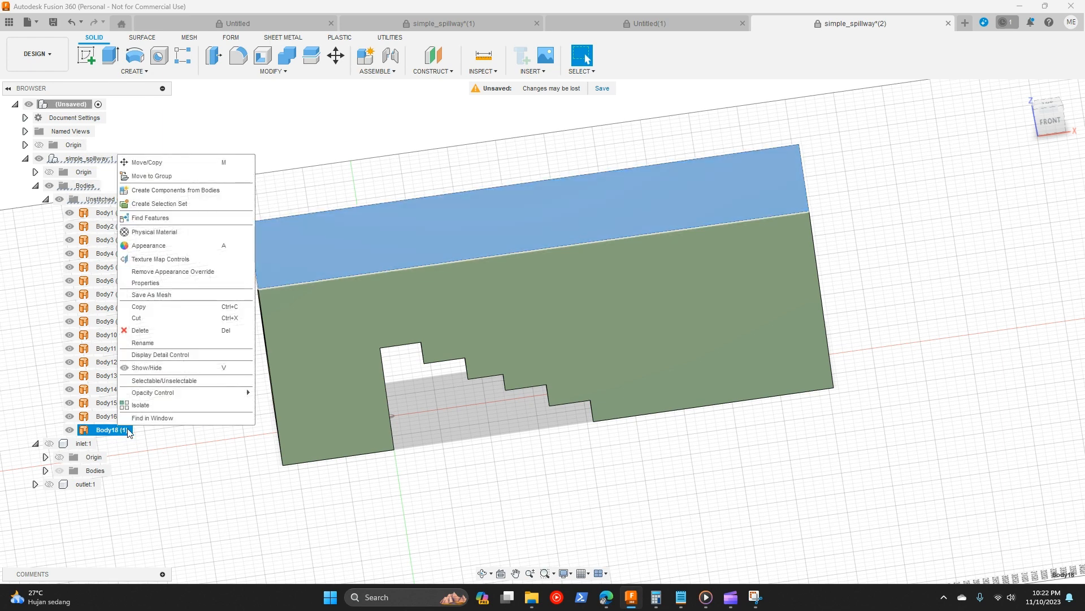
left_click(191, 189)
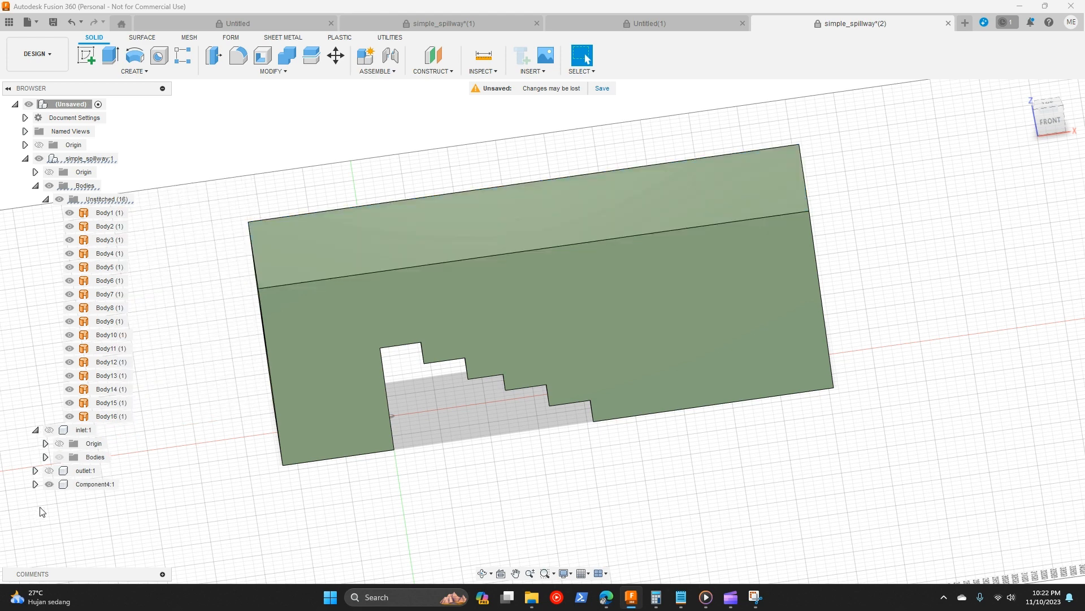
Step: Rename the new top-face component as atm and hide it, then collapse the inlet component
right_click(93, 483)
left_click(141, 371)
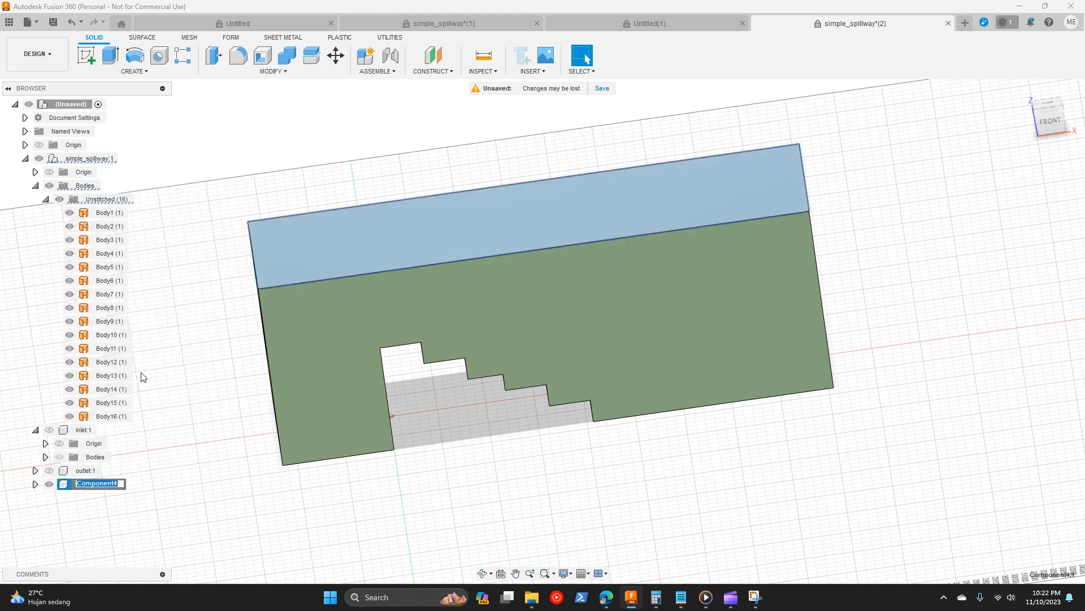
left_click(150, 473)
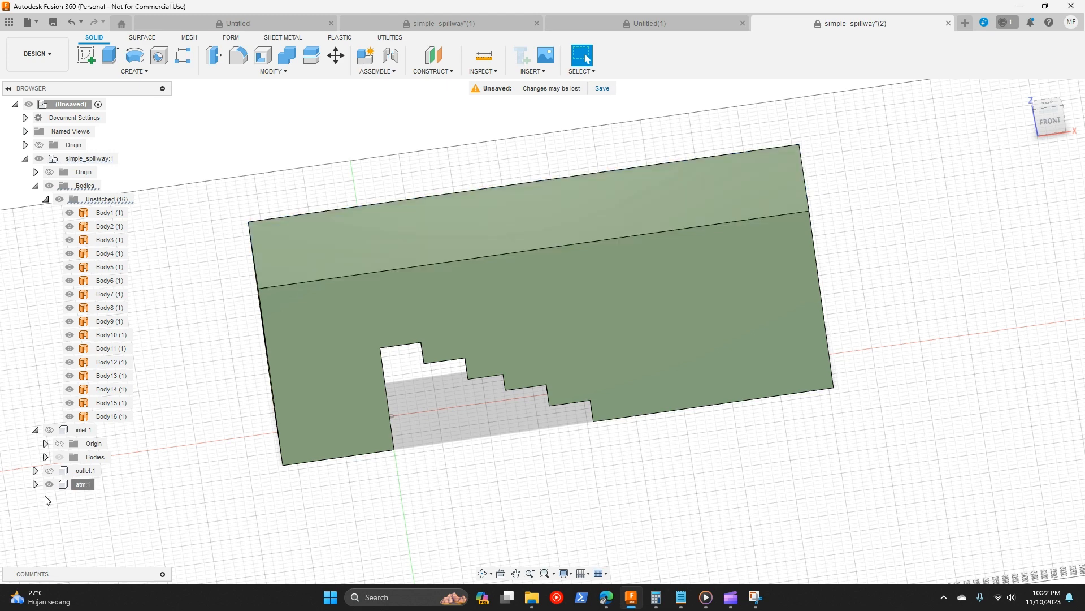
left_click(49, 484)
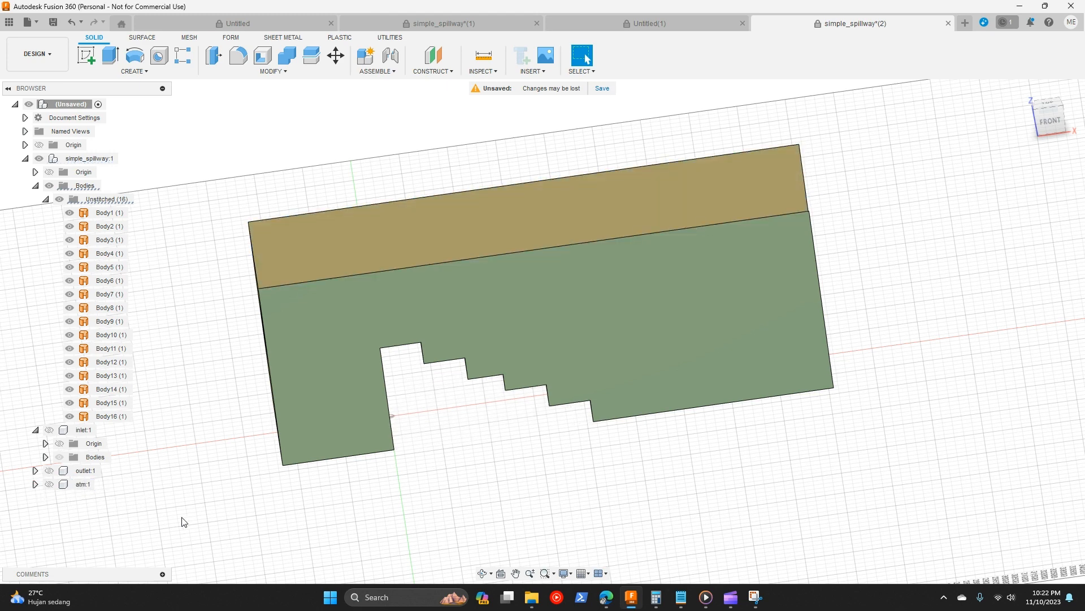
left_click(35, 430)
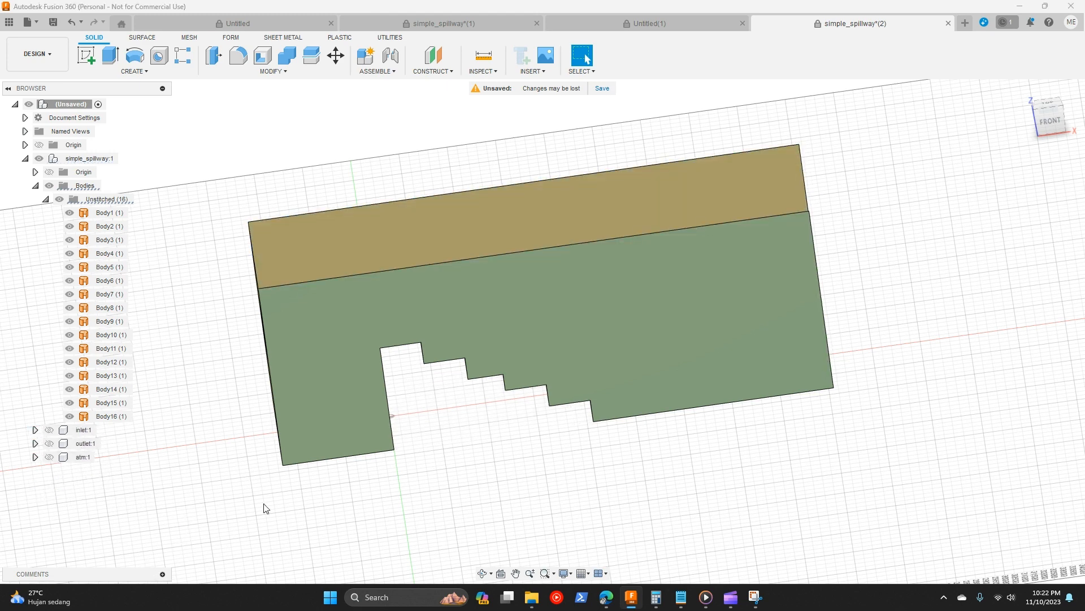
Step: Create a component from one stepped side wall's surface body and rename it as sym
left_click_drag(575, 324, 620, 330)
key("Escape")
left_click(620, 330)
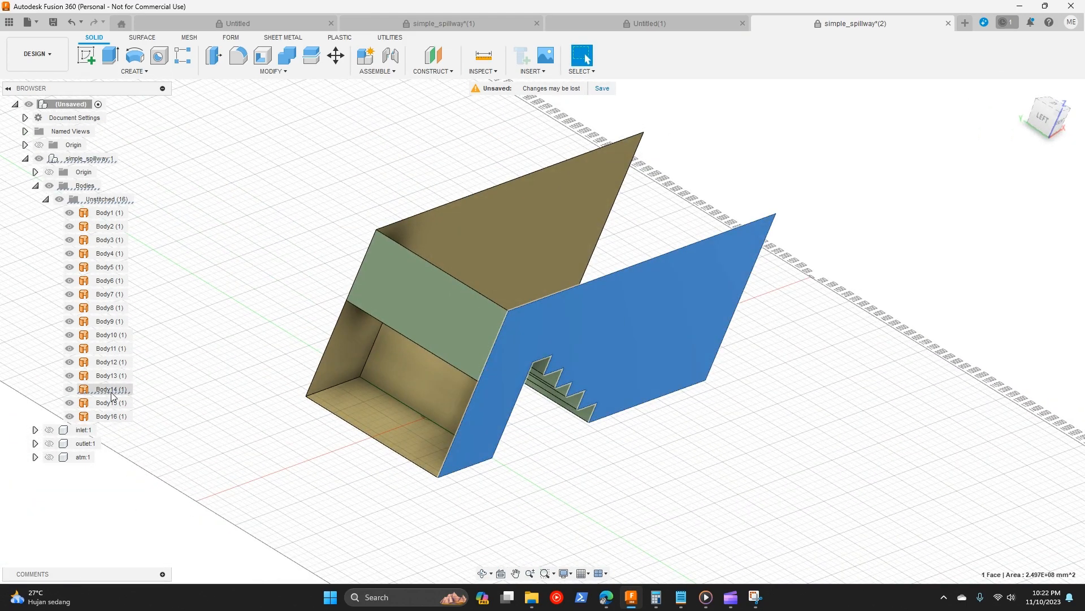
right_click(113, 389)
left_click(176, 170)
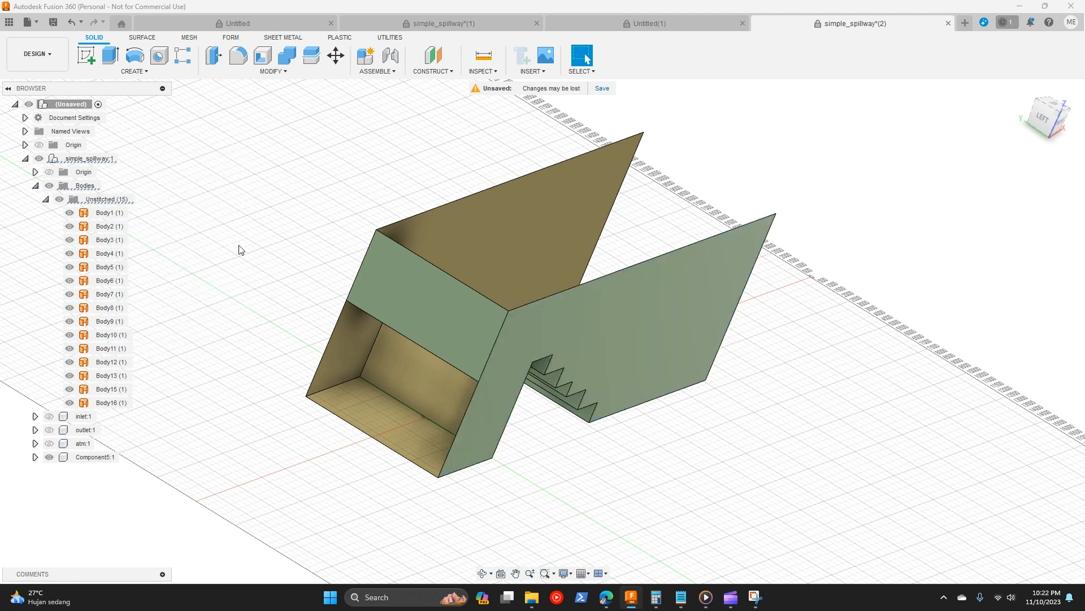
right_click(109, 458)
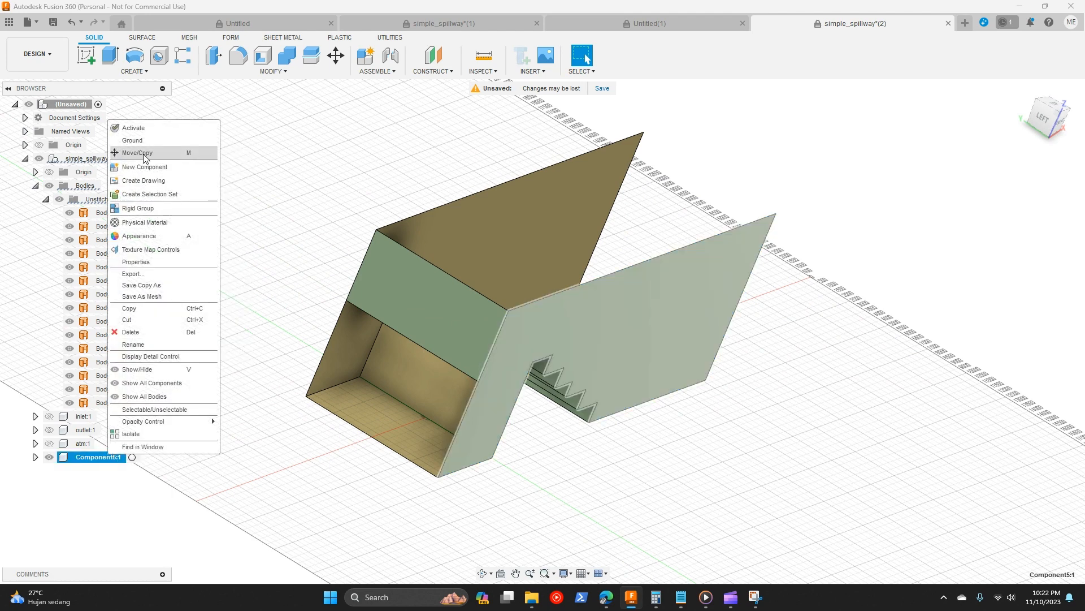
left_click(145, 345)
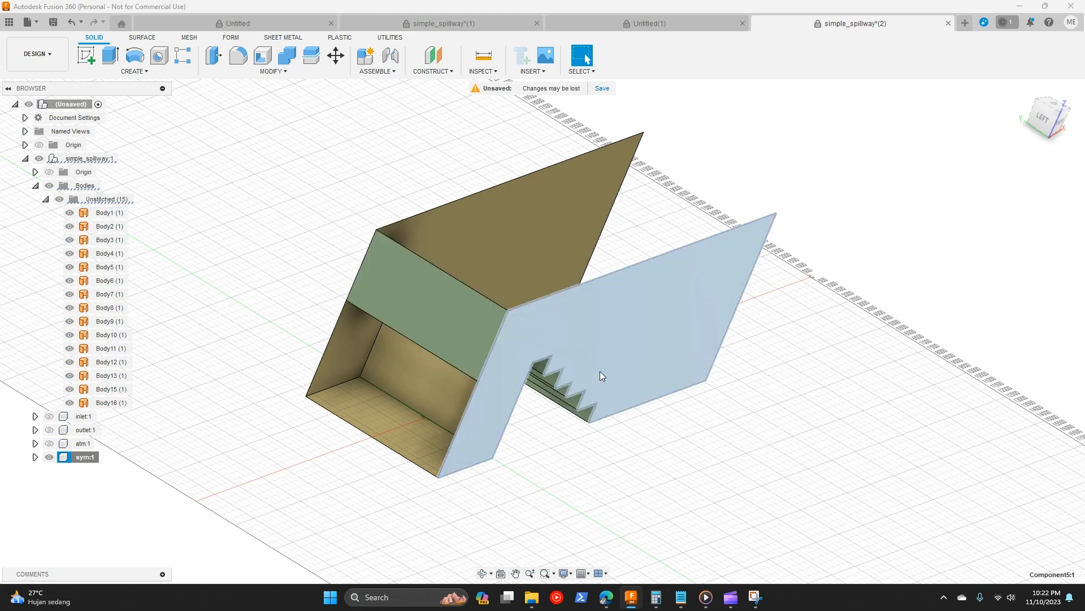
Step: Move the opposite stepped side wall's body into the sym component's bodies and hide the sym component
mouse_move(599, 371)
left_mouse_down()
mouse_move(656, 352)
mouse_move(599, 362)
left_mouse_up()
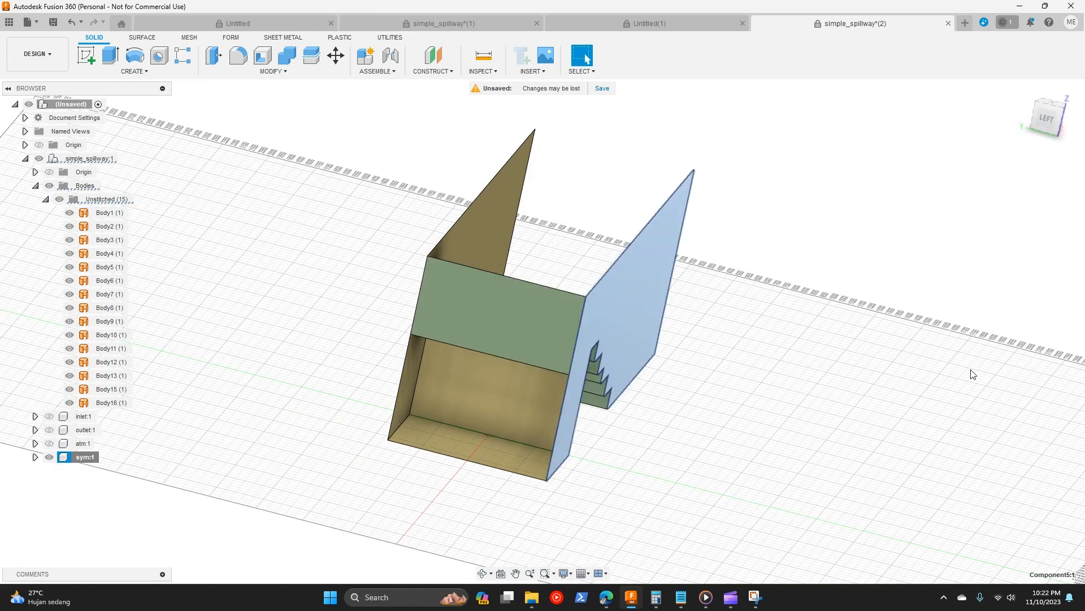
mouse_move(424, 365)
left_mouse_down()
mouse_move(444, 345)
mouse_move(469, 351)
mouse_move(438, 352)
left_mouse_up()
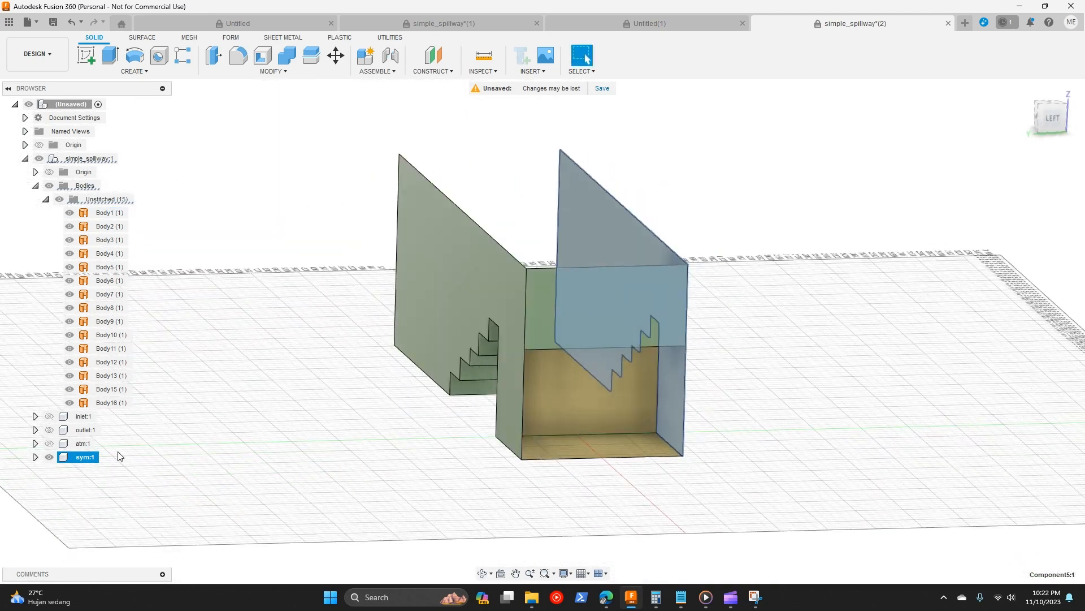
left_click(405, 278)
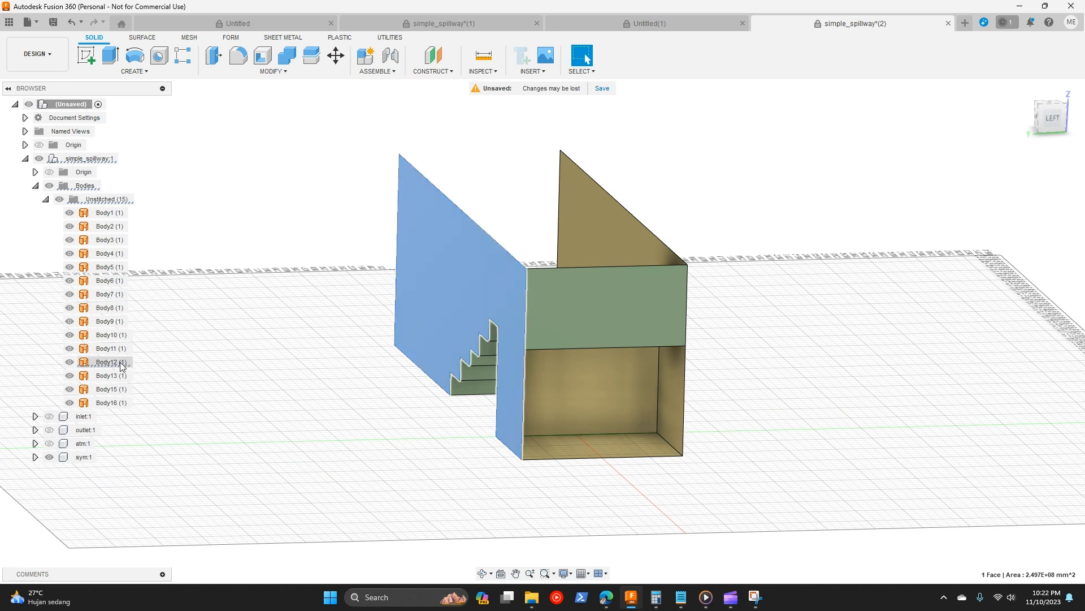
left_click(85, 481)
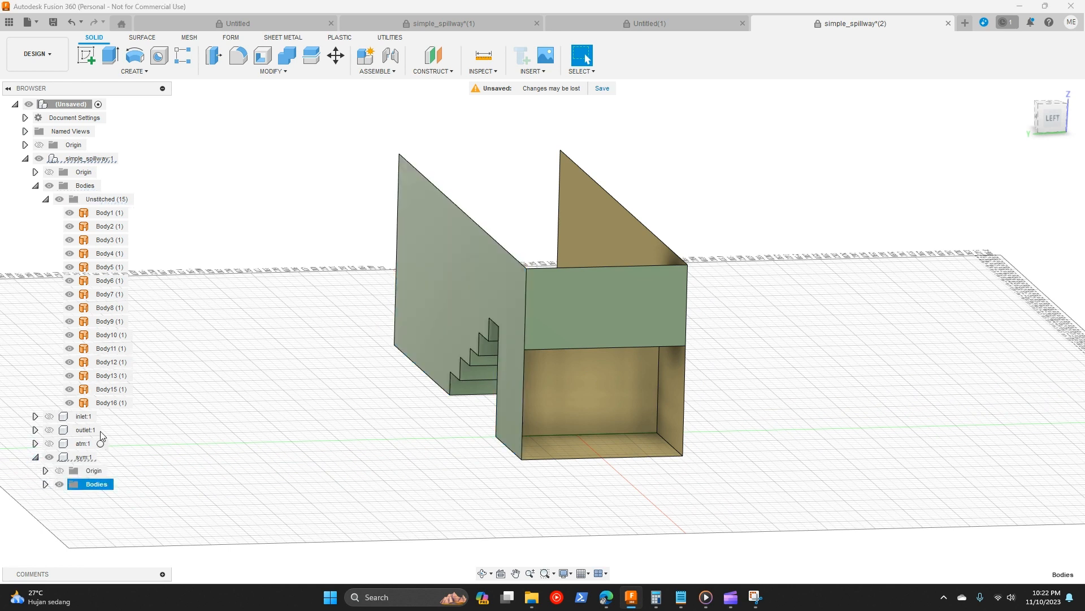
left_click_drag(107, 364, 82, 485)
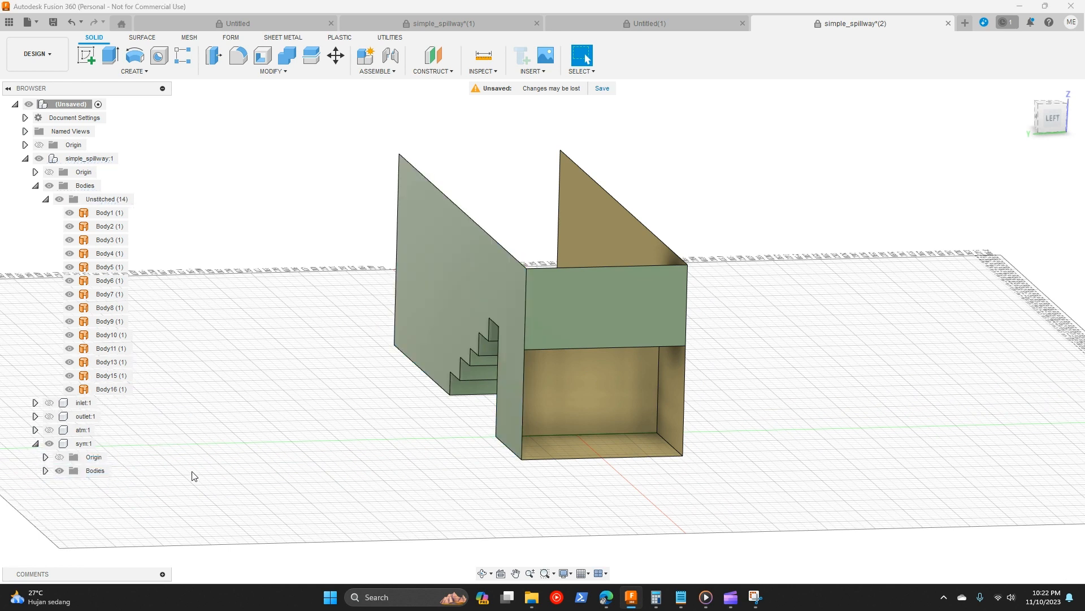
left_click(49, 443)
left_click_drag(430, 379, 305, 435)
key("Escape")
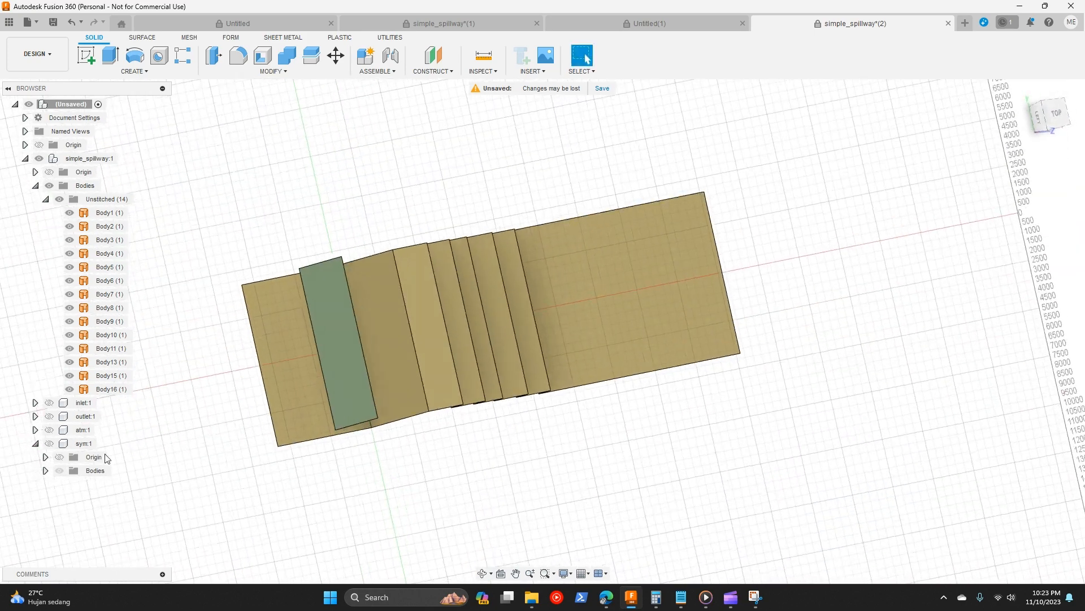
Step: Collapse the sym component and create a component from the upright surface body above the inlet
left_click(36, 444)
scroll(396, 463, "up", 2)
scroll(402, 461, "down", 4)
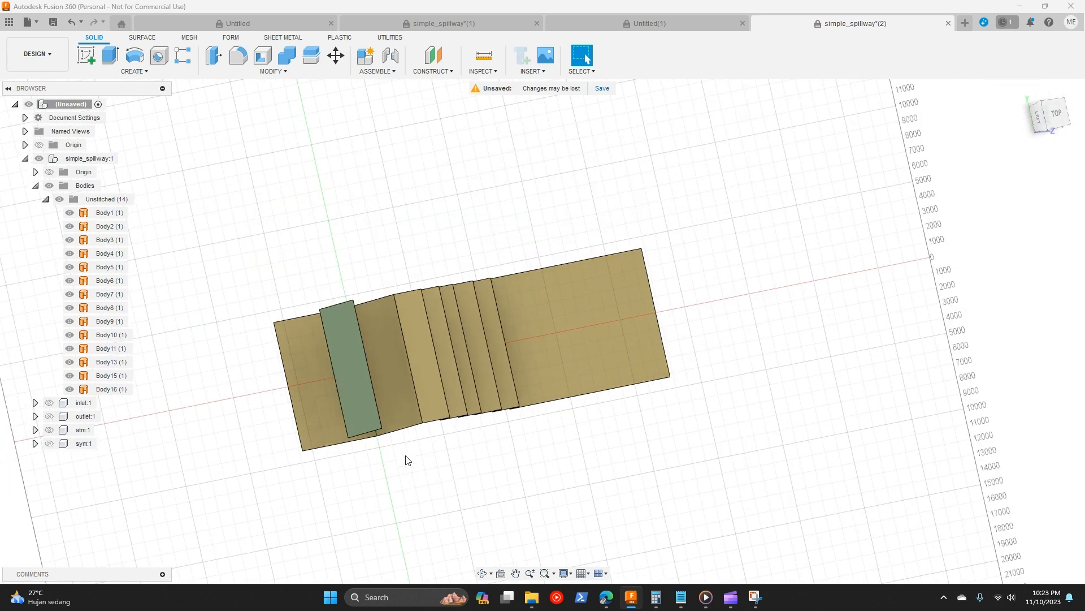
left_click_drag(465, 328, 506, 291)
key("Escape")
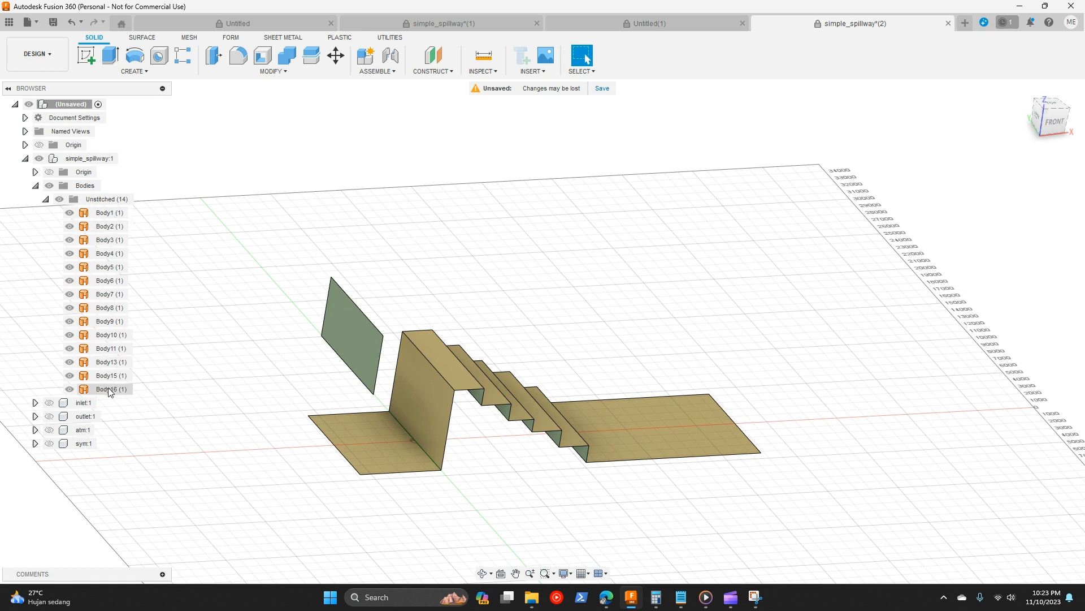
left_click(106, 214)
right_click(107, 215)
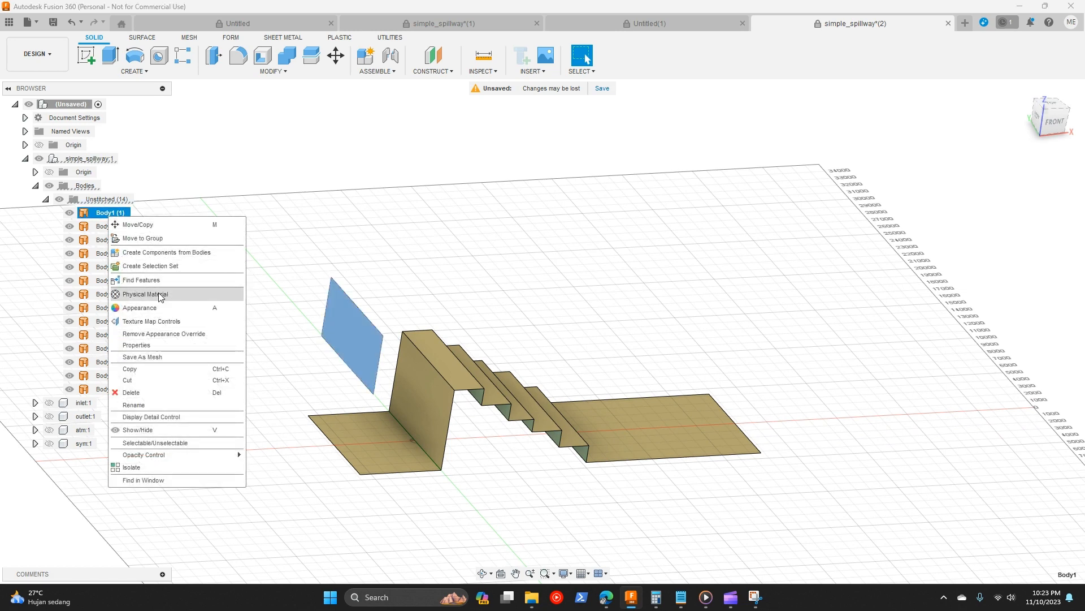
left_click(170, 253)
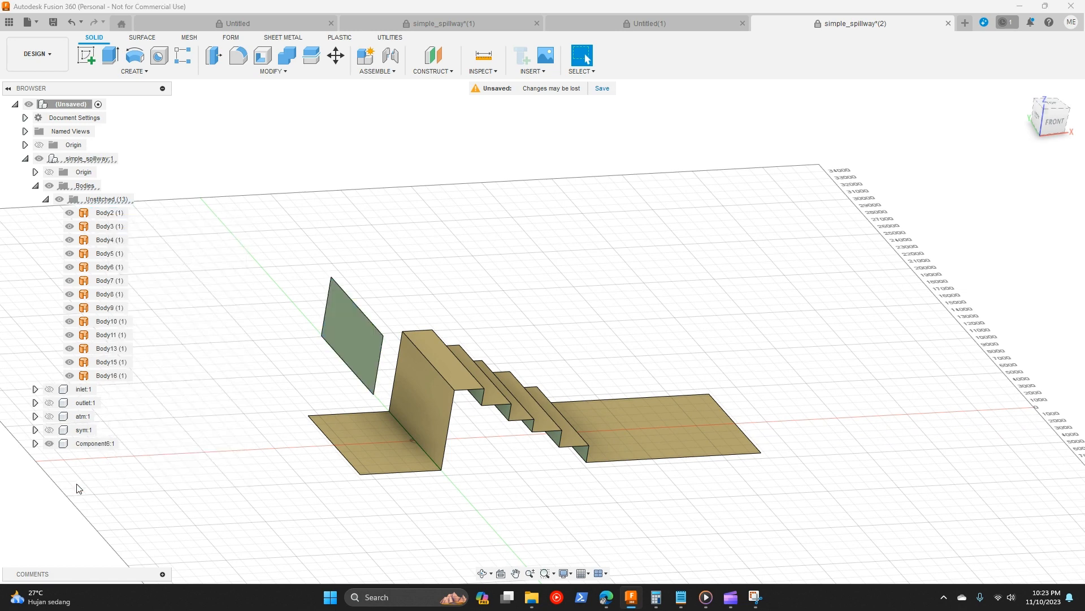
Step: Rename the new upright-wall component as dinding
right_click(100, 443)
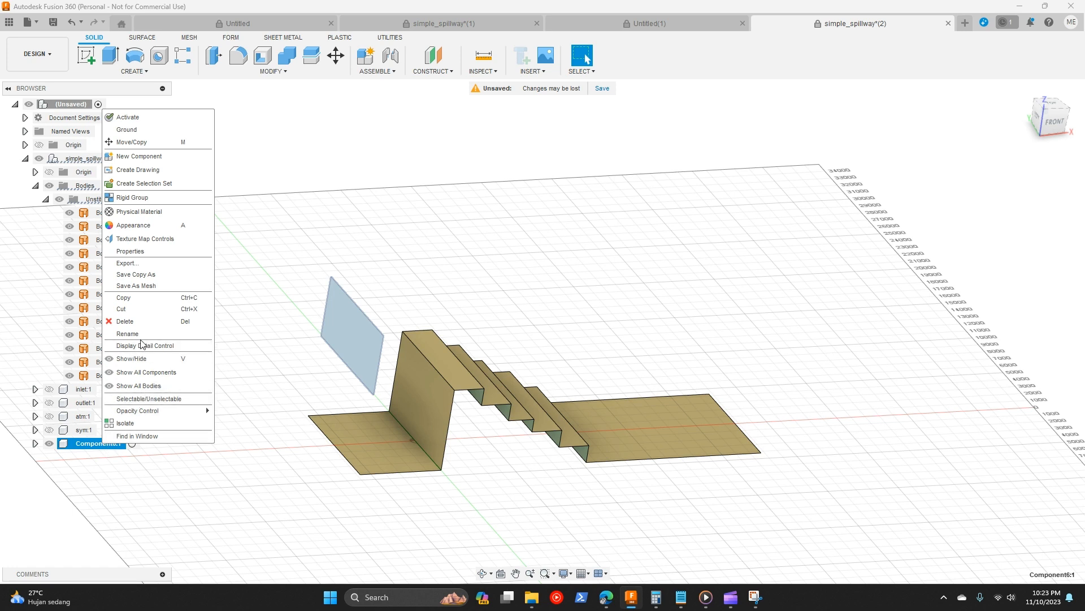
left_click(167, 349)
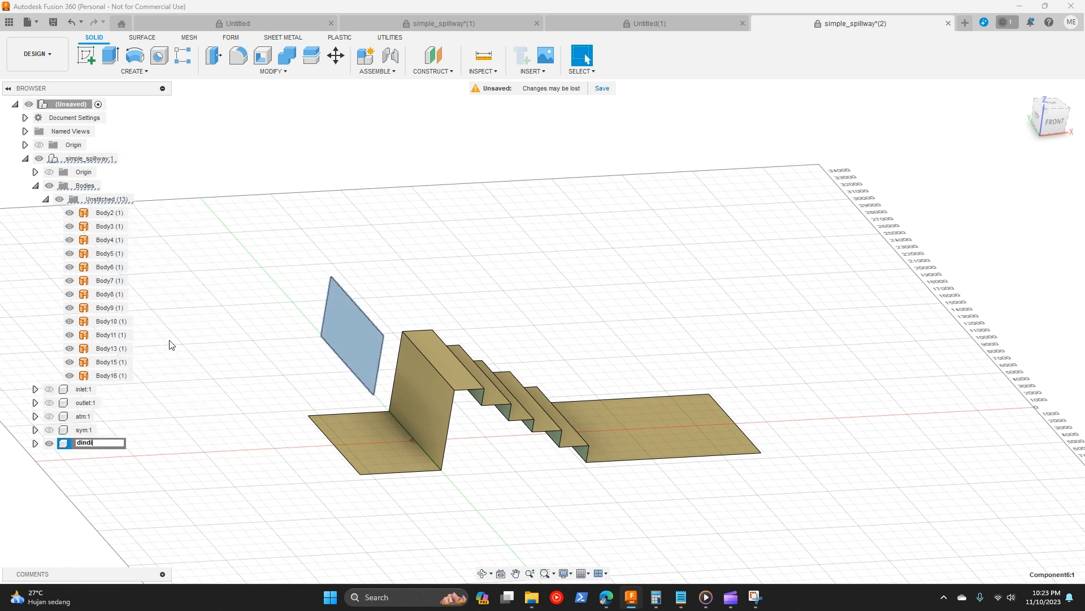
left_click(305, 304)
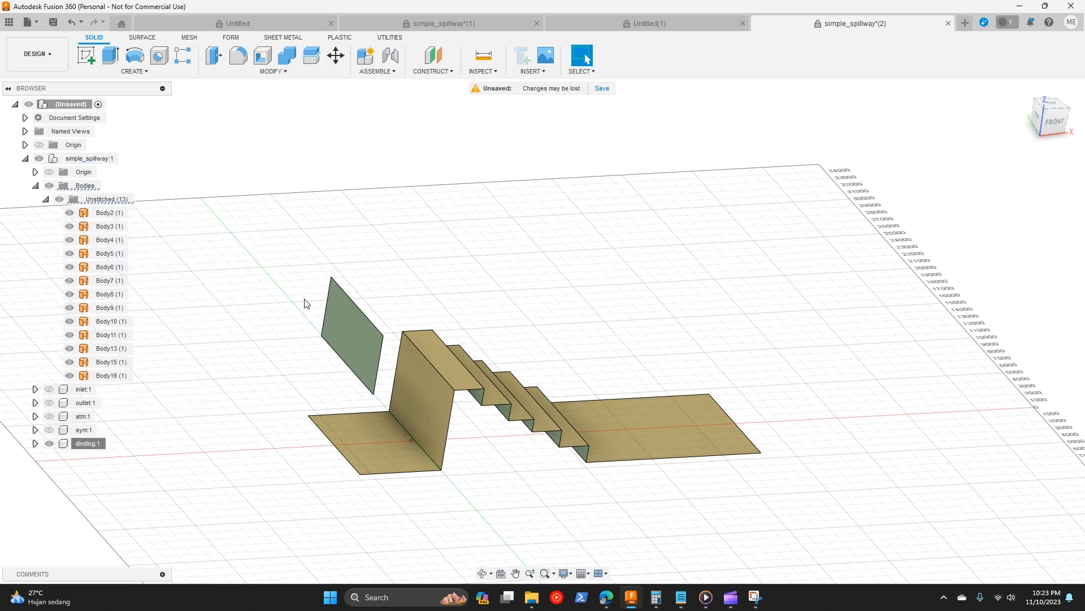
Step: Move all remaining unstitched bodies, Body2 through Body16, into the dinding component's bodies and collapse the component
left_click(109, 213)
left_click(112, 375, "shift")
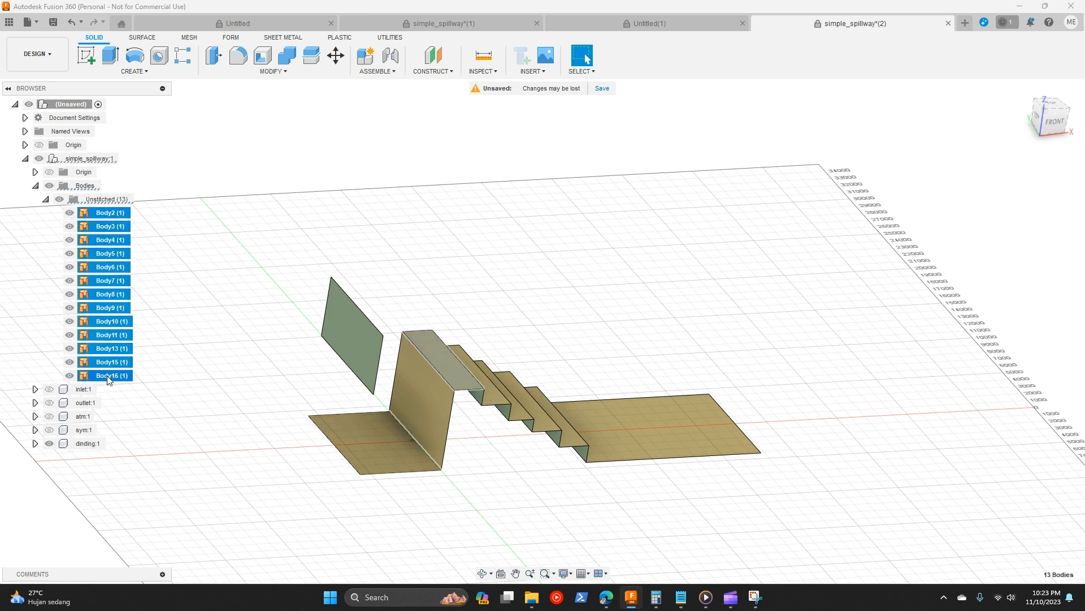
left_click(35, 443)
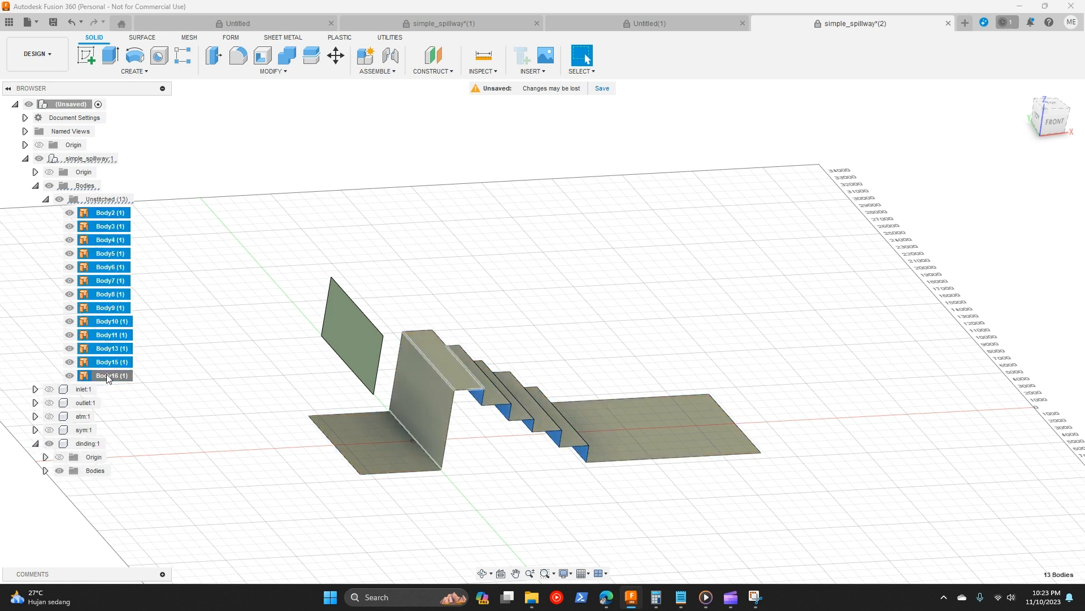
left_click_drag(105, 376, 90, 471)
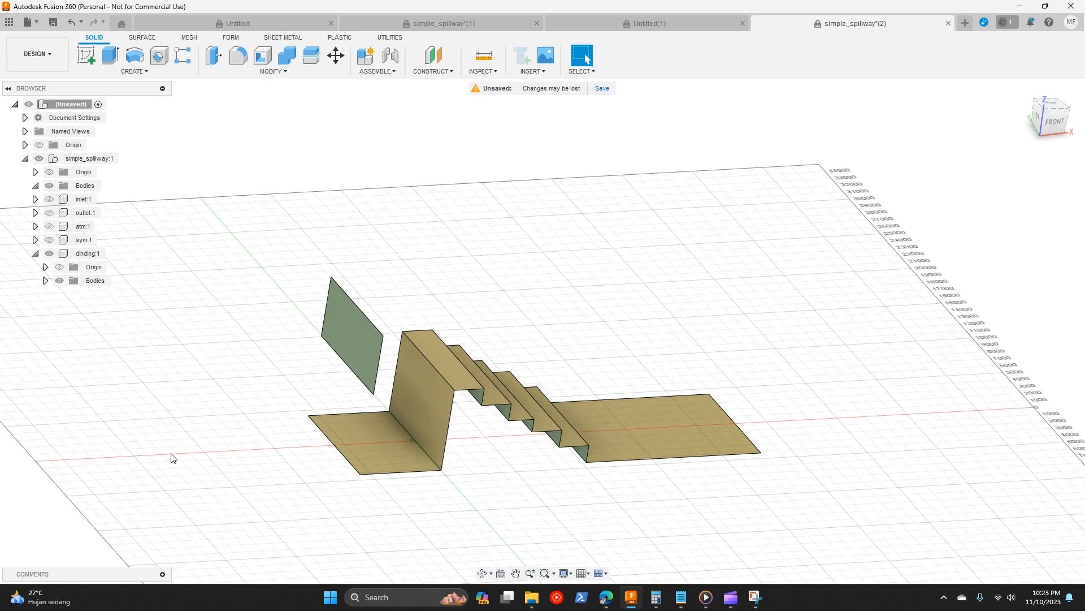
left_click(35, 253)
Step: Toggle the dinding component's visibility off and on, and show the sym, atm, outlet and inlet components again
left_click(49, 253)
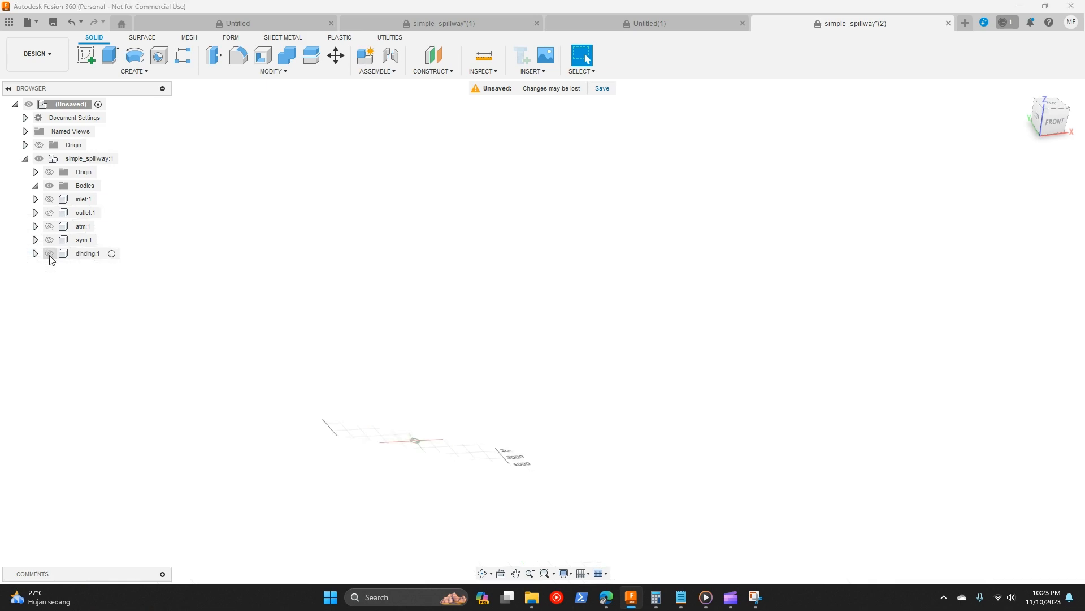
left_click(49, 253)
left_click(49, 240)
left_click(49, 226)
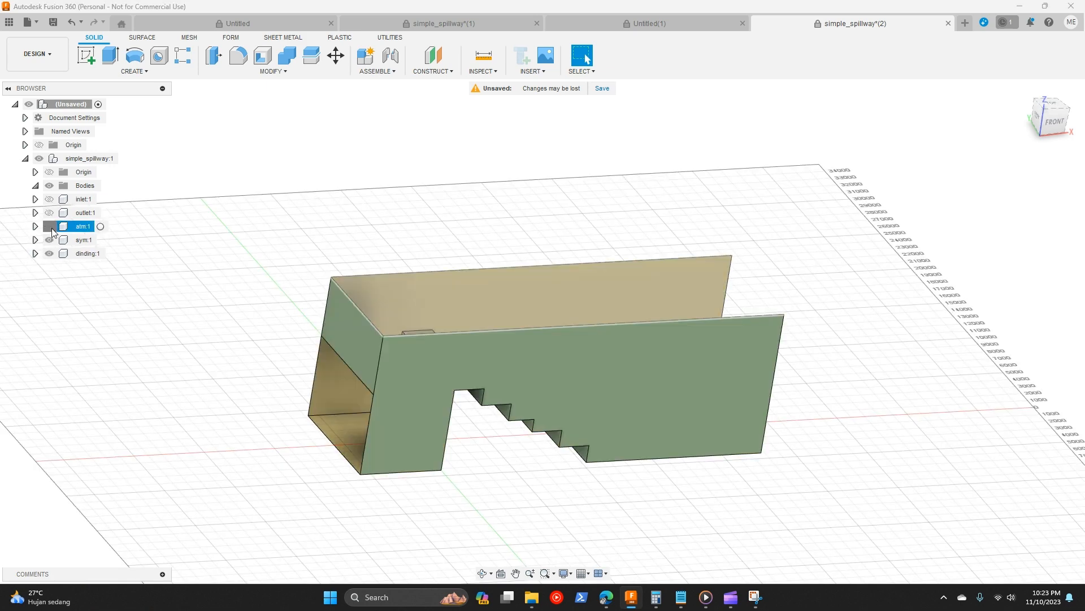
left_click(49, 212)
left_click(49, 199)
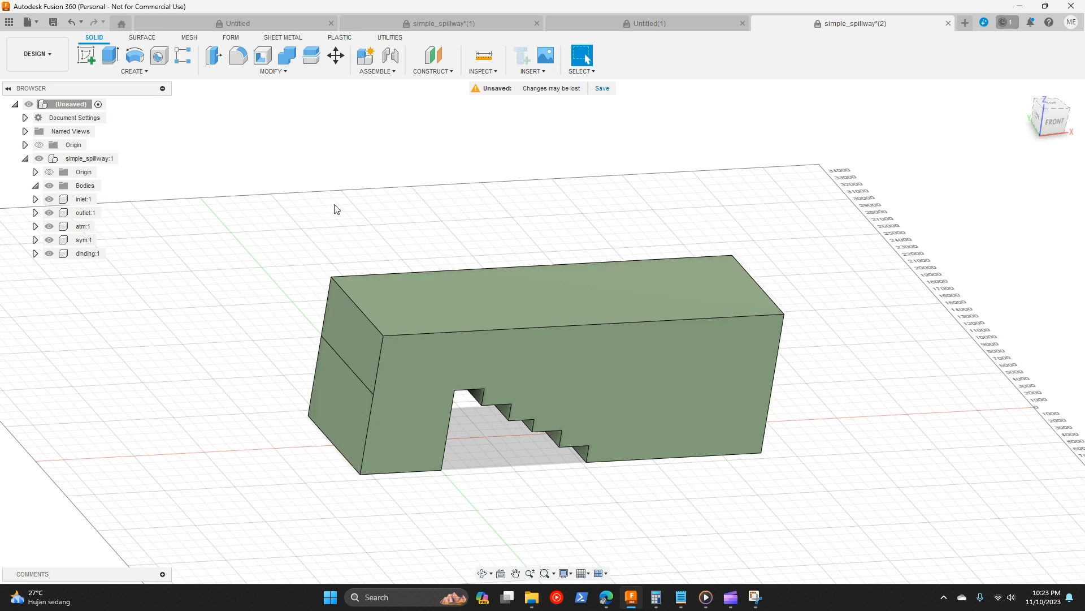
Step: Export the inlet component as an ASCII STL mesh in meters, named inlet, to C:/DATA/ofVid/04_spillwayVid
right_click(79, 202)
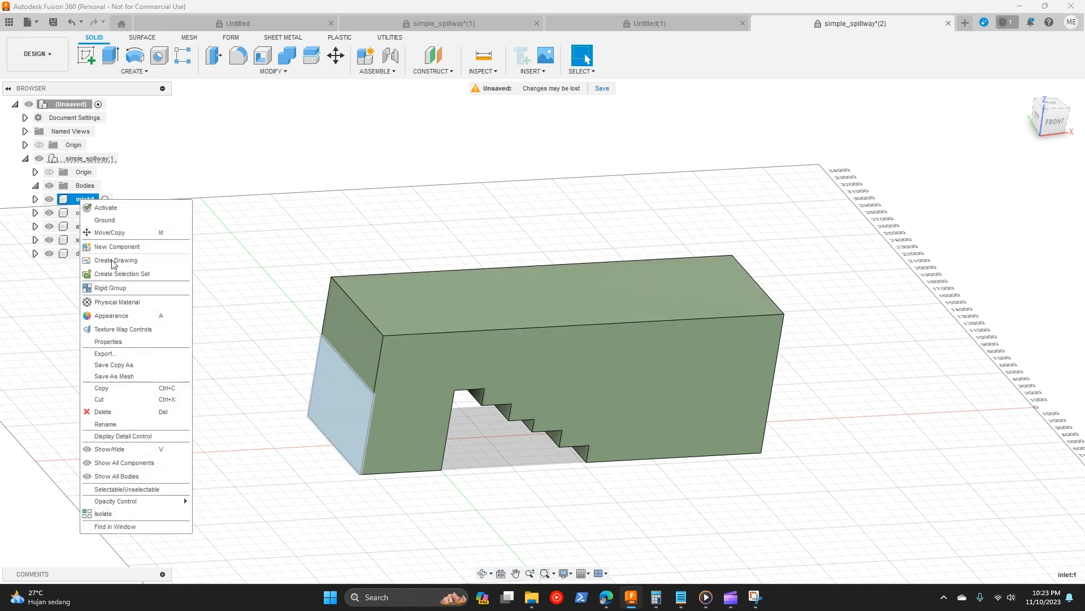
left_click(141, 373)
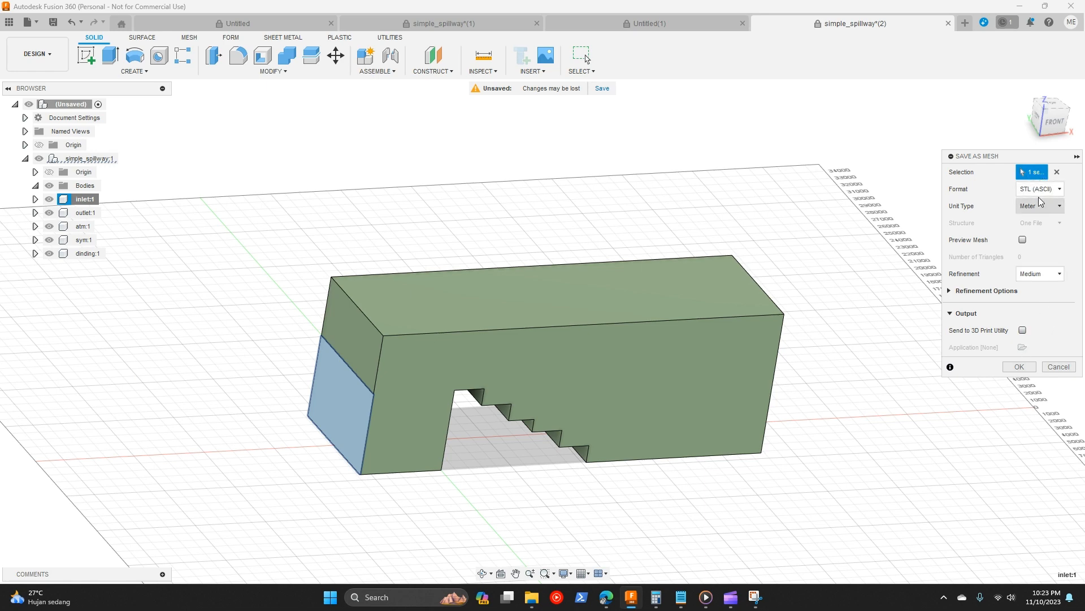
left_click(1016, 370)
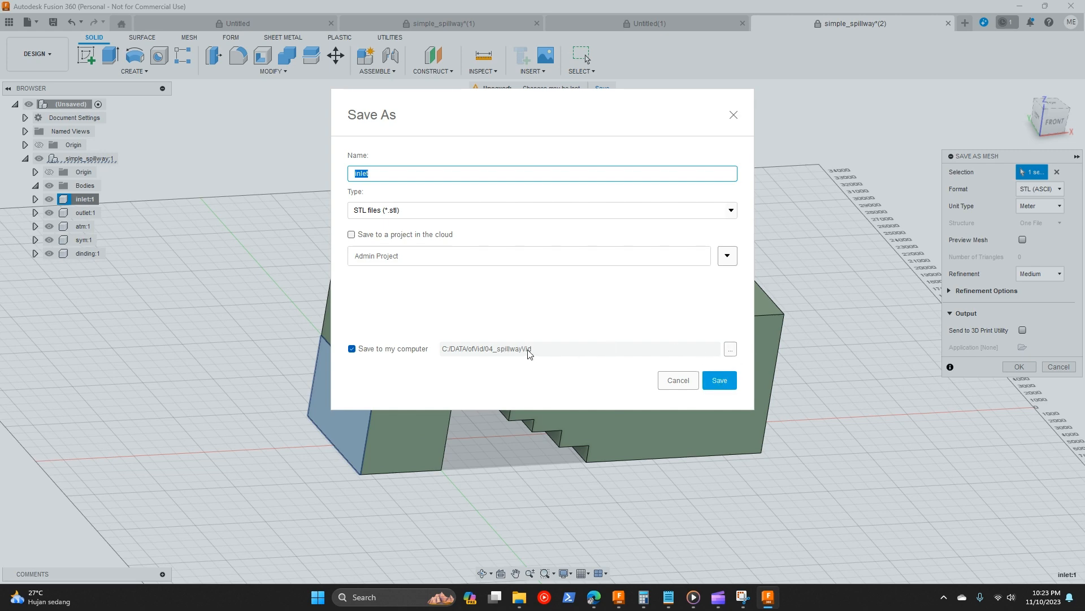
left_click(720, 381)
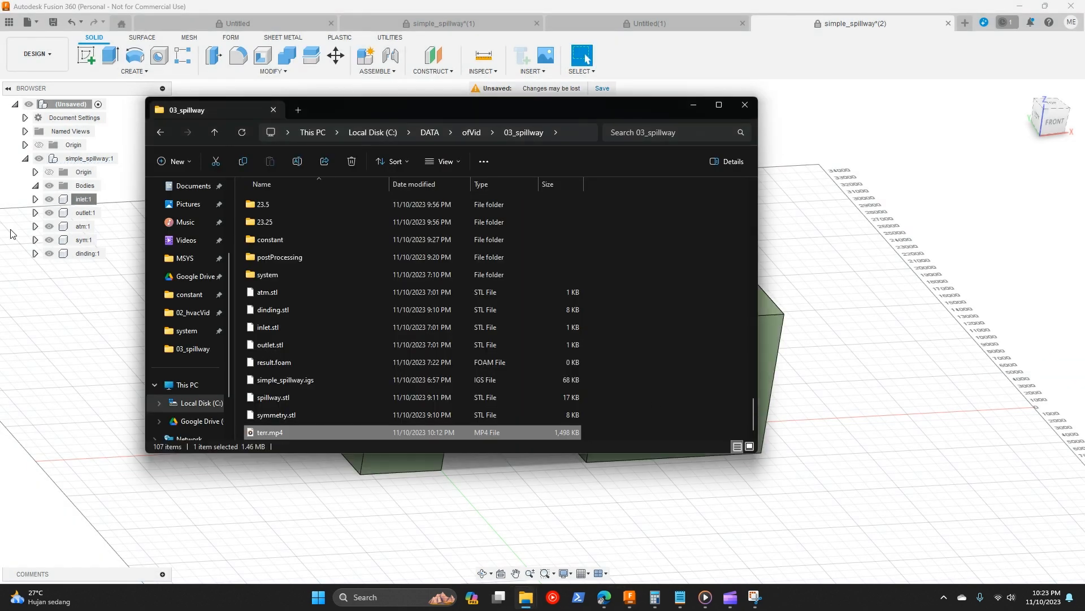
Step: Check File Explorer's ofVid/04_spillwayVid folder for the exported inlet mesh, and return to Fusion 360
left_click(474, 134)
double_click(301, 269)
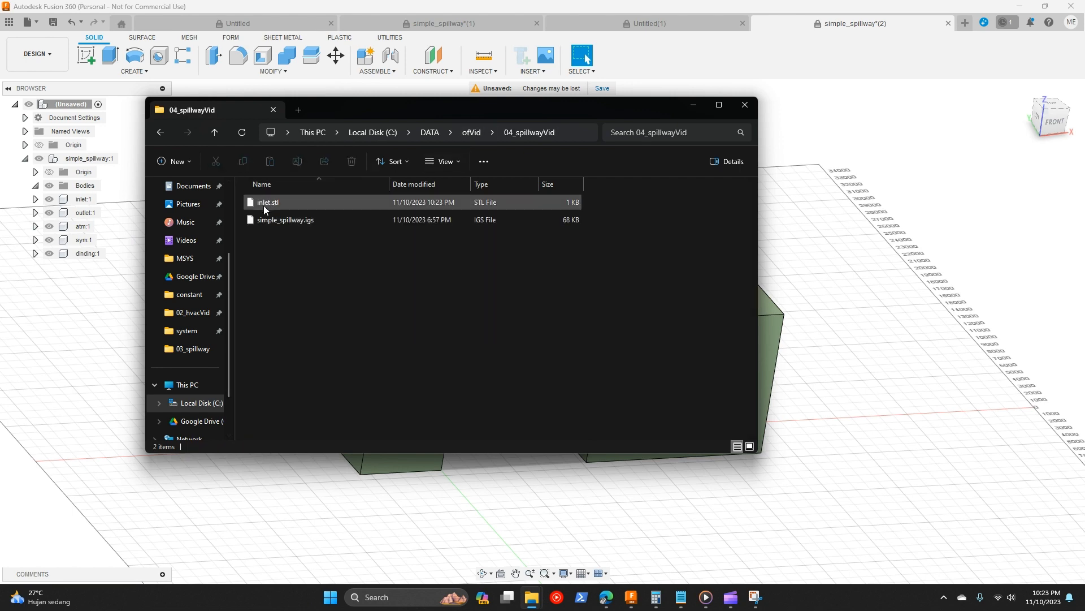
left_click(95, 295)
Step: Export the outlet component as an ASCII STL mesh in meters, named outlet, to the 04_spillwayVid folder
right_click(88, 220)
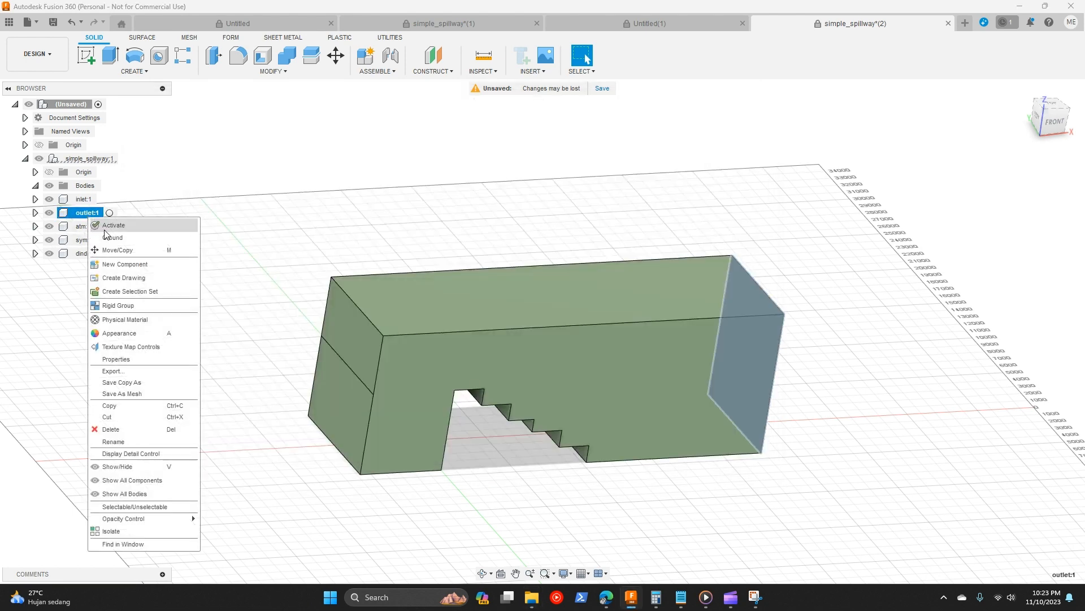
left_click(133, 395)
left_click(1022, 366)
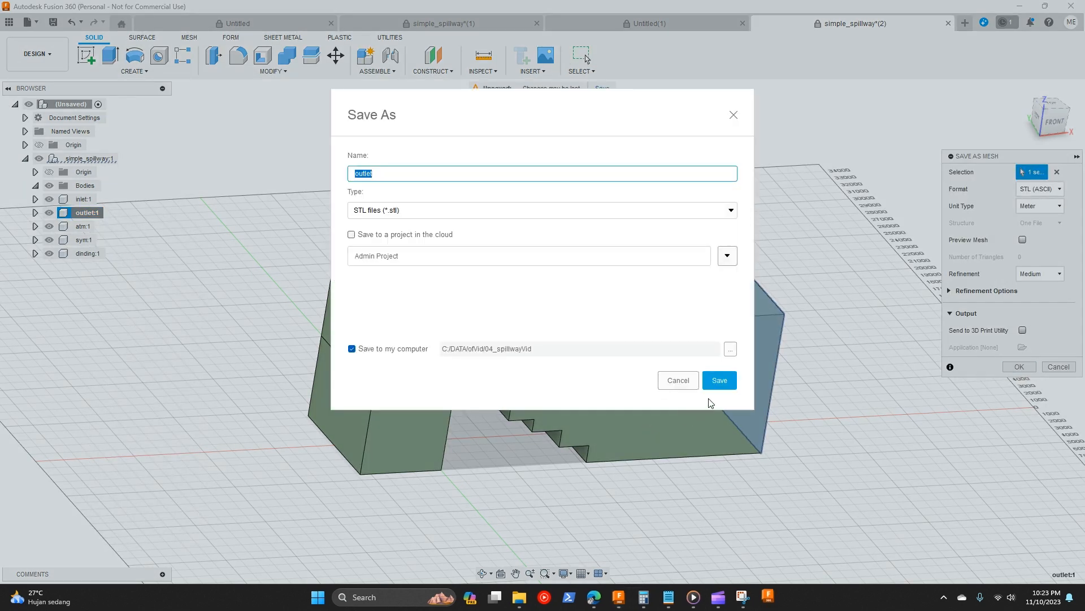
left_click(719, 380)
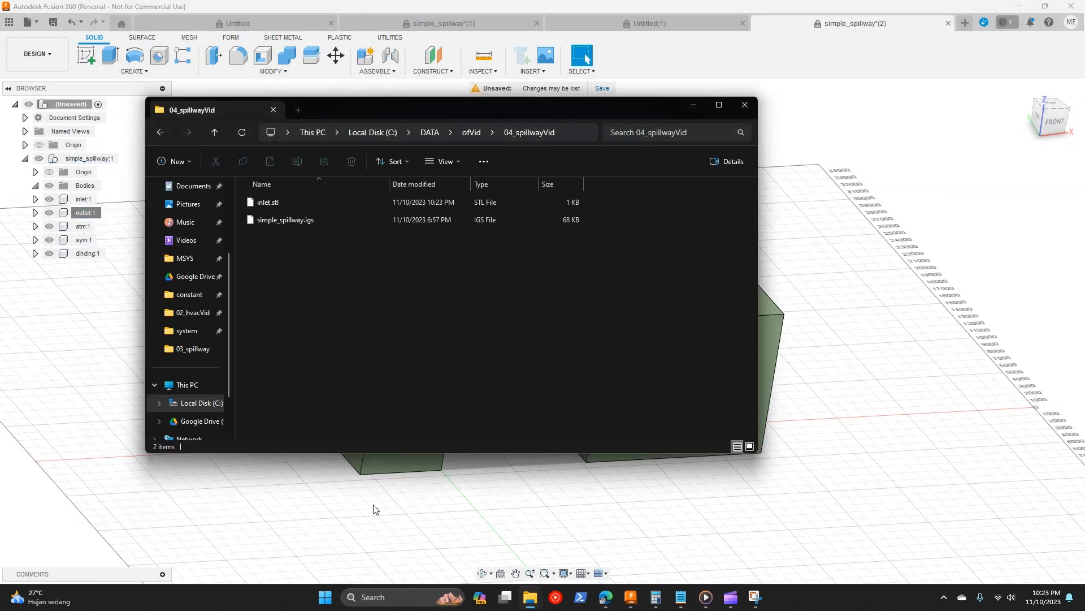
Step: Return to Fusion 360 and export the atm component as an ASCII STL mesh in meters, named atm, to the 04_spillwayVid folder
left_click(373, 509)
right_click(84, 227)
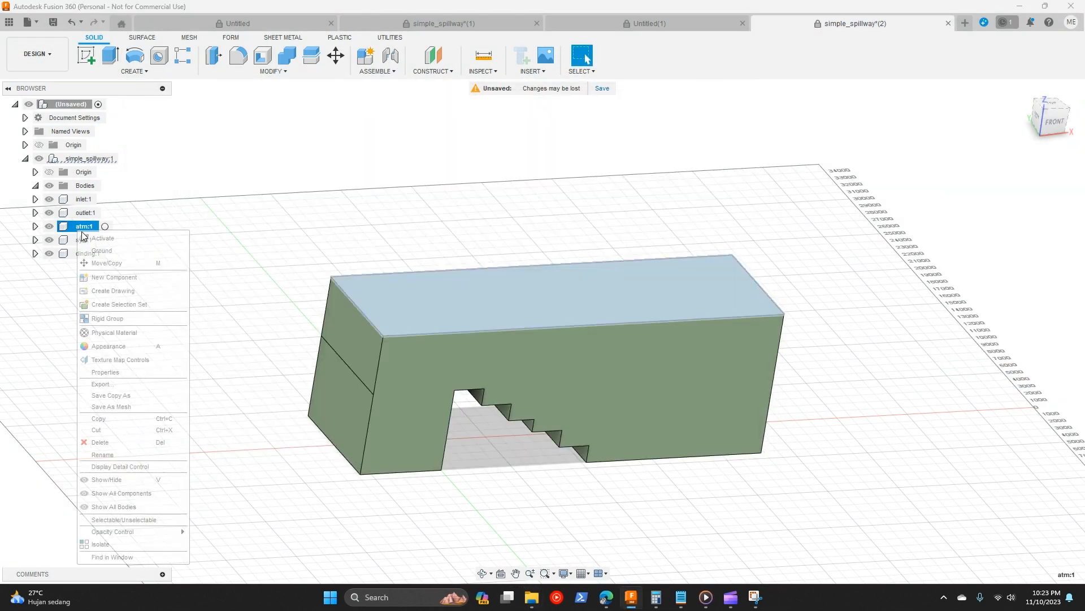
left_click(113, 407)
left_click(1035, 369)
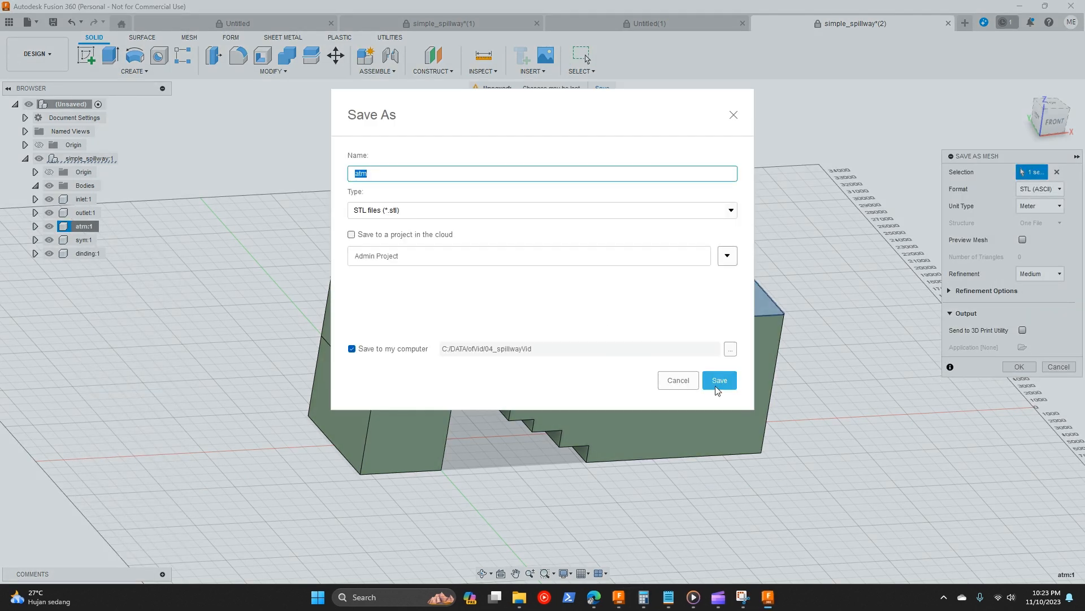
left_click(719, 379)
Step: Export the sym component as a one-file ASCII STL mesh in meters, named sym, to the 04_spillwayVid folder
right_click(79, 239)
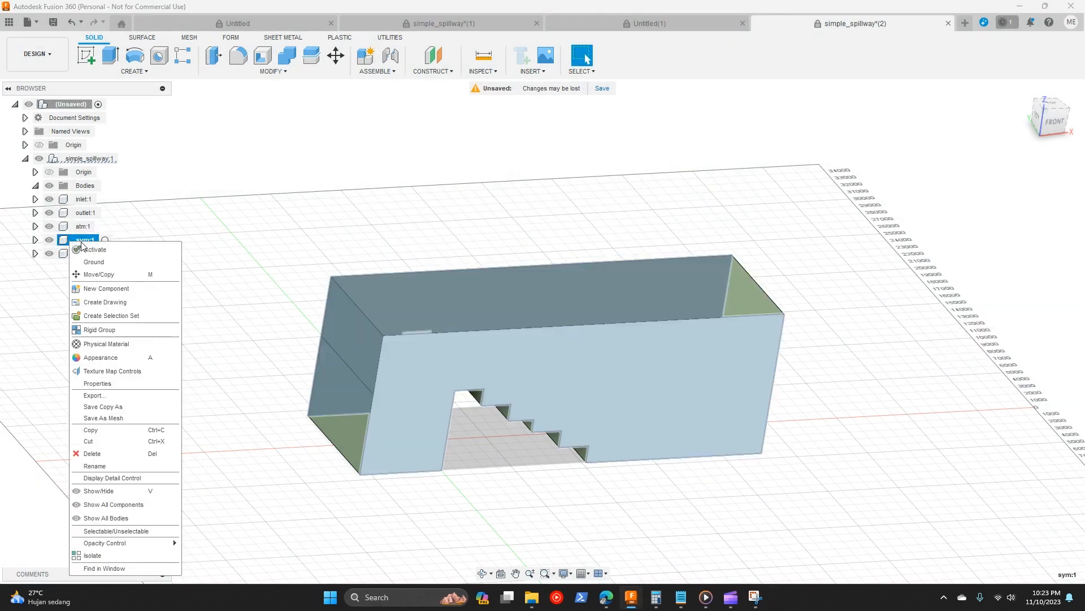
left_click(144, 418)
left_click(1014, 363)
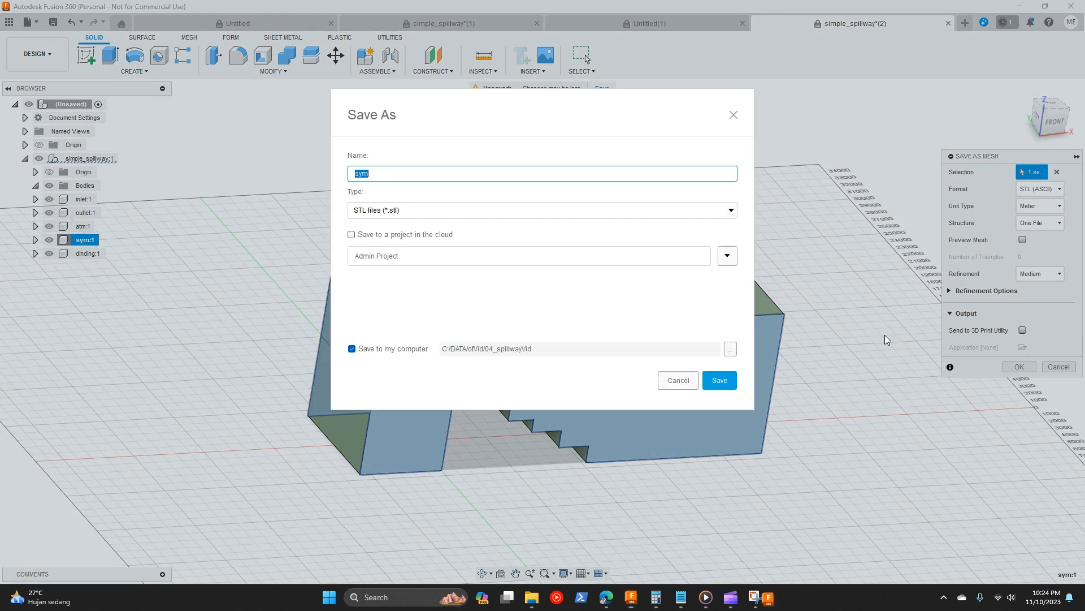
left_click(337, 283)
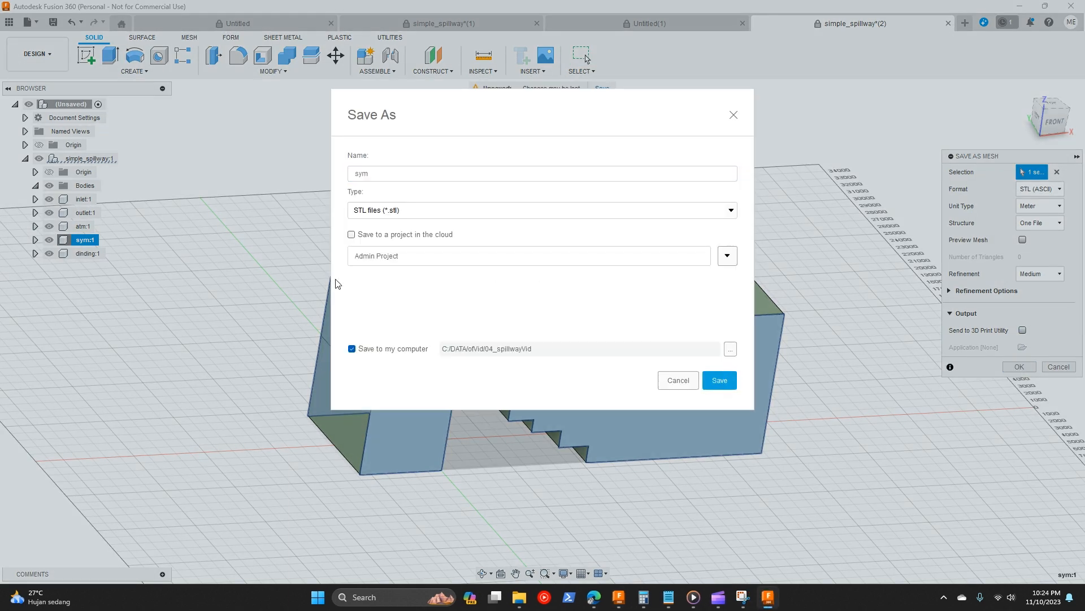
left_click(716, 380)
Step: Export the dinding component as a one-file ASCII STL mesh in meters to the 04_spillwayVid folder
left_click(87, 254)
right_click(86, 254)
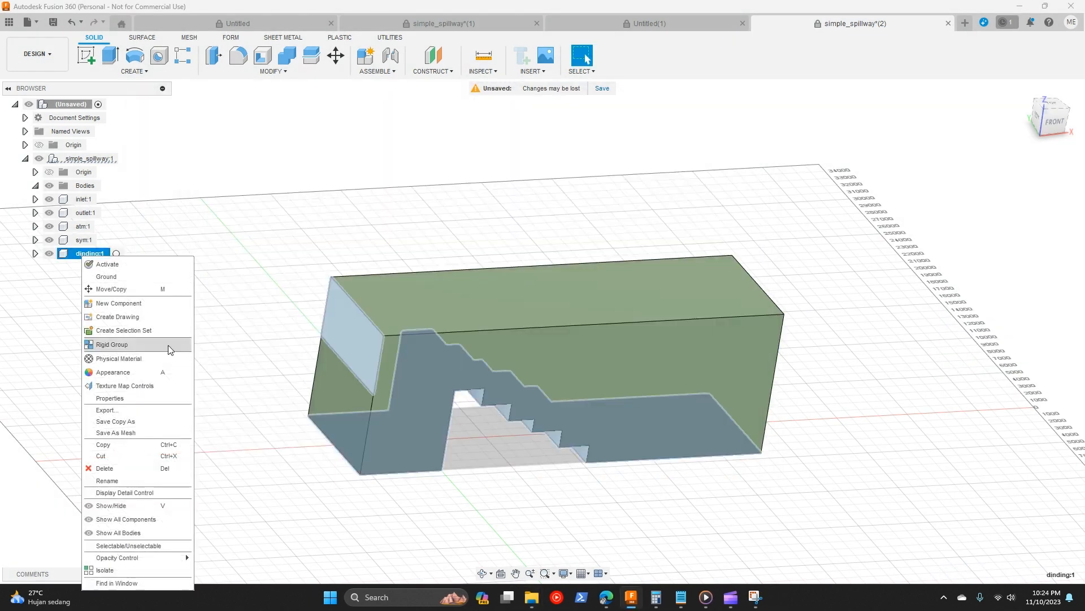
left_click(119, 433)
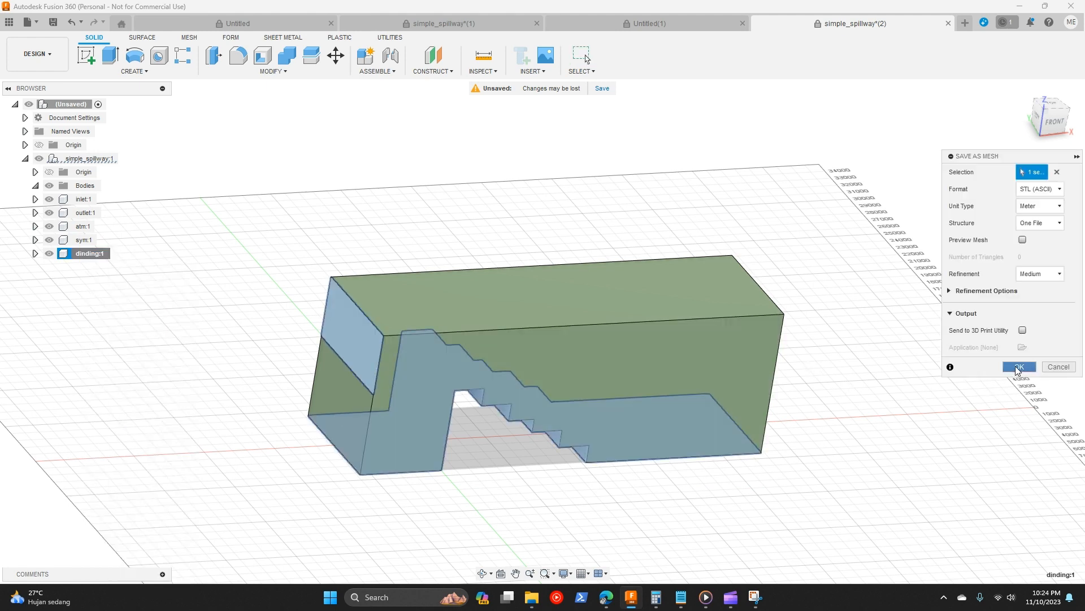
left_click(1018, 367)
left_click(718, 378)
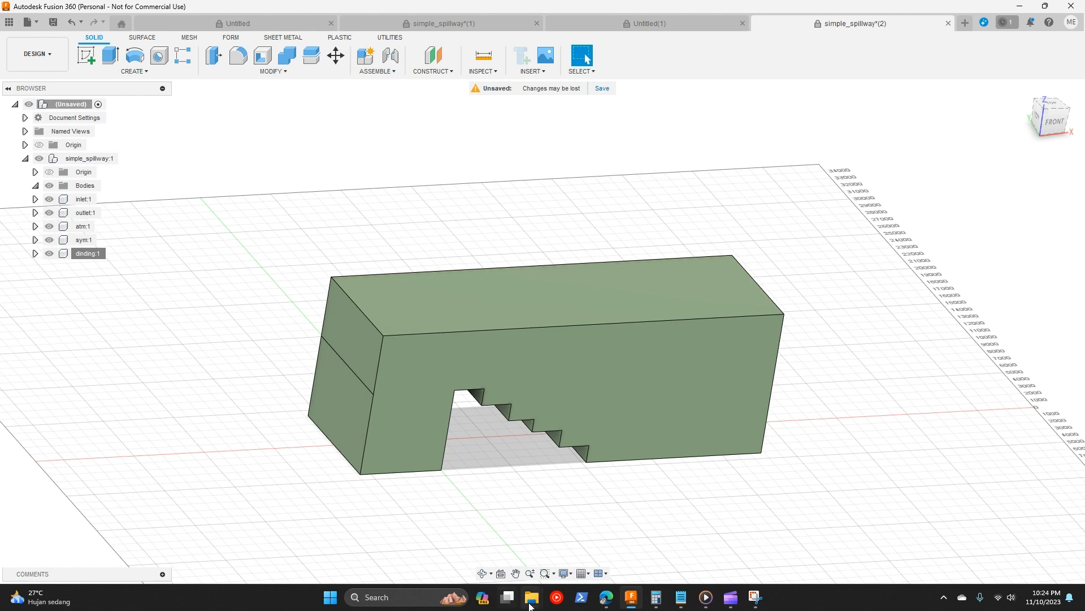
Step: Close the constant folder window and switch to File Explorer's 04_spillwayVid window
mouse_move(531, 603)
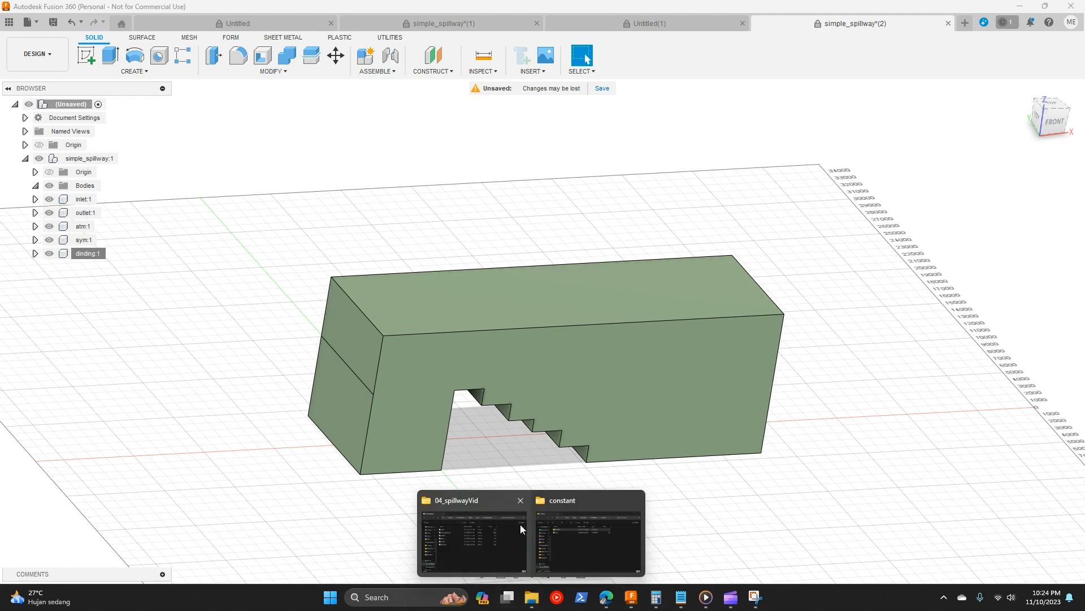
left_click(634, 501)
left_click(494, 546)
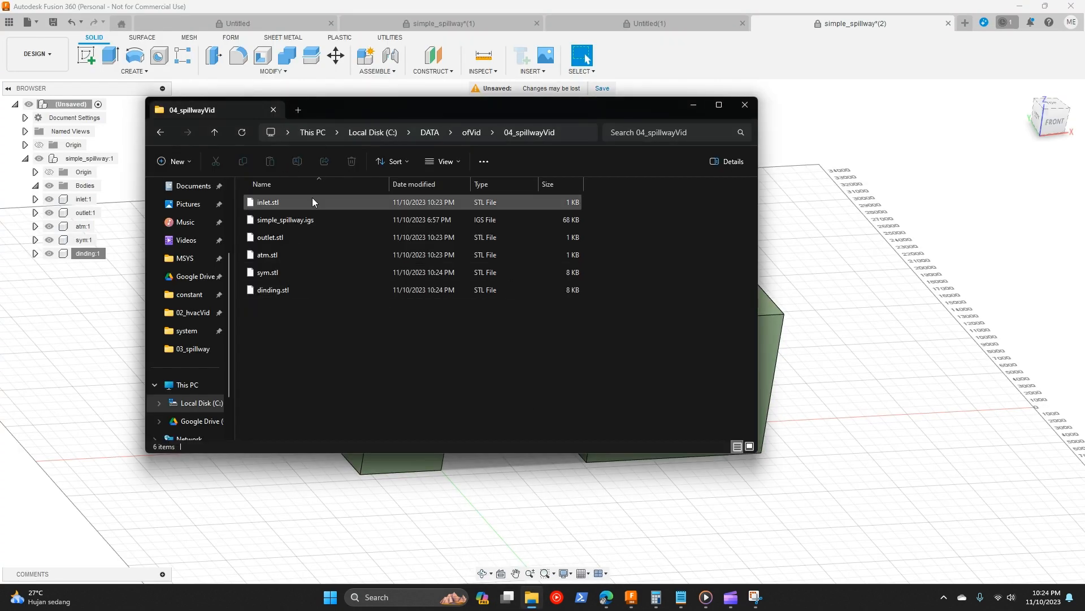
Step: Launch the Ubuntu 18.04.6 LTS terminal and move its window so the 04_spillwayVid file list stays visible
left_click(338, 597)
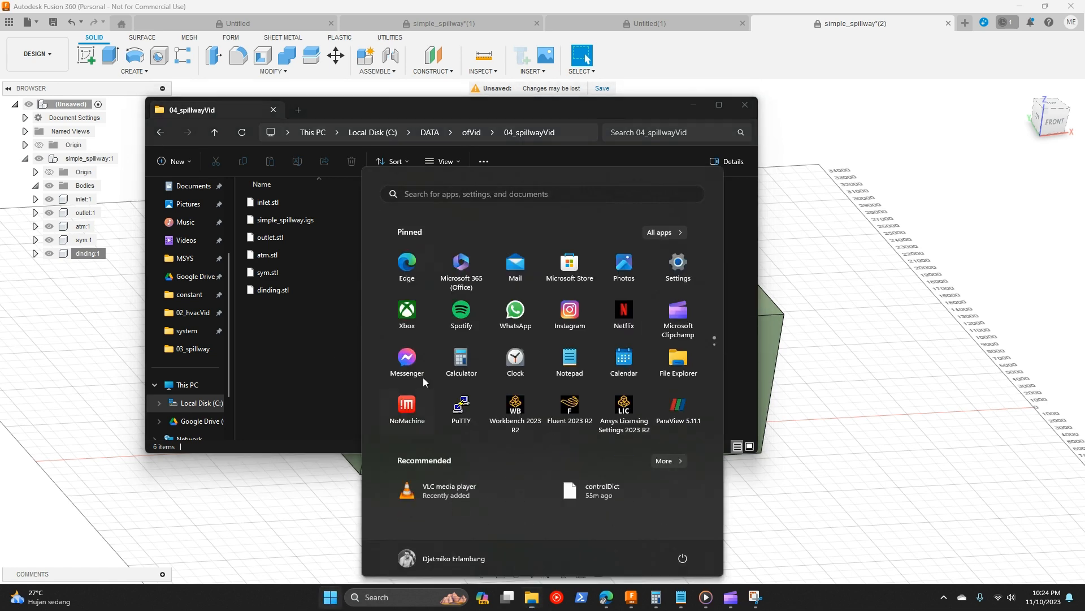
scroll(514, 316, "down", 1)
left_click(463, 270)
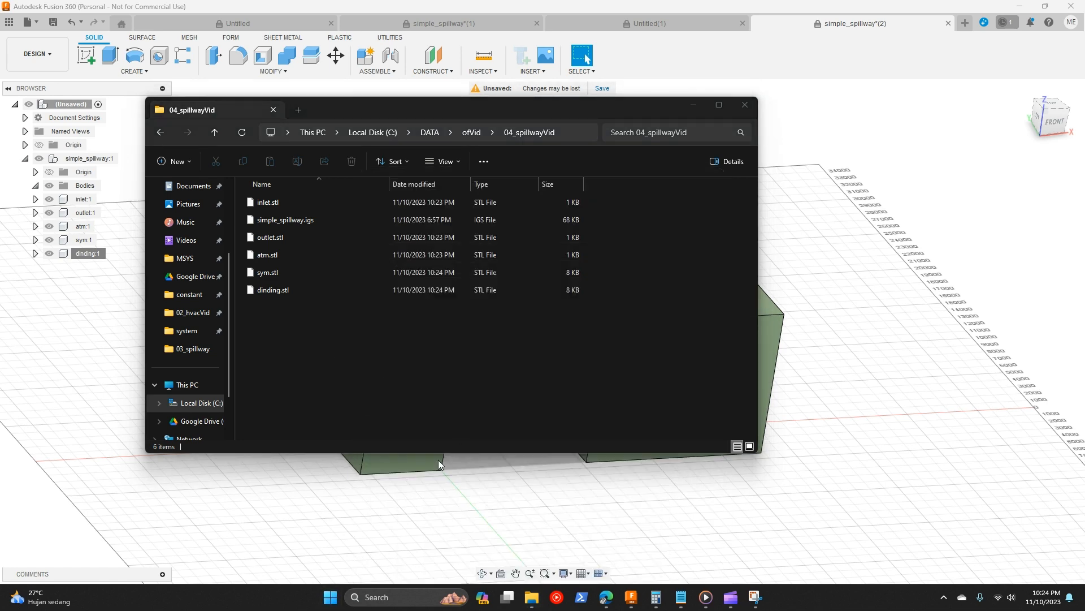
left_click_drag(373, 121, 598, 164)
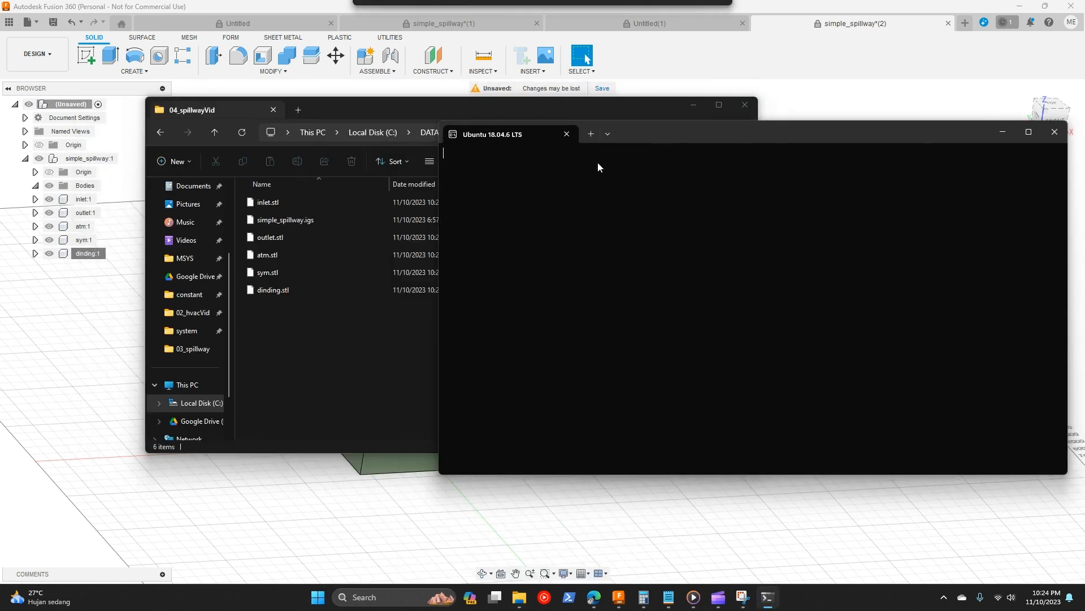
Step: Open inlet.stl, outlet.stl, atm.stl, sym.stl and dinding.stl from the 04_spillwayVid folder together in Notepad++
left_click(404, 107)
right_click(286, 198)
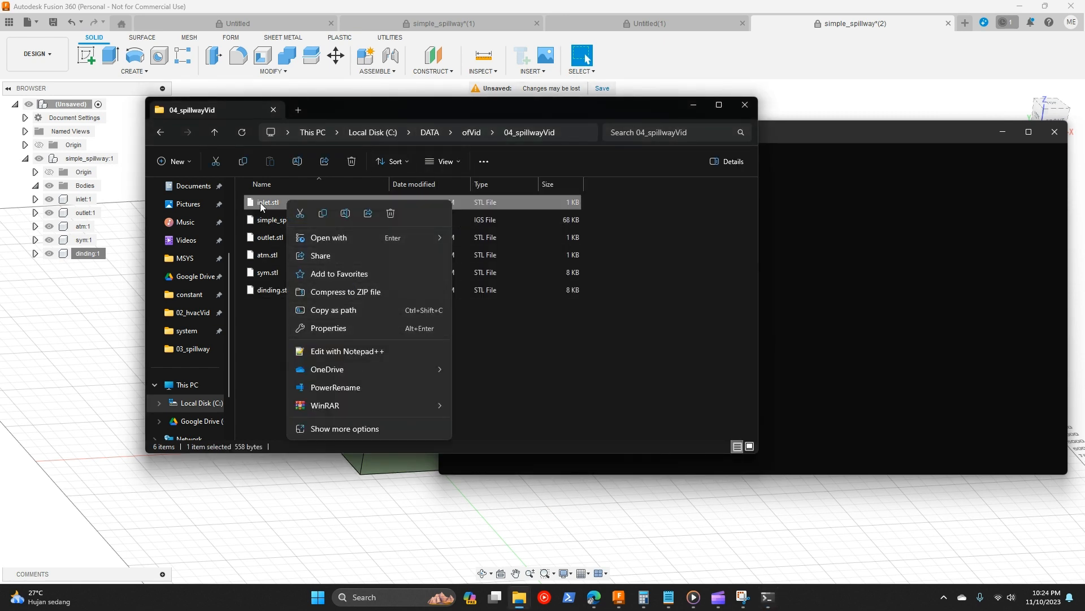
left_click(260, 203)
left_click(286, 272, "ctrl")
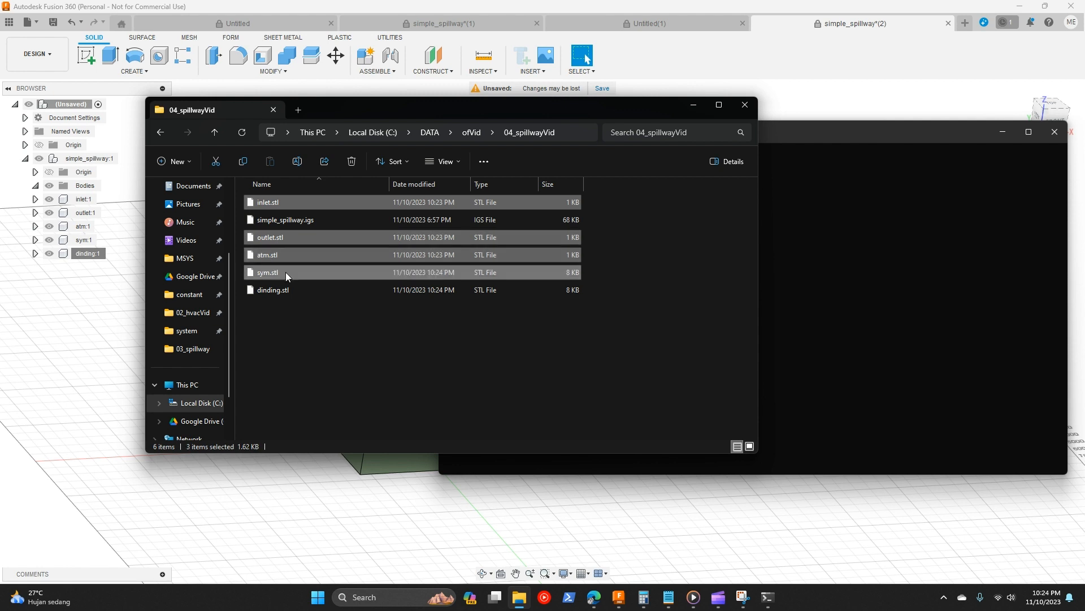
left_click(293, 290, "ctrl")
right_click(296, 292)
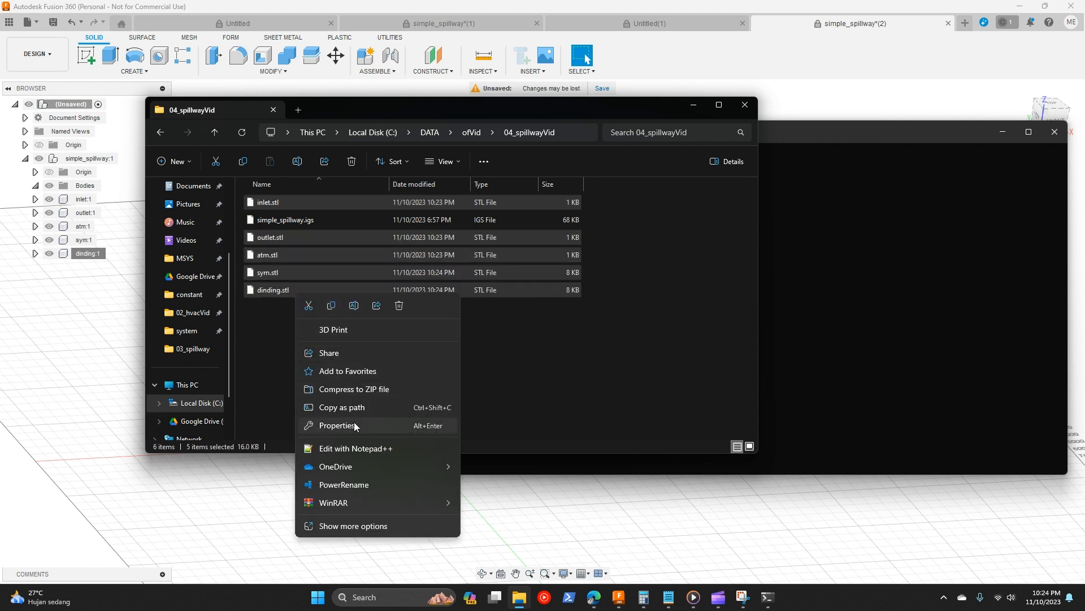
left_click(375, 449)
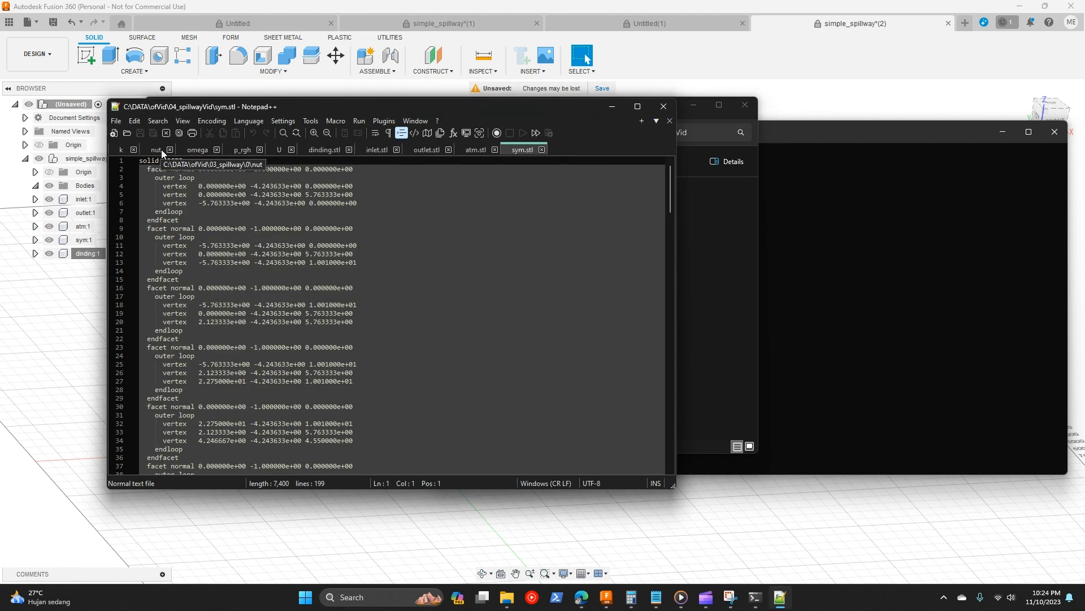
Step: Close the old 03_spillway files k, nut, omega, p_rgh and U, and move the Notepad++ window clear of the folder's file list
left_click(134, 151)
left_click(139, 151)
left_click(143, 151)
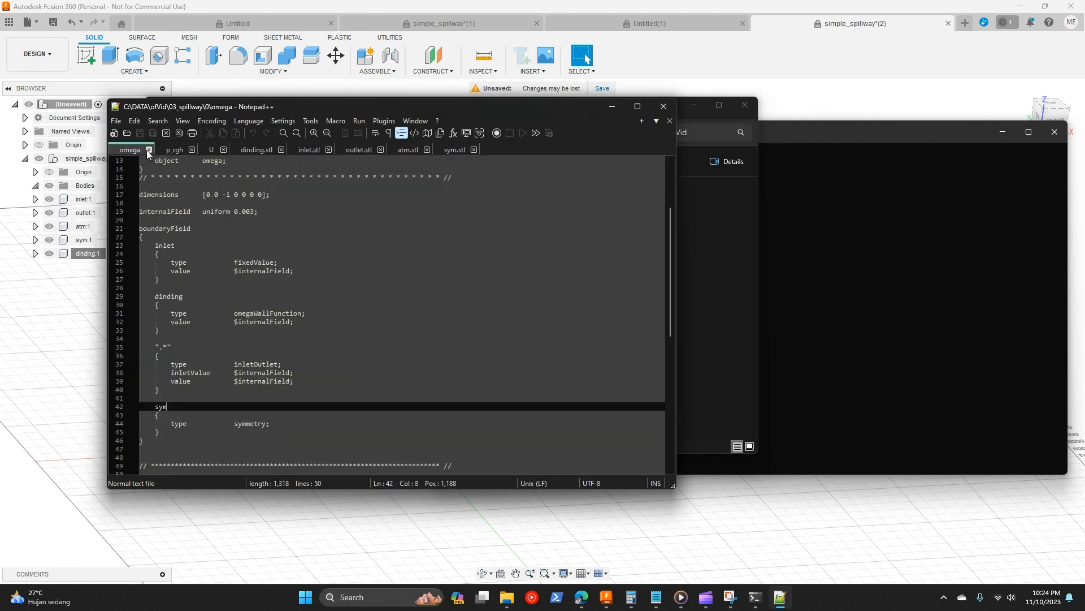
left_click(149, 150)
left_click(150, 151)
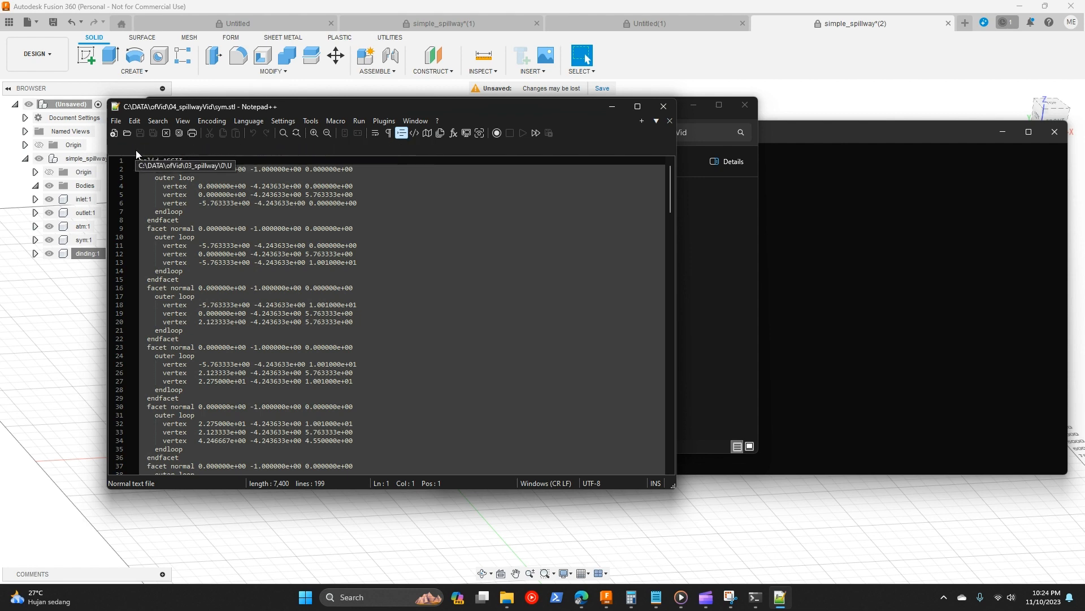
left_click(477, 262)
left_click_drag(283, 109, 621, 110)
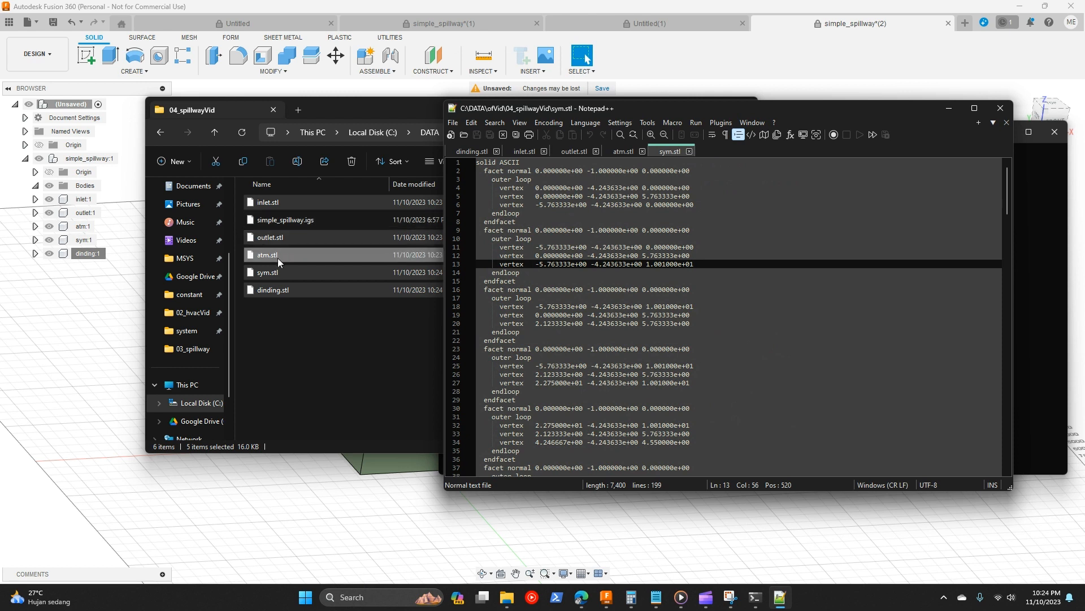
Step: In dinding.stl, replace the solid name ASCII with dinding and add dinding after endsolid on the closing line
left_click(486, 151)
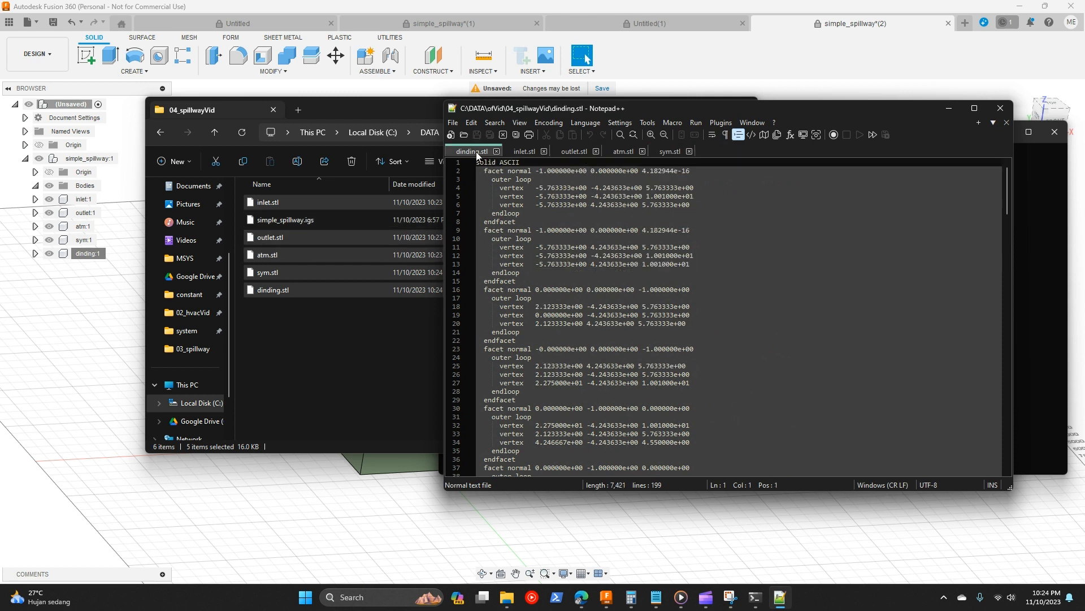
left_click_drag(520, 163, 500, 162)
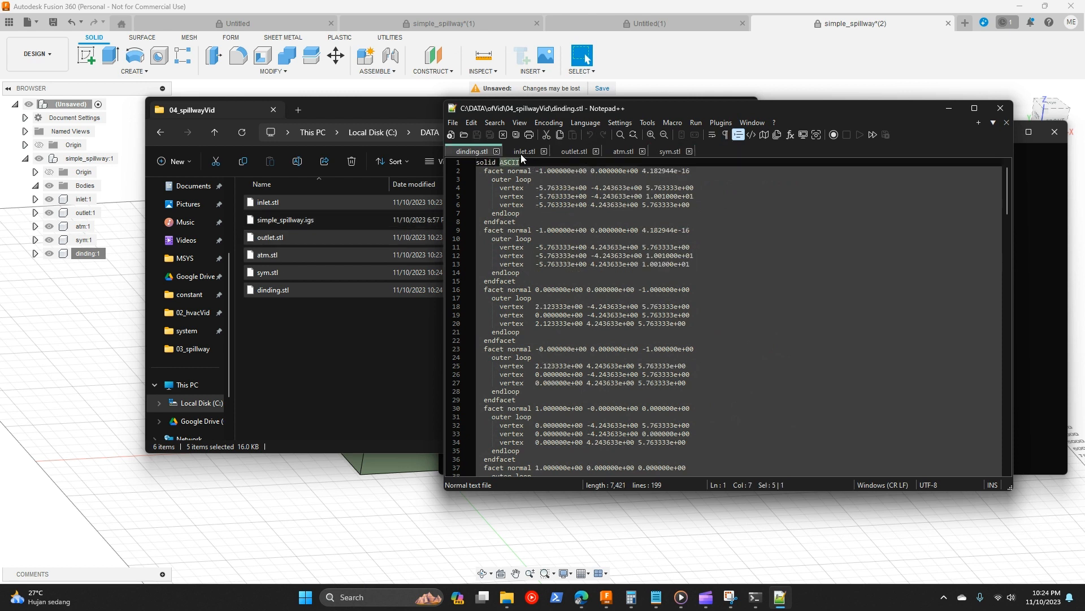
type("dinding")
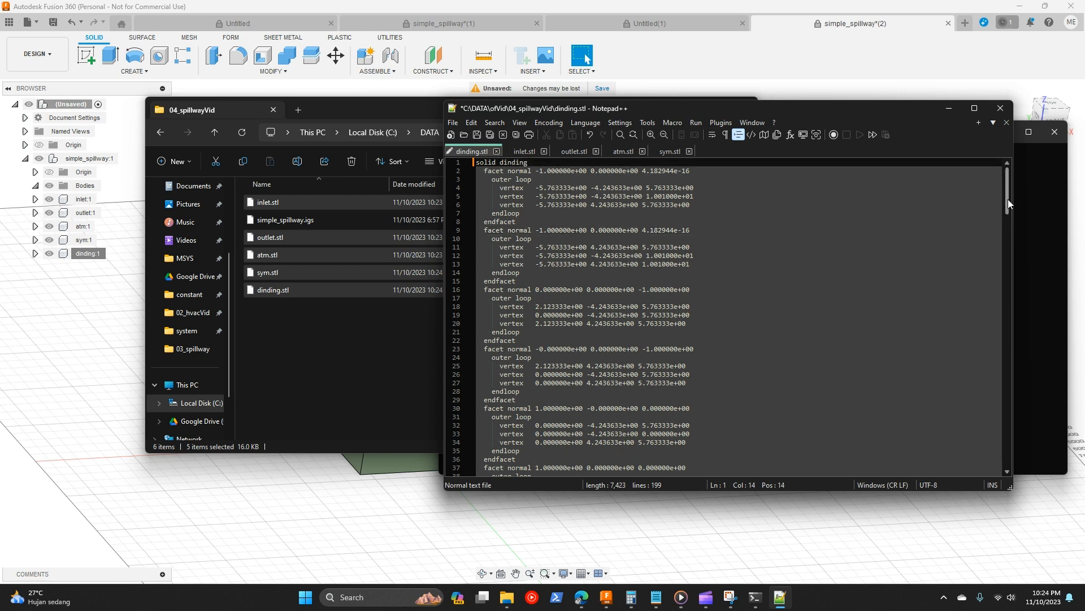
left_click_drag(1008, 199, 1009, 427)
left_click(541, 317)
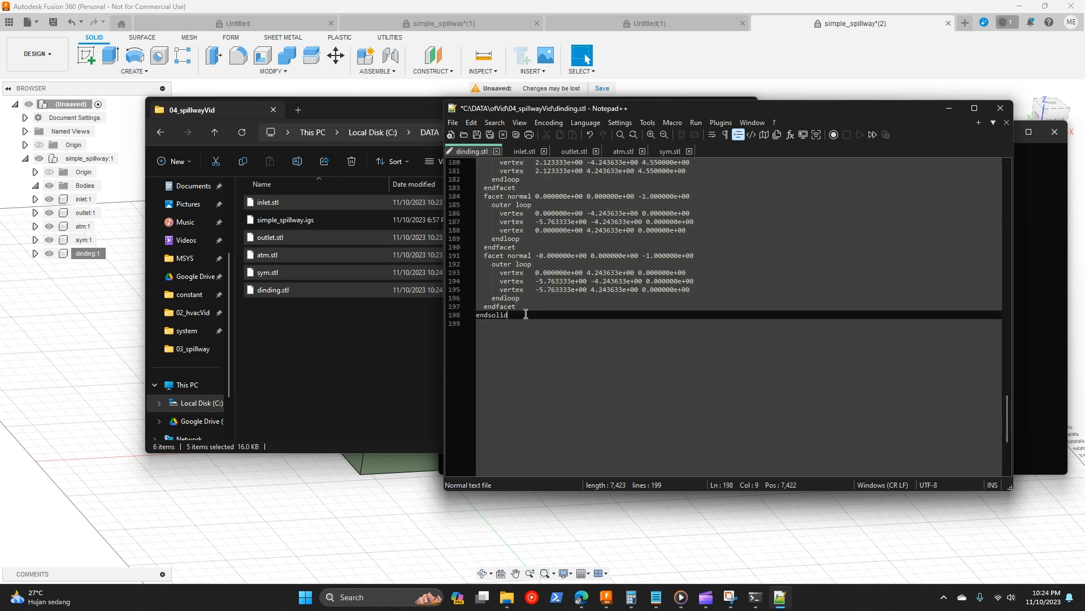
type("dinding")
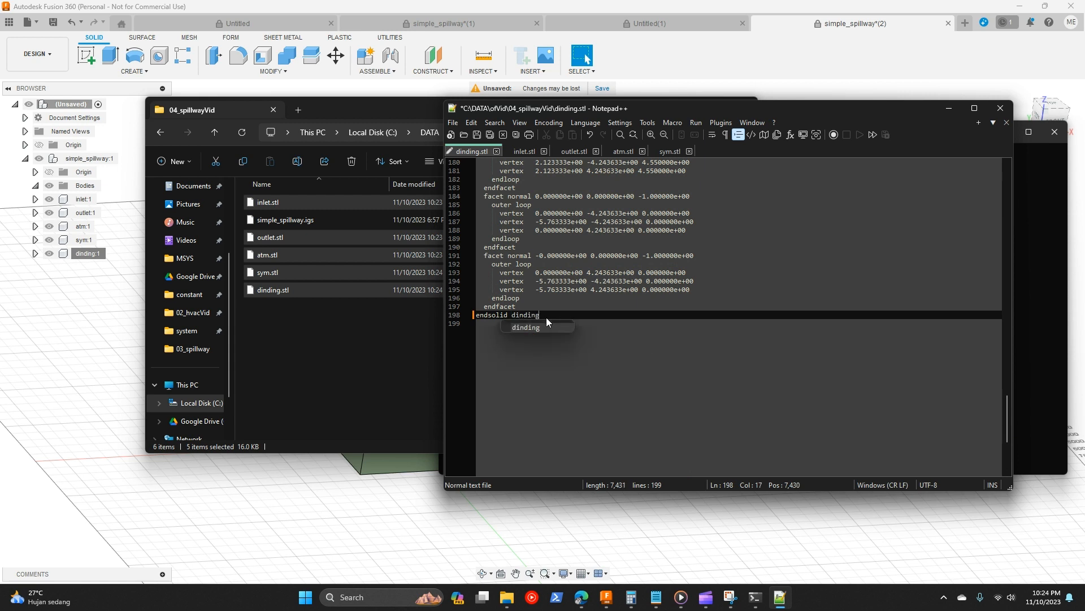
Step: In inlet.stl, replace the solid name ASCII with inlet and add inlet after endsolid on the closing line
left_click(524, 151)
left_click_drag(525, 164, 500, 164)
type("inlet")
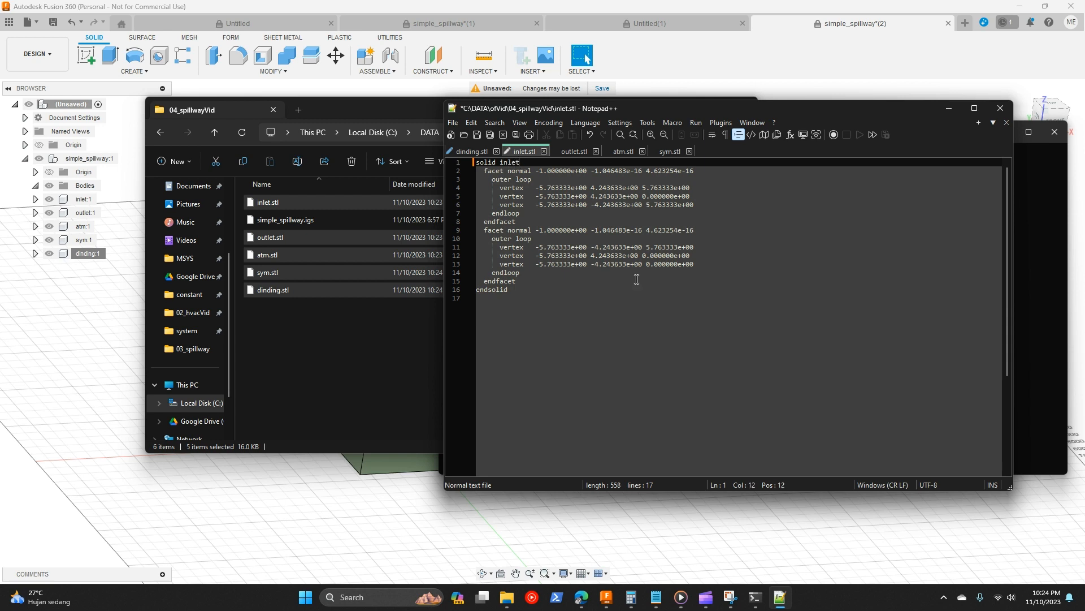
left_click(551, 289)
type("in")
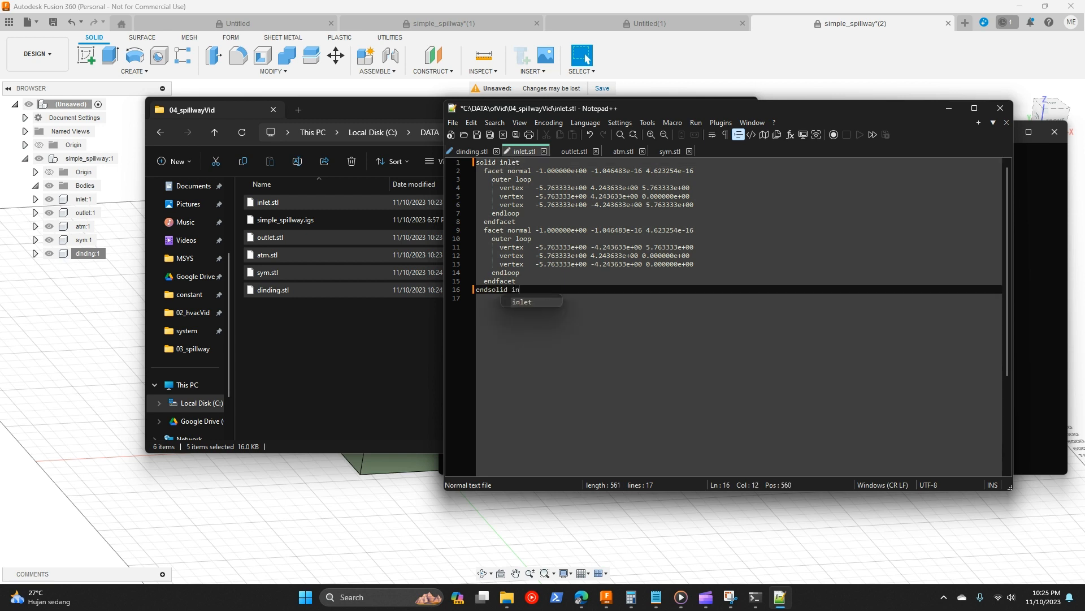
type("let")
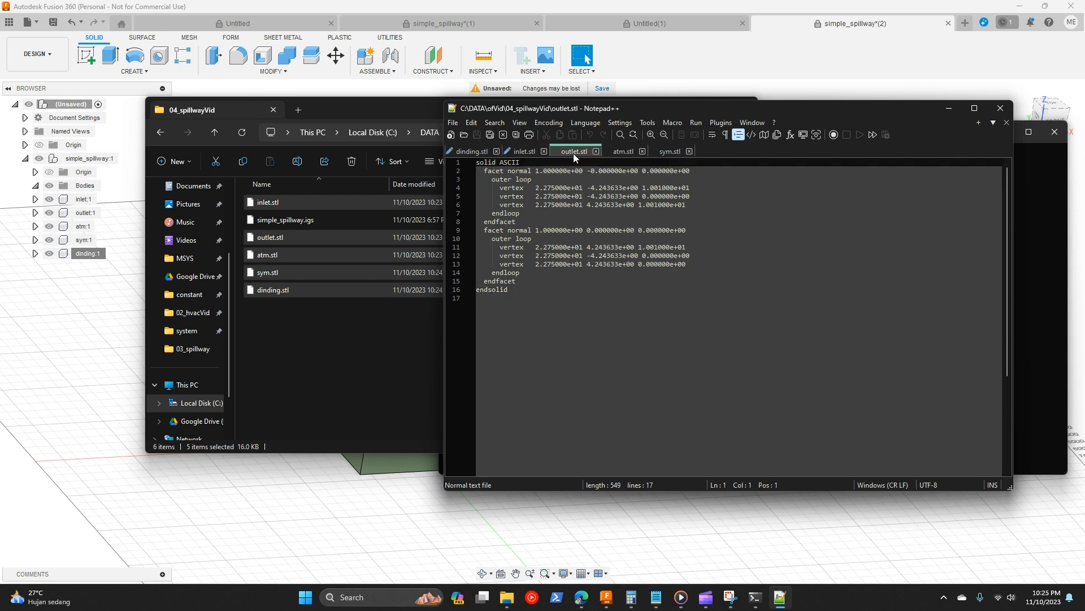
Step: In outlet.stl, replace the solid name ASCII with outlet and add outlet after endsolid on the closing line
left_click(574, 152)
left_click_drag(521, 162, 500, 164)
type("outlet")
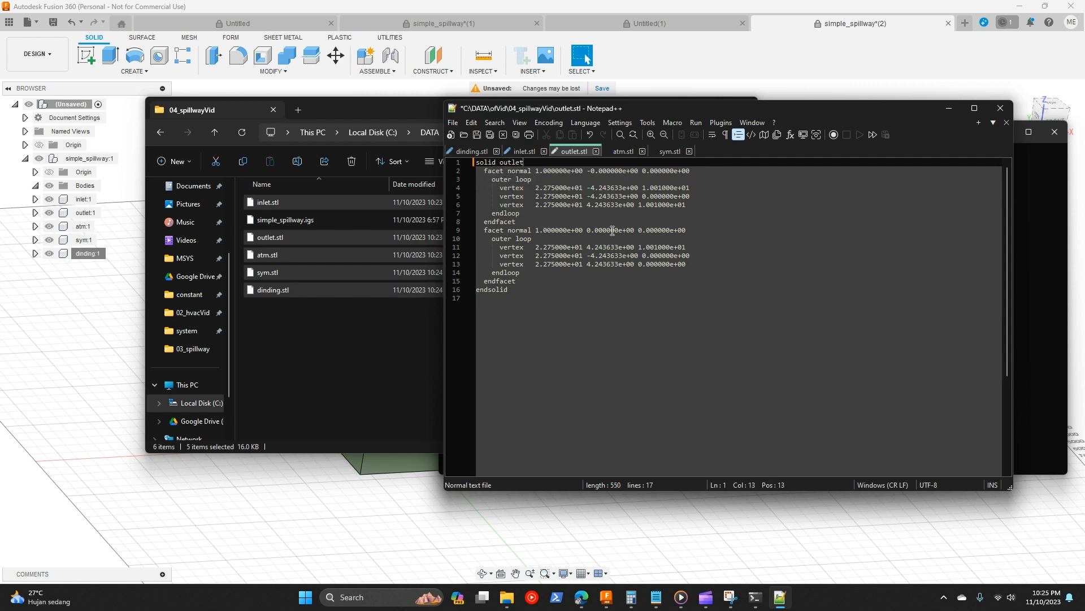
left_click(583, 292)
type("outer")
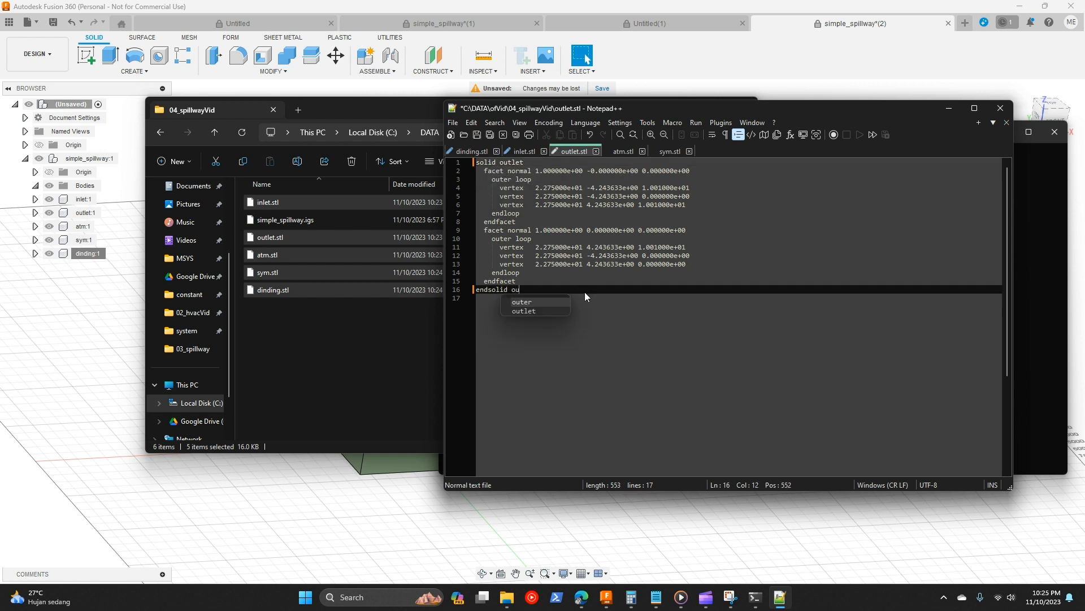
key("BackSpace")
key("BackSpace")
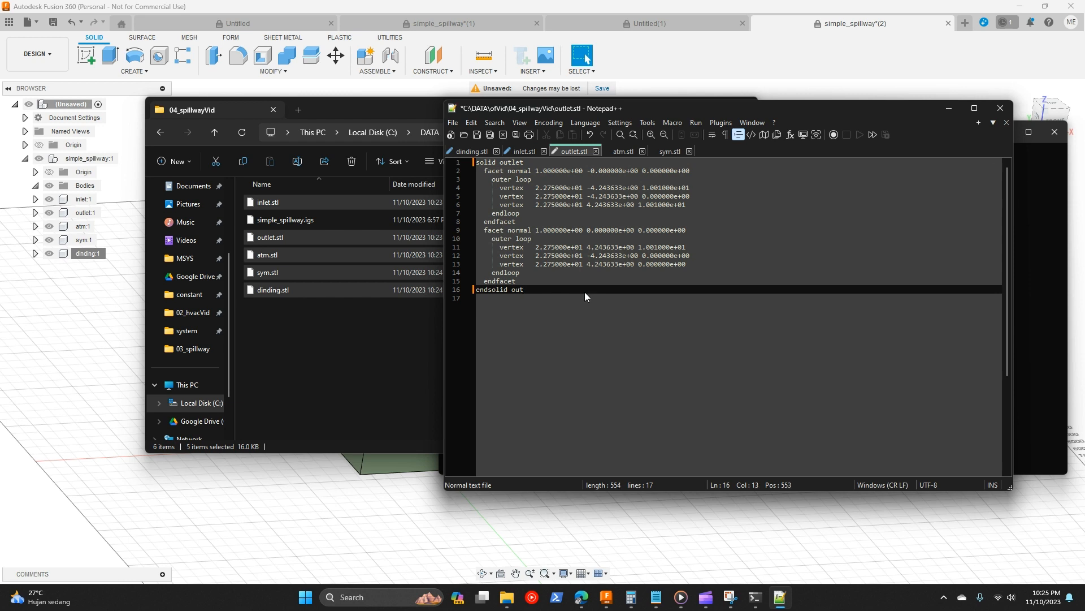
type("let")
key("ctrl+s")
Step: In atm.stl, replace the solid name ASCII with atm and add atm after endsolid on the closing line
left_click(620, 153)
double_click(509, 162)
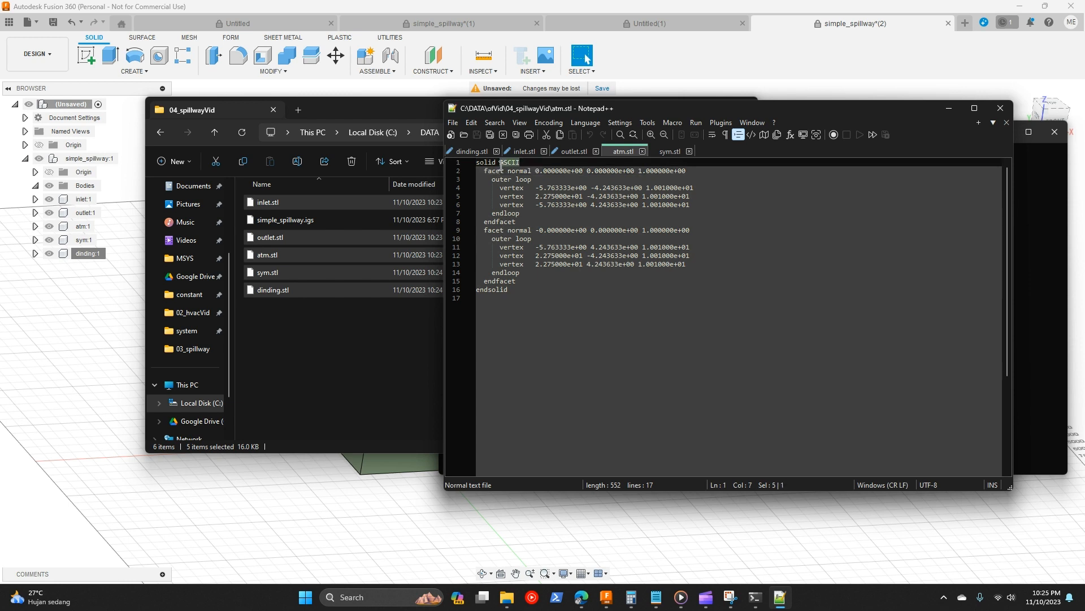
type("atm")
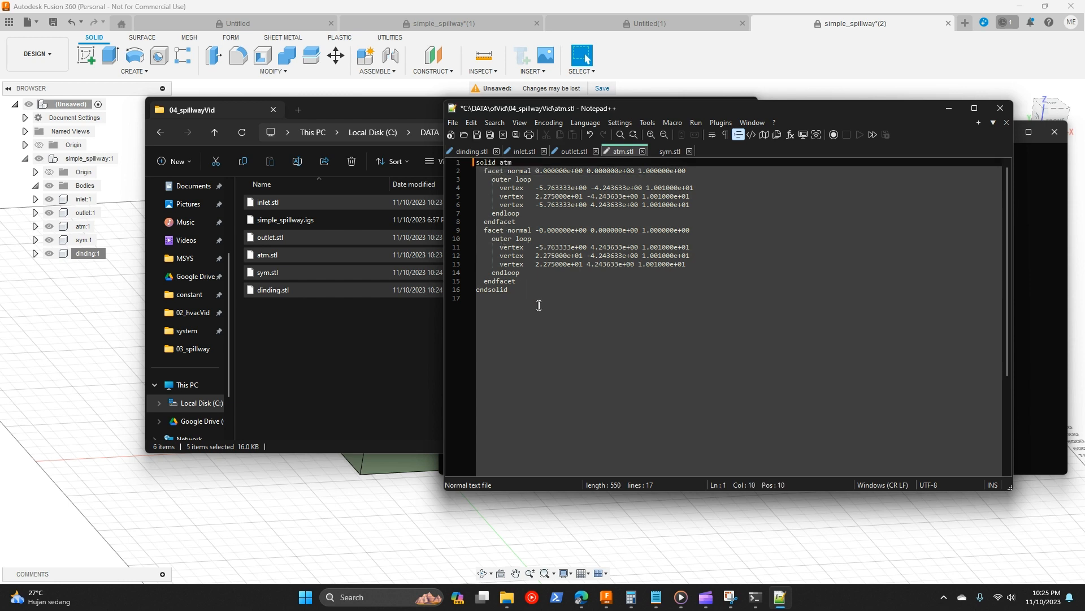
left_click(521, 290)
type("at")
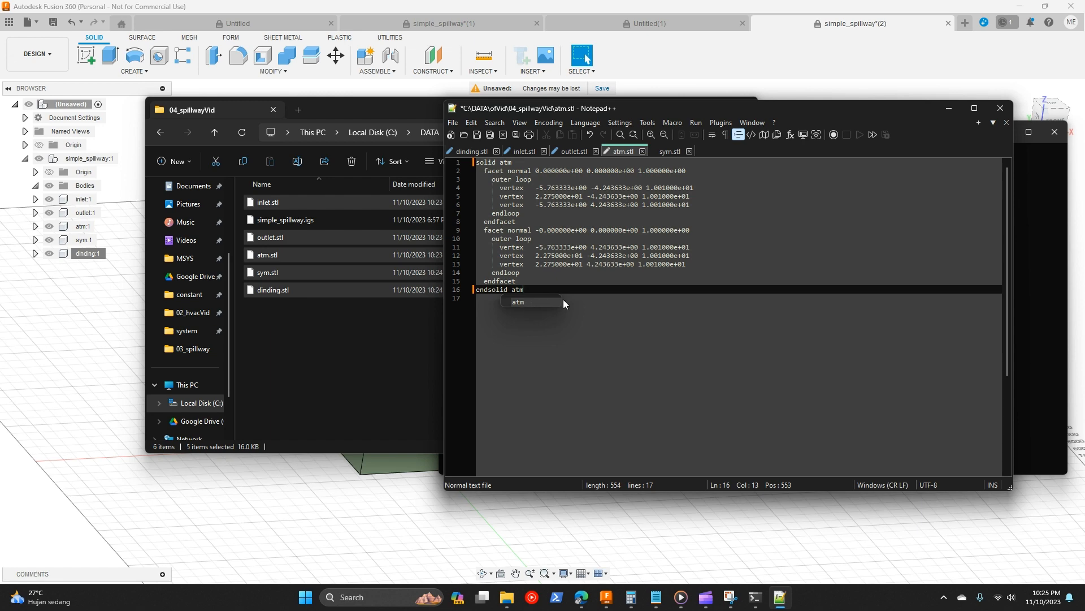
type("m")
key("Escape")
left_click(667, 163)
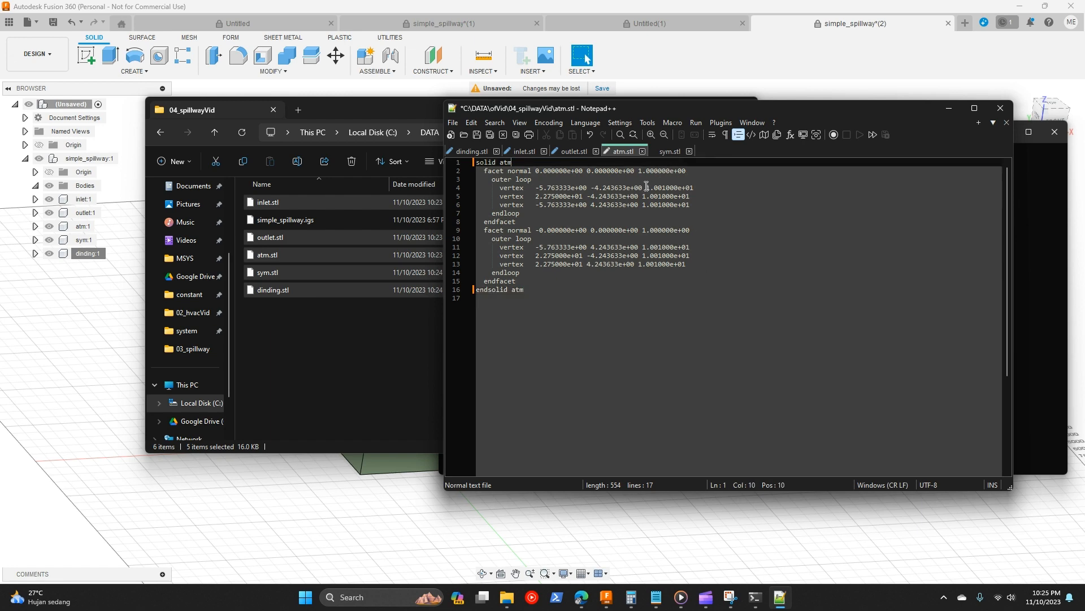
Step: In sym.stl, replace the solid name ASCII with sym and add sym after endsolid on the closing line
left_click(667, 152)
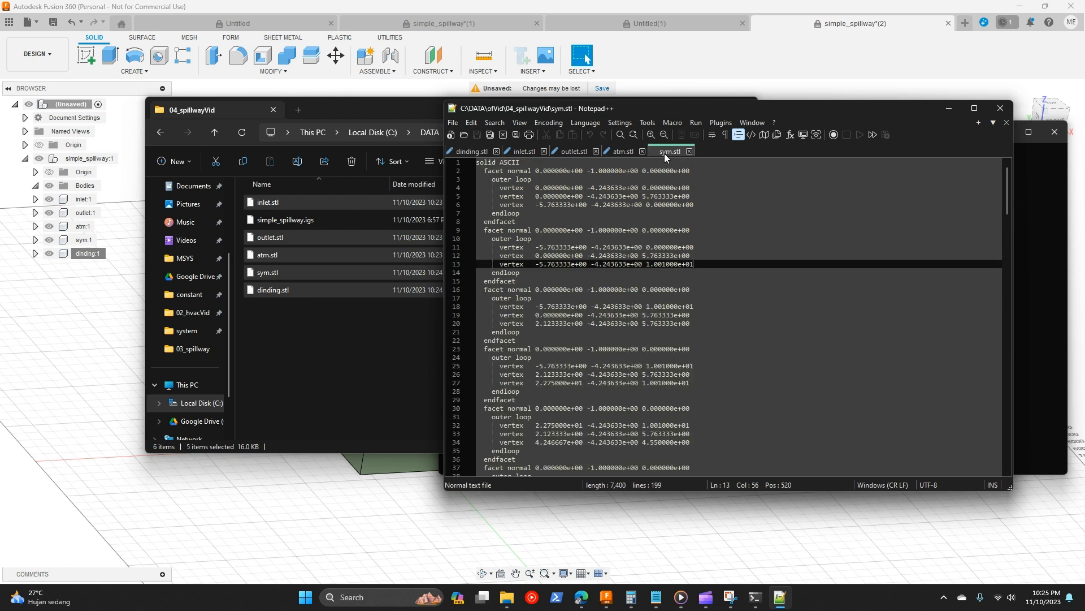
left_click(529, 162)
key("BackSpace")
key("BackSpace")
key("BackSpace")
key("BackSpace")
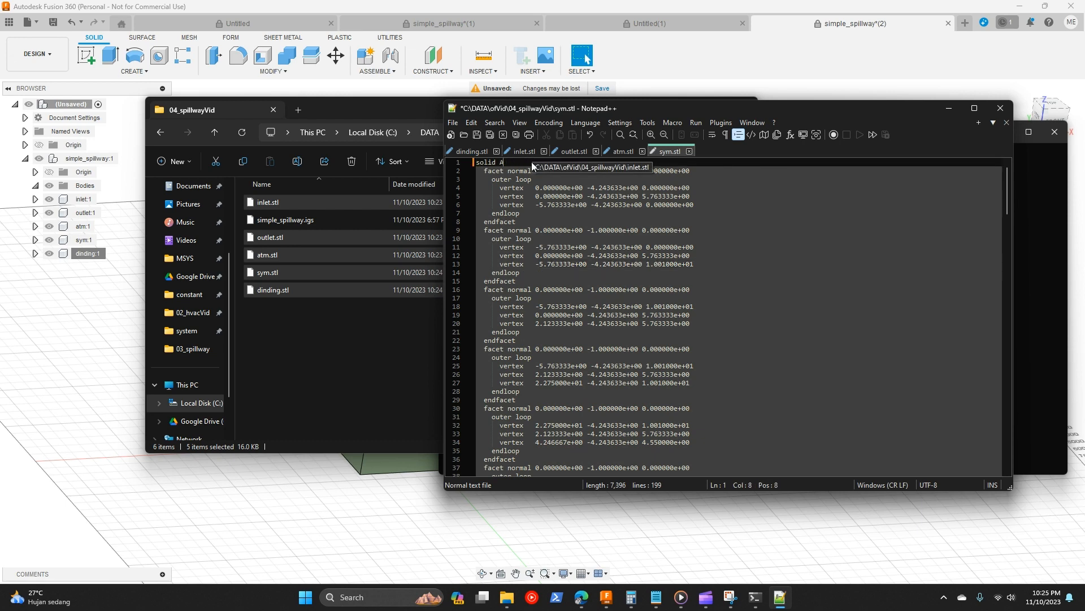
type("sym")
scroll(566, 280, "down", 20)
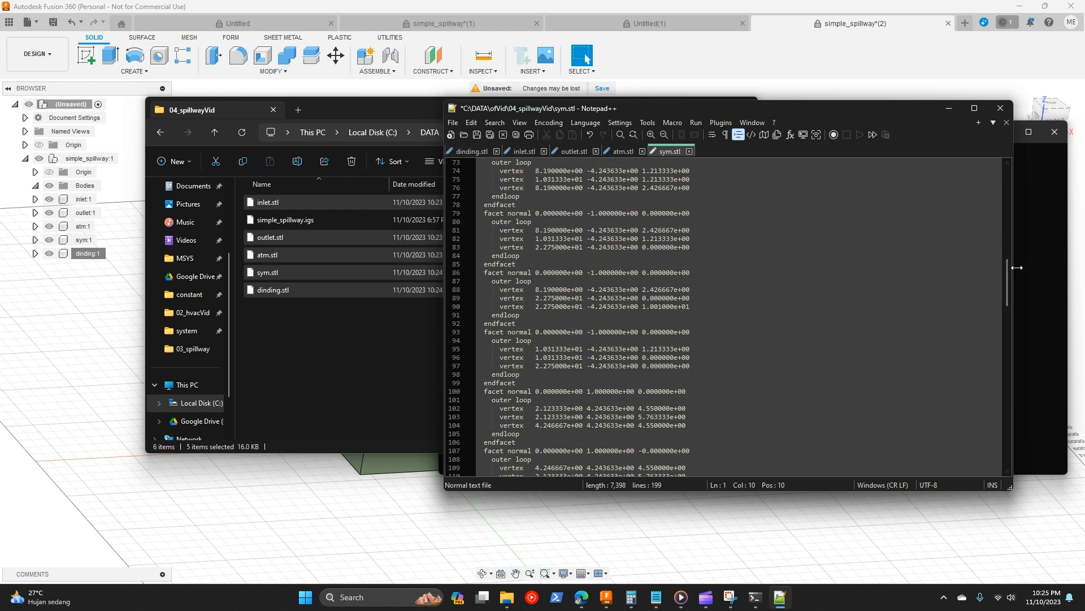
left_click_drag(1008, 275, 998, 405)
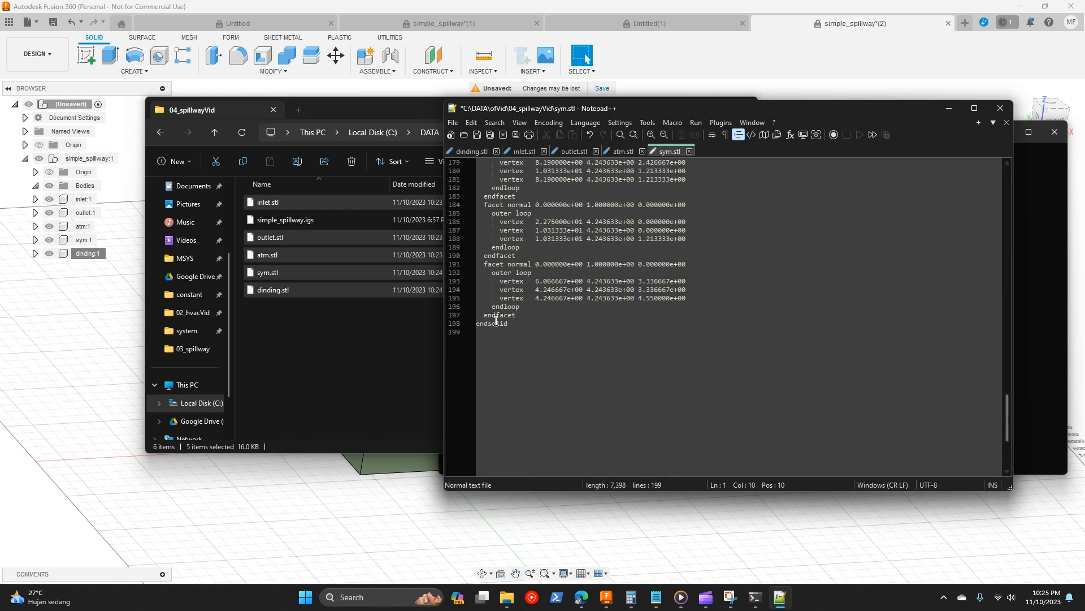
left_click(515, 323)
type("sym")
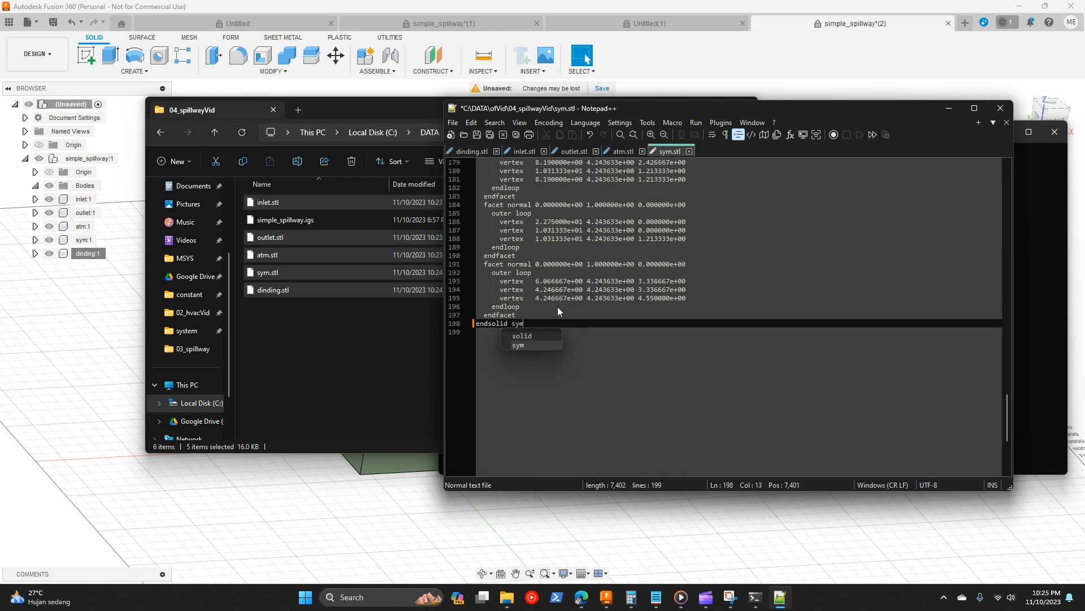
left_click(667, 344)
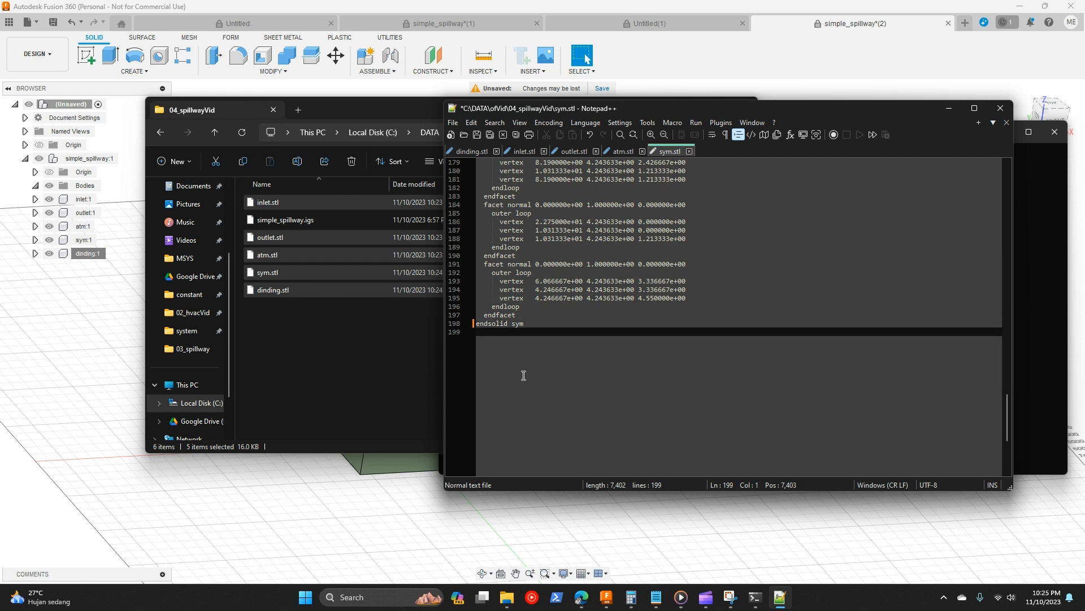
Step: Save all five edited STL files, minimize Notepad++ and clear the file selection in the 04_spillwayVid folder
left_click(491, 136)
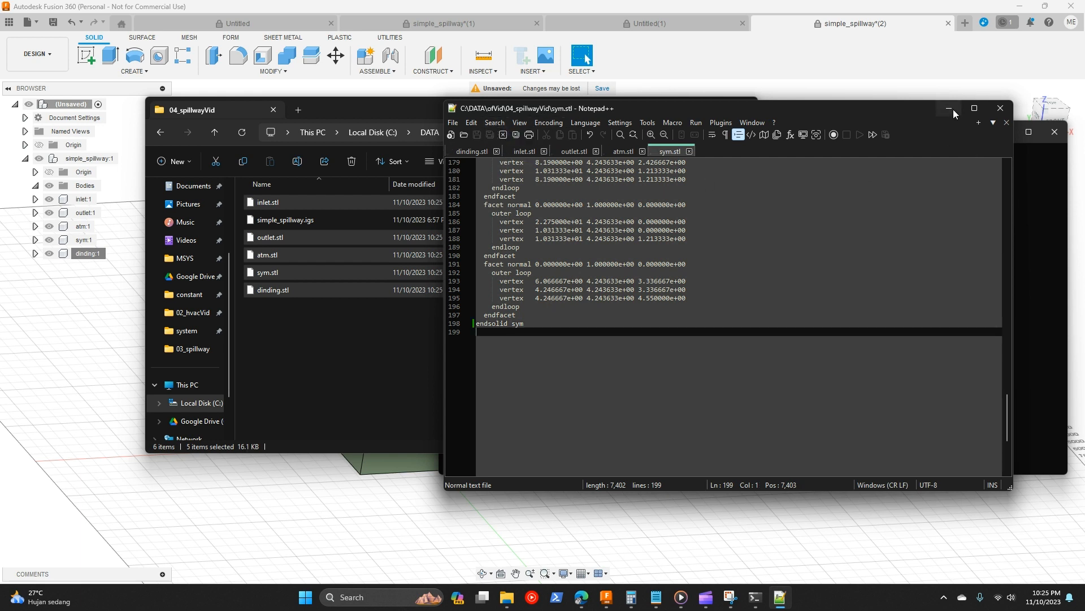
left_click(953, 110)
left_click(427, 325)
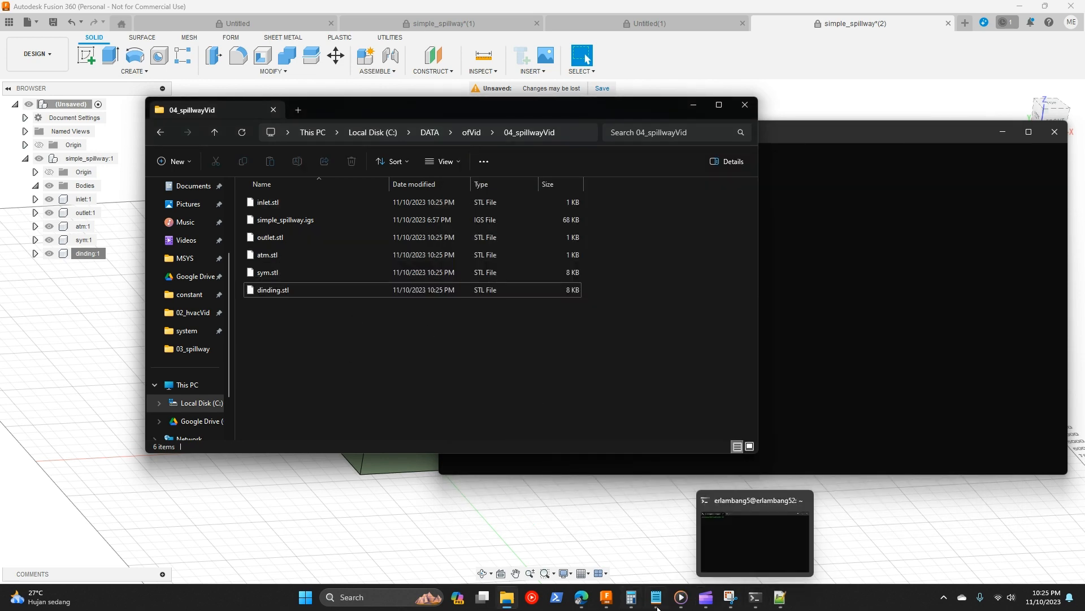
Step: Switch to the Ubuntu terminal and arrange it beside the File Explorer window so the 04_spillwayVid files and path stay visible
left_click(755, 598)
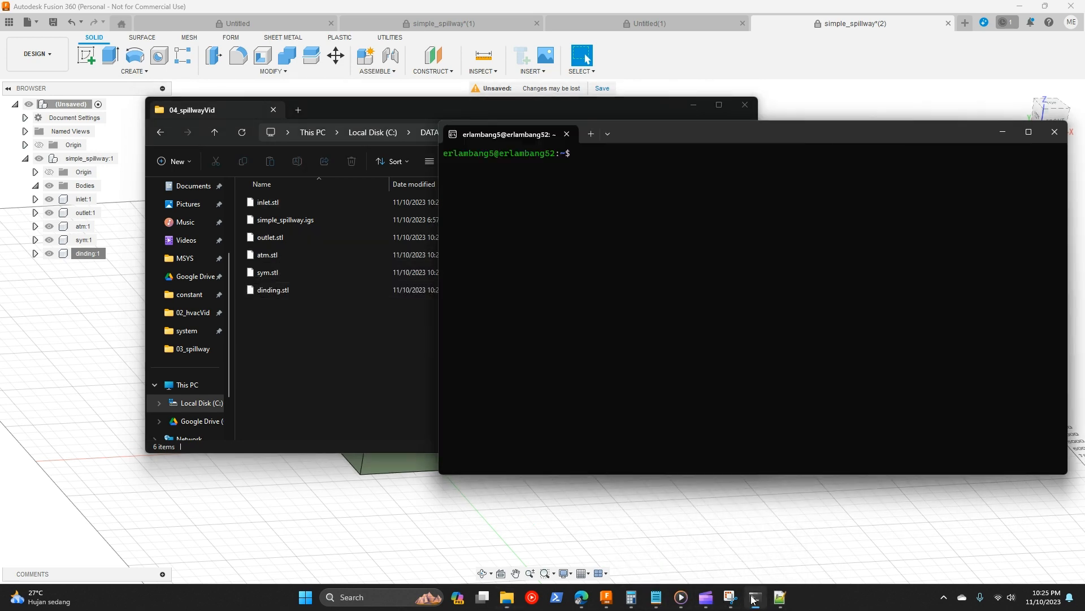
left_click_drag(677, 138, 629, 211)
key("BackSpace")
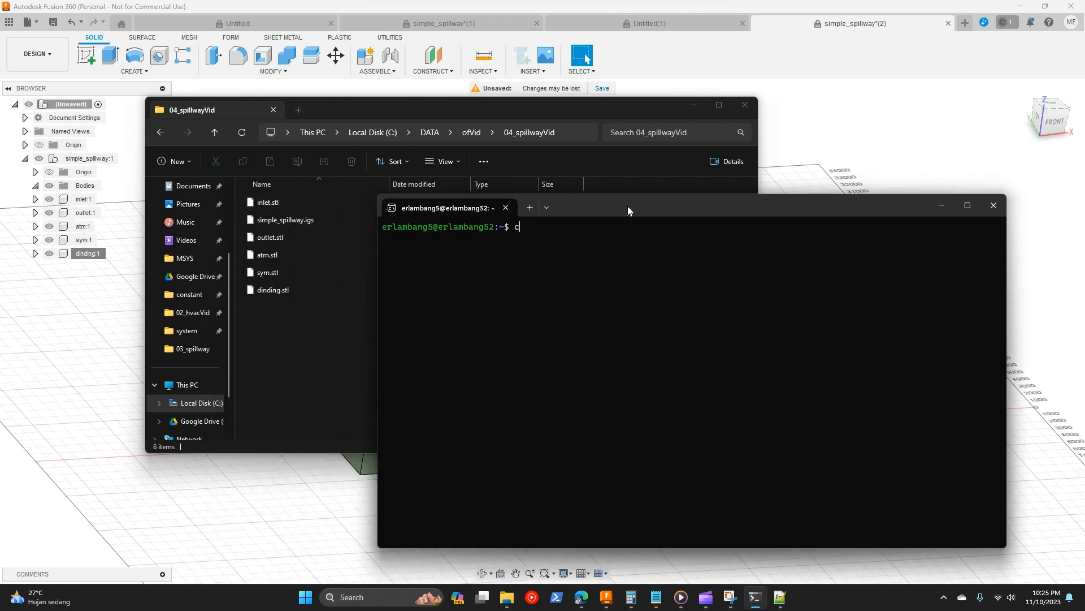
left_click(442, 108)
left_click_drag(442, 108, 331, 100)
left_click_drag(689, 205, 766, 183)
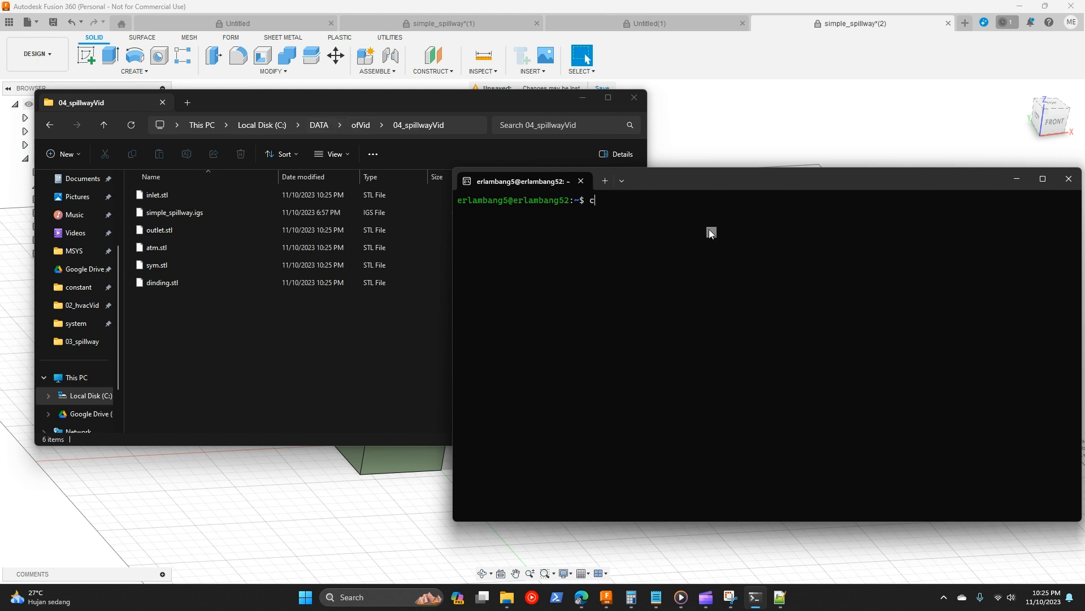
Step: Change to the directory /mnt/c/DATA/ofVid/04_spillwayVid/ in the Ubuntu terminal and list its contents
type("d /mnt/c/DATA/ofVid/0")
key("Tab")
type("0")
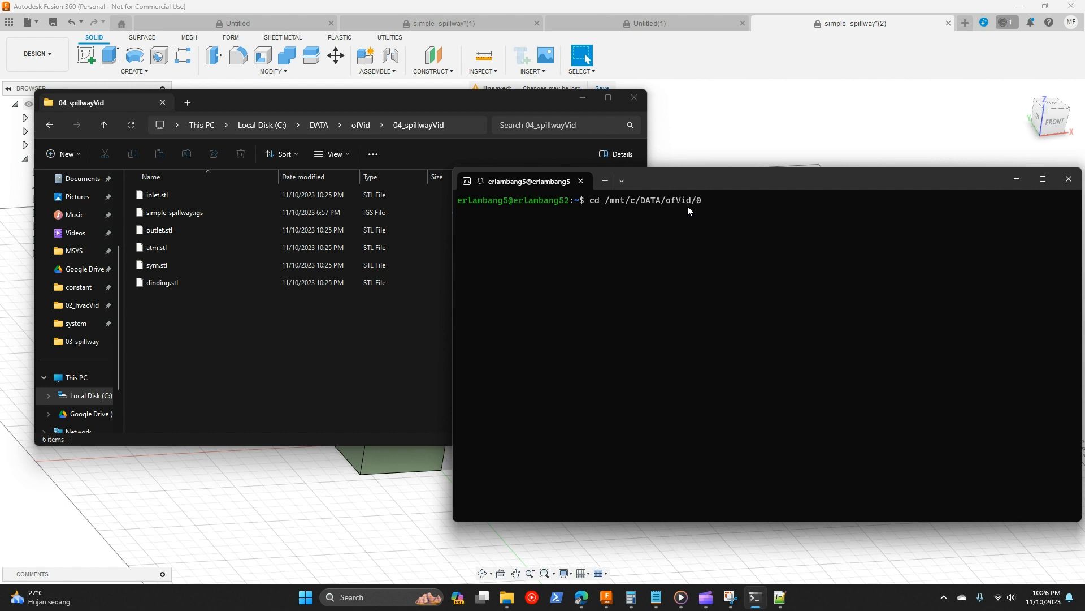
key("Tab")
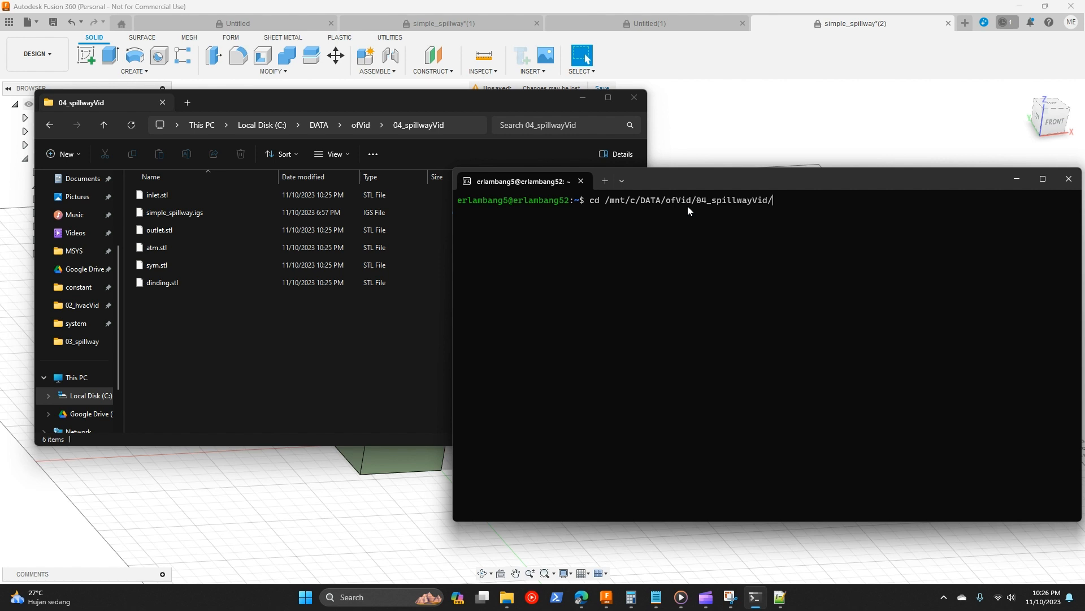
key("Return")
type("ls")
key("Return")
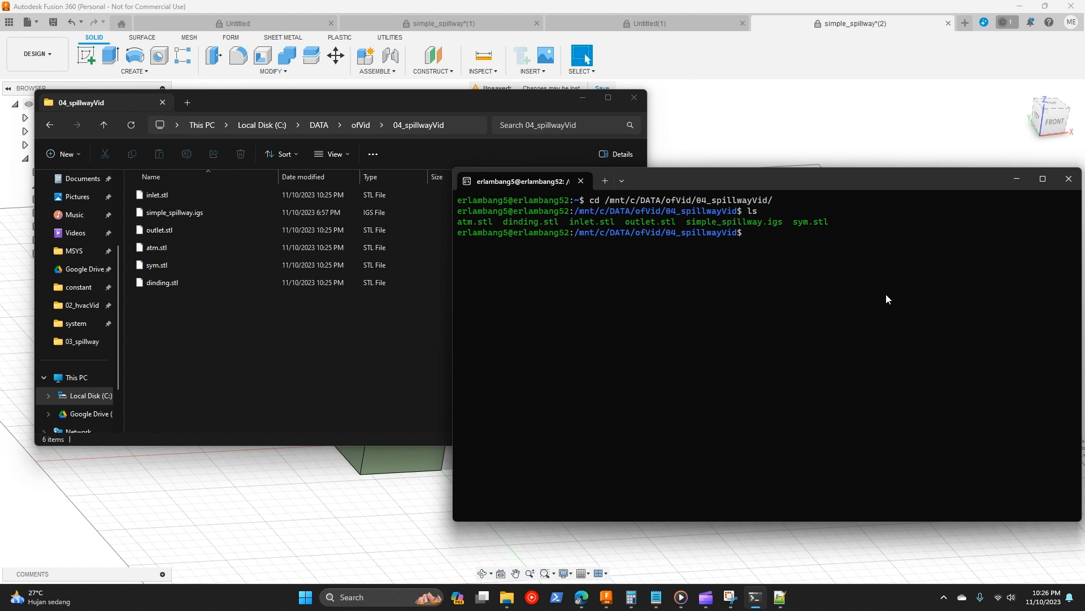
Step: Concatenate inlet.stl, outlet.stl, dinding.stl, atm.stl and sym.stl, in that order, into a new file spillway.stl
type("cat i")
key("Tab")
type("ou")
key("Tab")
type("din")
key("Tab")
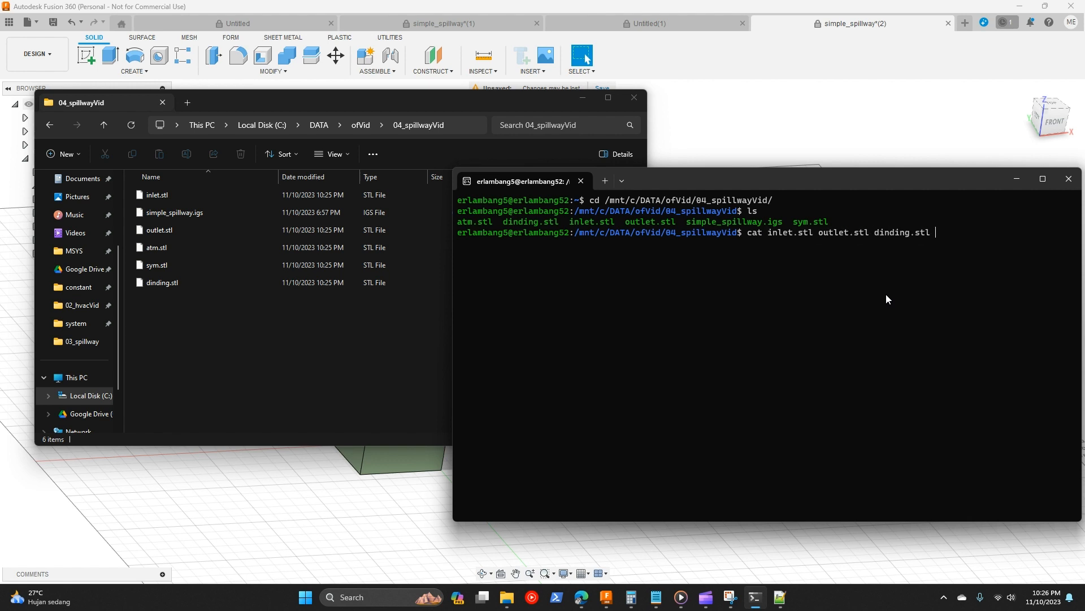
type("at")
key("Tab")
type("sy")
key("Tab")
type("> spill")
type("way.stl")
key("Return")
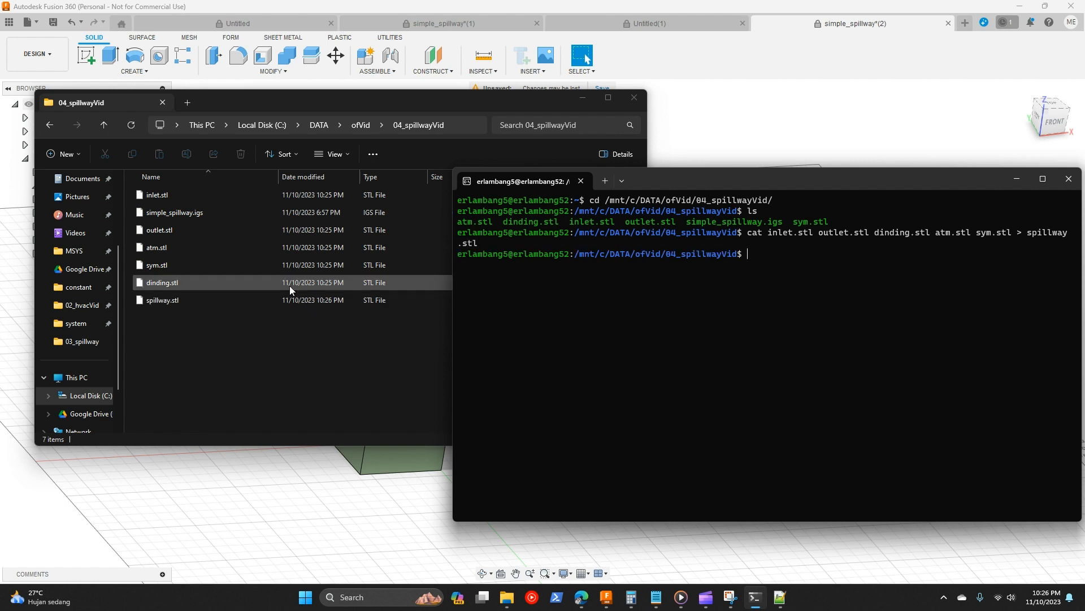
Step: Bring the 04_spillwayVid folder window to the front, check for spillway.stl and move the window over the terminal
left_click(267, 374)
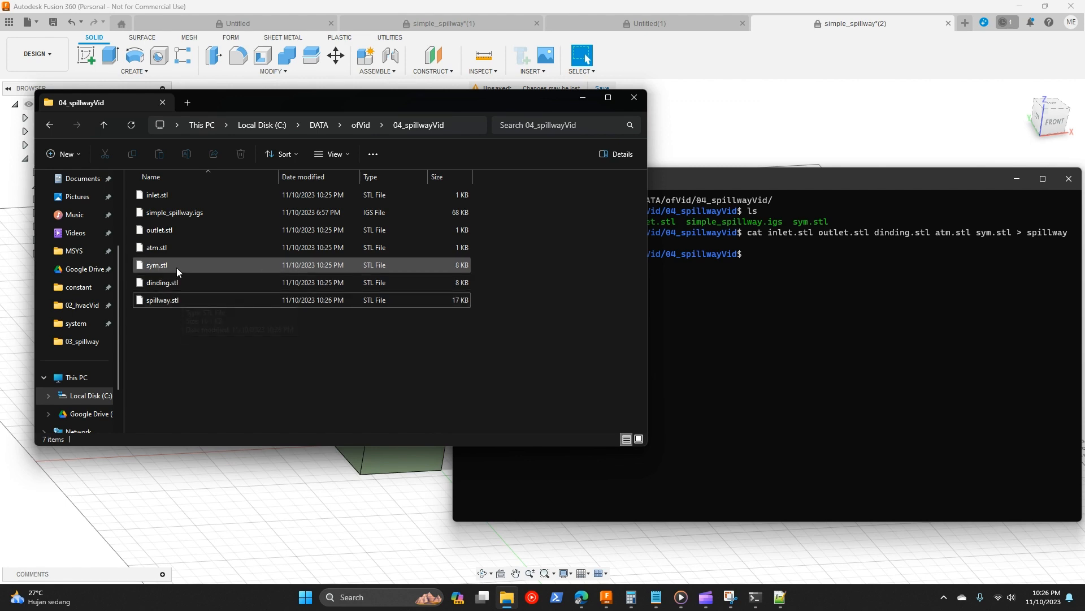
left_click(184, 302)
left_click(270, 362)
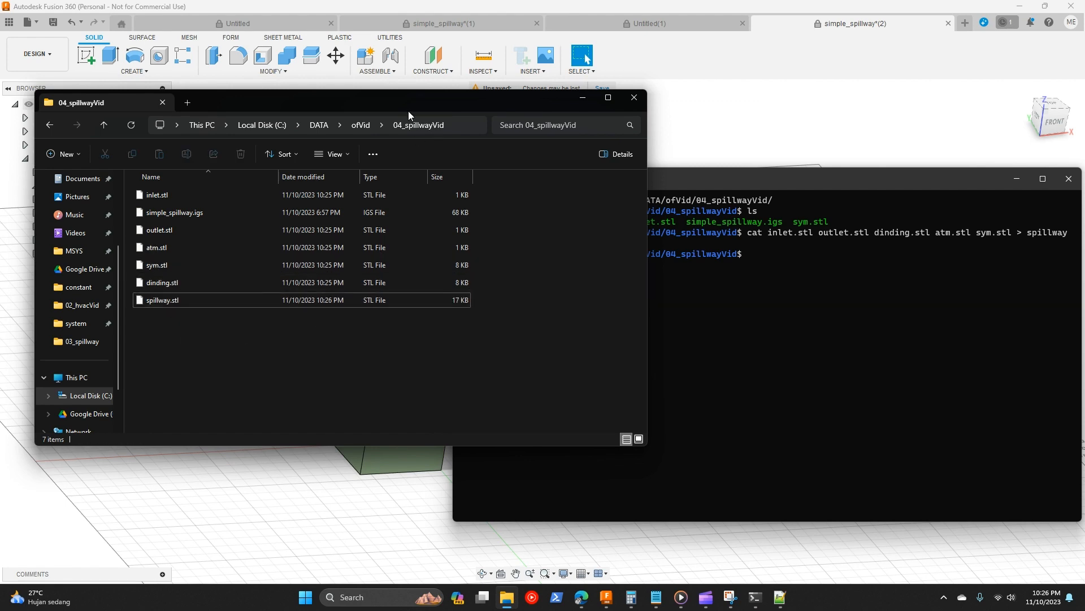
left_click_drag(407, 107, 836, 129)
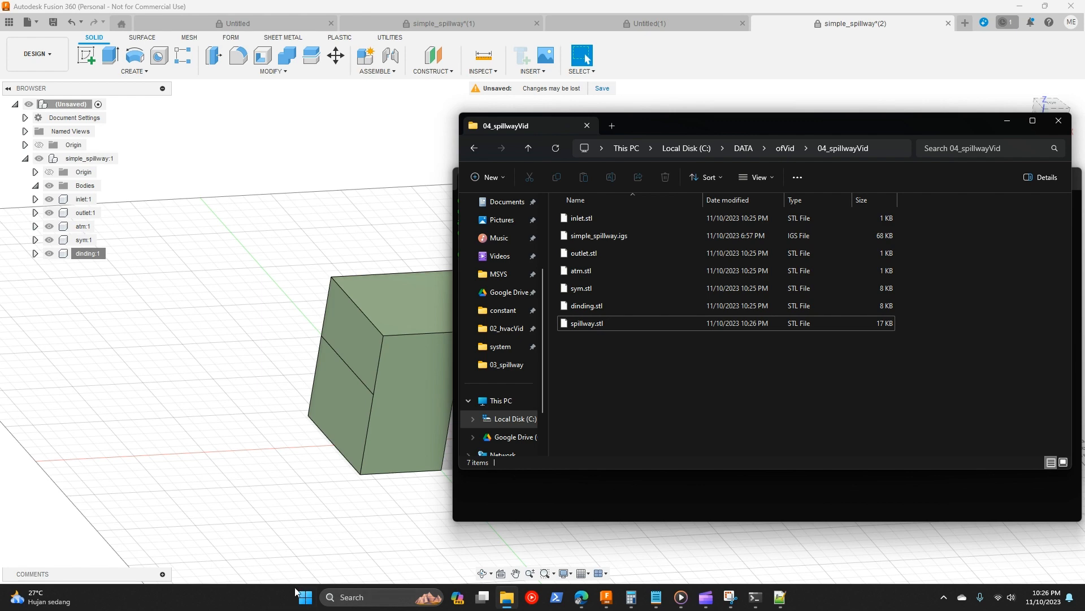
Step: Launch cfMesh-v1.1.1 for Windows from the installed apps and clear the output in its shell
left_click(304, 597)
scroll(599, 311, "down", 3)
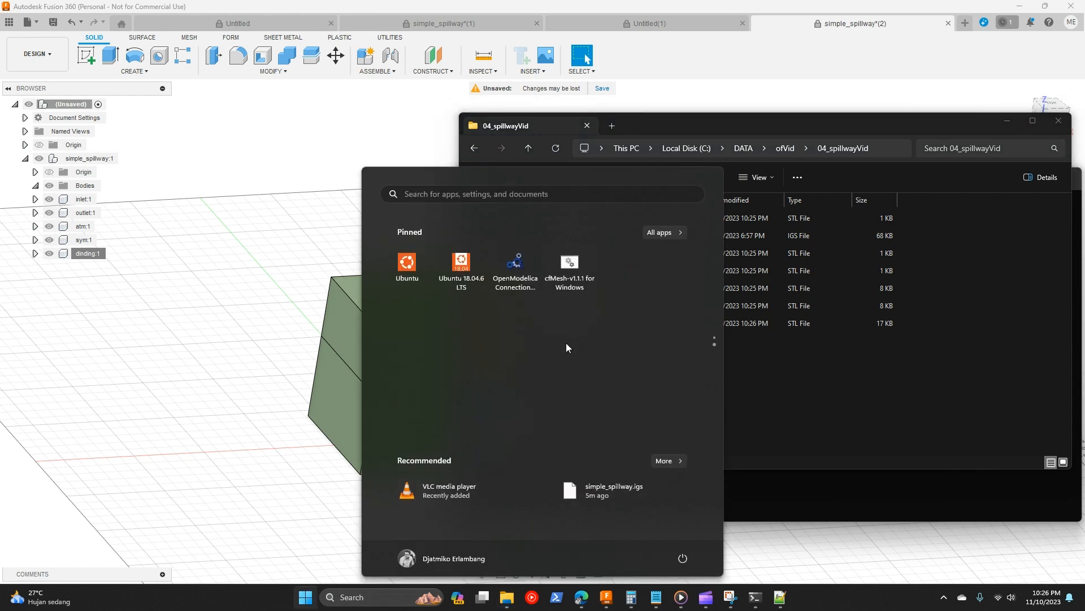
scroll(489, 290, "up", 3)
left_click(665, 232)
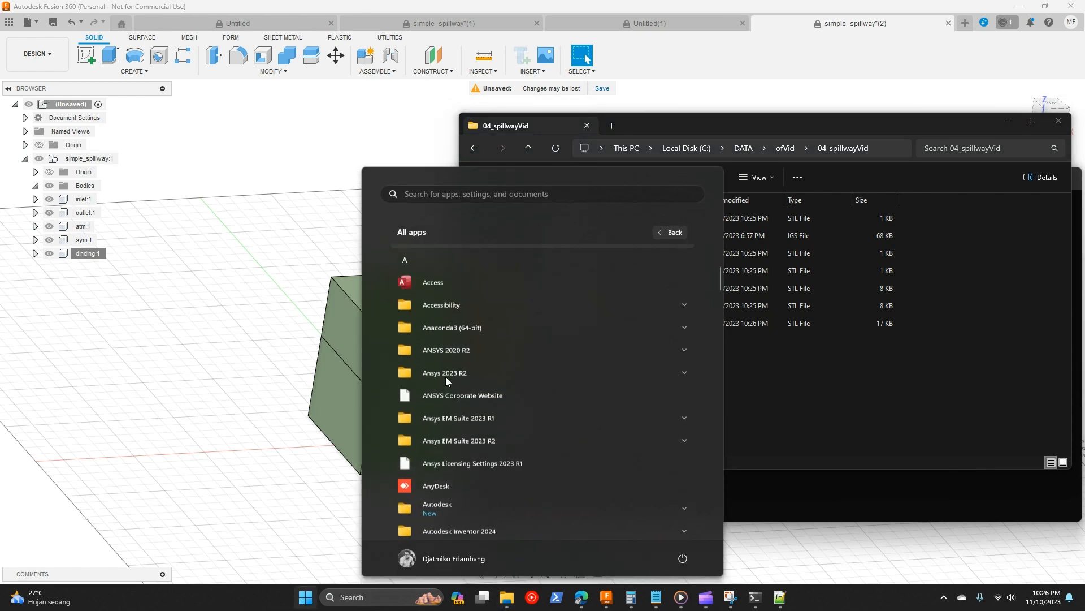
scroll(466, 358, "down", 5)
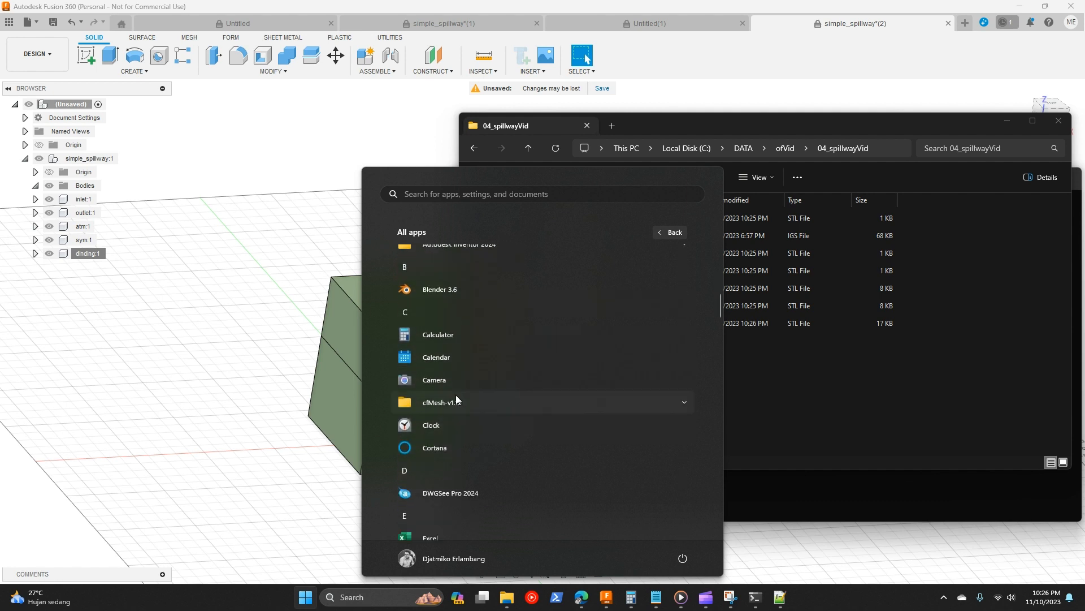
left_click(457, 397)
scroll(481, 393, "down", 2)
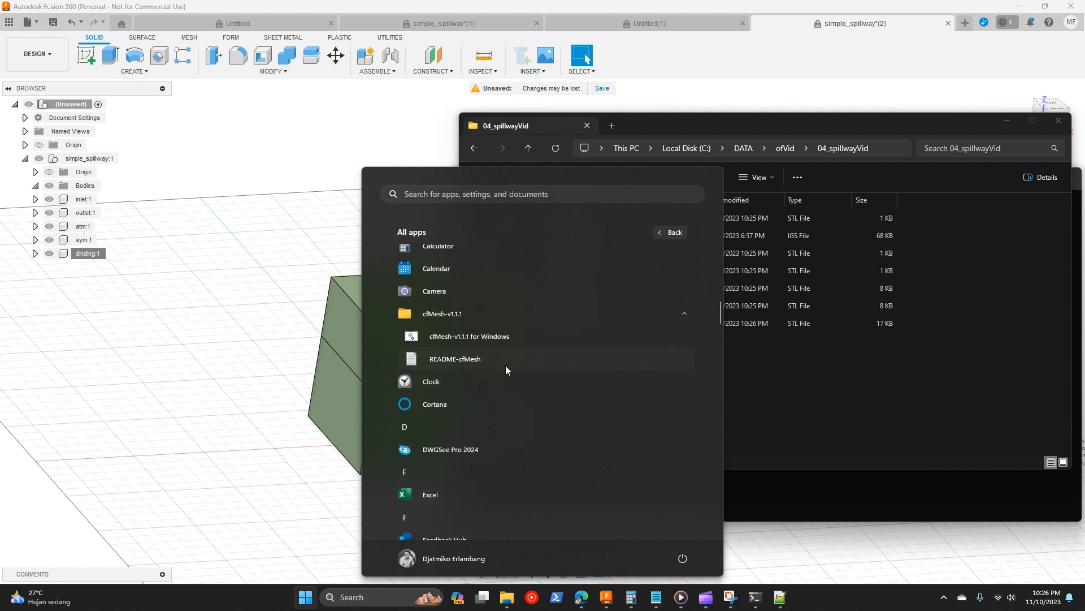
right_click(500, 339)
left_click(481, 336)
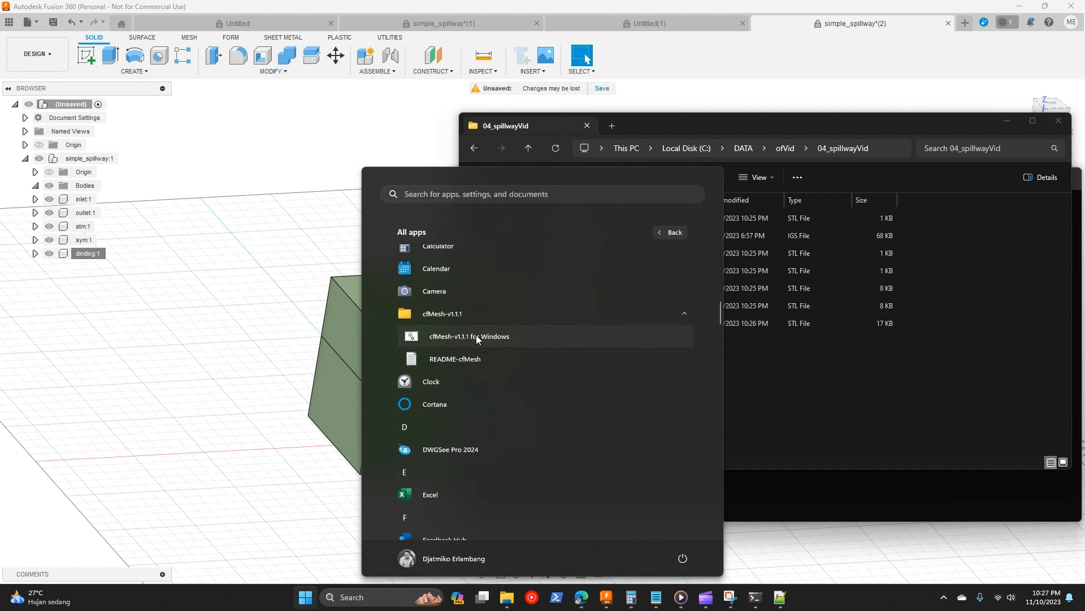
left_click(476, 335)
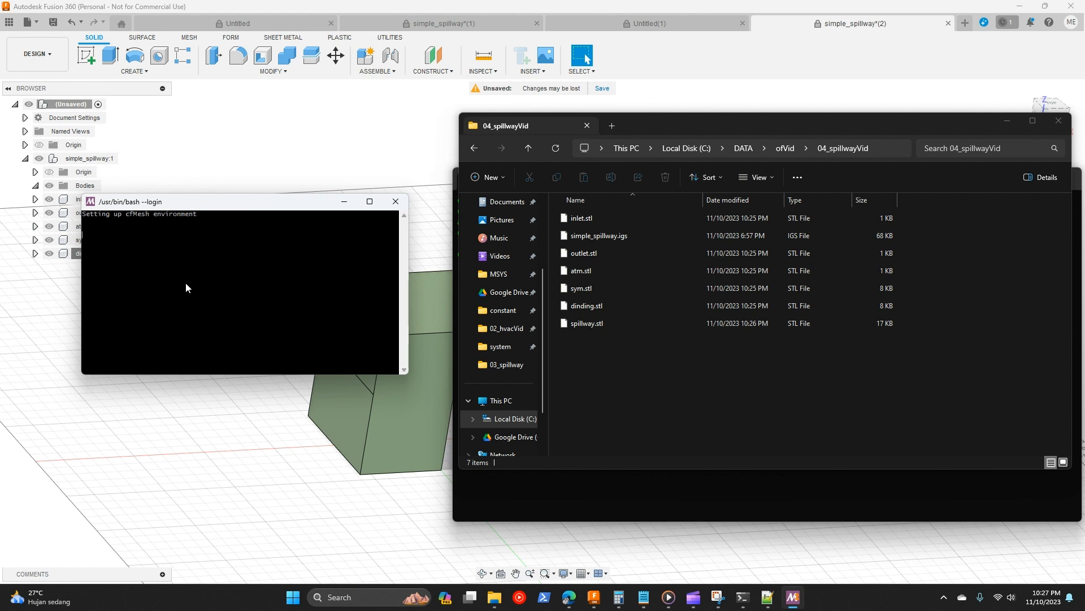
type("clear")
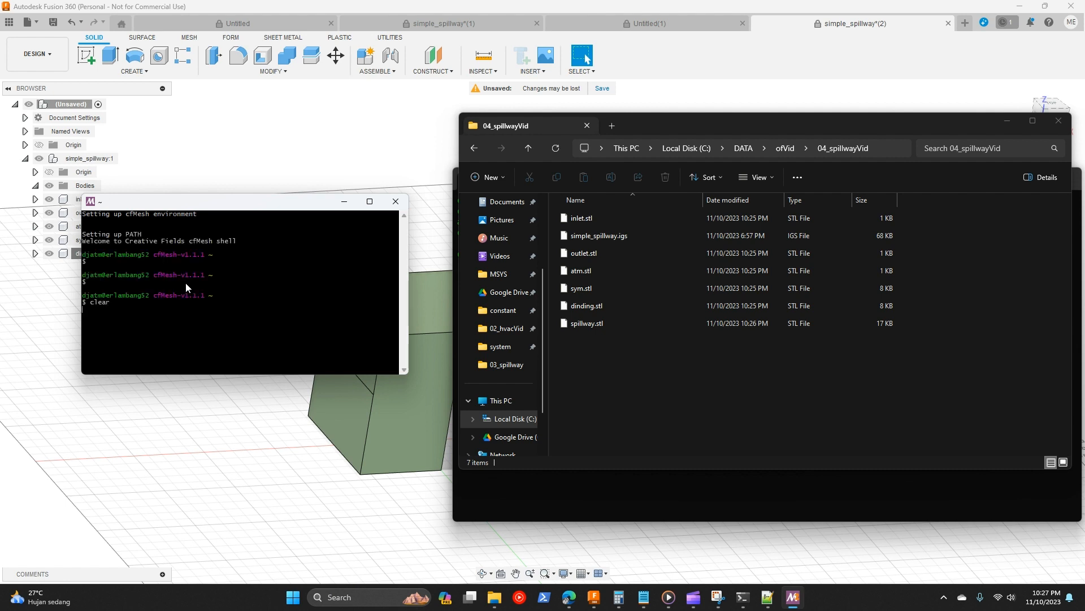
key("Return")
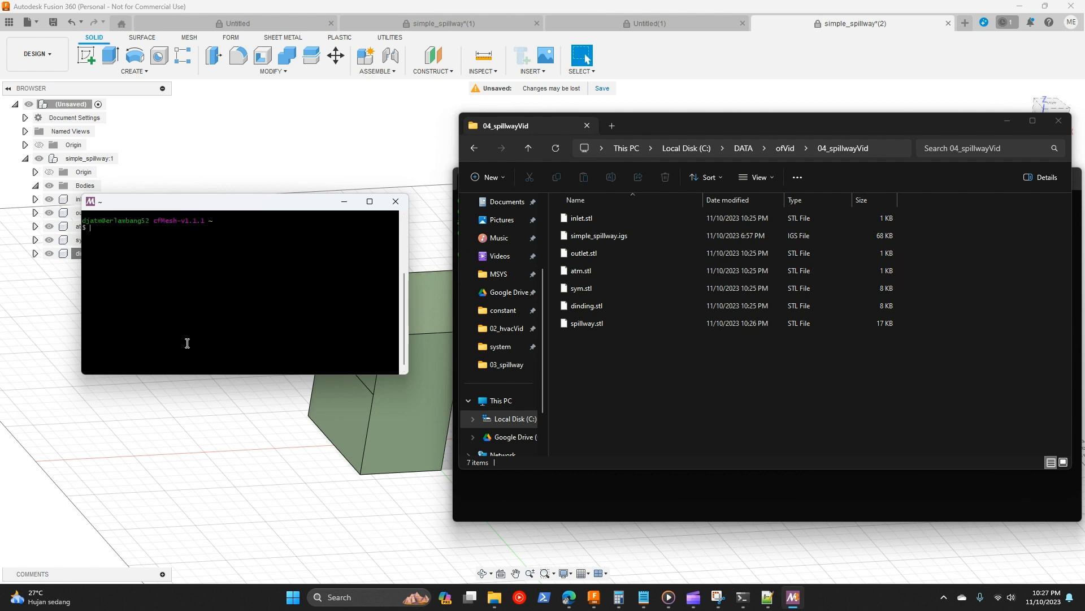
Step: Open the file location of the cfMesh-v1.1.1 for Windows shortcut
left_click(505, 599)
mouse_move(499, 590)
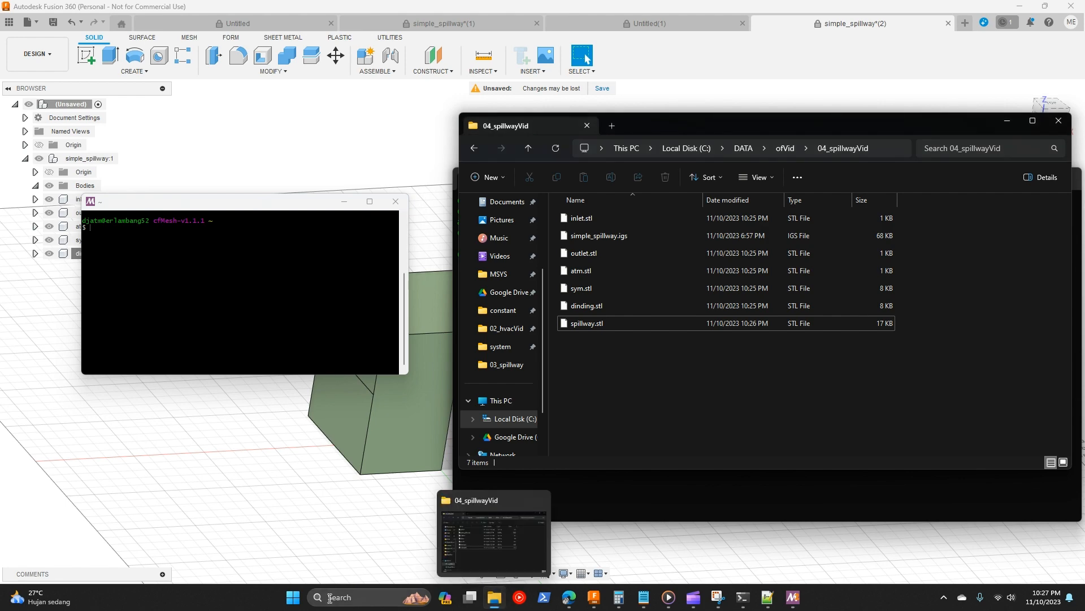
left_click(293, 597)
left_click(663, 230)
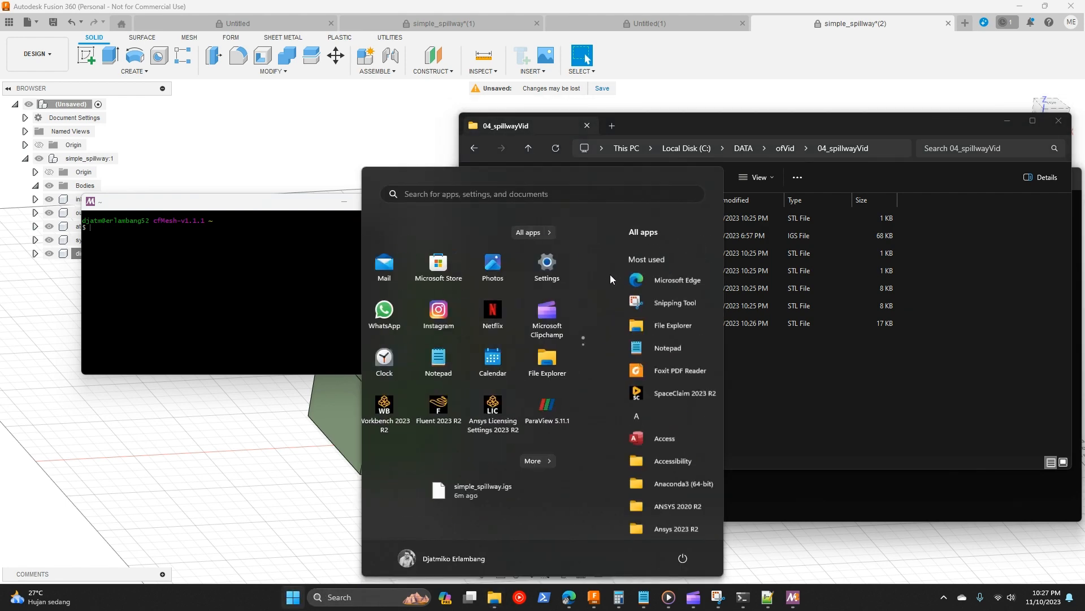
scroll(447, 399, "down", 3)
scroll(442, 487, "down", 2)
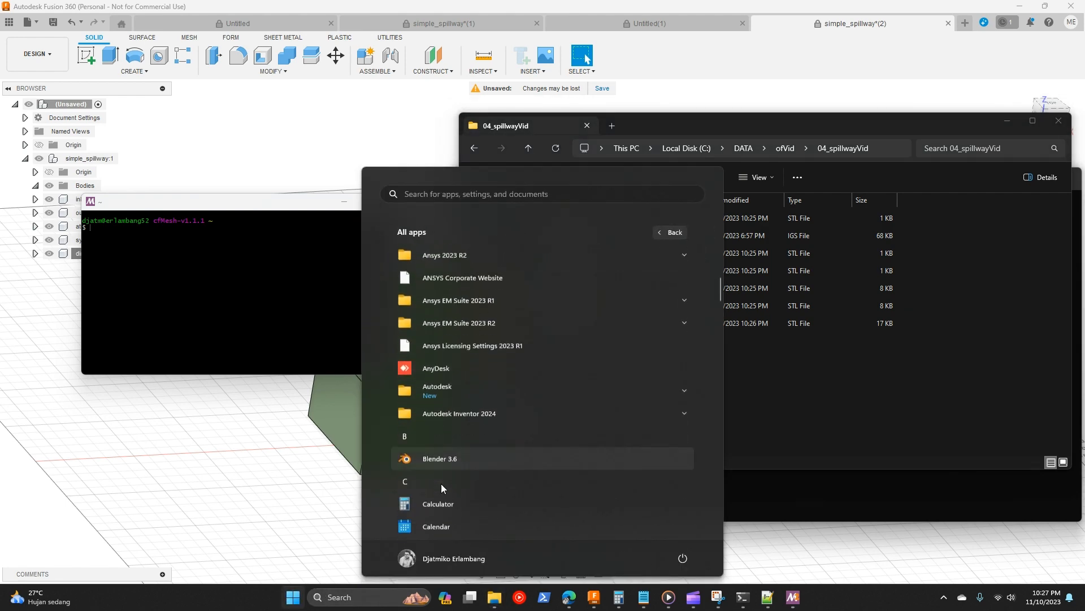
scroll(446, 475, "down", 3)
left_click(475, 446)
scroll(469, 435, "down", 1)
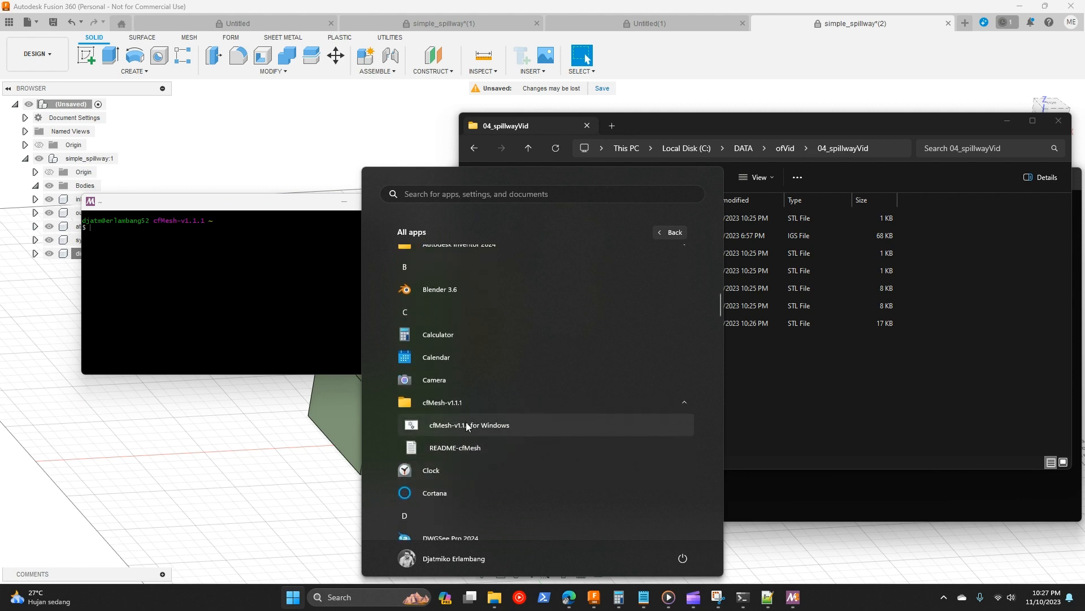
right_click(467, 425)
mouse_move(529, 448)
left_click(599, 450)
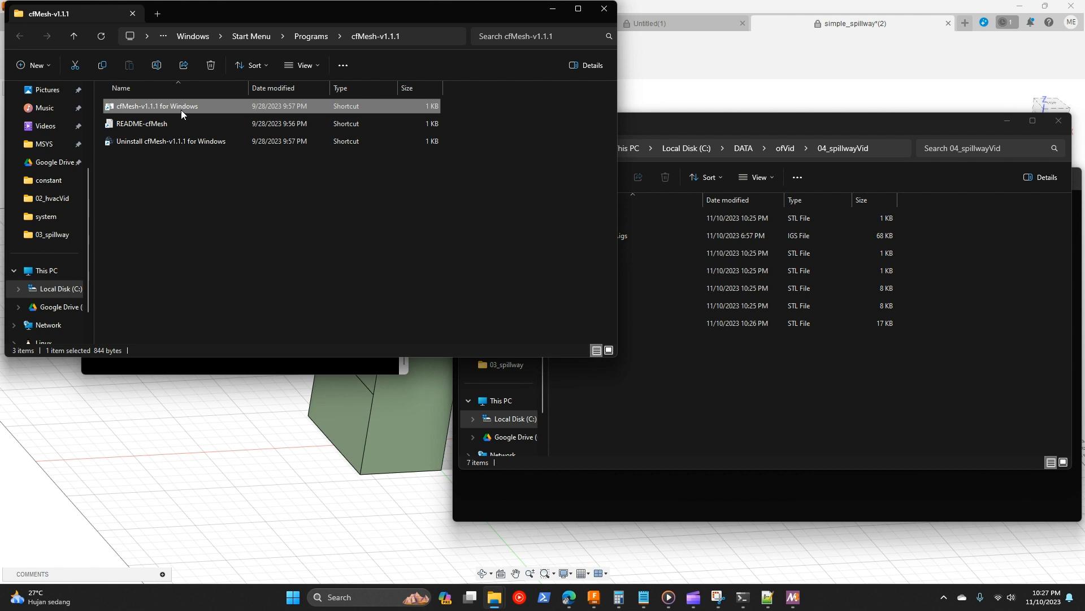
Step: Open the shortcut's target location and go into the foamMesh folder inside the personal folder under MSYS home
right_click(181, 109)
left_click(239, 202)
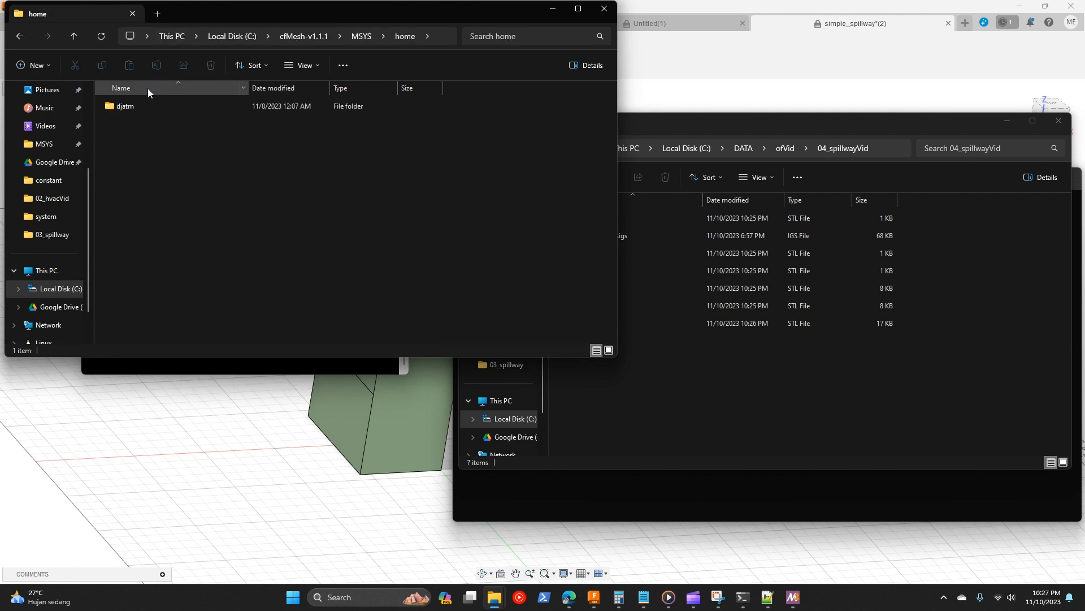
double_click(144, 107)
double_click(136, 106)
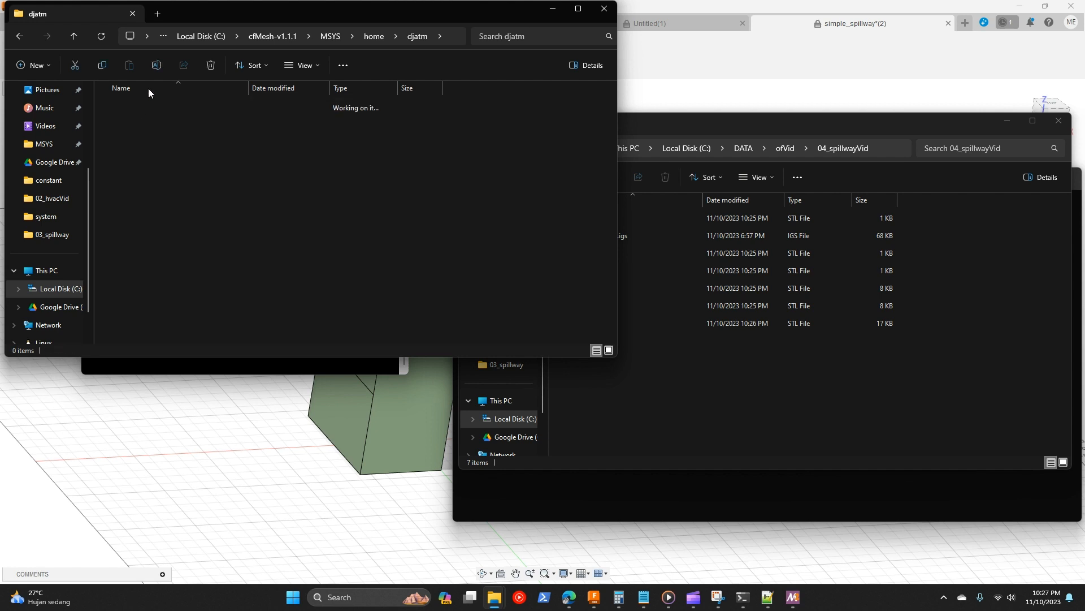
Step: Create a new folder named 06spillWayMesh inside foamMesh
right_click(140, 209)
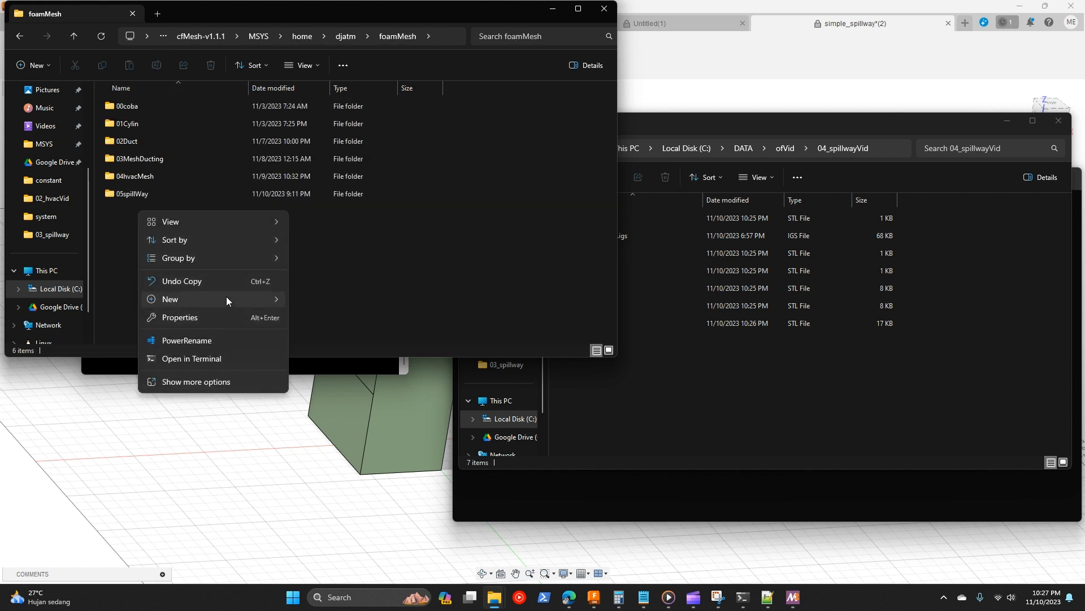
mouse_move(226, 299)
left_click(343, 300)
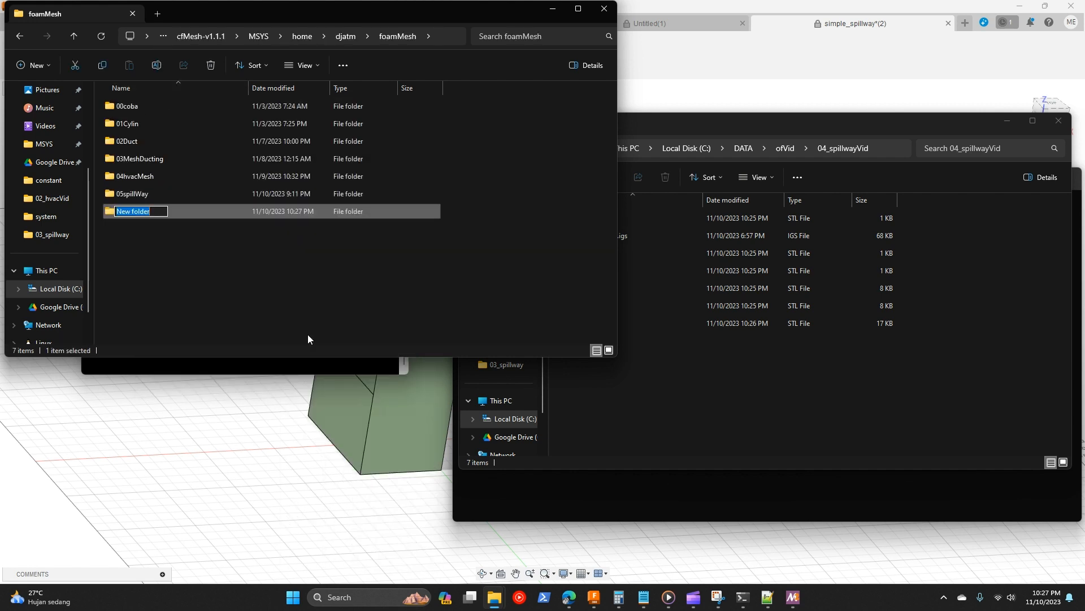
type("06spillWayMesh")
key("Return")
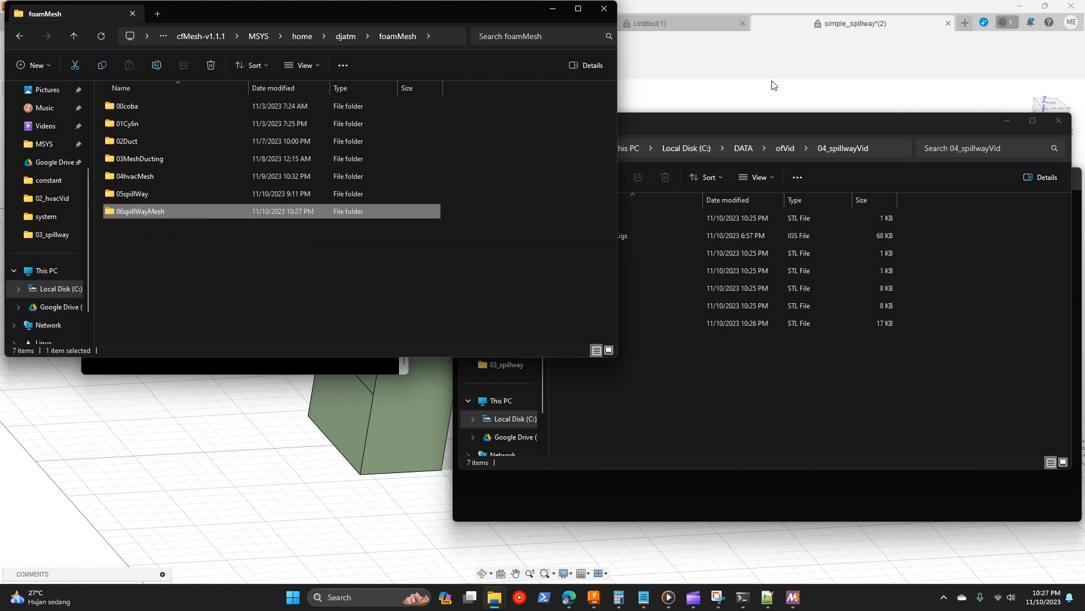
Step: Move the 04_spillwayVid window aside and copy spillway.stl from it into the 06spillWayMesh folder
left_click_drag(745, 122, 826, 140)
left_click_drag(703, 317, 224, 212)
left_click_drag(683, 317, 216, 195)
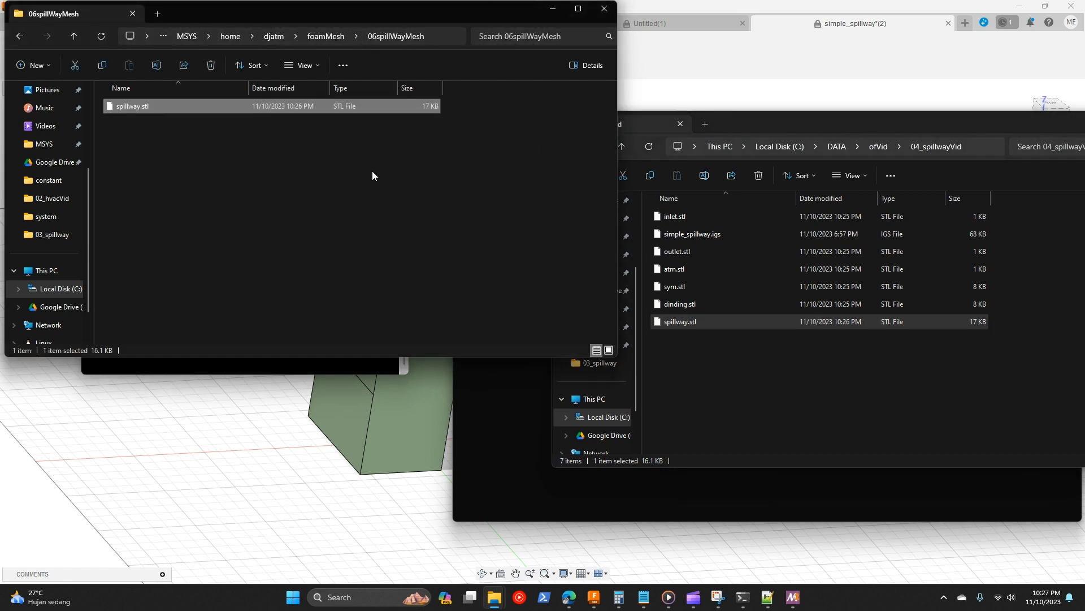
Step: Navigate from 06spillWayMesh up to cfMesh-v1.1.1 and open cfMesh, tutorials, cartesianMesh, elbow_90degree
left_click(230, 36)
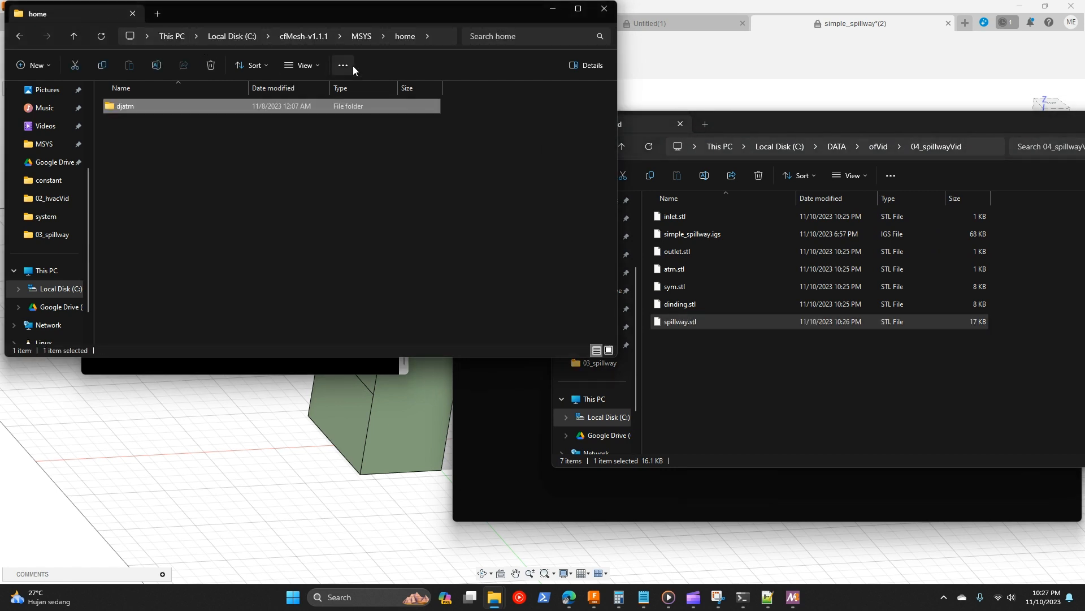
left_click(354, 35)
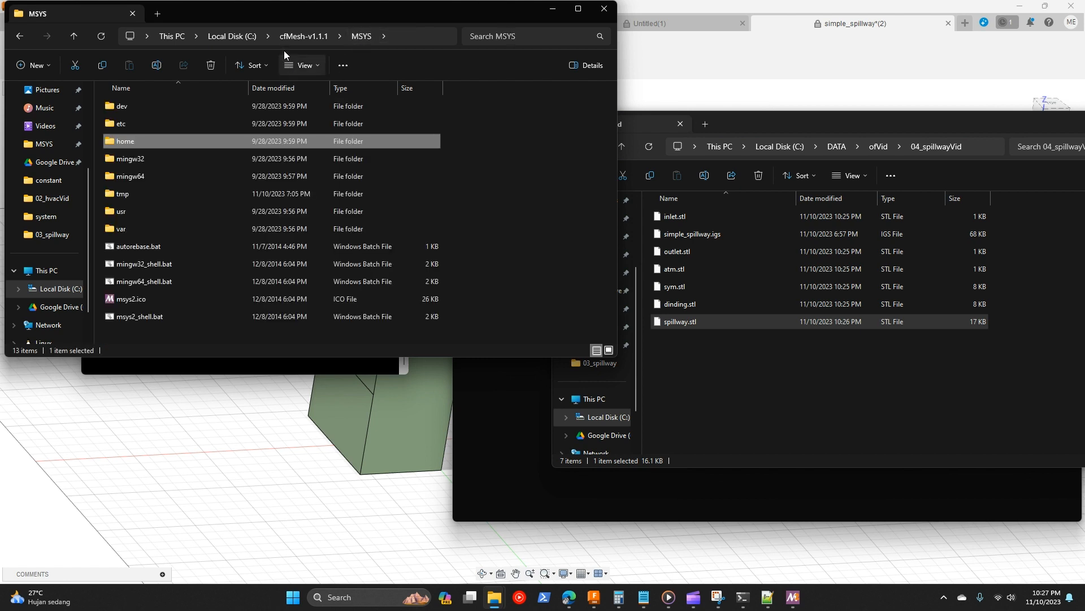
left_click(310, 37)
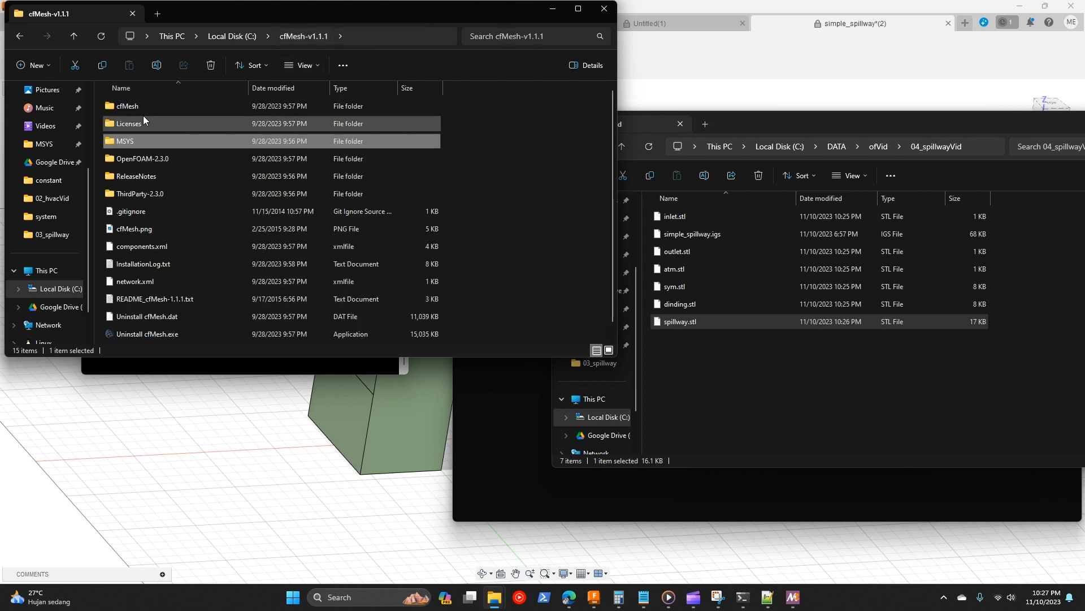
double_click(143, 105)
double_click(128, 159)
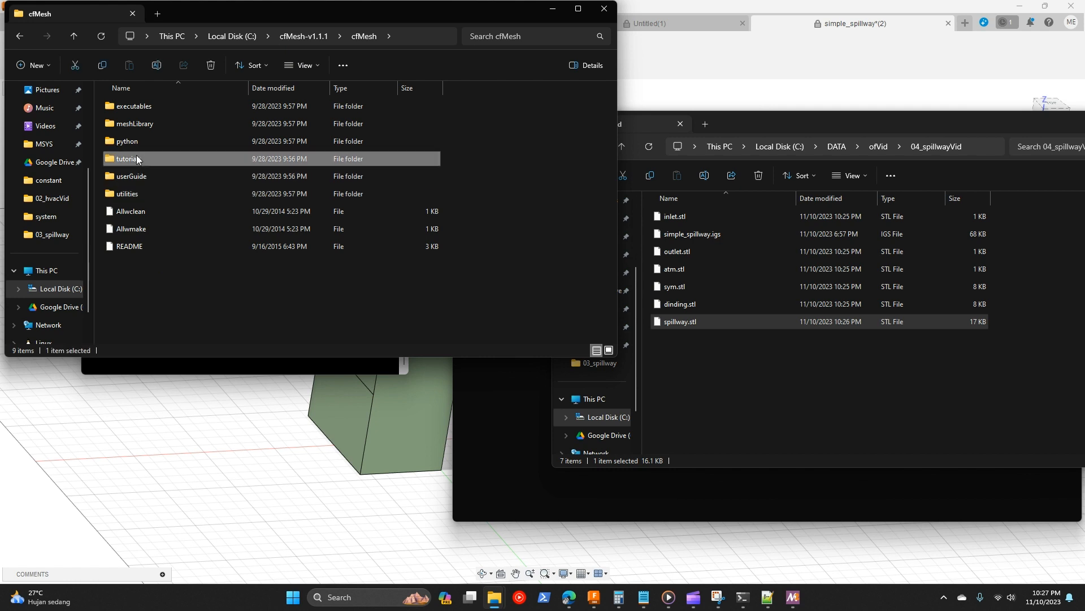
double_click(137, 124)
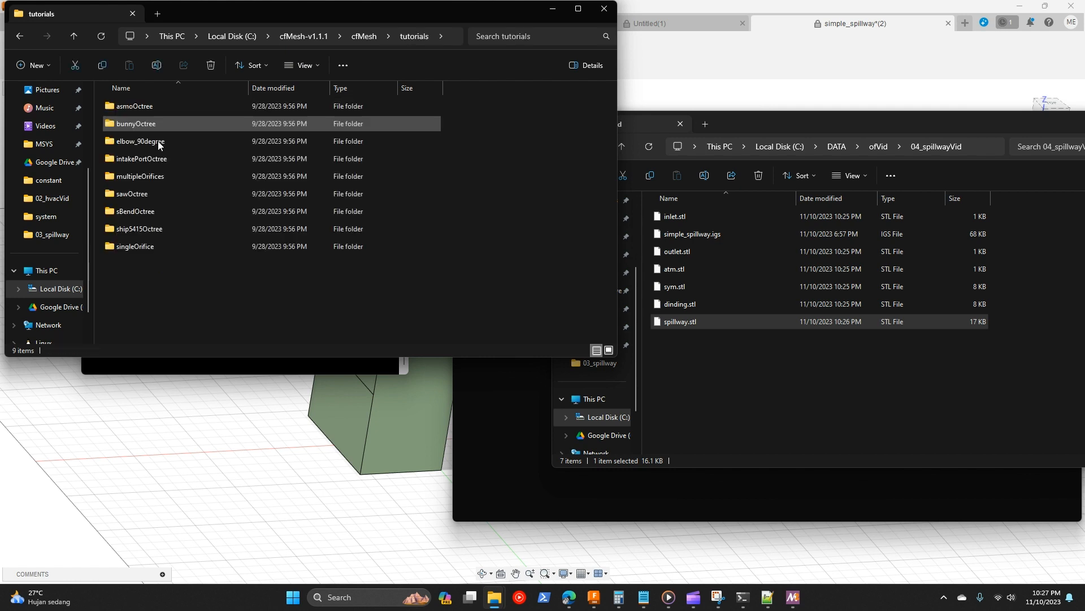
double_click(152, 142)
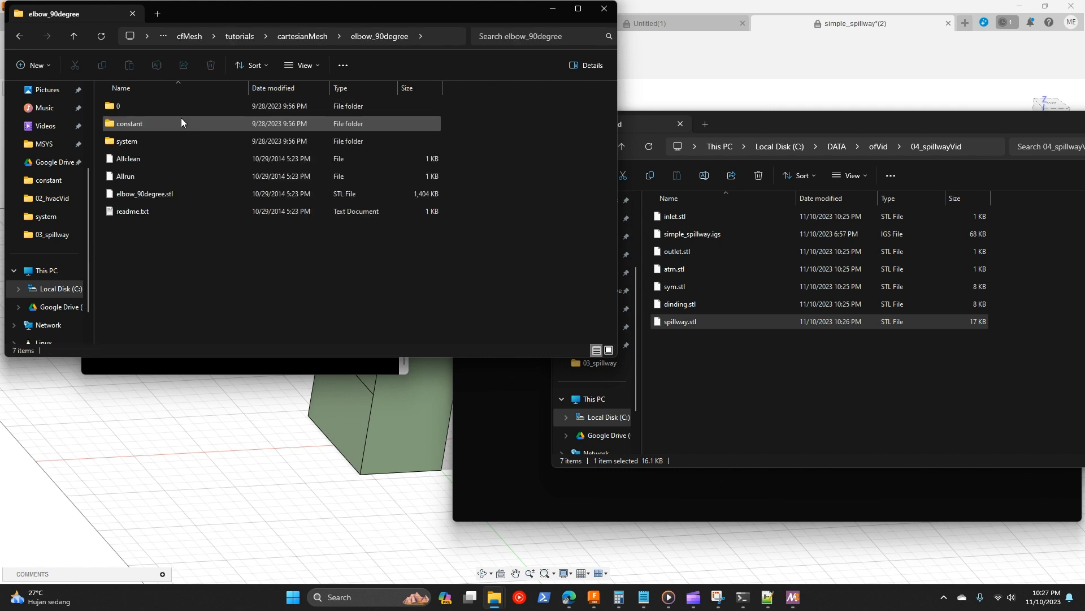
Step: Copy the 0, constant and system folders from elbow_90degree and go back up to the cfMesh-v1.1.1 folder
left_click(135, 107)
left_click(140, 140, "shift")
right_click(140, 140)
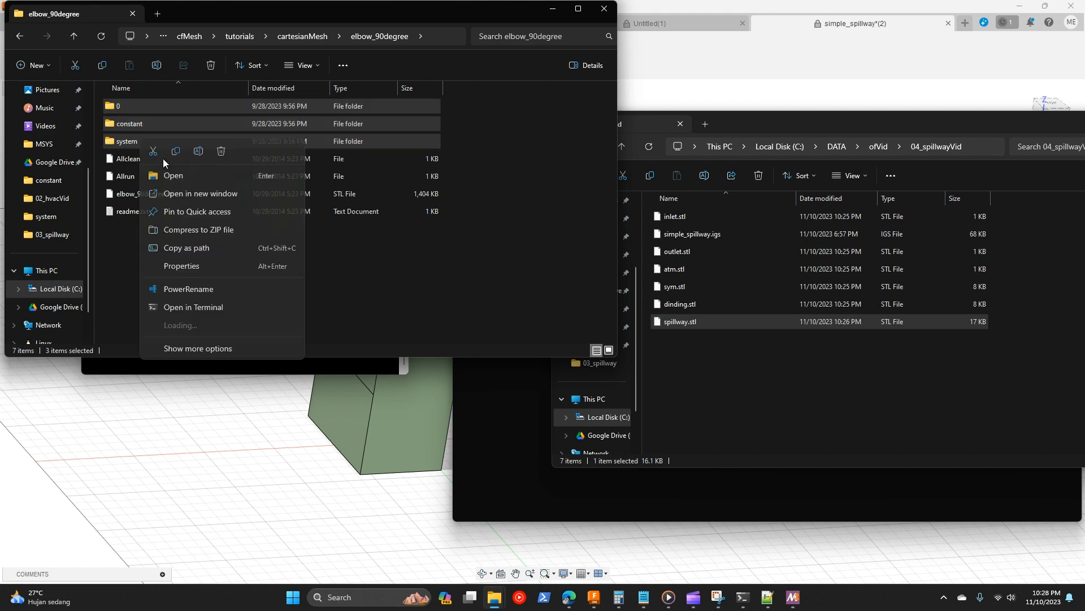
left_click(180, 161)
left_click(311, 37)
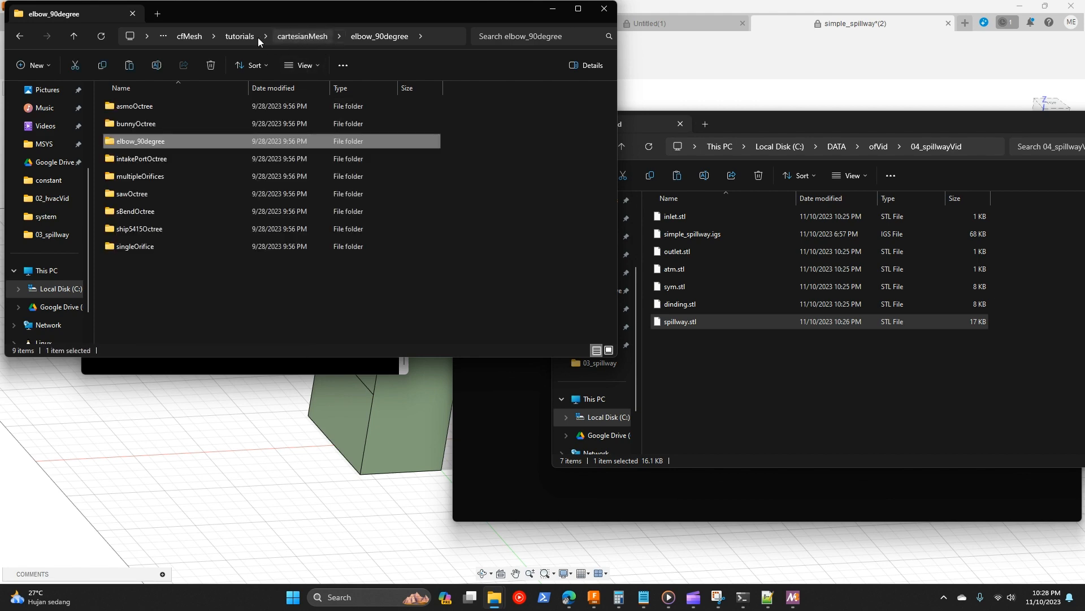
left_click(255, 42)
left_click(320, 35)
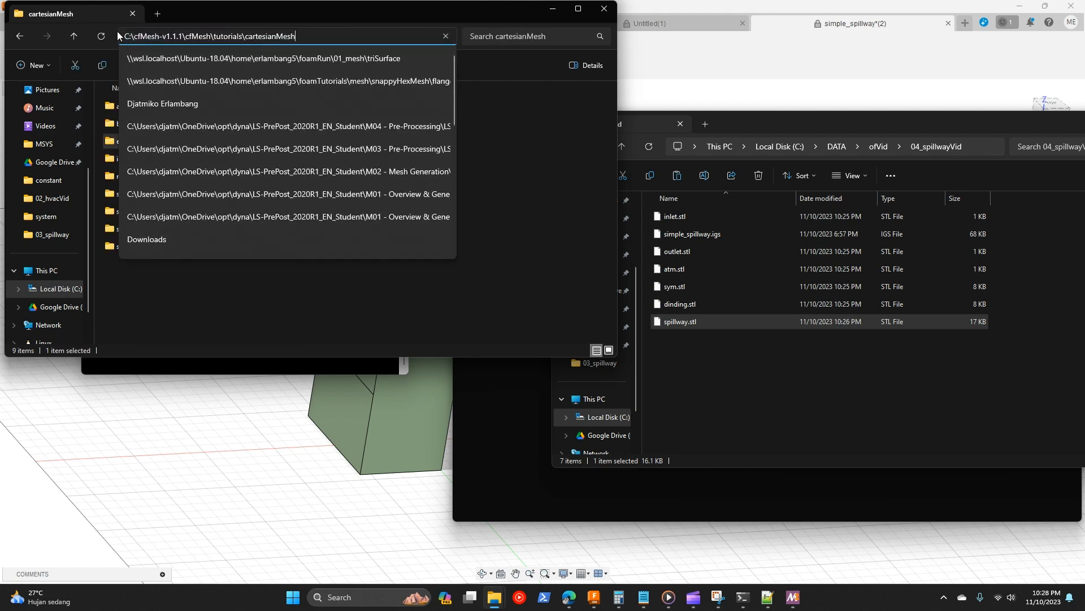
left_click(74, 36)
left_click(73, 35)
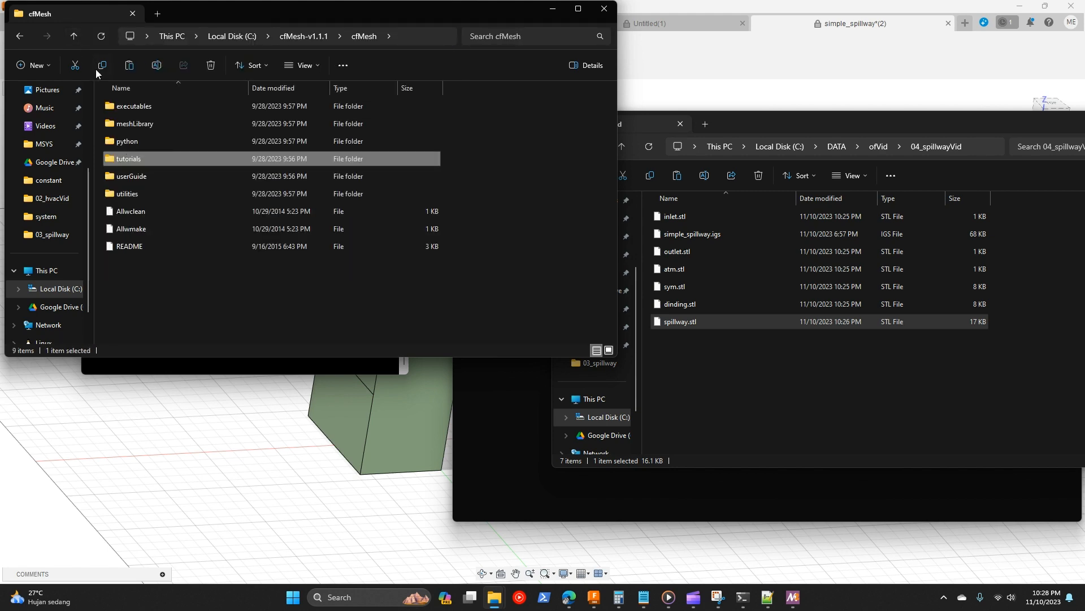
left_click(73, 37)
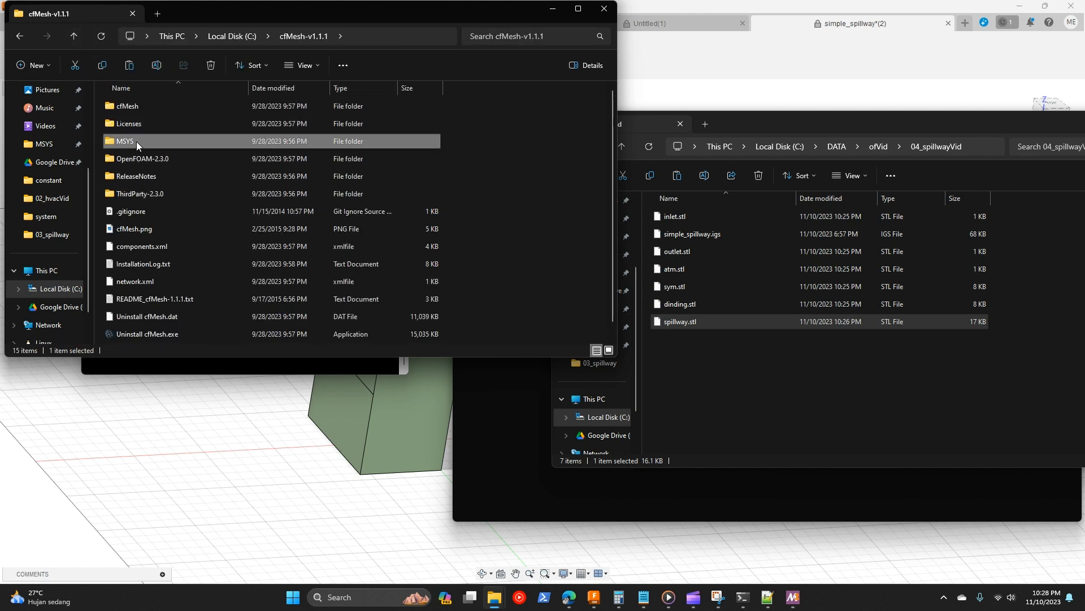
Step: Go through MSYS, home, the personal folder and foamMesh into 06spillWayMesh, and paste the three copied folders there
double_click(137, 141)
double_click(133, 140)
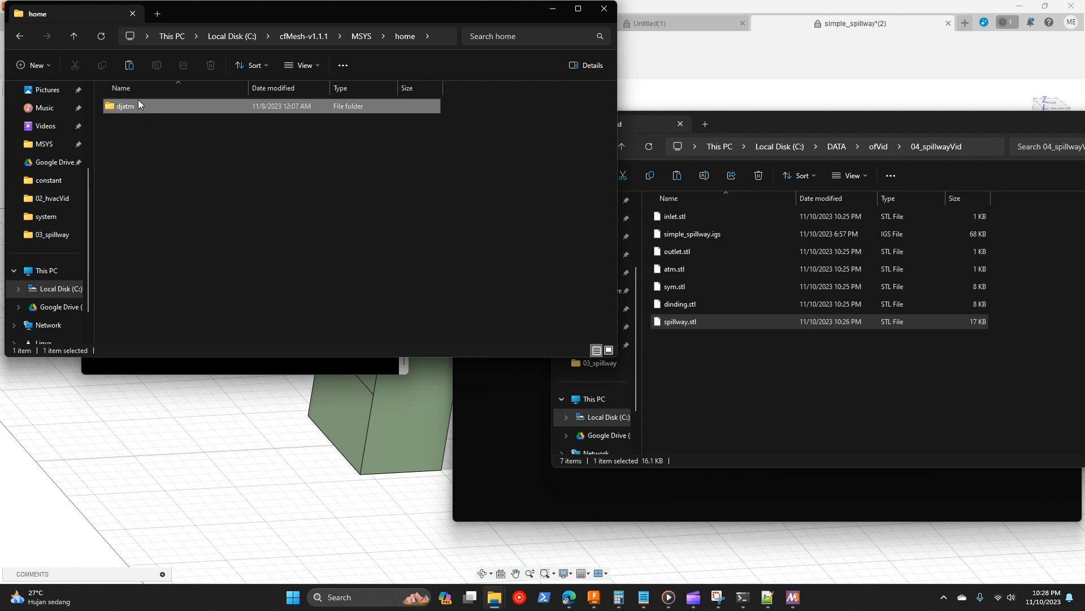
double_click(139, 106)
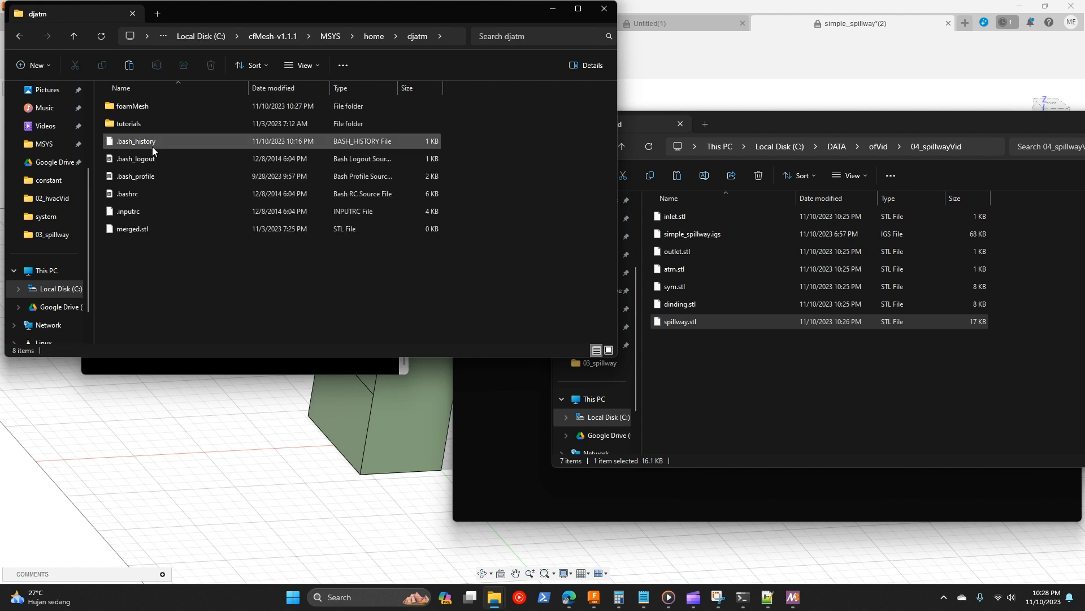
double_click(136, 123)
left_click(19, 36)
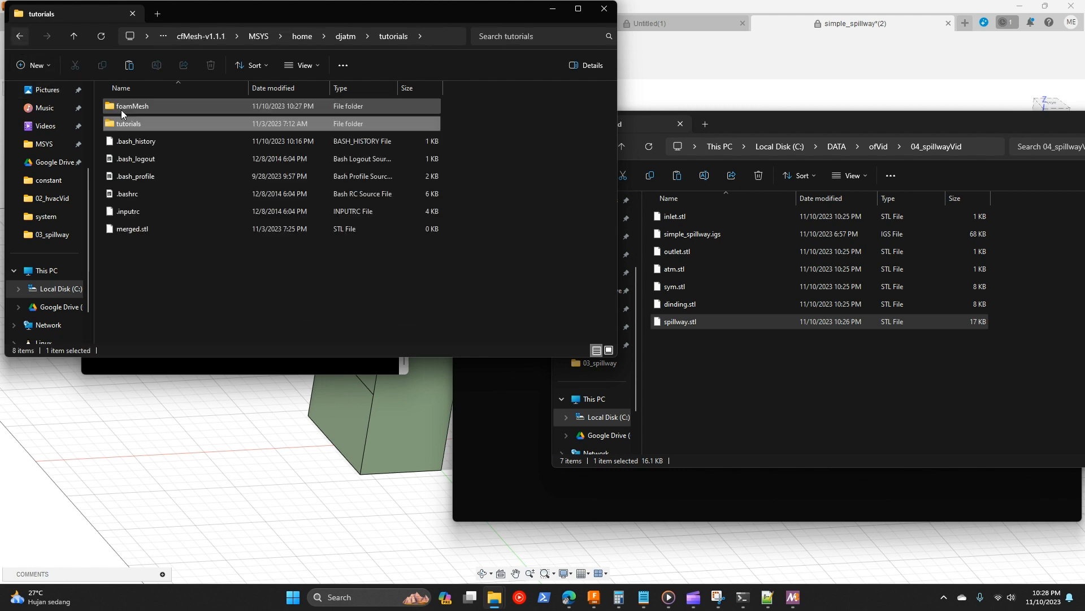
double_click(122, 108)
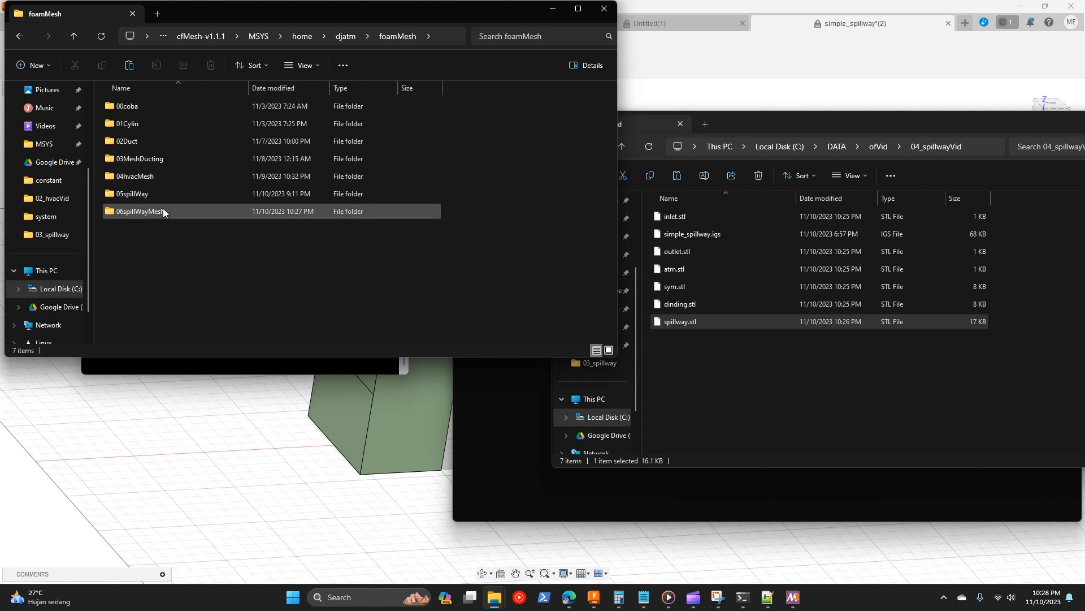
double_click(163, 211)
right_click(163, 141)
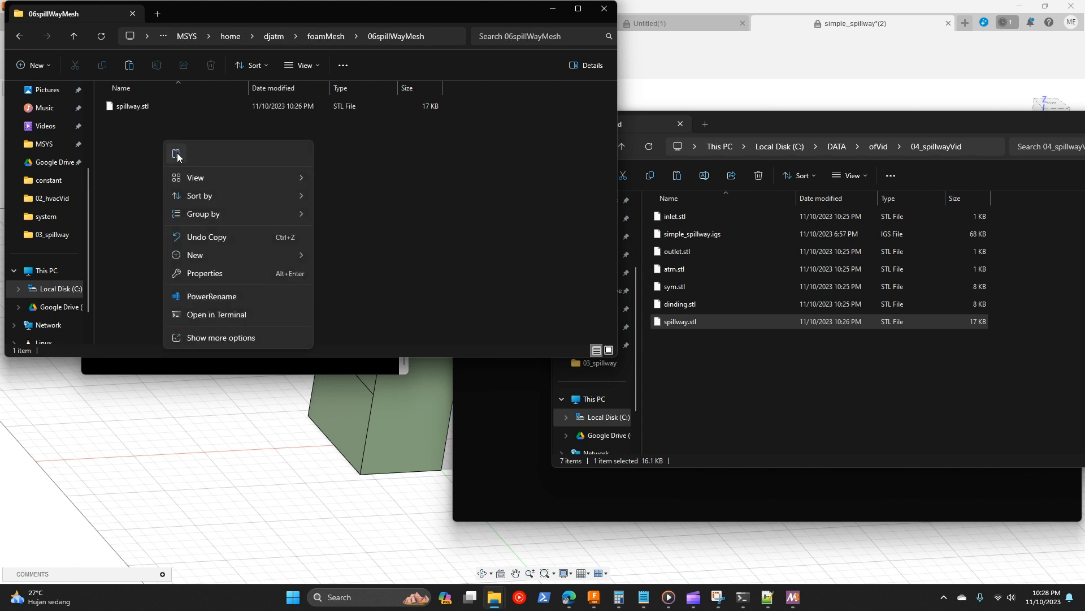
left_click(176, 153)
left_click(374, 212)
Step: Check the pasted constant folder, and open meshDict from the system folder in Notepad
double_click(157, 159)
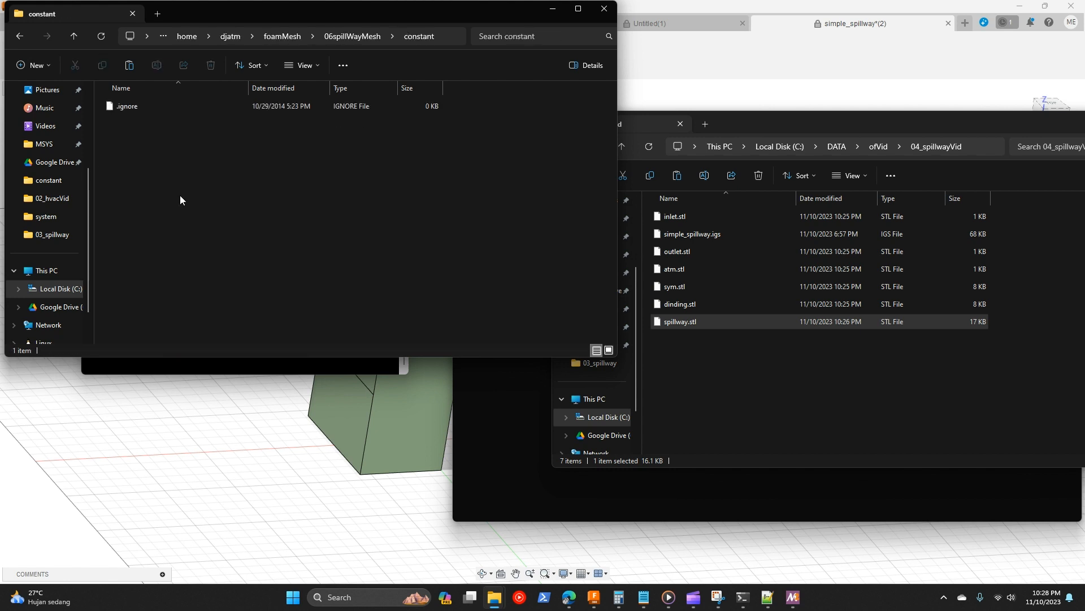
left_click(19, 35)
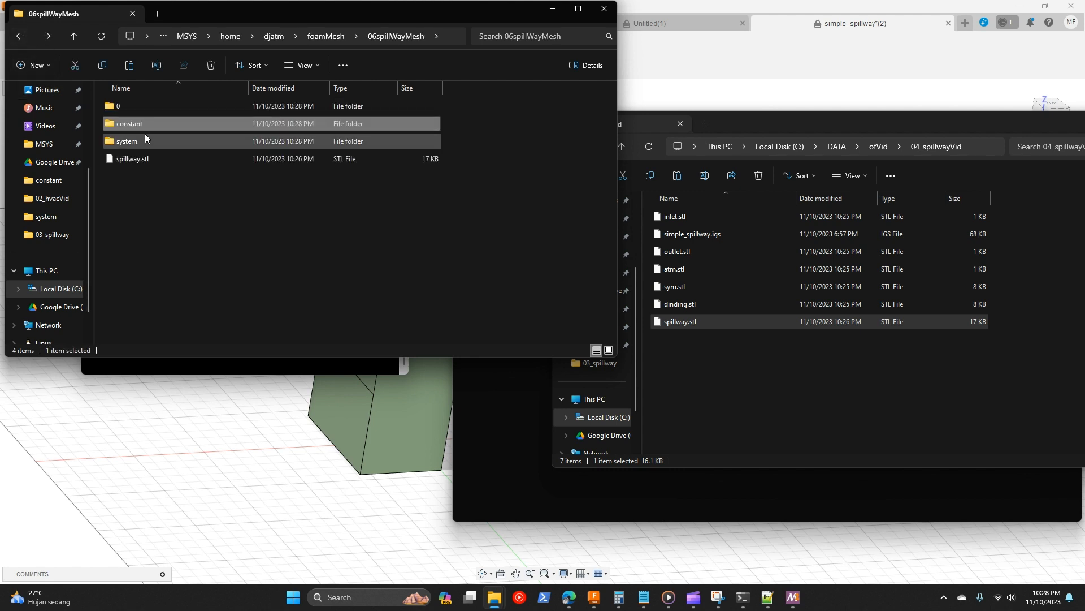
double_click(145, 139)
left_click(146, 156)
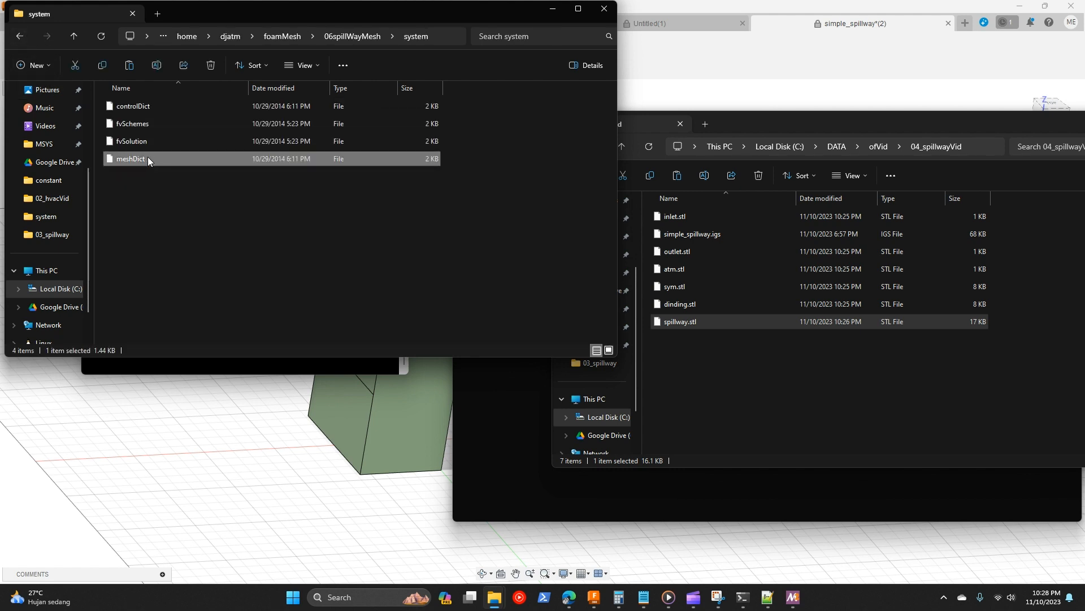
double_click(146, 159)
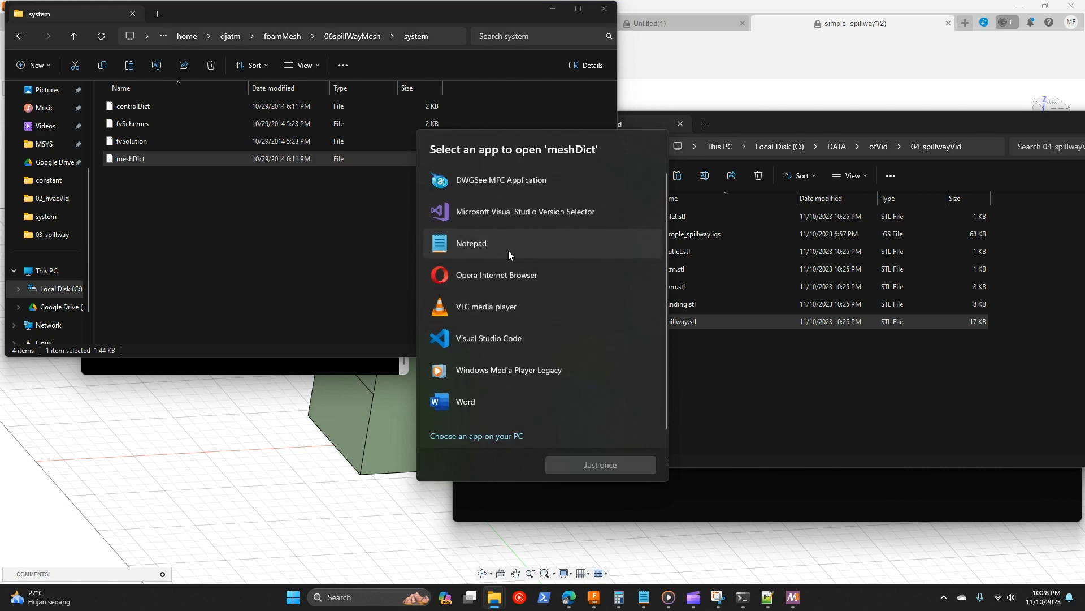
double_click(509, 250)
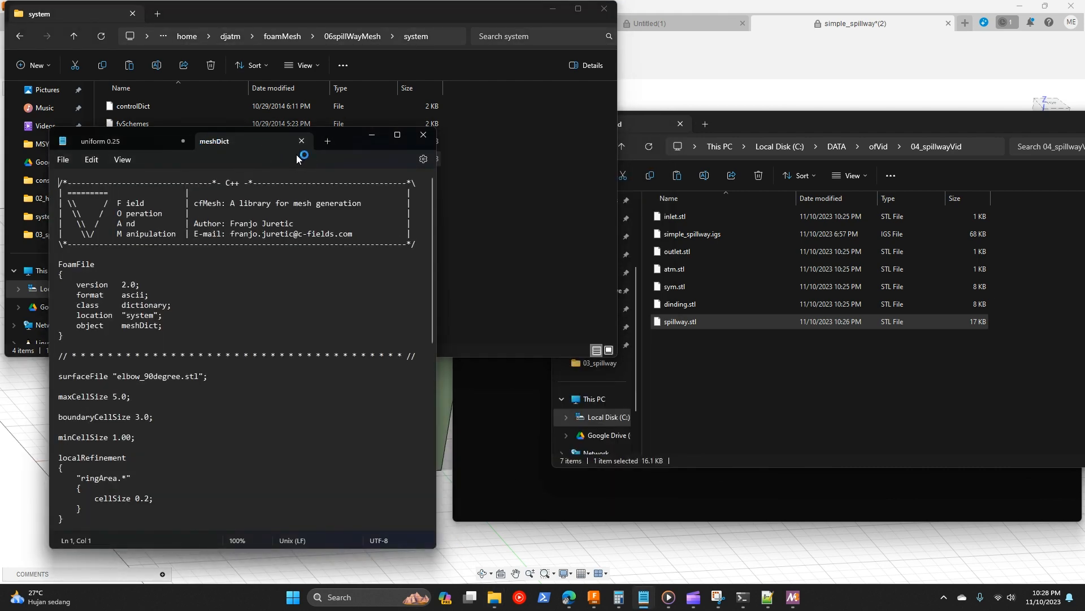
Step: Set surfaceFile in meshDict to "spillway.stl" and check the name against the STL file in 06spillWayMesh
scroll(396, 181, "down", 5)
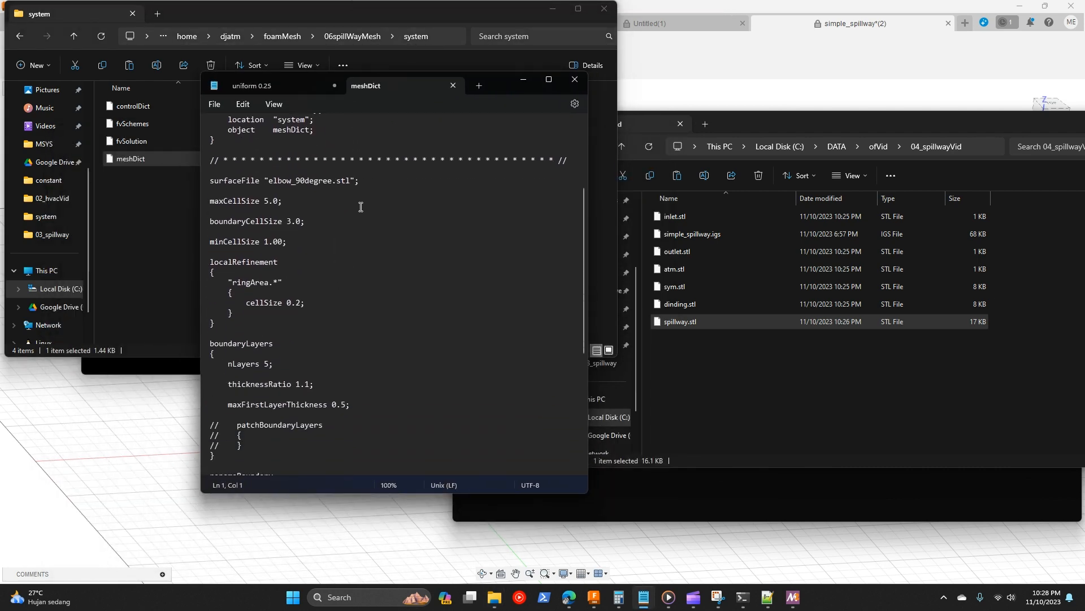
left_click_drag(333, 183, 268, 181)
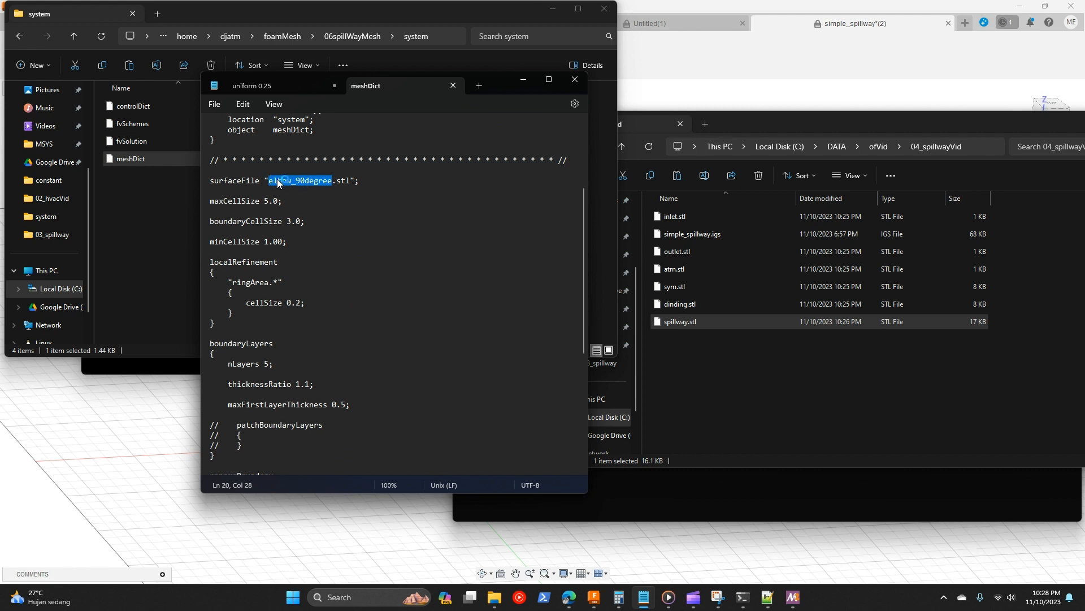
type("spillway")
left_click_drag(496, 89, 565, 98)
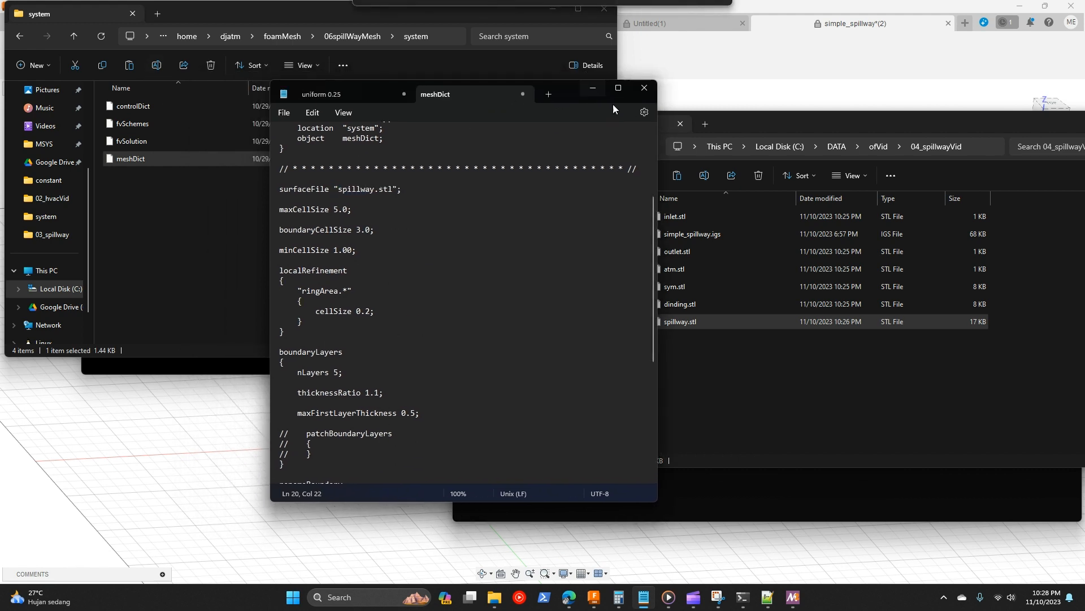
left_click(222, 211)
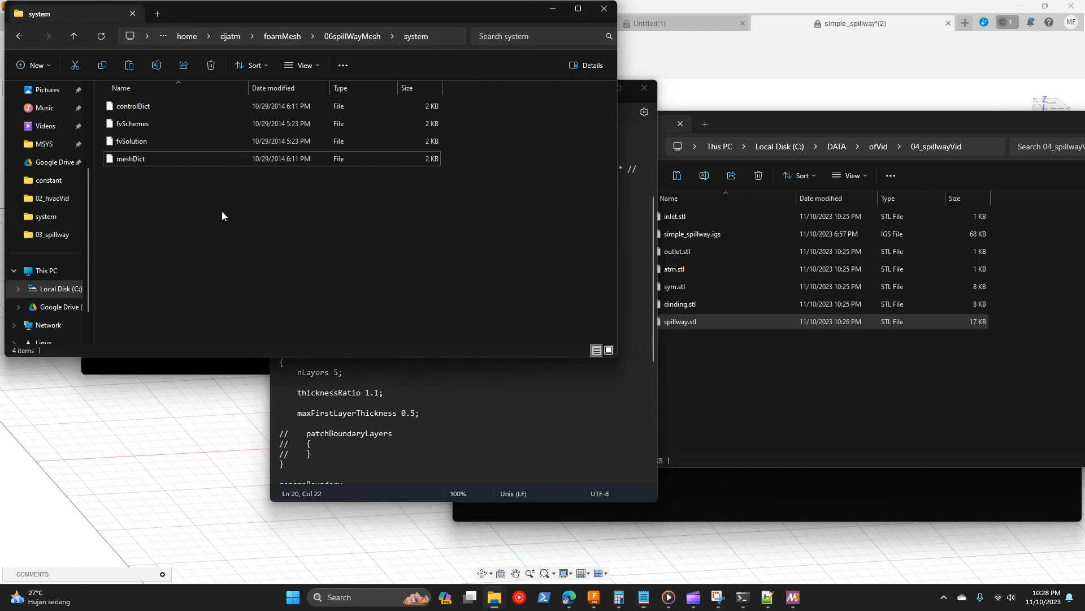
left_click(354, 37)
left_click(132, 158)
left_click(599, 425)
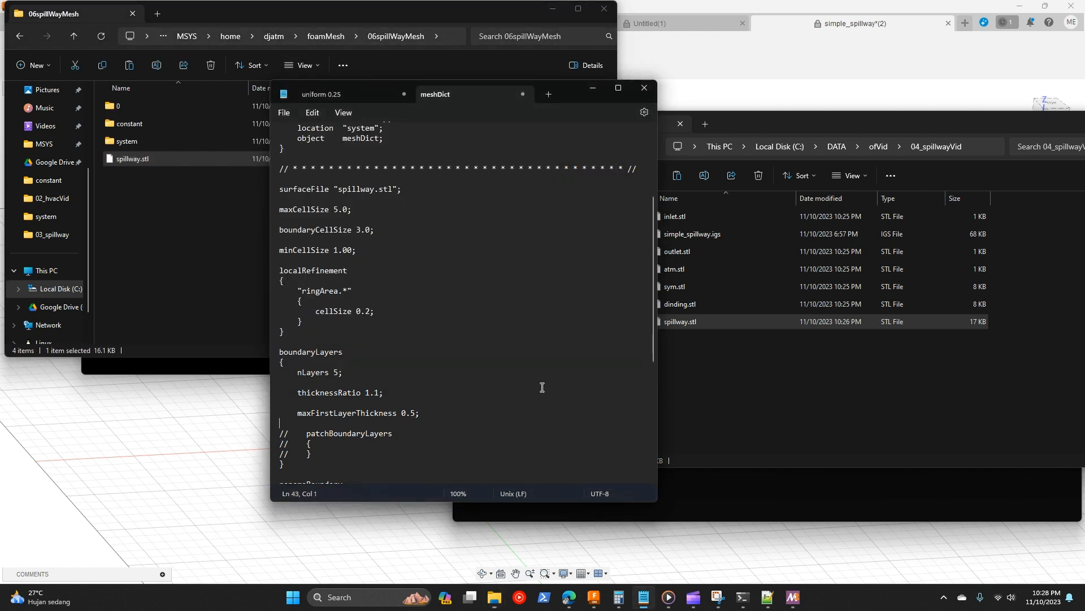
Step: Consult the uniform 0.25 notes and set maxCellSize, boundaryCellSize and minCellSize in meshDict to 0.25 each
double_click(337, 209)
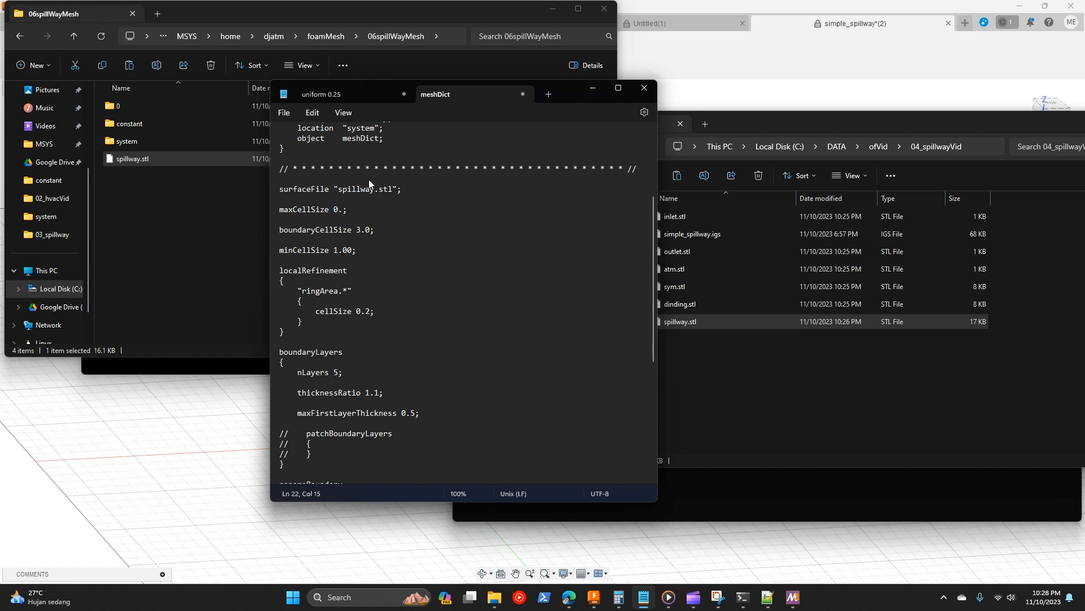
left_click(313, 96)
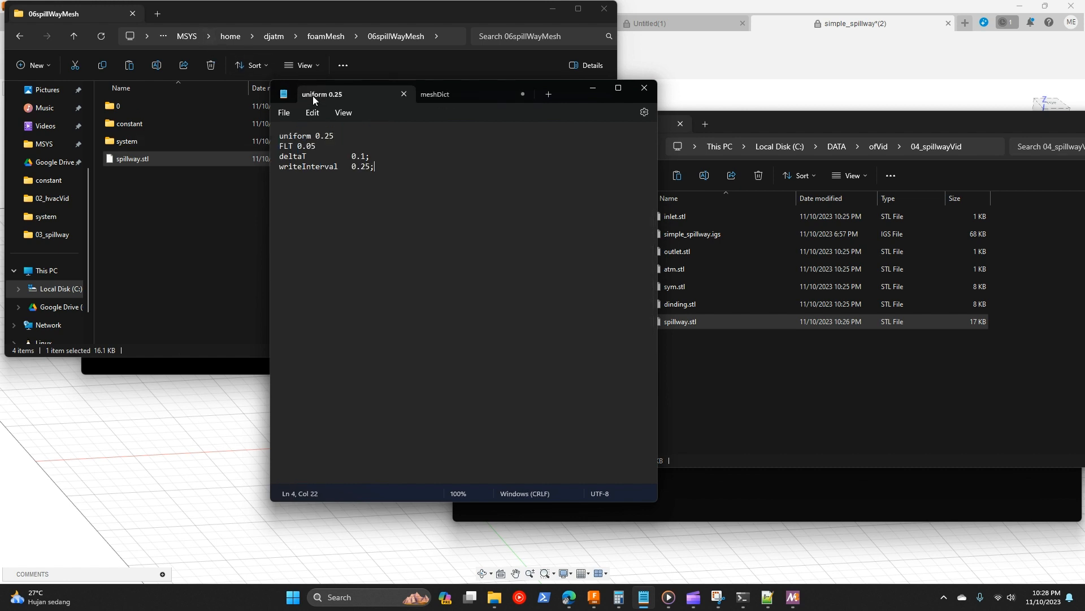
left_click(452, 100)
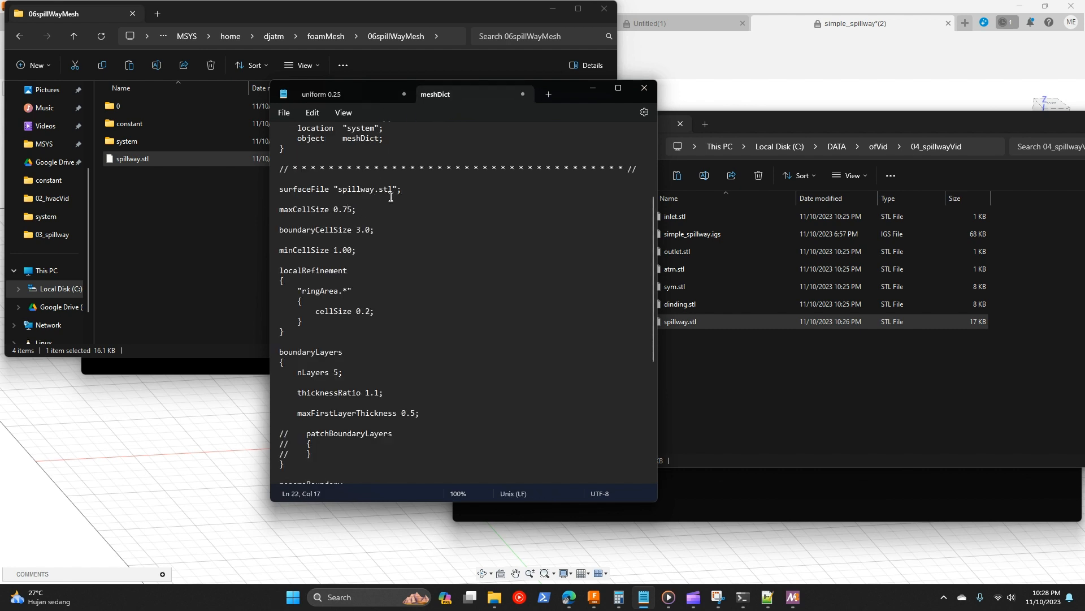
type("5")
left_click_drag(331, 209, 358, 229)
type("0.25")
left_click_drag(352, 251, 334, 251)
type("0")
Step: Delete the ringArea block from localRefinement, leaving its braces empty
left_click_drag(327, 323, 293, 287)
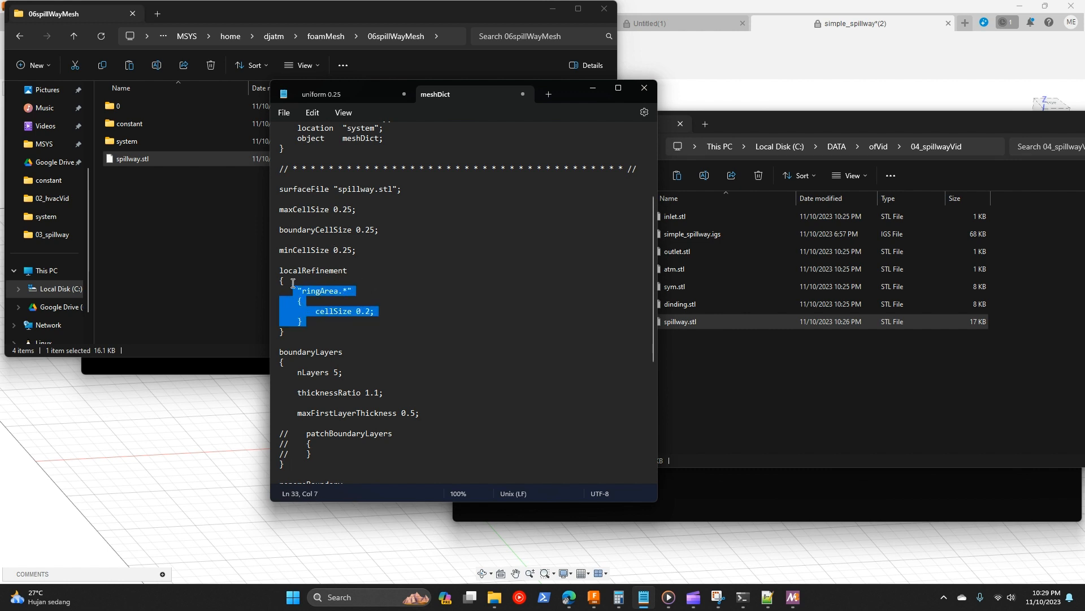
key("BackSpace")
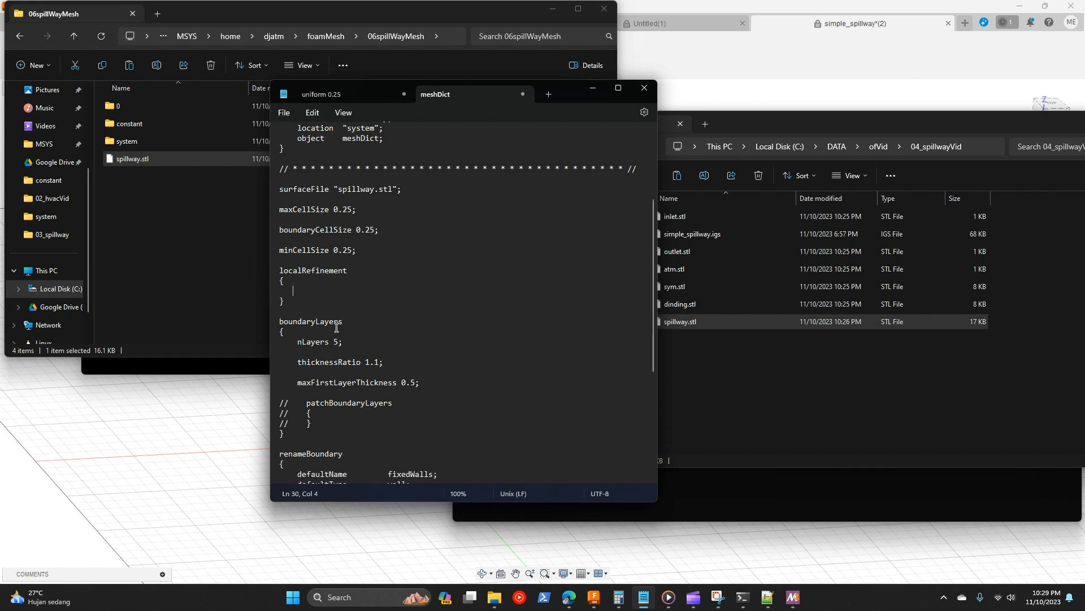
left_click(362, 321)
Step: Set the boundaryLayers thicknessRatio to 1.2 and maxFirstLayerThickness to 0.05, as given in the notes
scroll(367, 302, "down", 2)
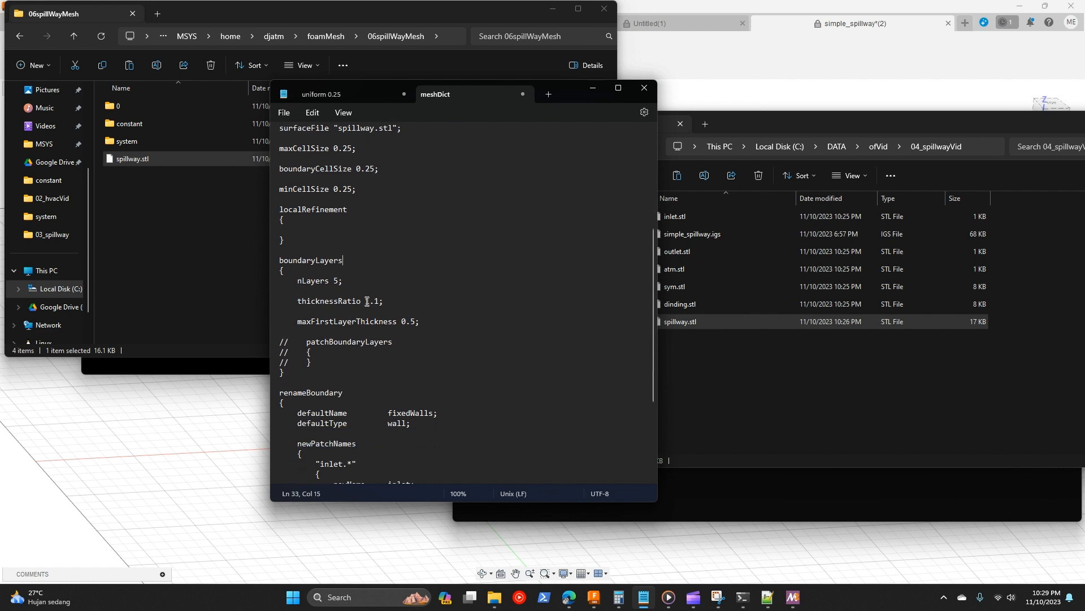
left_click(378, 301)
key("BackSpace")
type("2")
left_click(411, 321)
key("shift+Right")
left_click(316, 90)
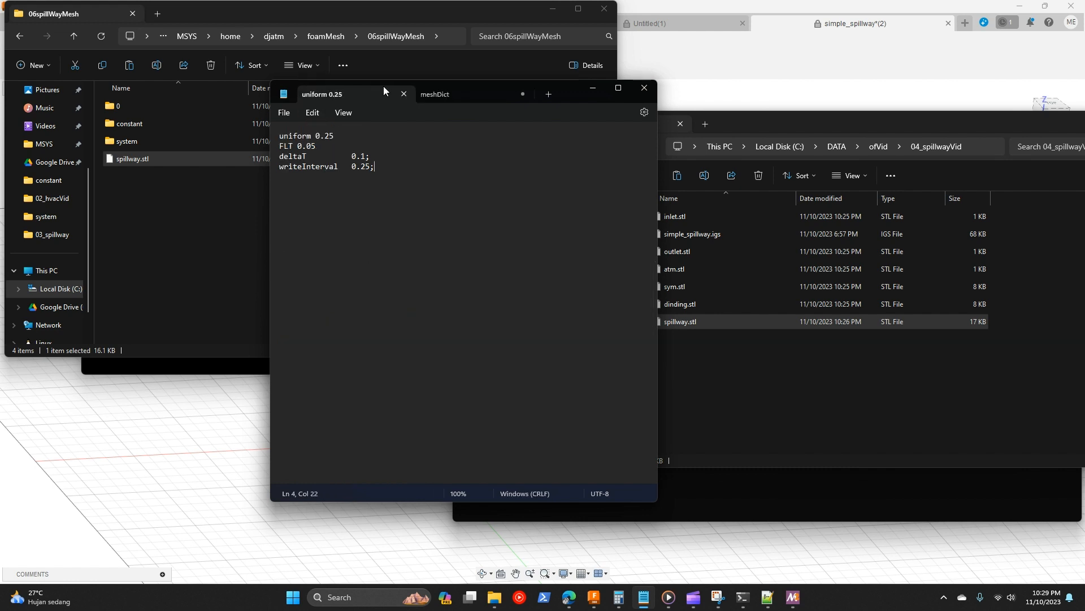
left_click(443, 93)
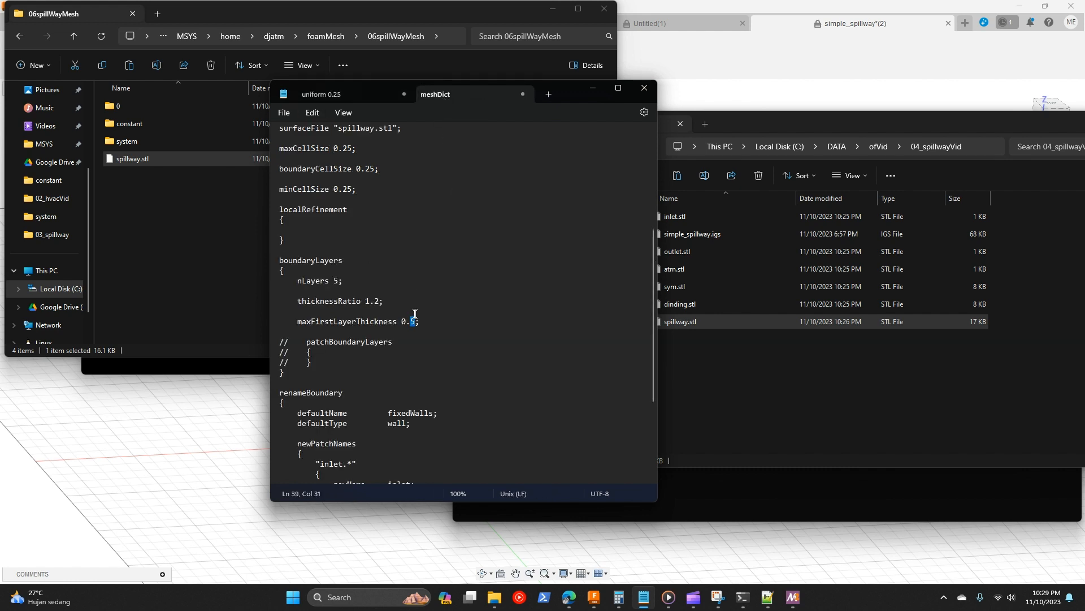
type("05")
Step: Strip the quotes and the .* wildcard from the inlet and outlet patch names under newPatchNames
scroll(419, 357, "down", 1)
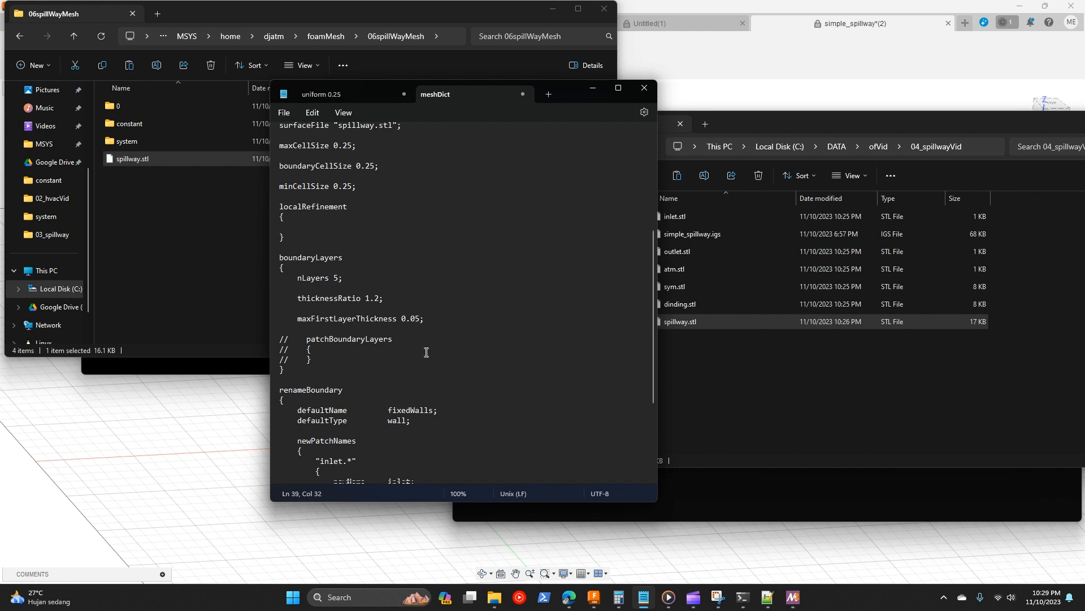
scroll(426, 351, "down", 5)
left_click(366, 317)
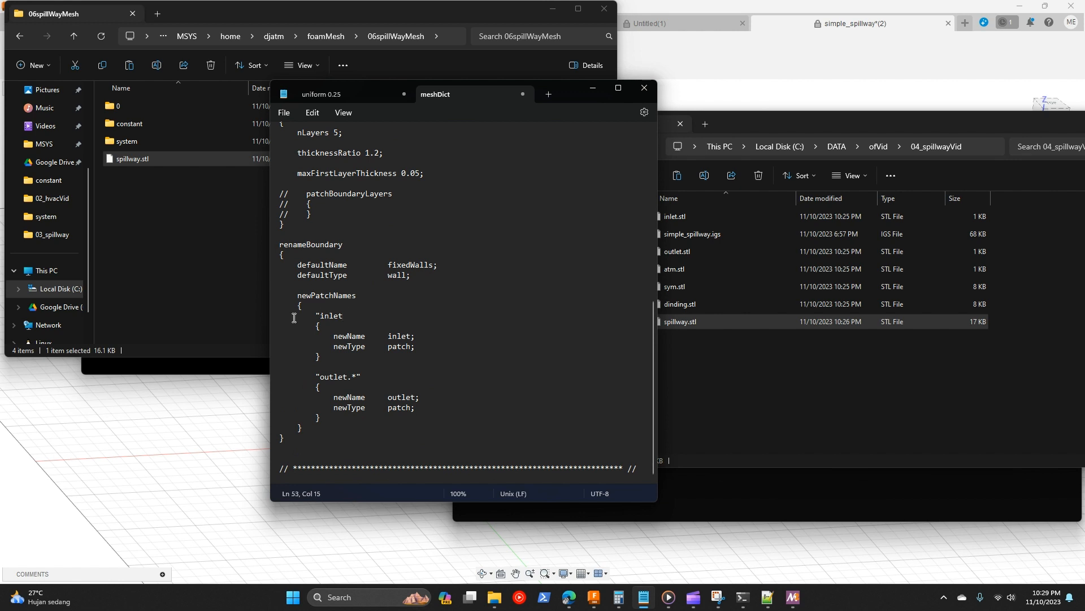
left_click(322, 315)
key("BackSpace")
left_click(319, 377)
key("End")
key("BackSpace")
Step: Duplicate the outlet block below itself inside newPatchNames, separated by a blank line
key("Return")
key("Return")
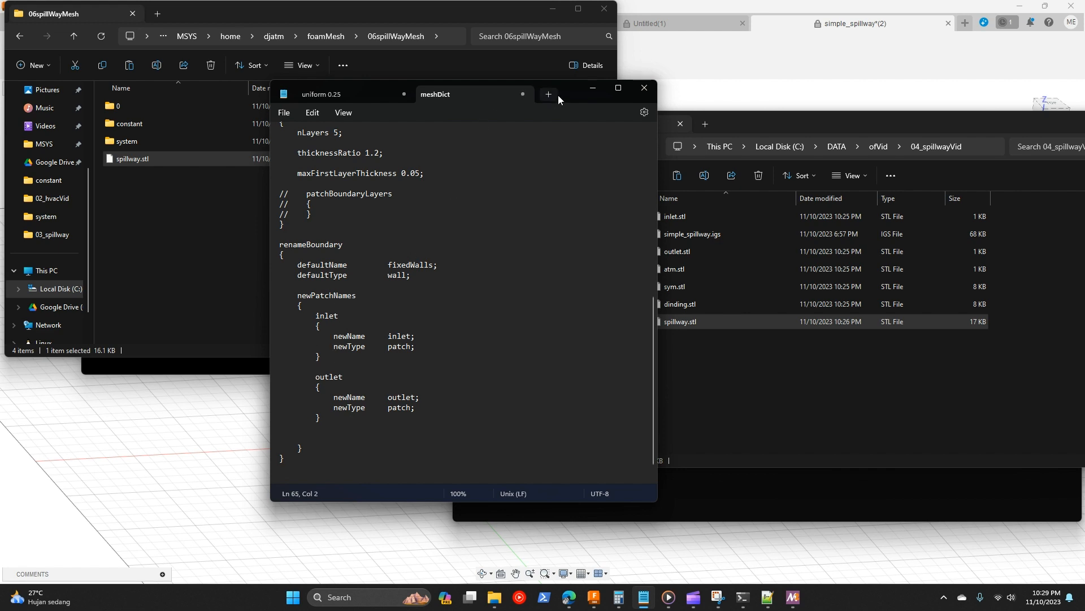
left_click_drag(558, 95, 430, 89)
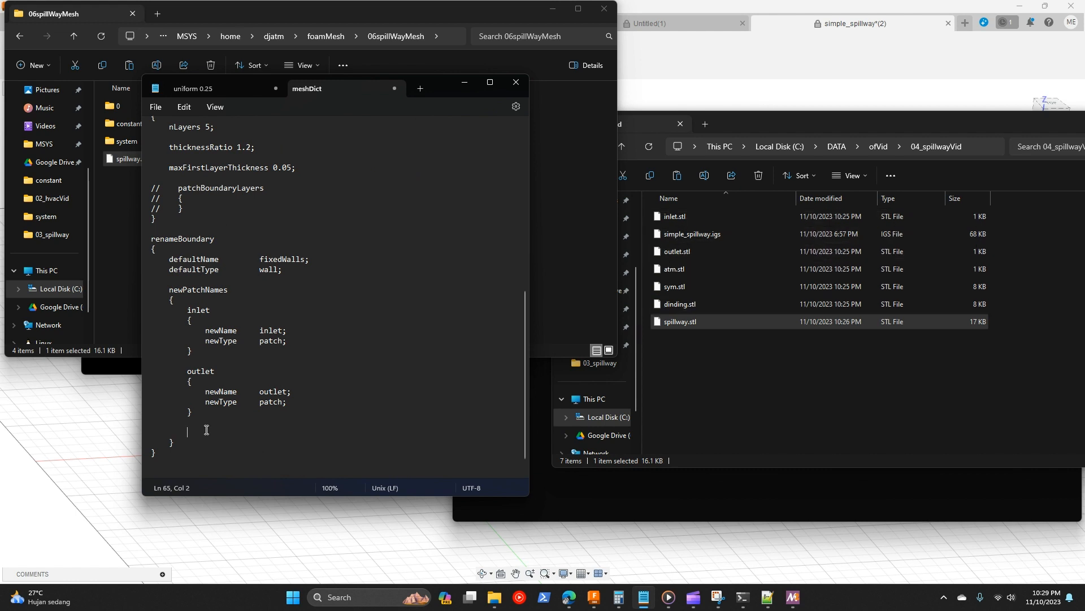
key("BackSpace")
left_click_drag(187, 371, 197, 407)
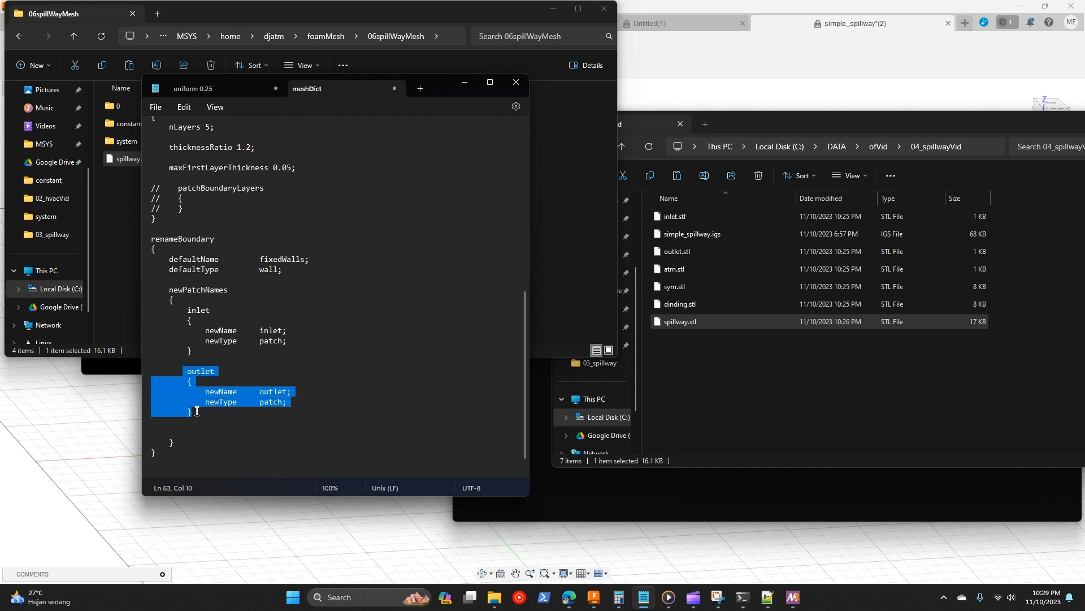
left_click(201, 412)
key("Return")
key("Return")
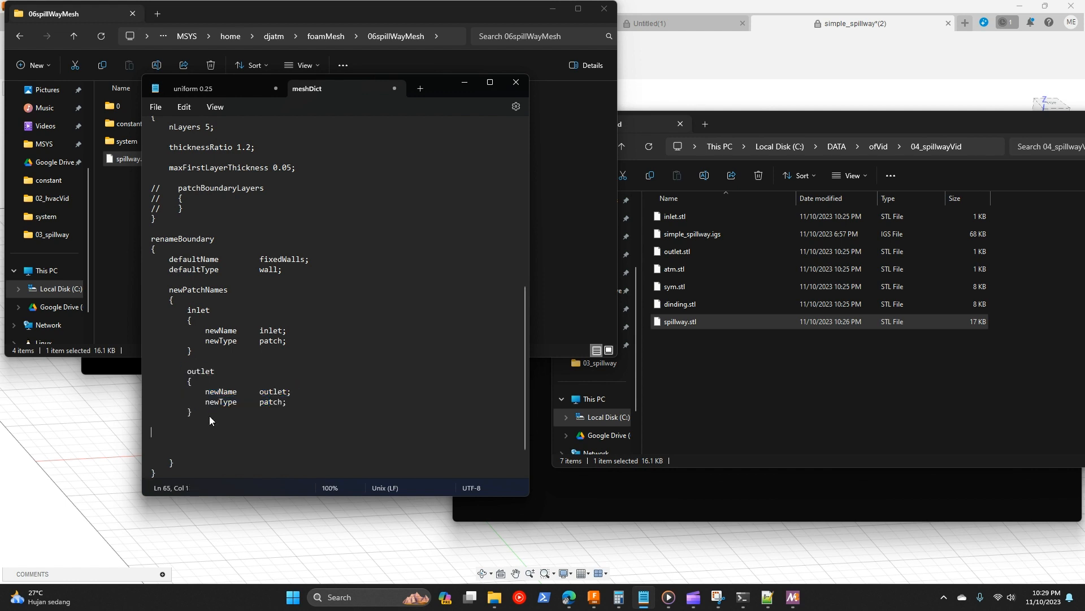
type("outlet         {             newName     outlet;             newType     patch;         }")
Step: Rename the copied outlet block to dinding, with newName dinding and newType wall
left_click_drag(220, 432, 195, 432)
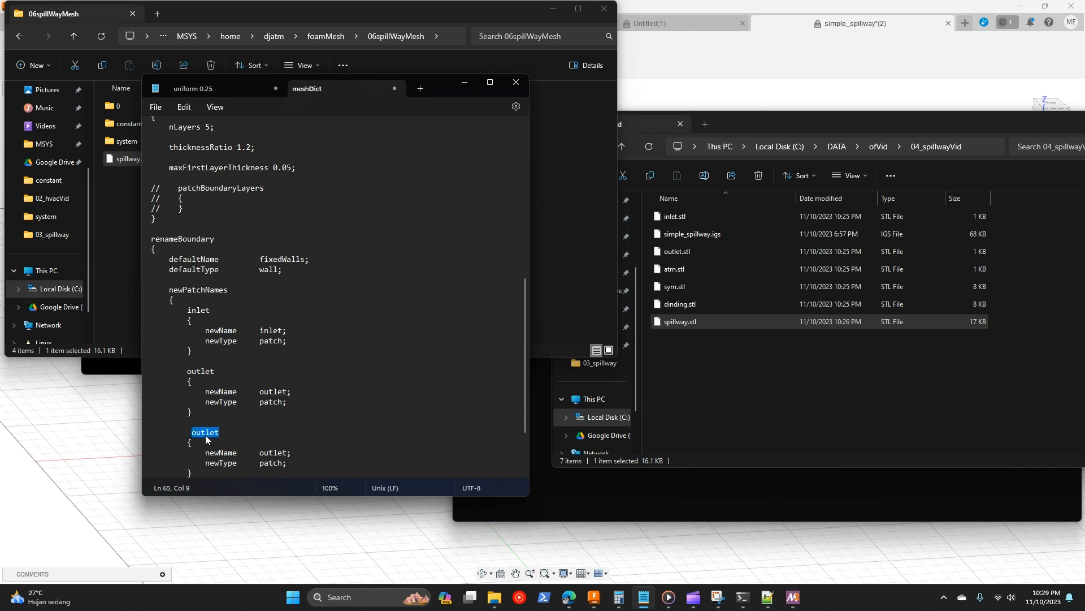
type("dinding")
scroll(221, 423, "down", 2)
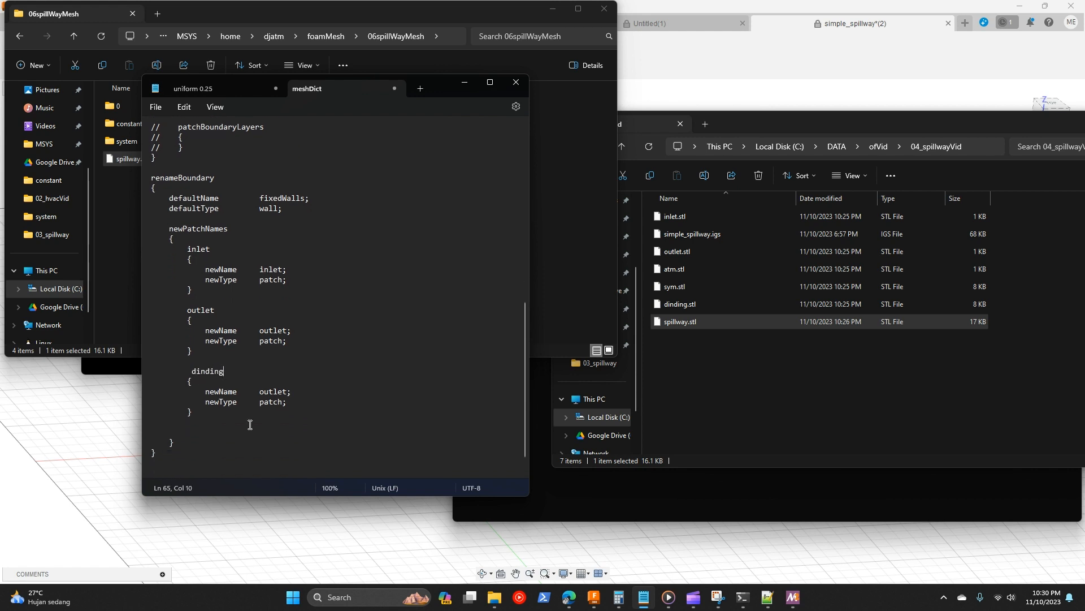
left_click_drag(285, 391, 260, 394)
type("dinding")
left_click_drag(286, 402, 261, 404)
type("wall")
scroll(299, 405, "down", 1)
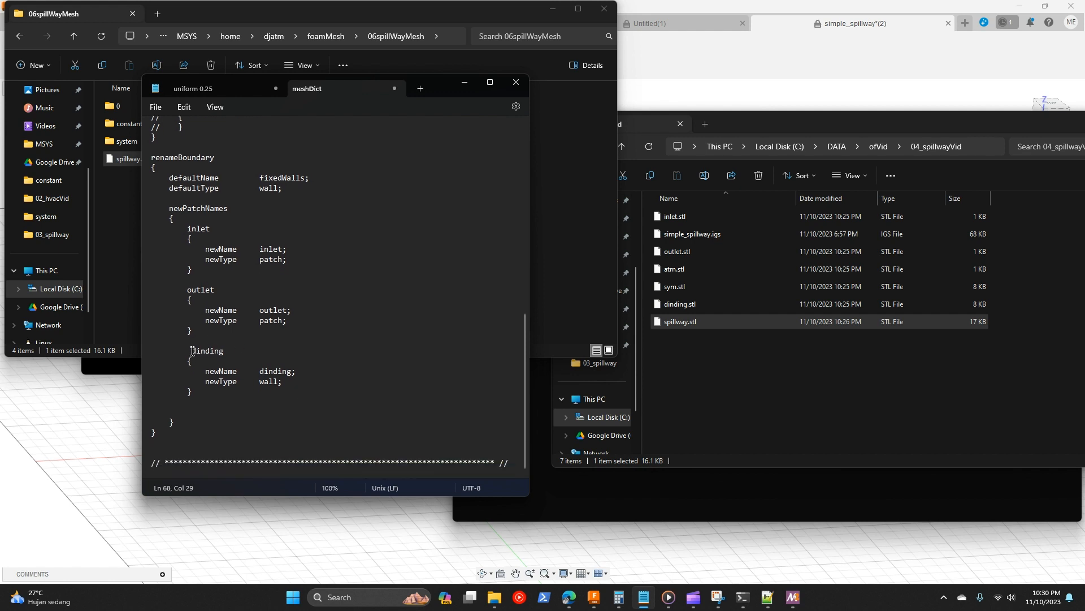
Step: Duplicate the dinding block below itself, leaving a blank line between them
left_click_drag(193, 352, 203, 391)
key("ctrl+c")
key("Right")
key("Return")
key("Return")
key("ctrl+v")
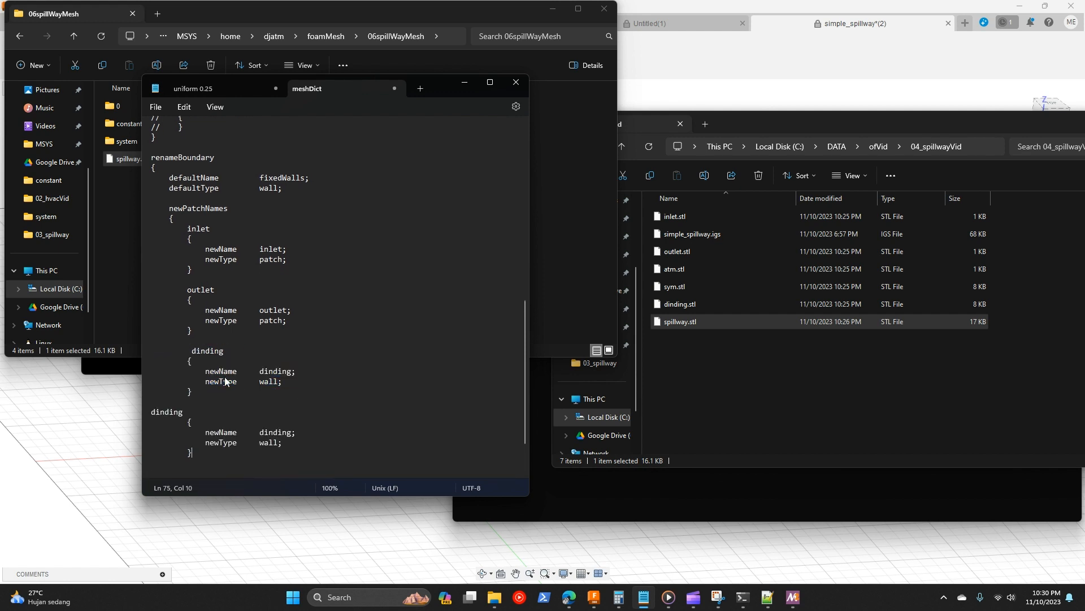
Step: Indent the copied dinding block's heading, rename it atm and set its newType to patch
double_click(158, 411)
key("Home")
key("Tab")
left_click_drag(220, 412, 188, 412)
type("a")
left_click_drag(277, 443, 260, 444)
type("pa")
scroll(316, 399, "down", 2)
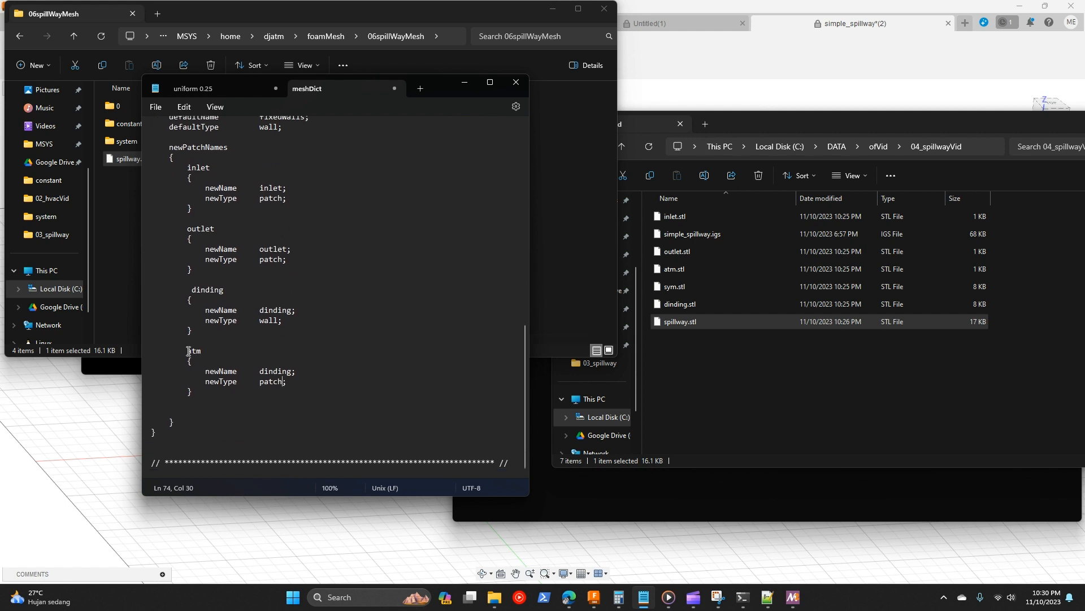
Step: Duplicate the atm block below itself and indent the copy's heading to line up with the other patches
left_click_drag(187, 351, 222, 396)
key("ctrl+c")
left_click(226, 397)
key("Return")
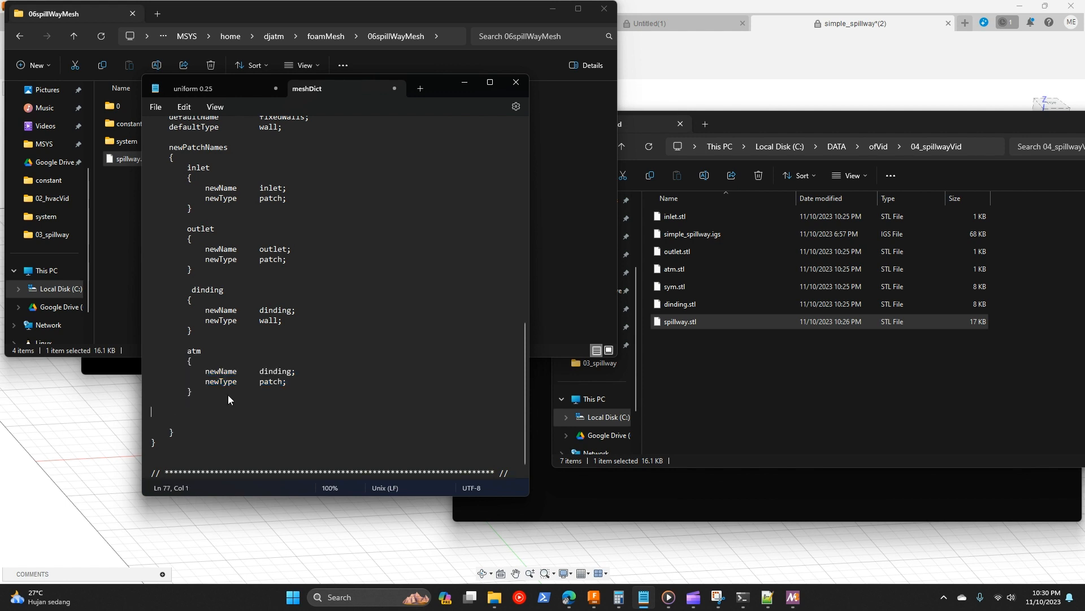
key("ctrl+v")
left_click(151, 412)
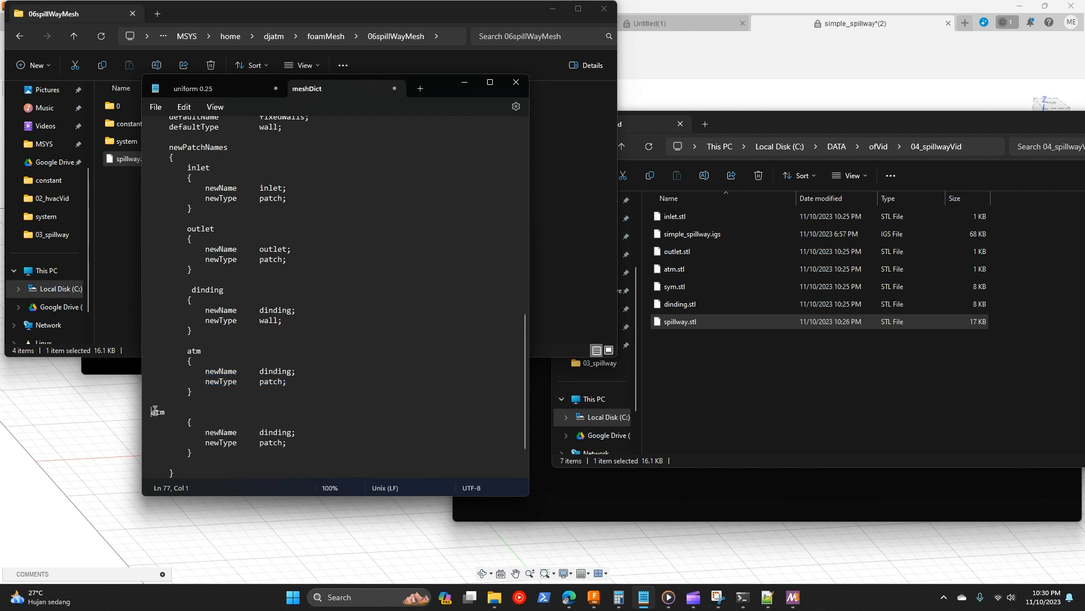
key("Tab")
Step: Rename the copied atm block to sym and set its newName to sym
double_click(192, 412)
type("sym")
left_click_drag(290, 433, 263, 434)
type("sym")
Step: Set the atm block's newName to atm, keeping patch as its newType
left_click_drag(259, 370, 298, 370)
type("atm")
left_click_drag(279, 381, 260, 381)
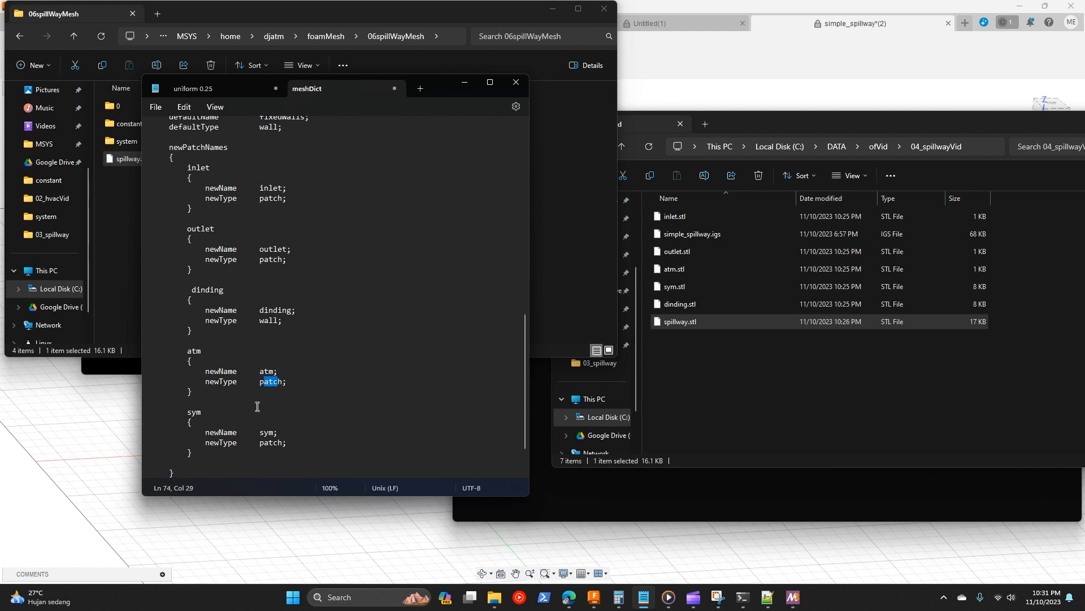
left_click(273, 381)
left_click(274, 320)
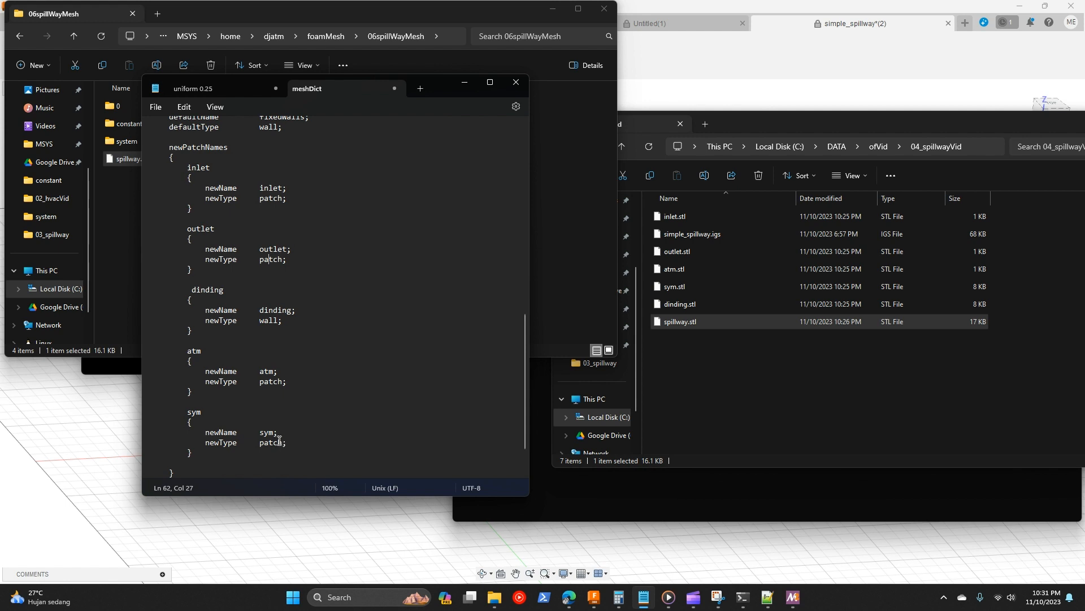
Step: Check the sym patch type and the other newPatchNames entries, and save meshDict
left_click_drag(283, 441, 266, 442)
left_click(336, 444)
scroll(192, 350, "down", 2)
scroll(221, 363, "up", 7)
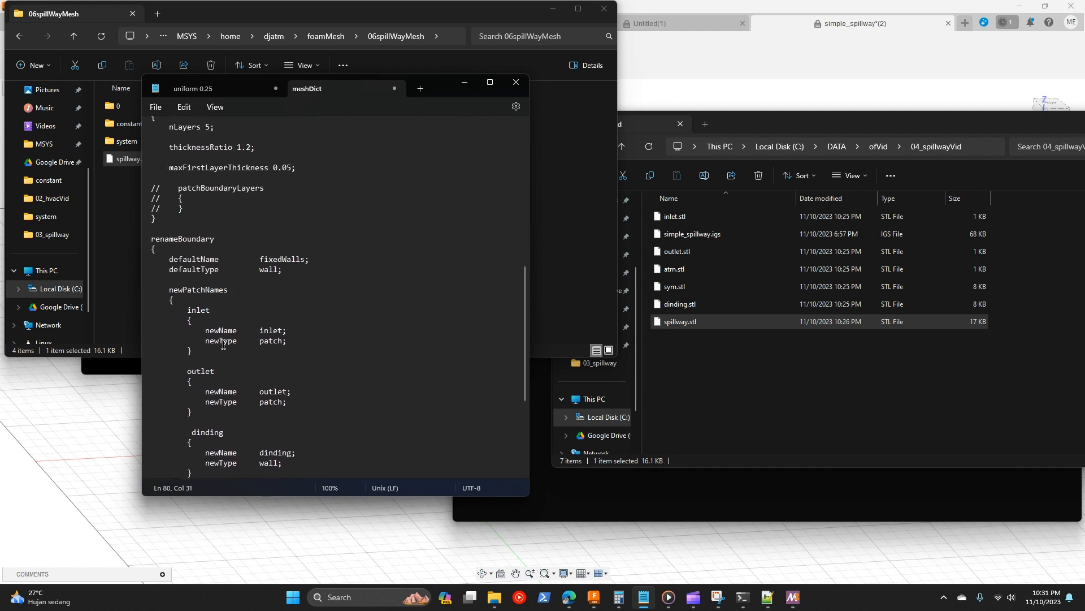
scroll(265, 355, "down", 5)
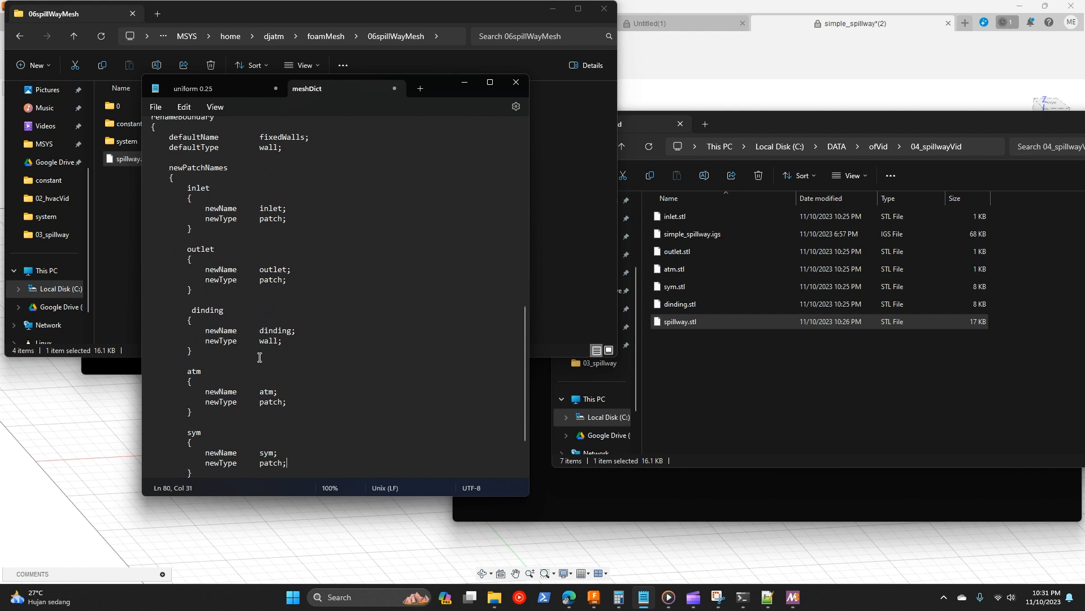
scroll(259, 357, "down", 2)
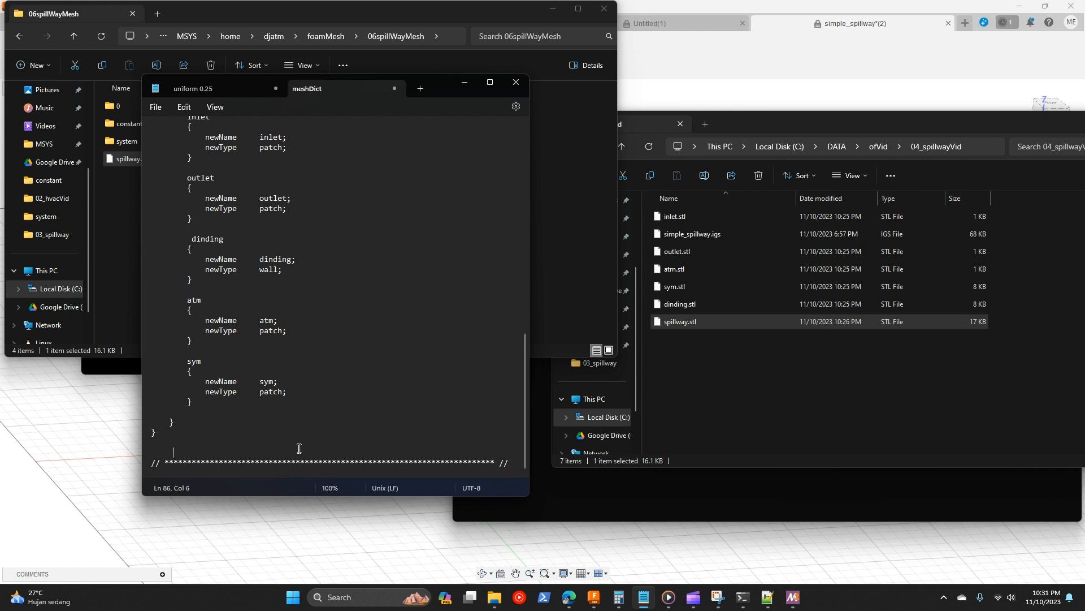
scroll(299, 449, "up", 9)
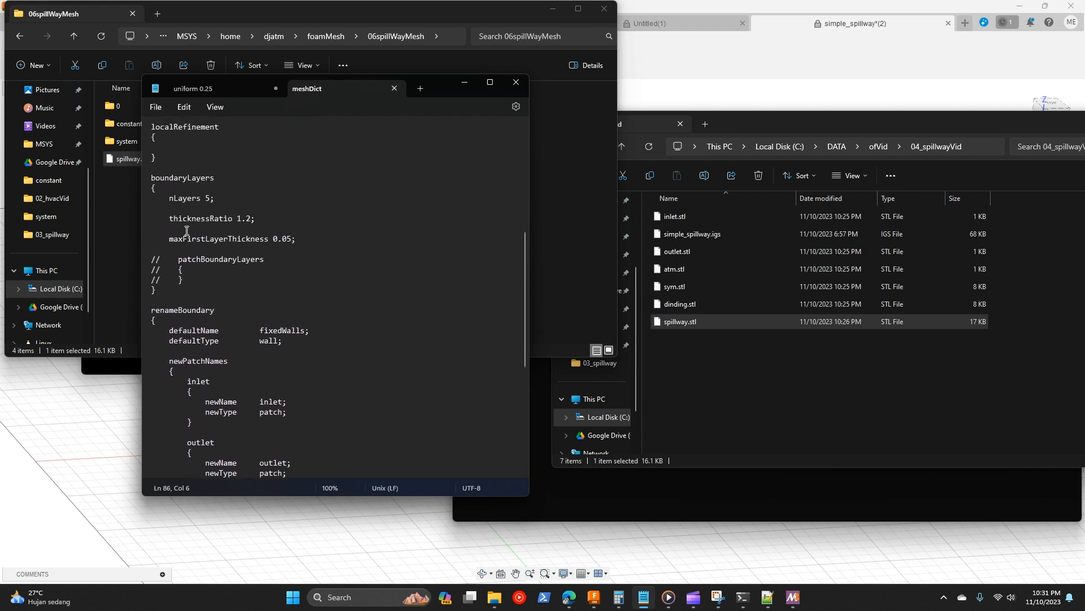
Step: Switch to the cfMesh terminal and change the working directory to foamMesh/06spillWayMesh
left_click(134, 278)
left_click(793, 597)
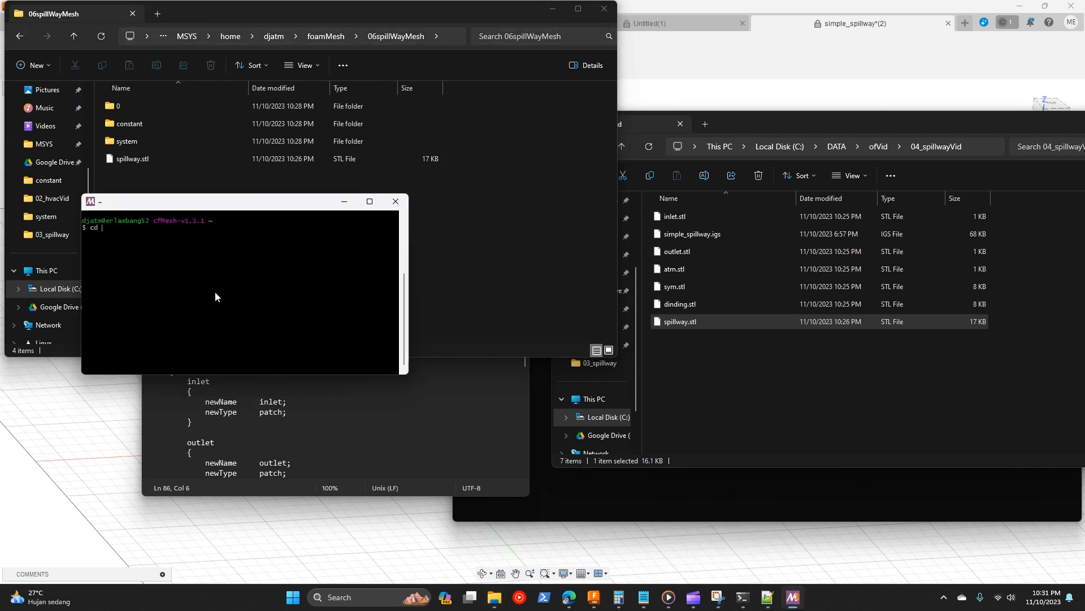
type("cd foam")
key("Tab")
type("0")
key("Tab")
key("Tab")
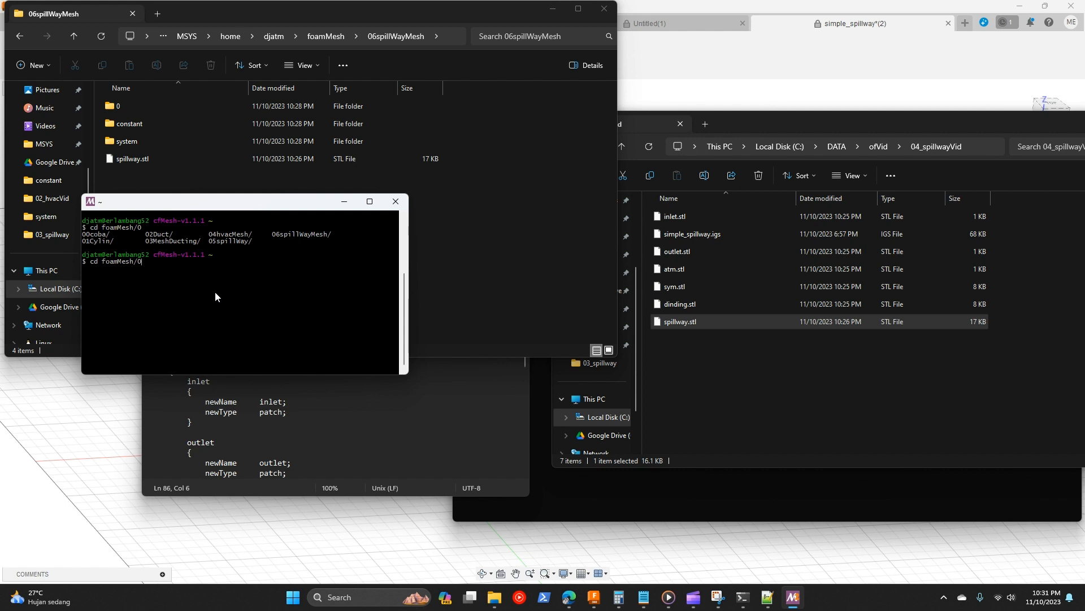
type("05")
key("BackSpace")
key("BackSpace")
type("6")
key("Tab")
key("Return")
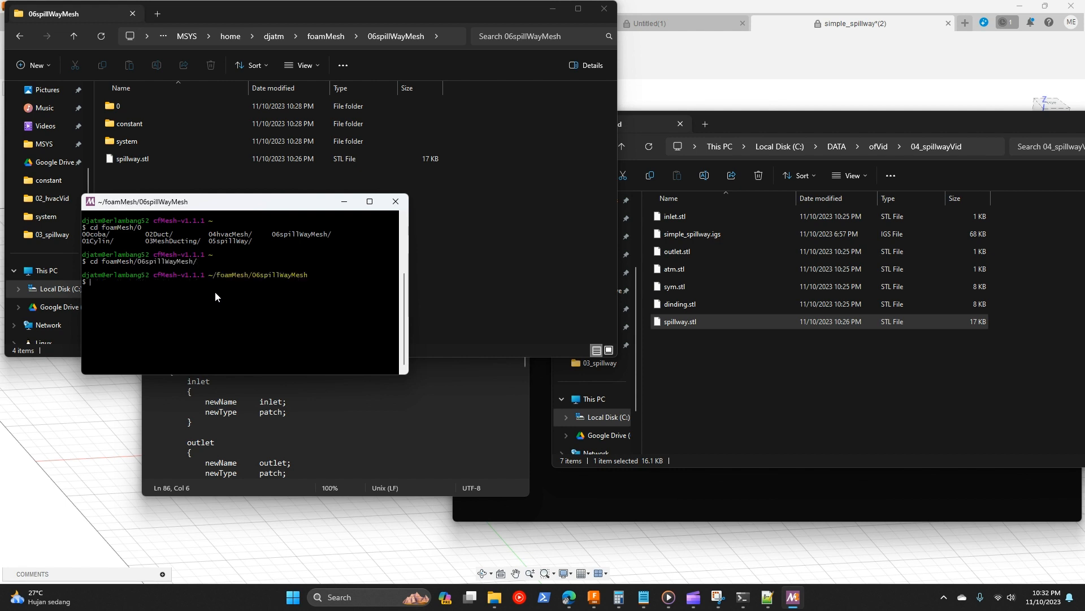
Step: List the case folder's contents, clear the terminal and list them again
type("ls")
key("Return")
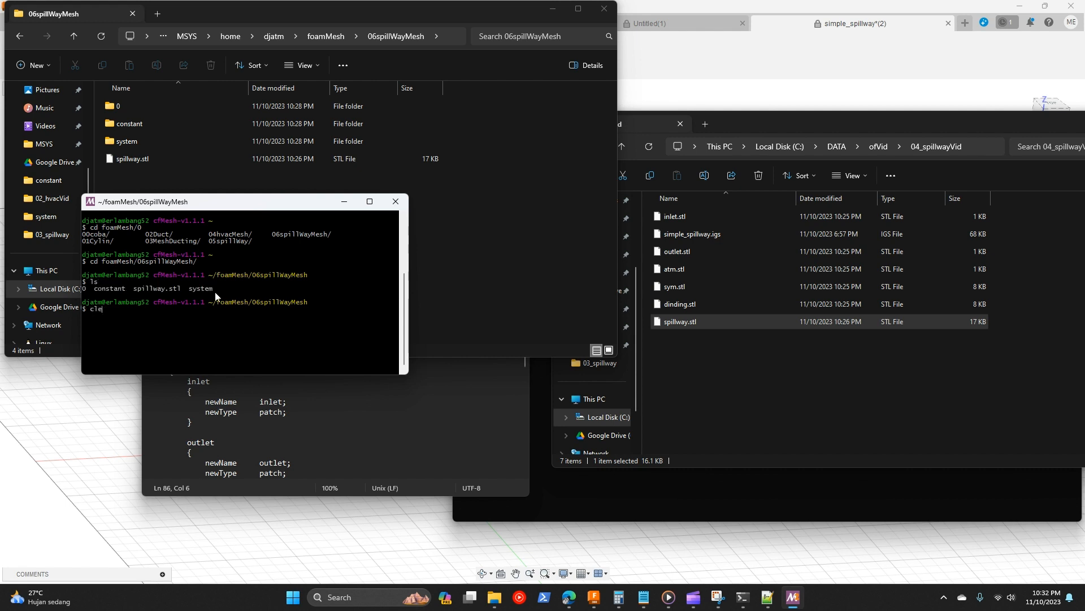
type("clear")
key("Return")
type("ls")
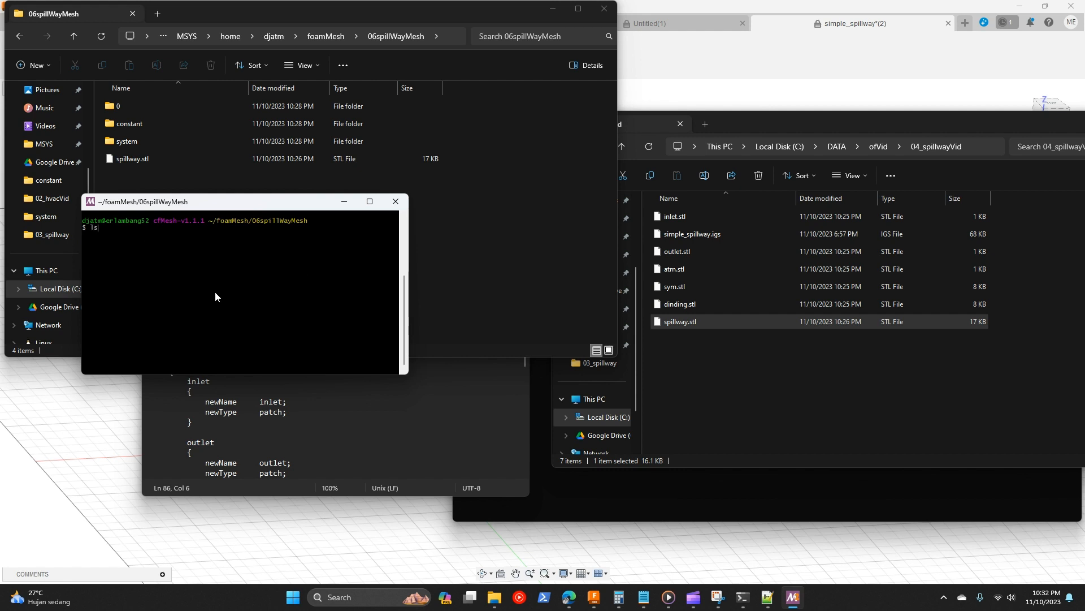
key("Return")
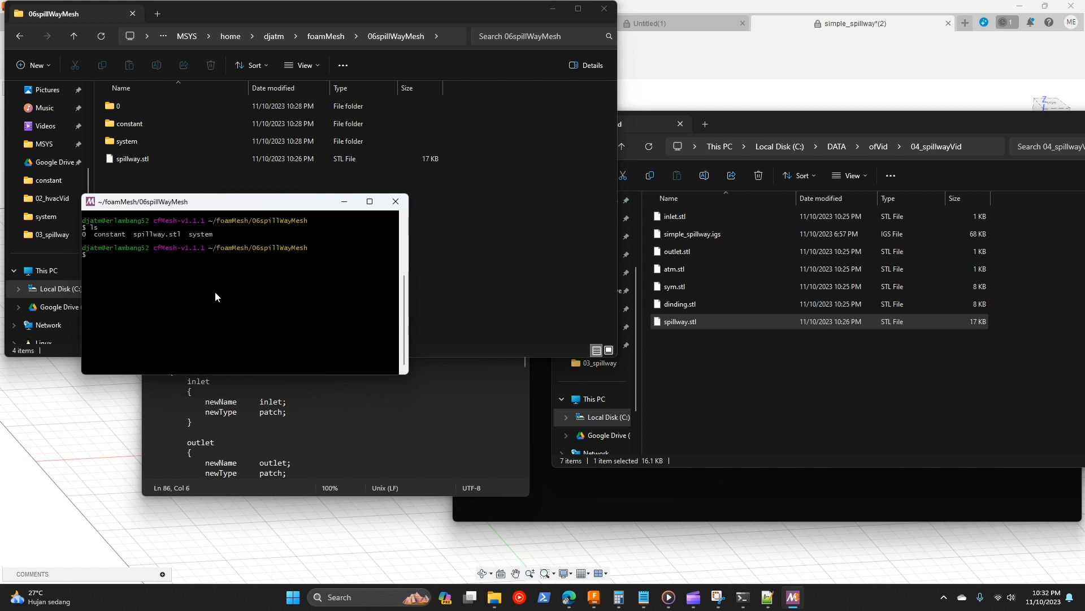
Step: Run cartesianMesh in the 06spillWayMesh case to generate the volume mesh
type("cartesianMesh")
key("Tab")
key("Return")
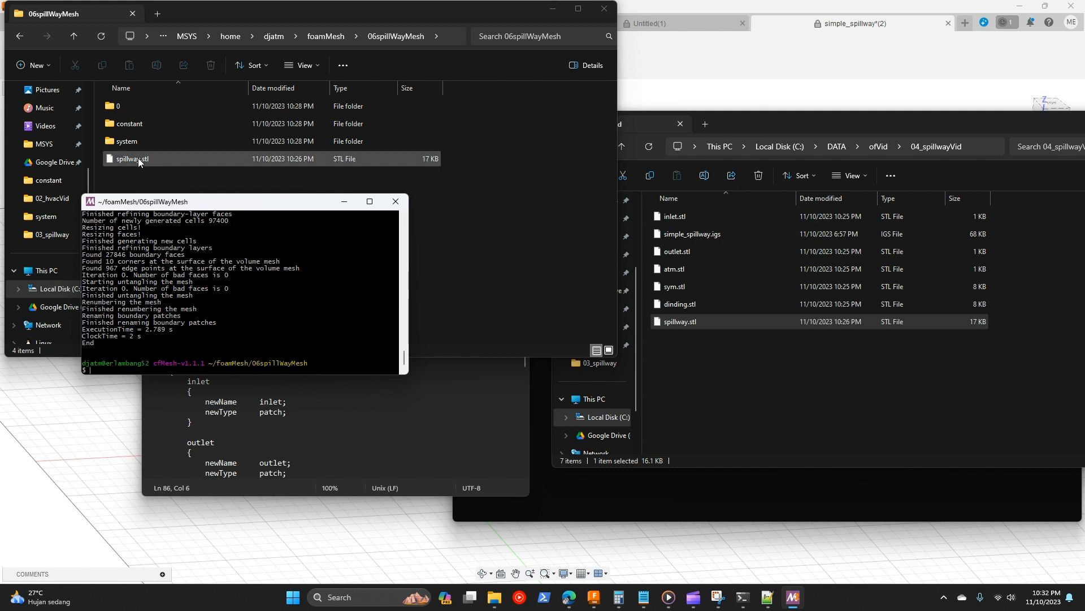
Step: Return to meshDict in Notepad and review its cell sizes, boundary layers and renamed patches
left_click(644, 599)
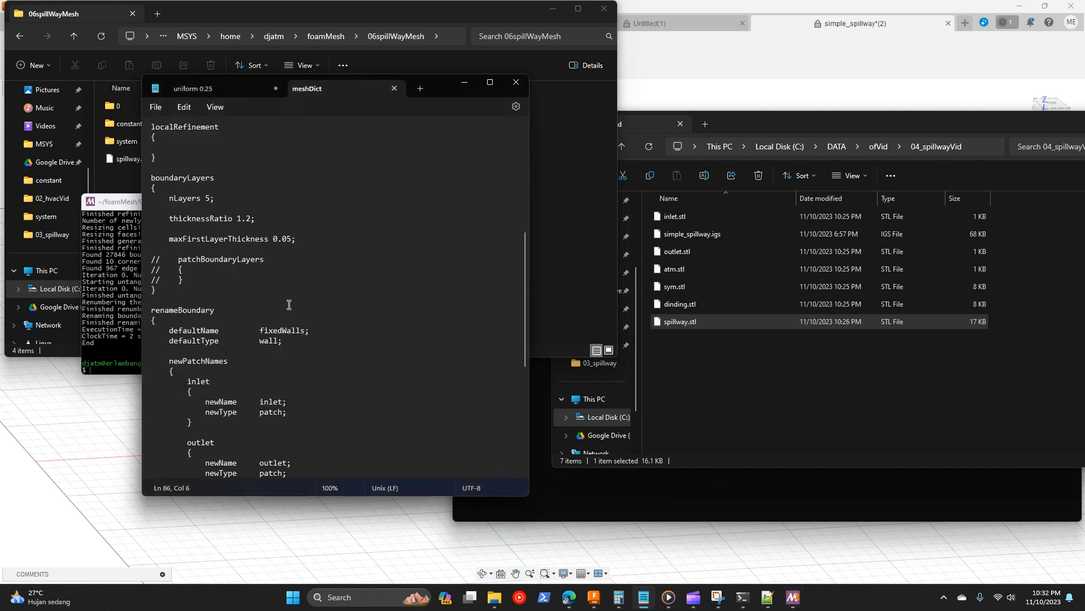
scroll(287, 302, "up", 4)
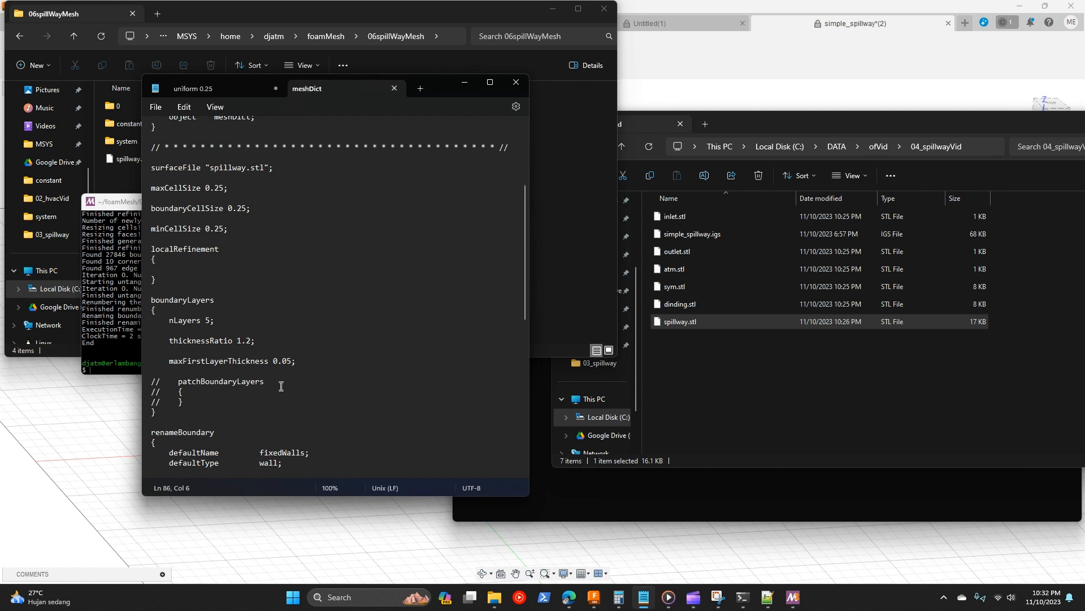
scroll(285, 396, "down", 4)
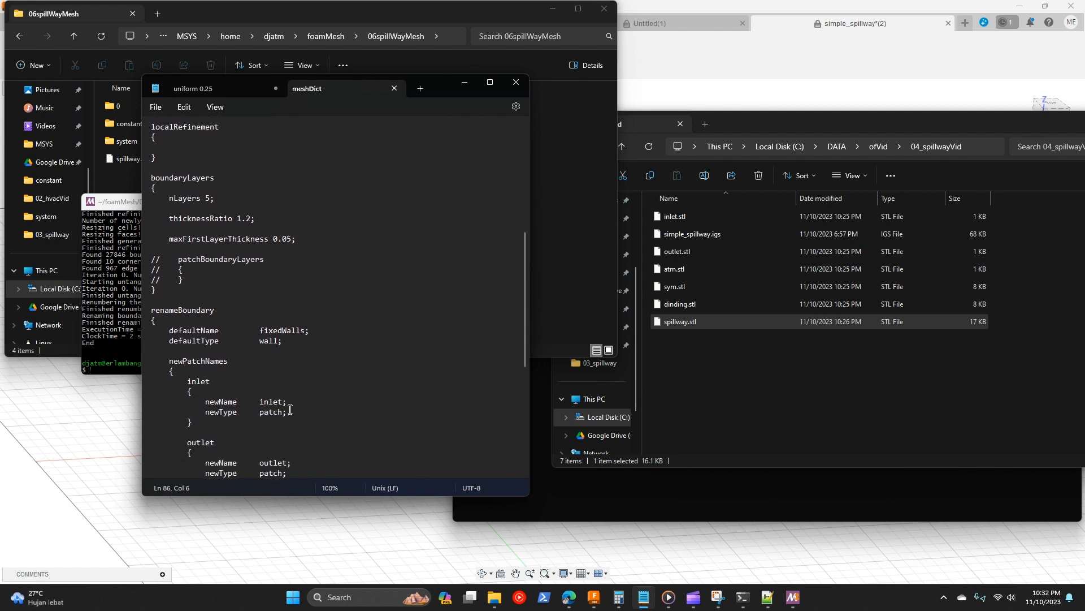
scroll(290, 410, "down", 5)
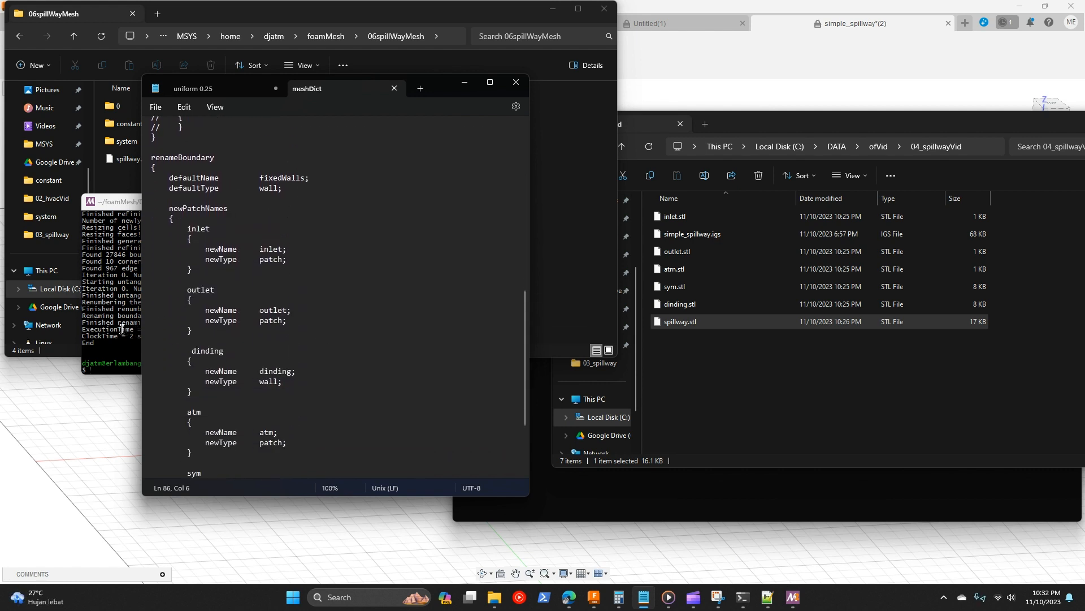
Step: Find and launch ParaView 5.11.1
left_click(122, 329)
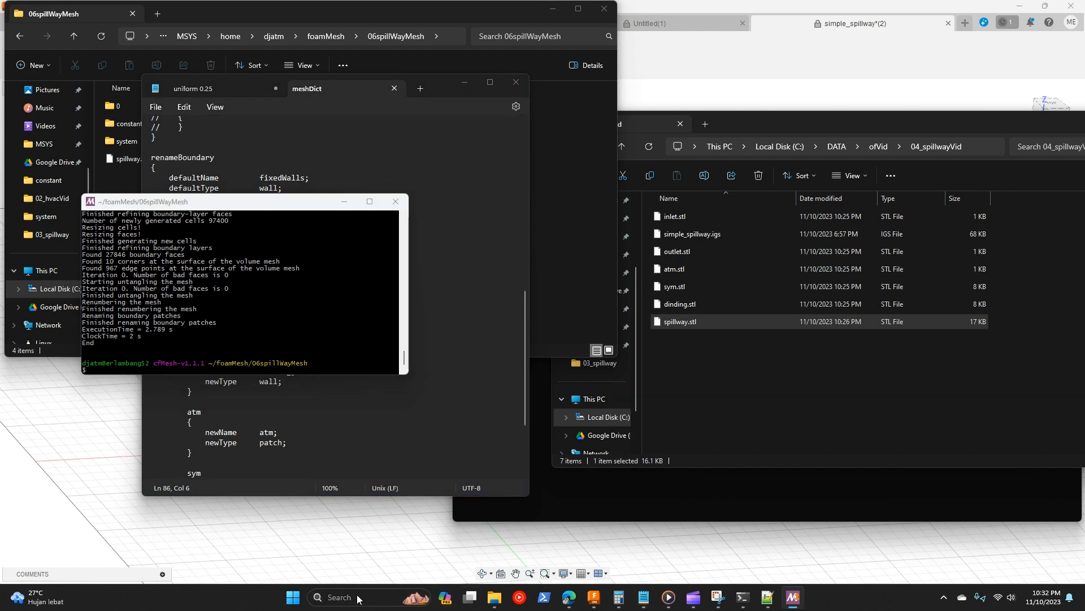
left_click(358, 598)
type("para")
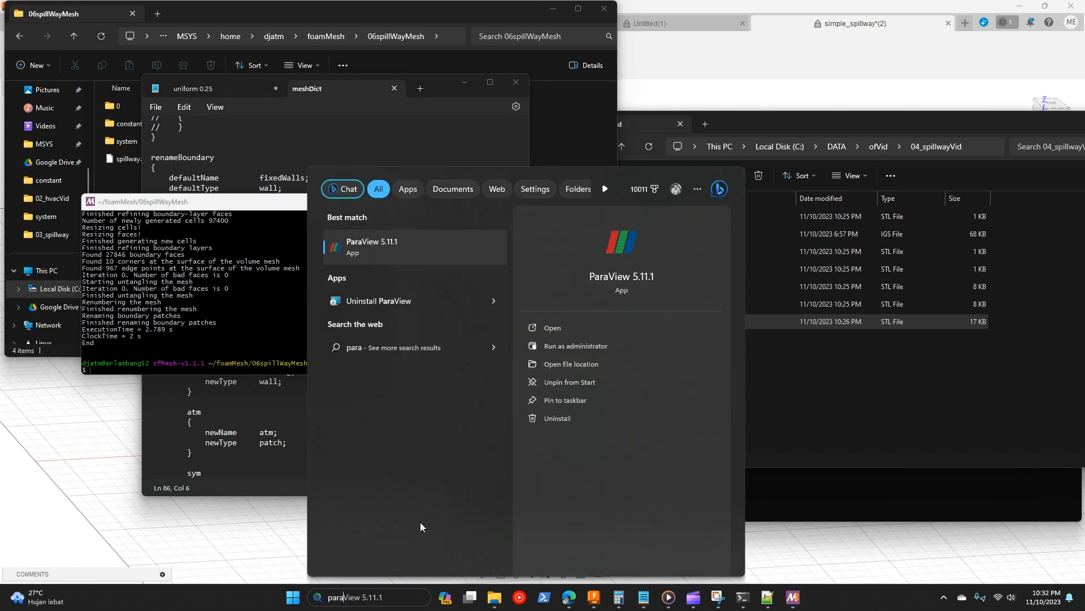
left_click(440, 250)
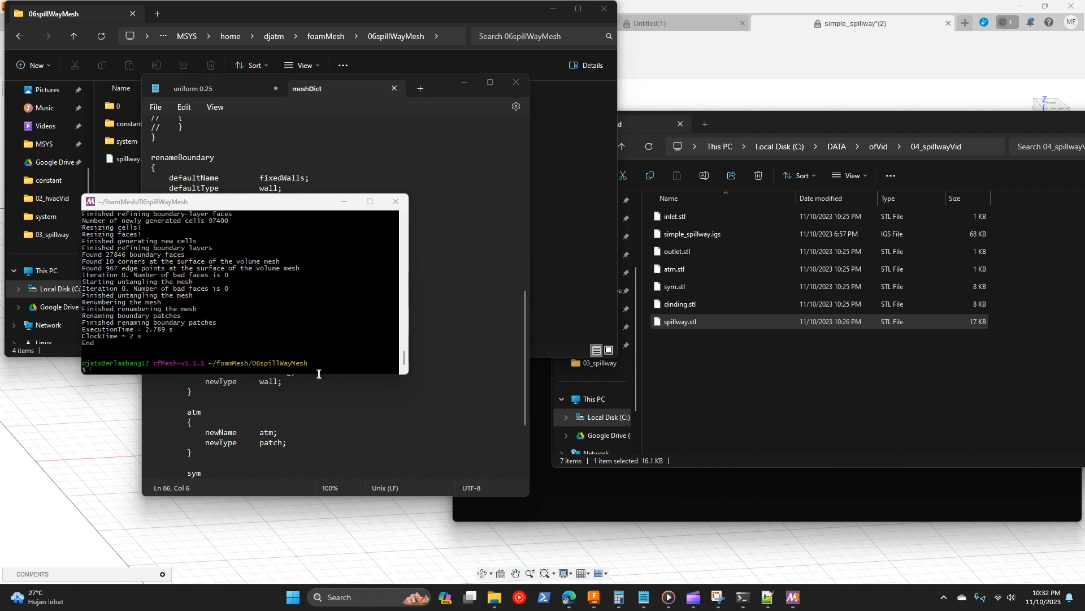
Step: Create an empty mesh.foam file in the 06spillWayMesh case folder using the touch command in the cfMesh terminal
left_click(124, 179)
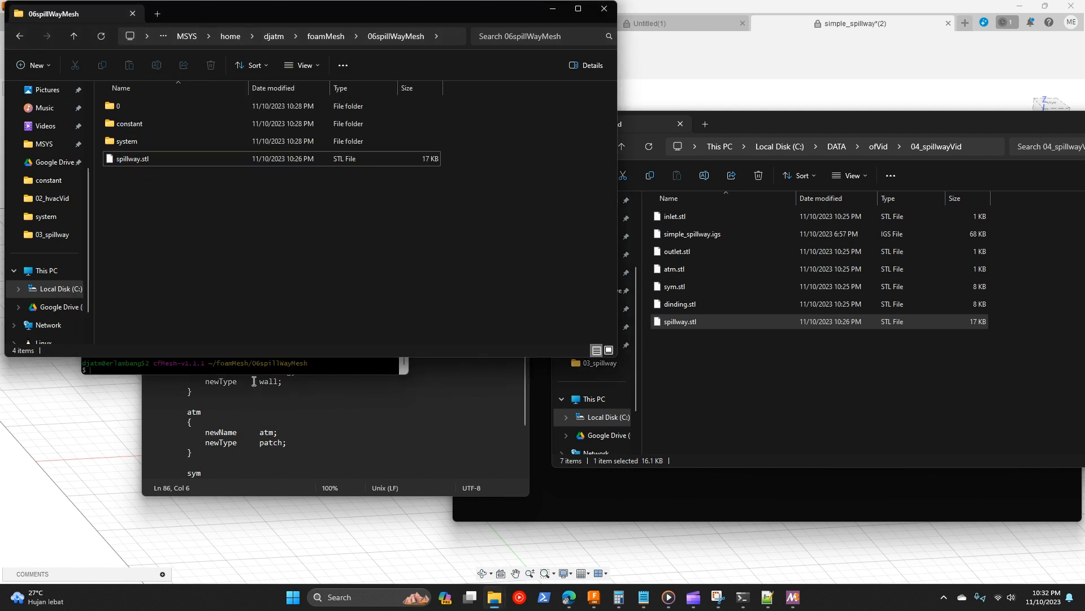
left_click(240, 368)
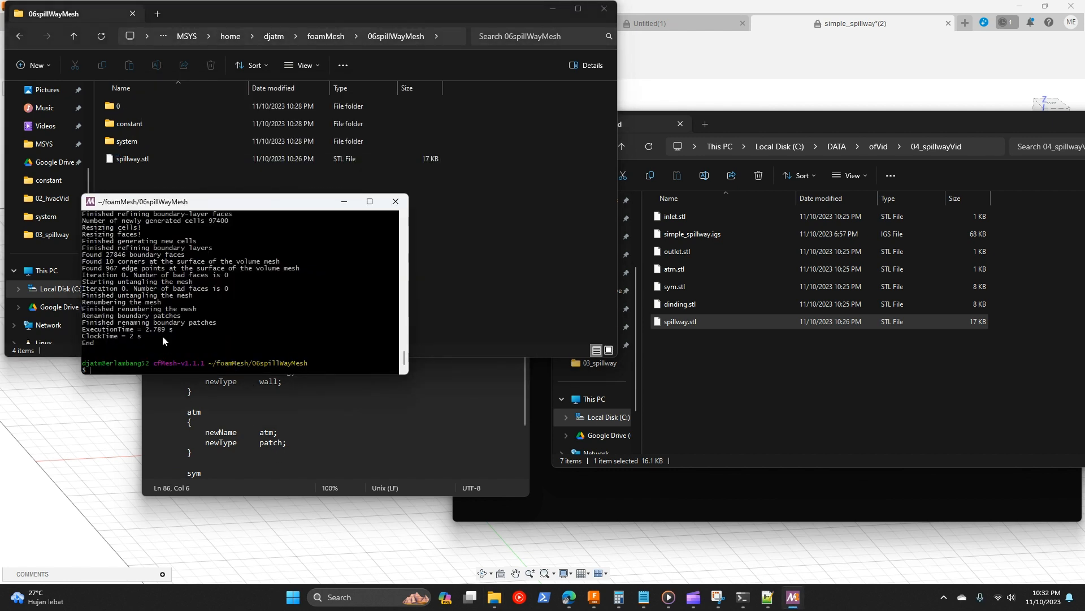
type("touch ")
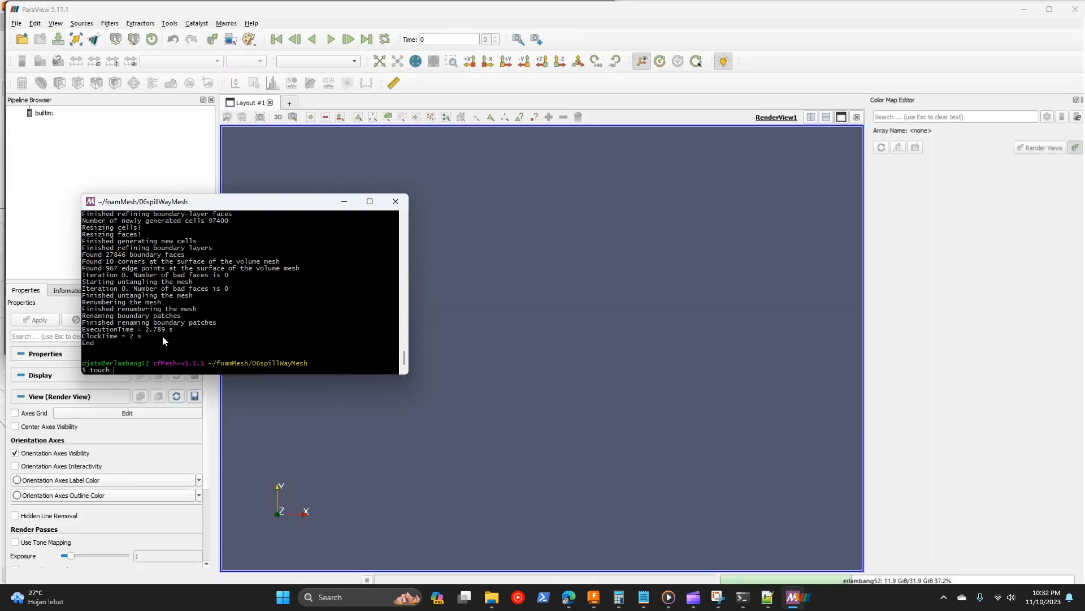
type("mesn")
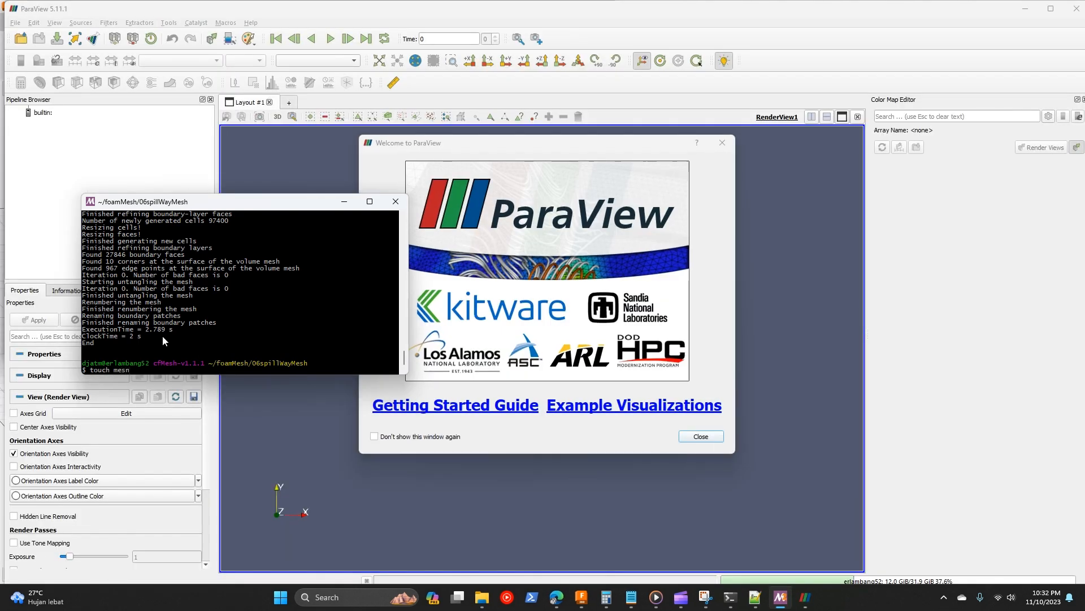
type("h.foam")
key("Return")
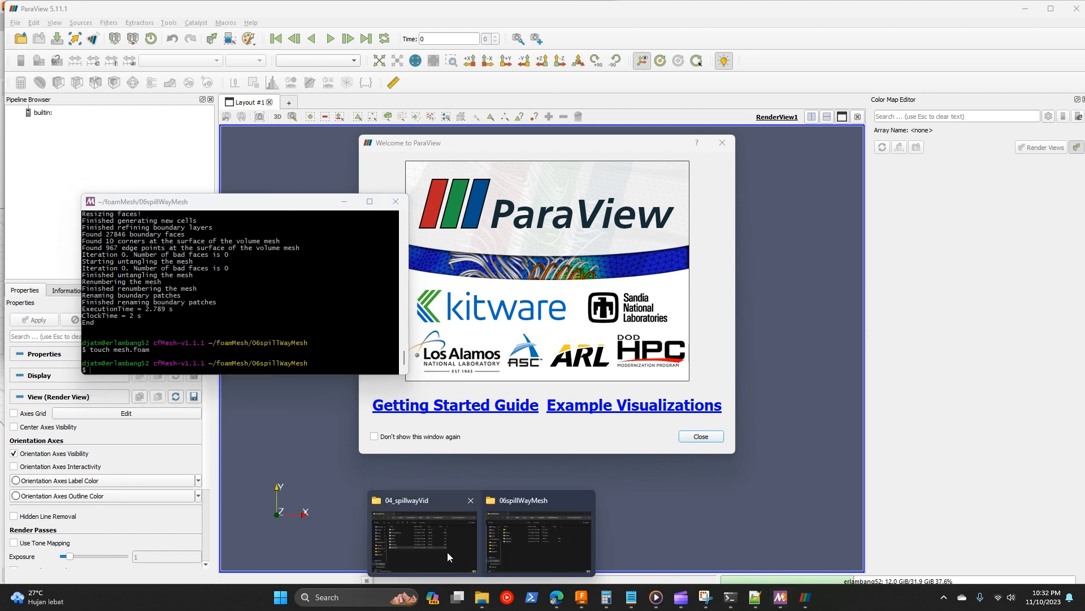
Step: Bring up the 06spillWayMesh folder in File Explorer, select mesh.foam and copy the folder's full path
left_click(447, 551)
mouse_move(491, 590)
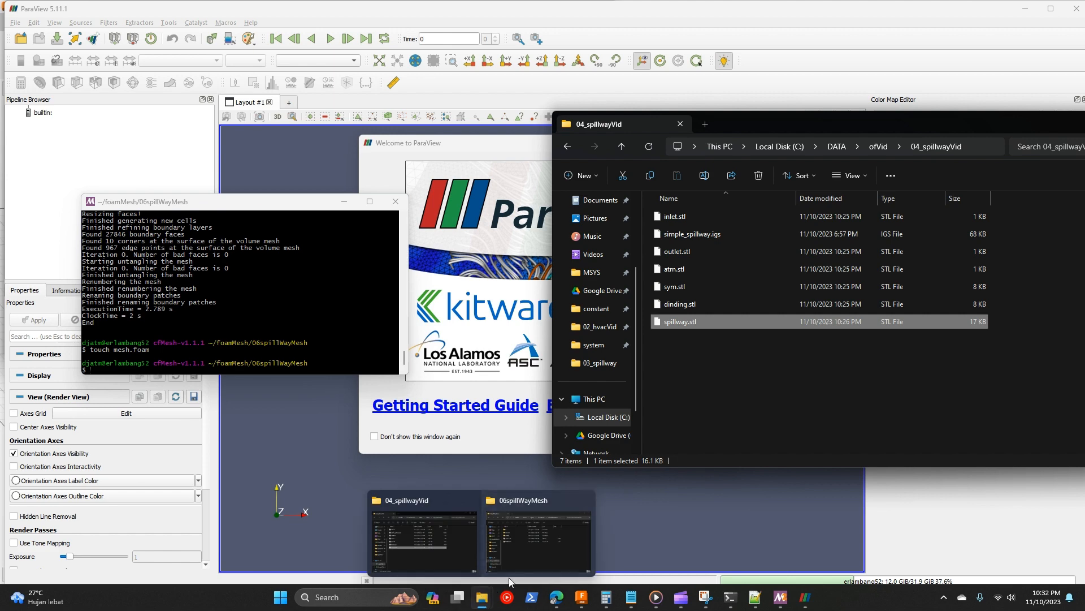
left_click(555, 541)
left_click(147, 176)
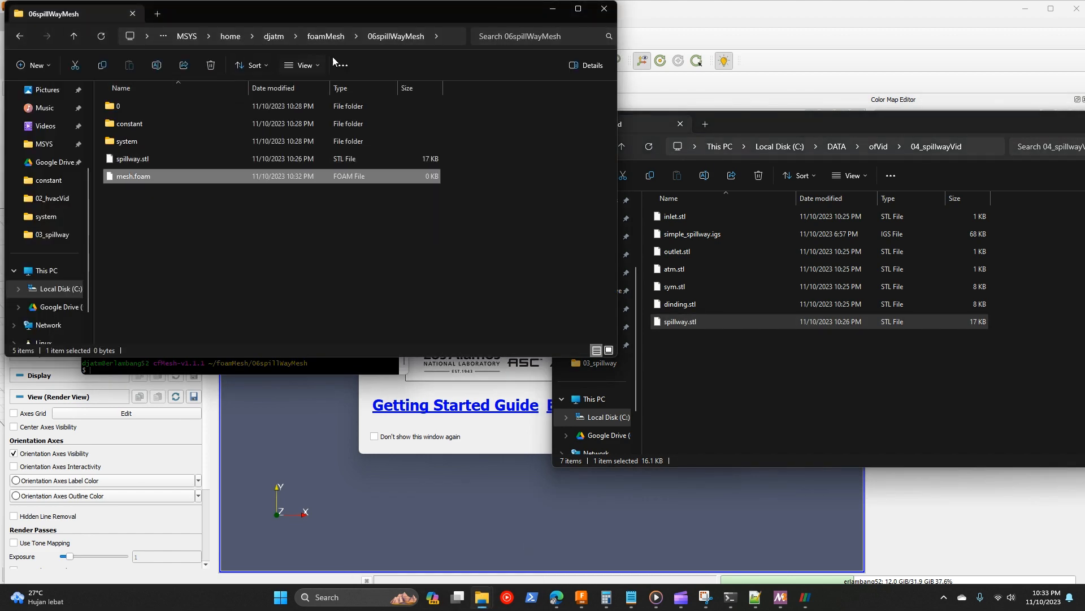
left_click(441, 36)
left_click(449, 35)
left_click(448, 36)
key("ctrl+c")
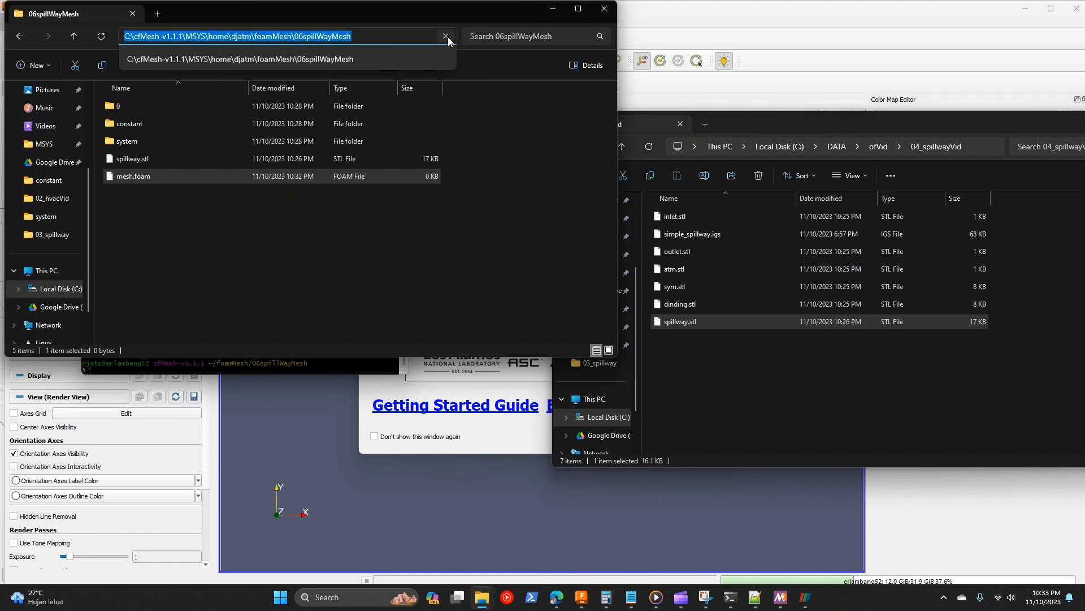
Step: Switch to ParaView, dismiss the welcome window, and load mesh.foam from the copied 06spillWayMesh path
left_click(365, 498)
left_click(701, 437)
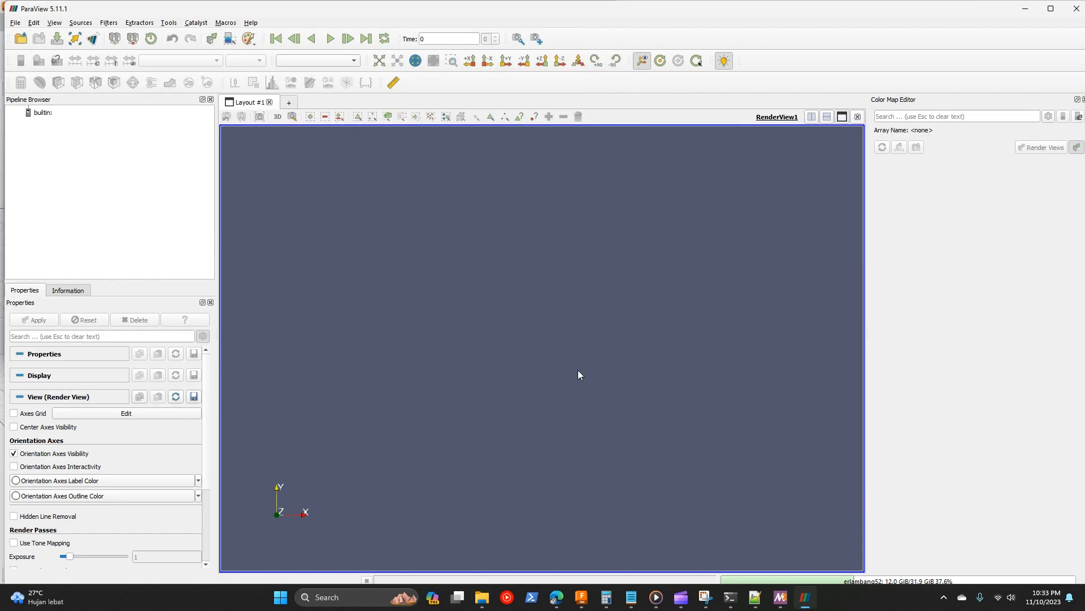
left_click(22, 40)
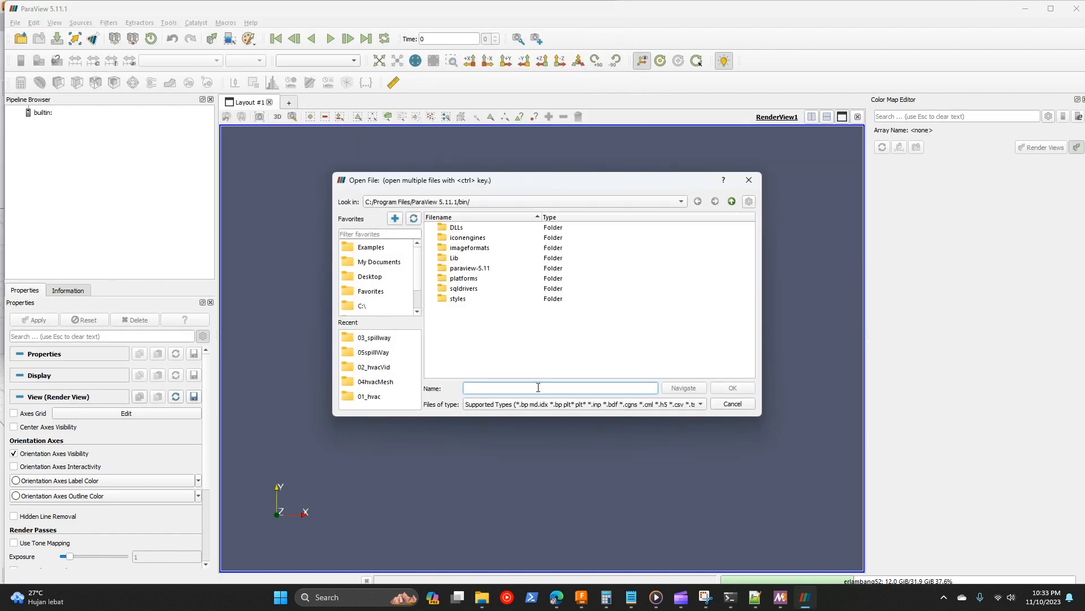
key("ctrl+v")
key("Return")
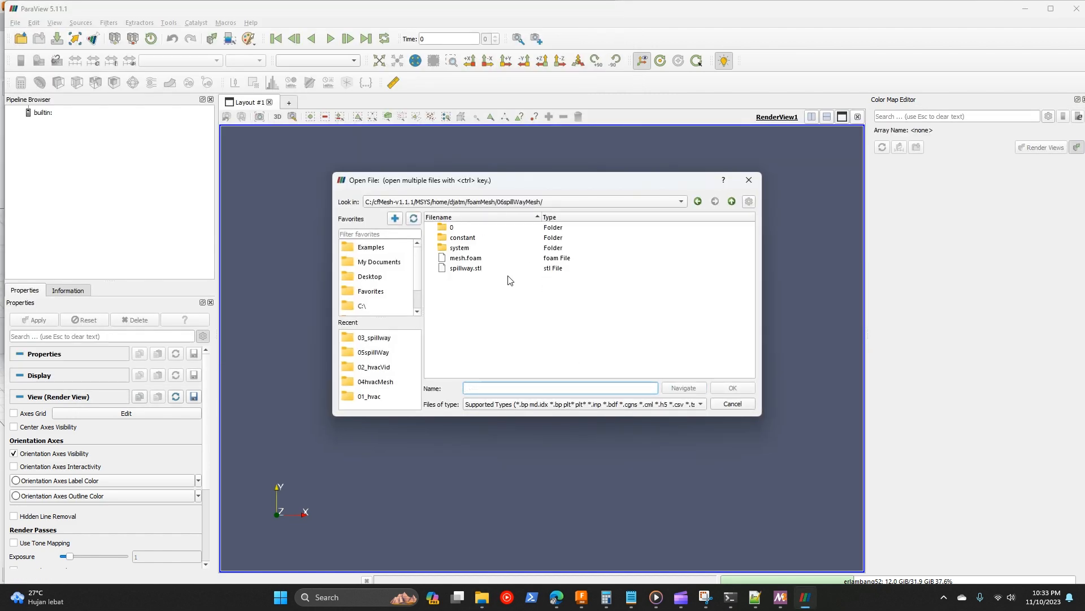
left_click(483, 260)
left_click(740, 388)
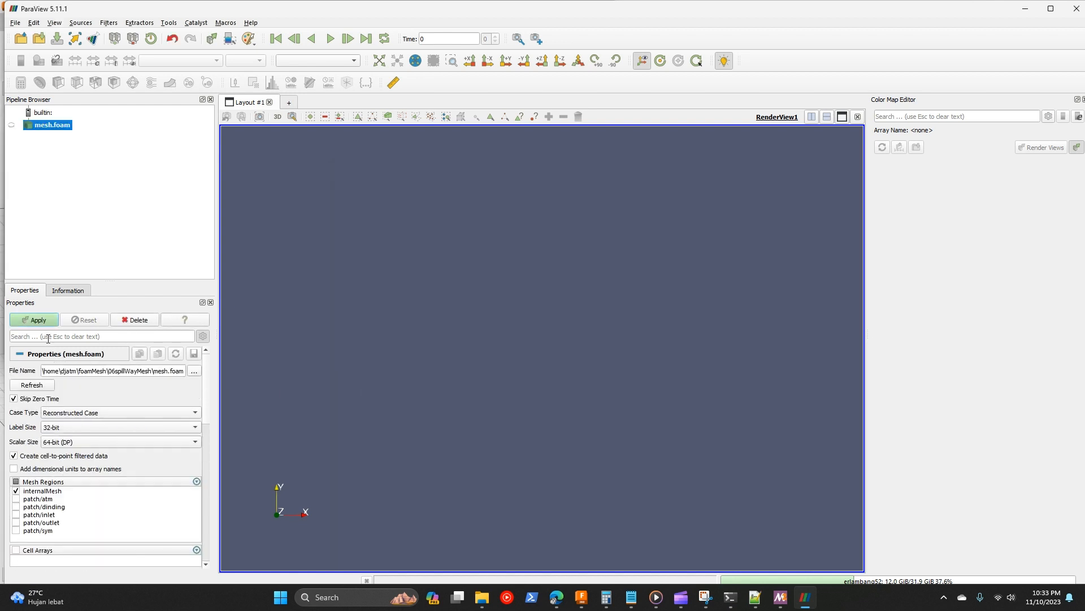
left_click(36, 319)
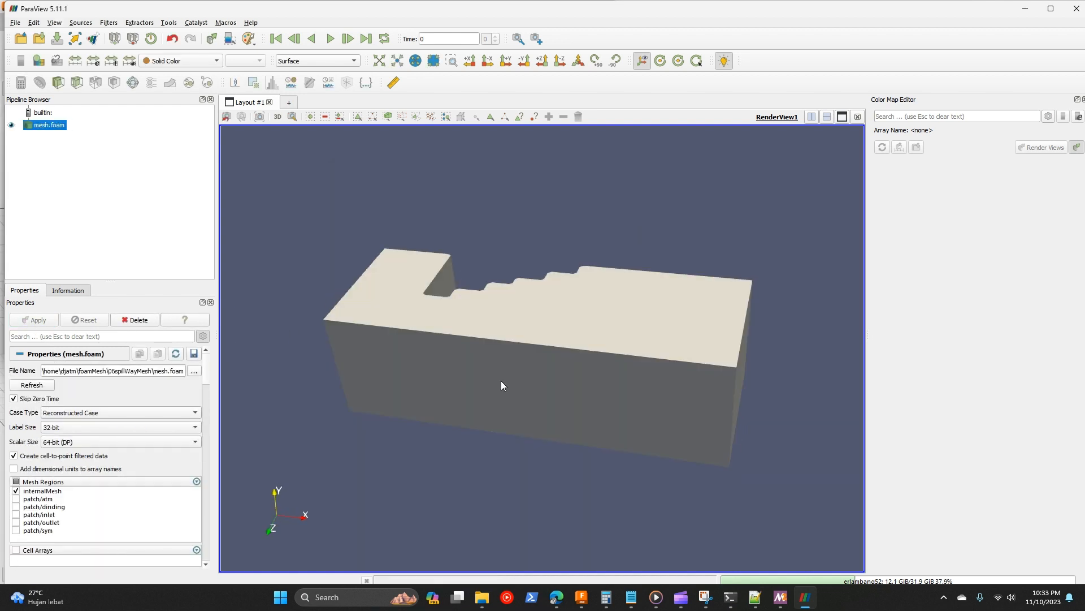
Step: Display the spillway mesh as Surface With Edges and inspect its cells and boundary layers around the steps
left_click_drag(501, 385, 387, 175)
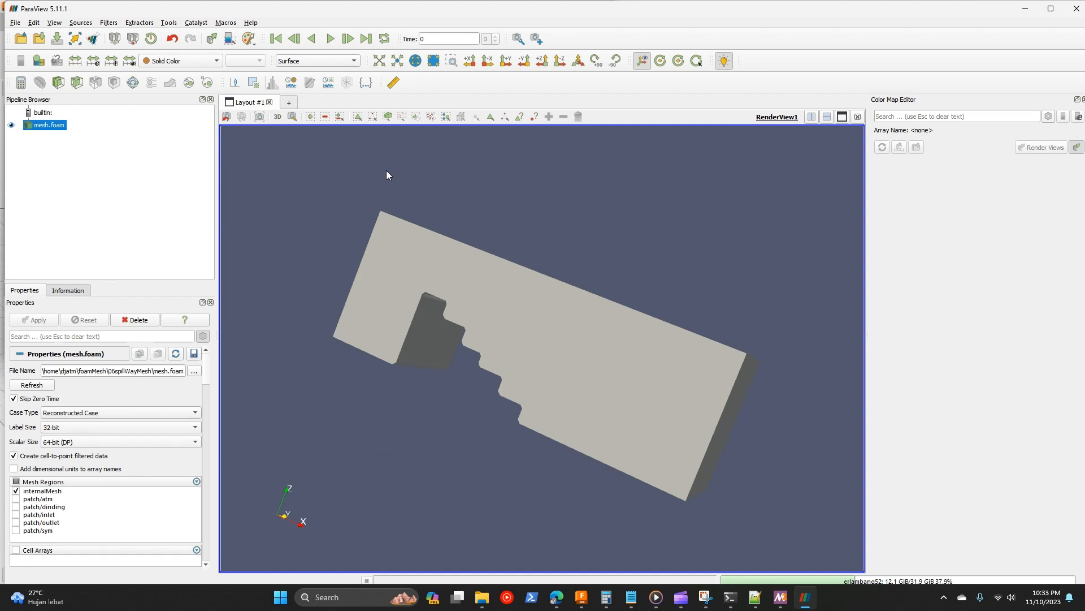
left_click(328, 63)
left_click(330, 84)
left_click_drag(497, 294, 520, 431)
scroll(512, 368, "up", 5)
scroll(506, 368, "up", 3)
scroll(482, 361, "down", 6)
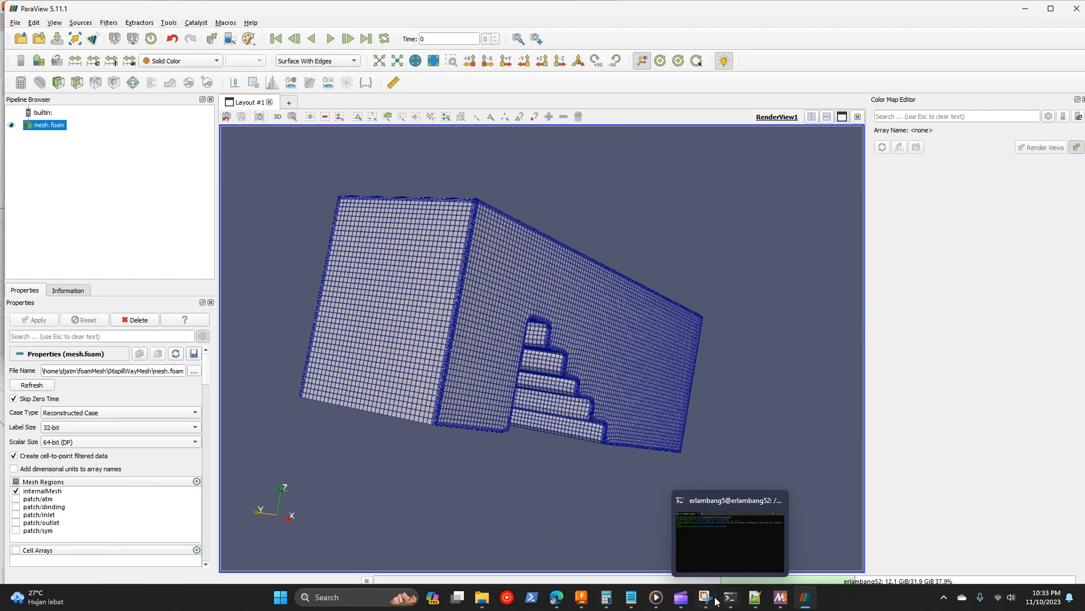
Step: Switch to the cfMesh terminal and run checkMesh on the 06spillWayMesh case
left_click(780, 597)
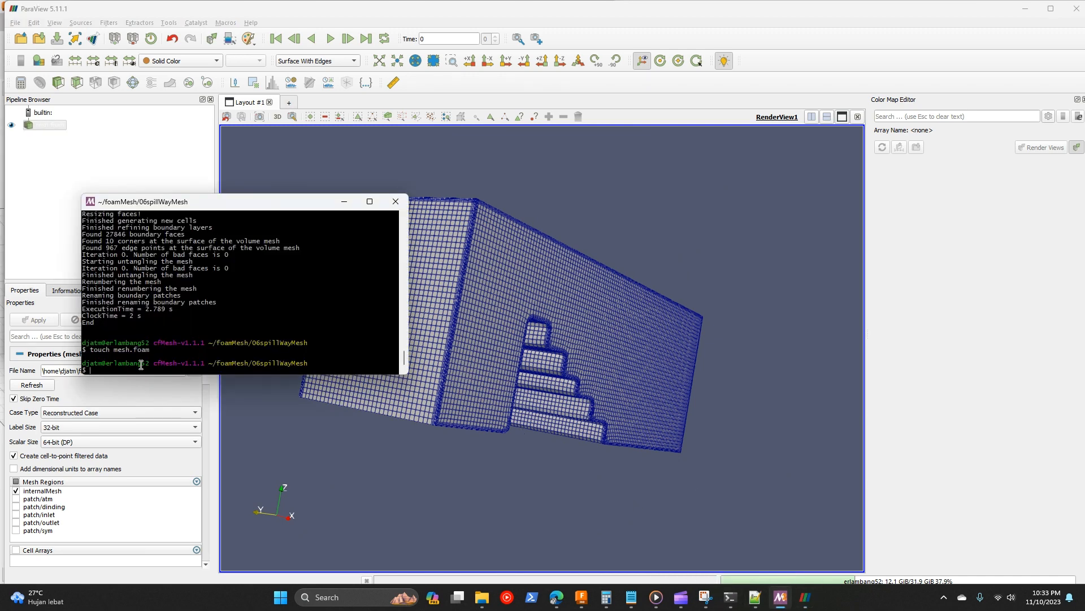
type("checkMesh")
key("Return")
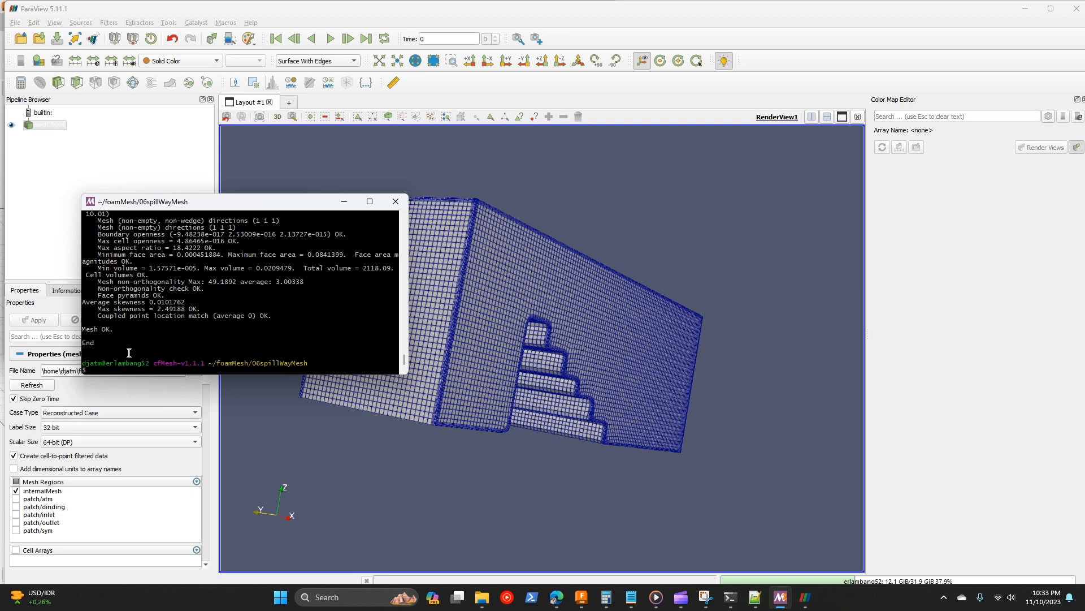
Step: Examine the checkMesh report's cell statistics and its table of boundary patches
scroll(133, 349, "up", 7)
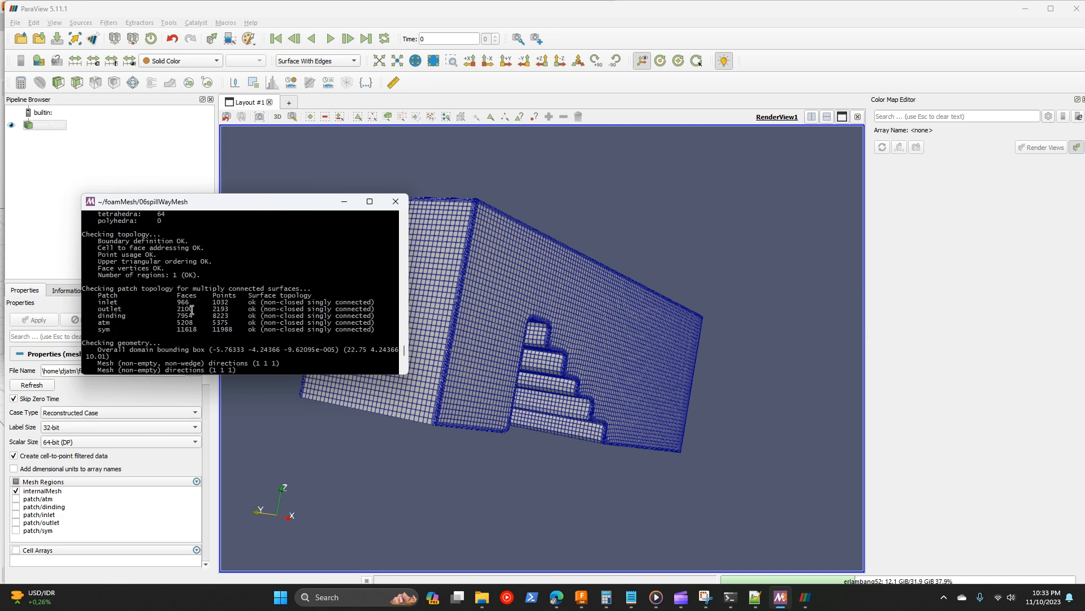
scroll(110, 308, "up", 7)
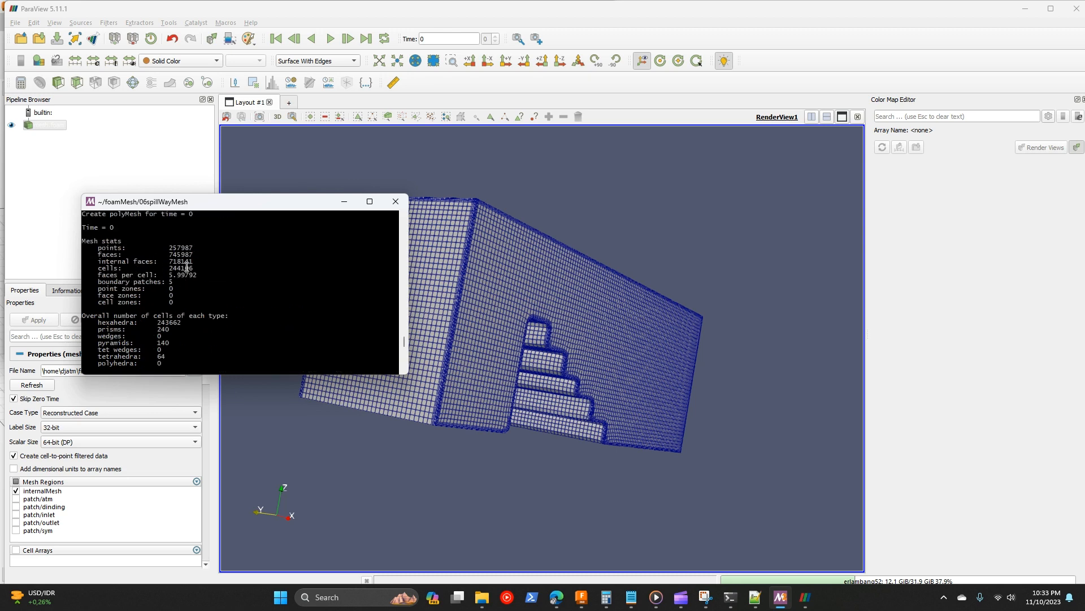
scroll(184, 294, "down", 2)
scroll(170, 294, "down", 1)
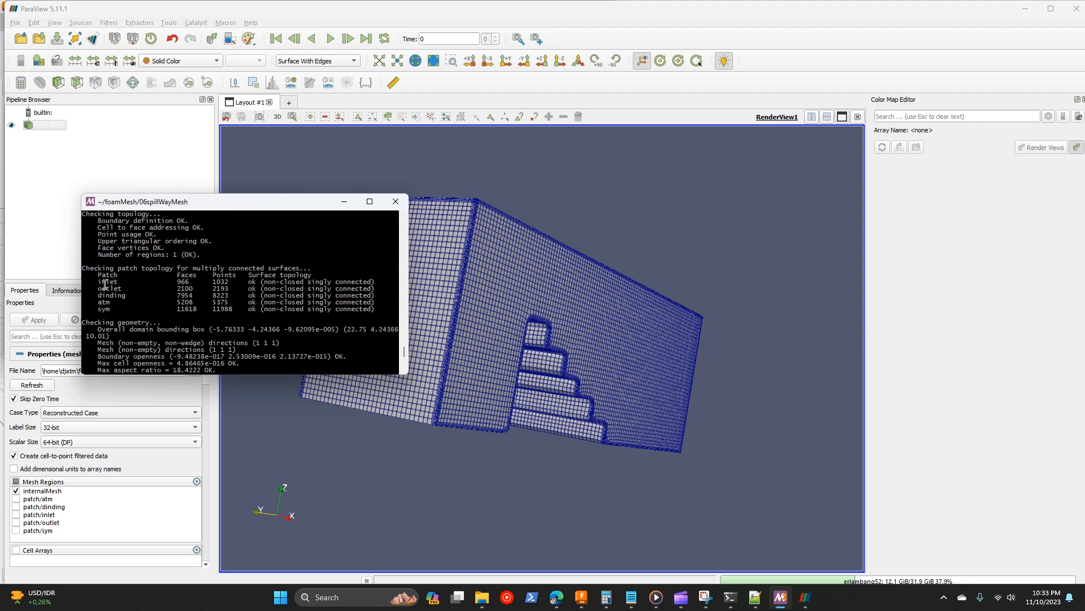
left_click_drag(98, 280, 145, 309)
left_click_drag(268, 282, 272, 289)
left_click(249, 300)
Step: Return to ParaView, hide the internalMesh region and display only patch/atm
left_click(313, 490)
left_click(16, 491)
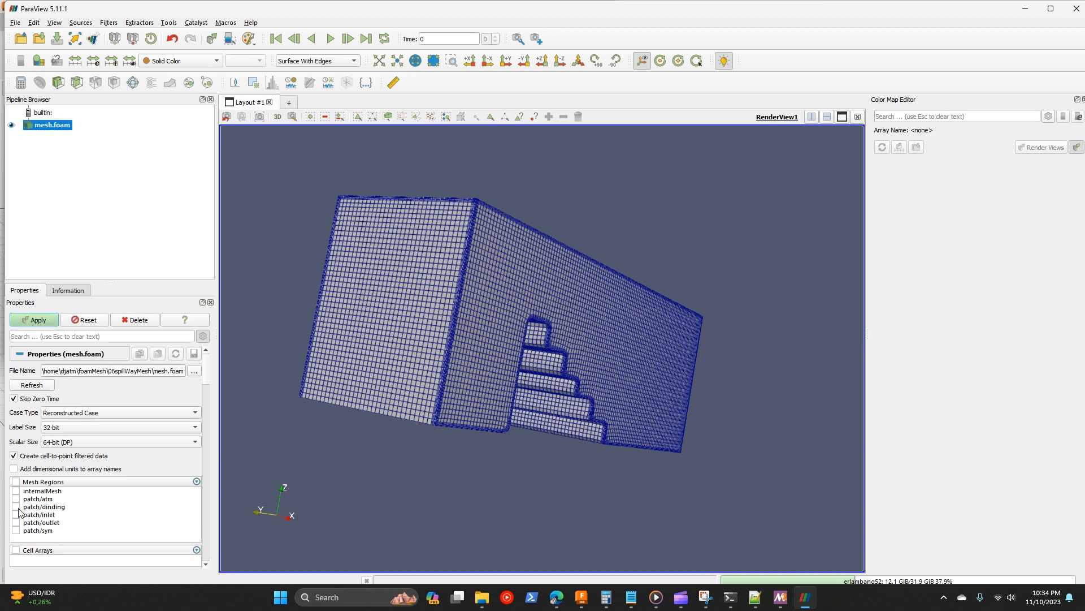
left_click(16, 499)
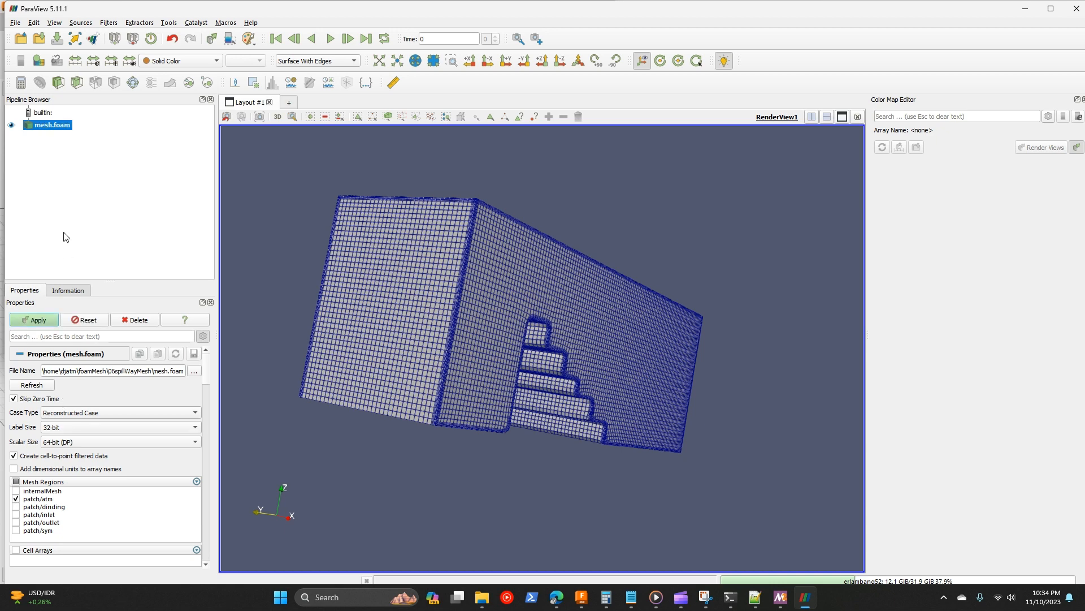
left_click(39, 324)
left_click_drag(441, 293, 447, 354)
Step: Add the patch/dinding and patch/inlet regions to the displayed mesh, applying each and inspecting its location
left_click(15, 506)
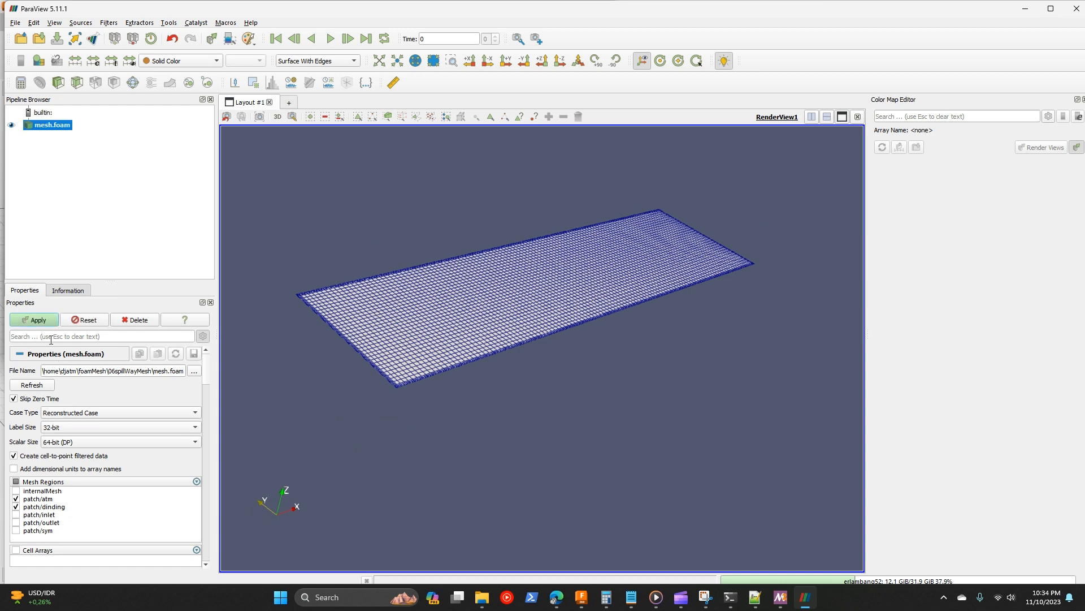
left_click(40, 323)
left_click_drag(478, 382, 463, 362)
left_click(16, 515)
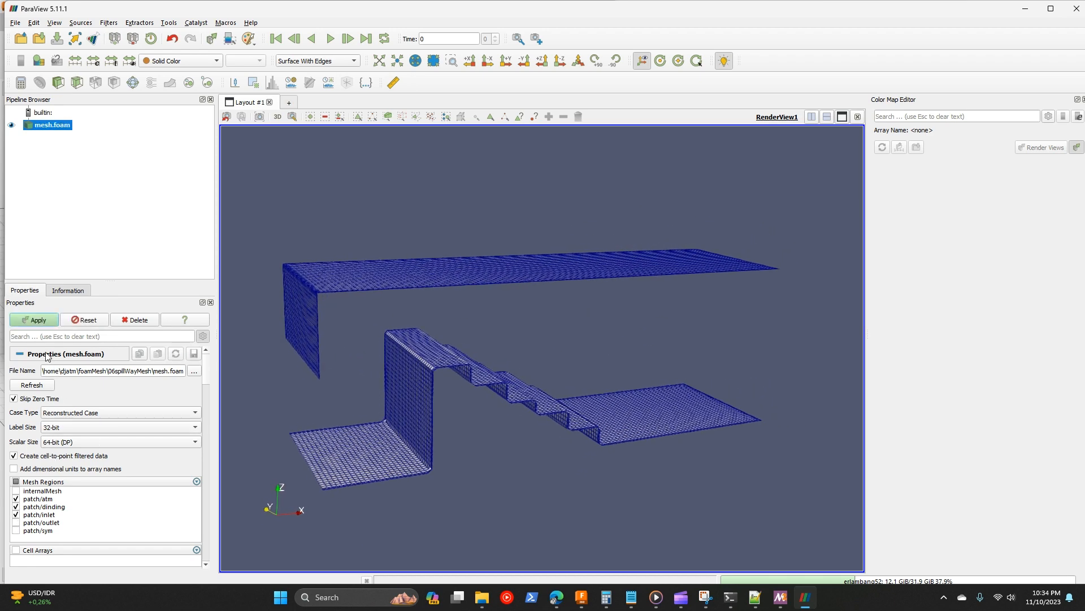
left_click(46, 319)
left_click_drag(314, 456, 339, 413)
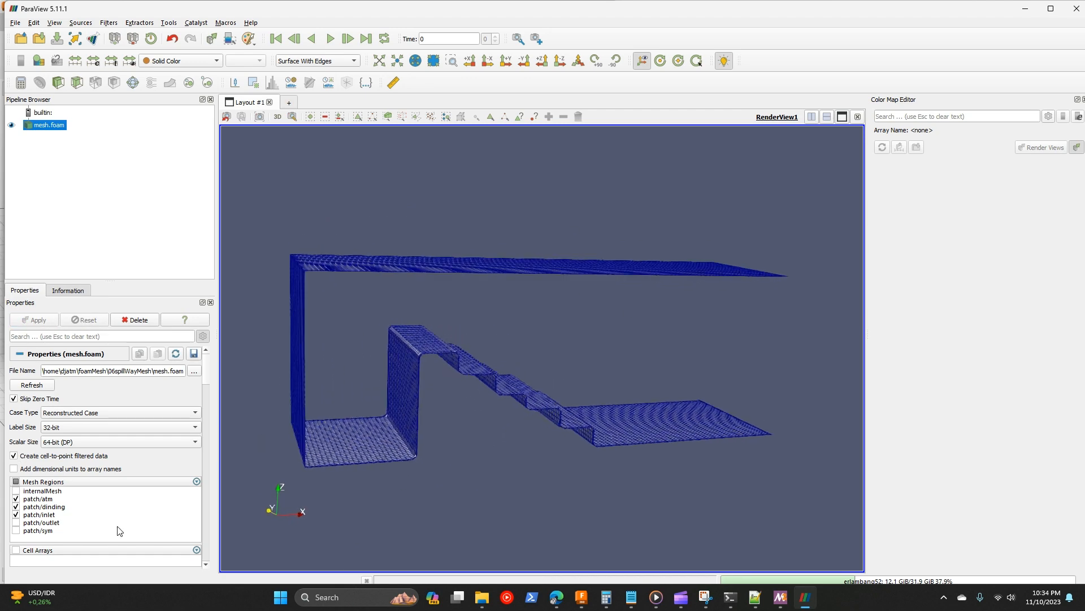
Step: Add the patch/outlet and patch/sym regions to the displayed mesh and inspect the complete set of boundaries
left_click(16, 522)
left_click(45, 320)
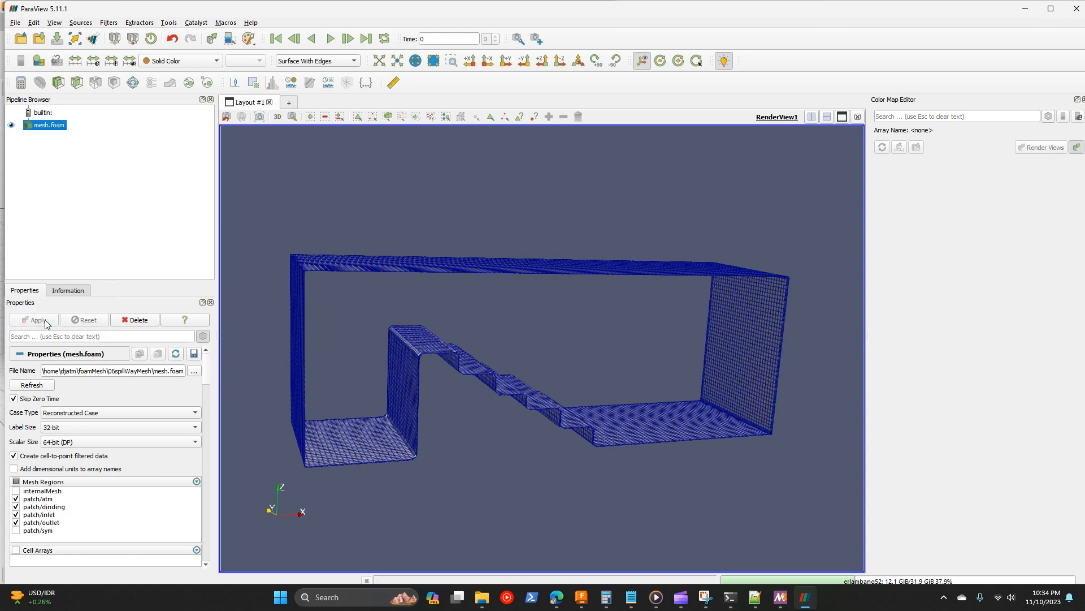
left_click(16, 530)
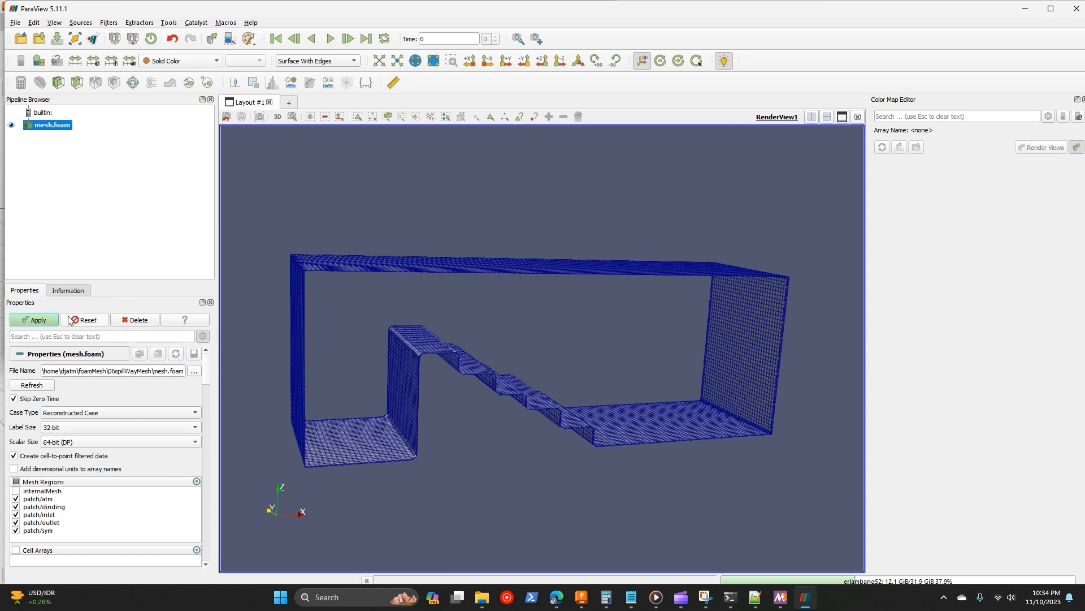
left_click(45, 320)
left_click_drag(537, 407, 457, 399)
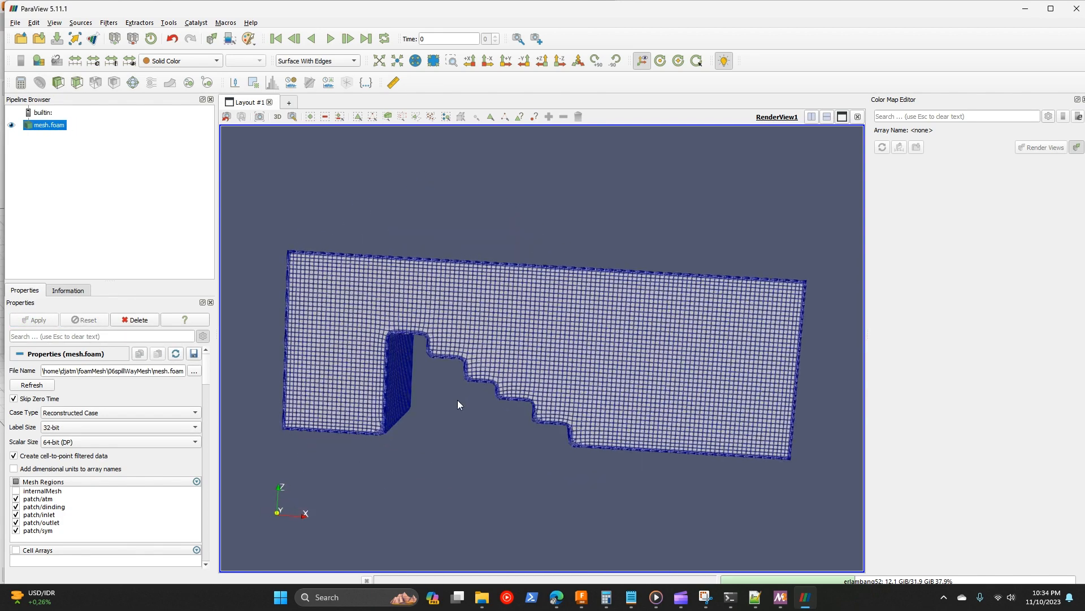
Step: Close ParaView, open the constant folder of the 06spillWayMesh case in File Explorer and select the polyMesh folder
left_click(1076, 9)
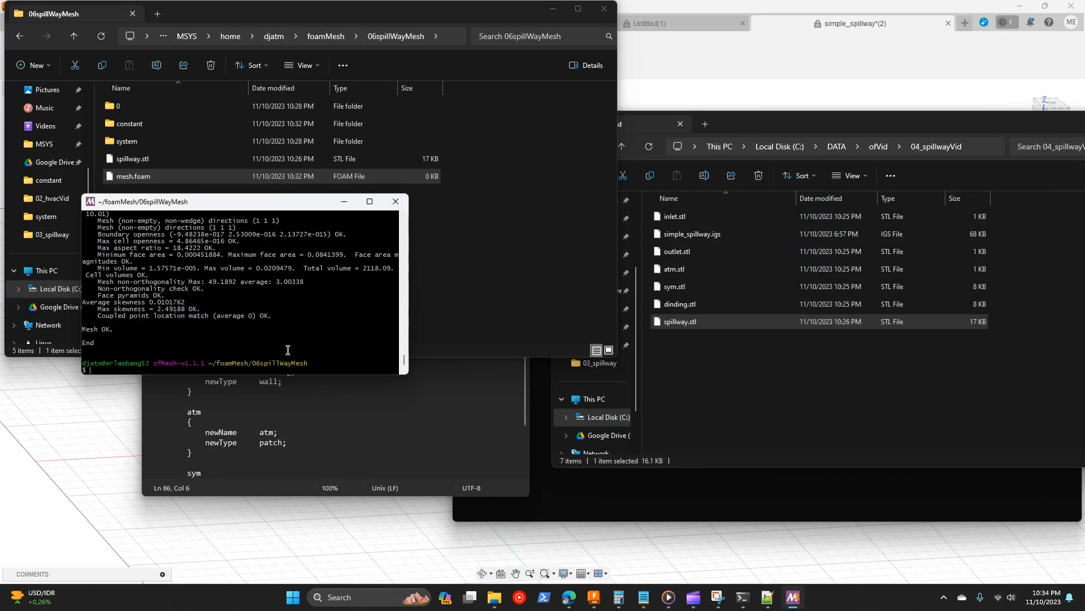
left_click(517, 271)
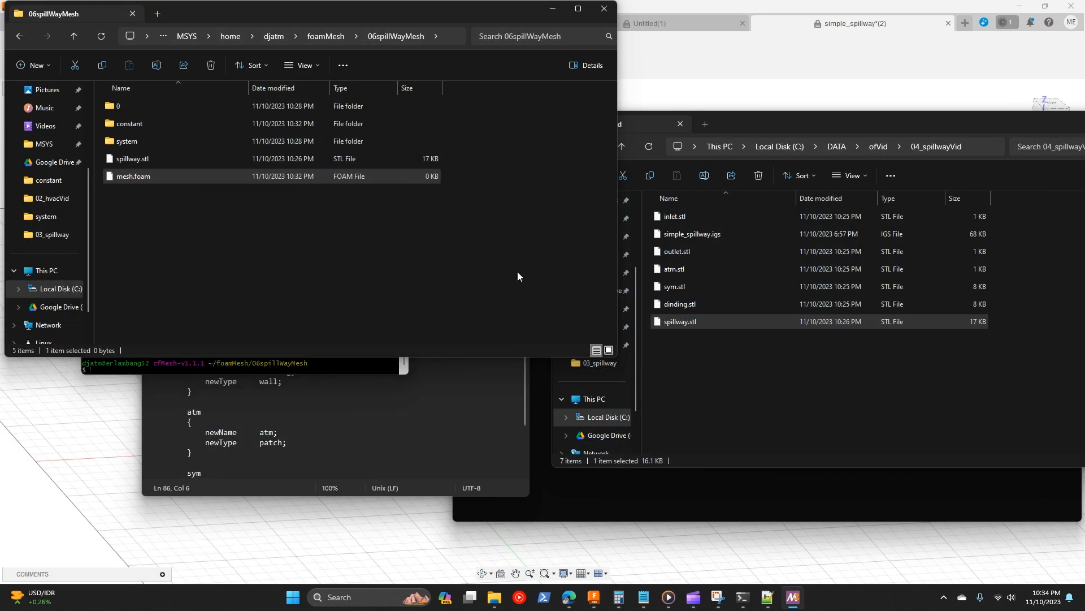
double_click(146, 123)
left_click(156, 105)
Step: Switch to the Linux terminal, place its window beside the folder windows and list the files in 04_spillwayVid with ls
left_click(725, 366)
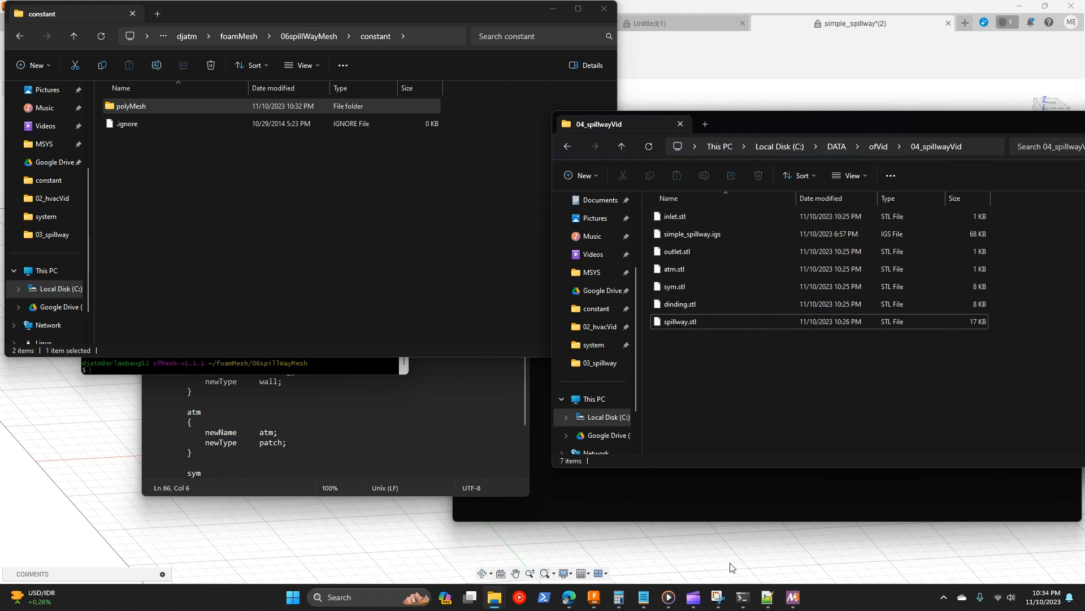
left_click(742, 597)
left_click_drag(723, 178, 311, 205)
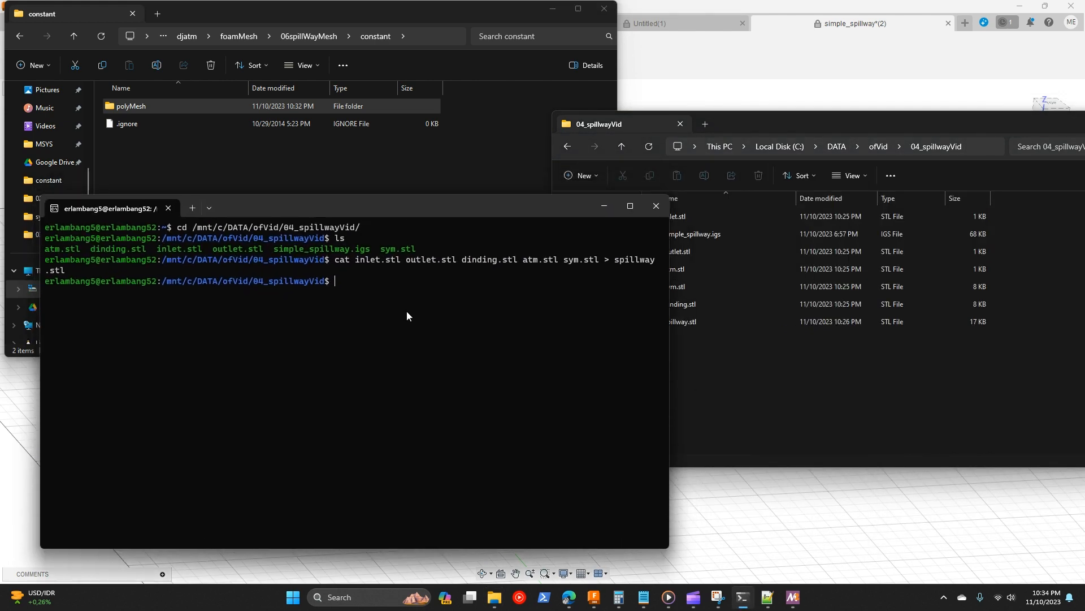
key("Return")
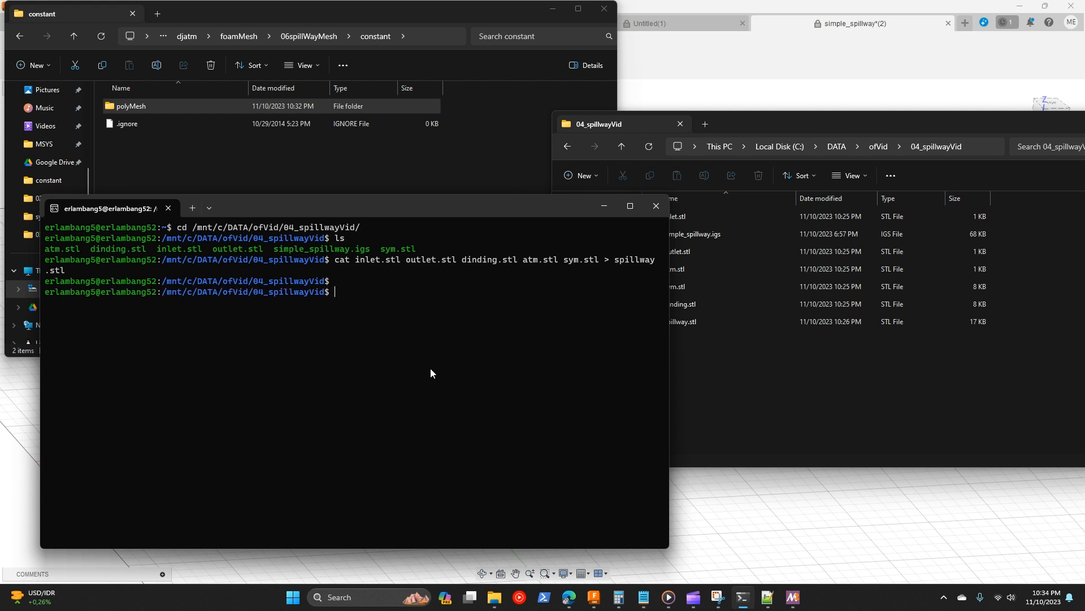
type("ls")
key("Return")
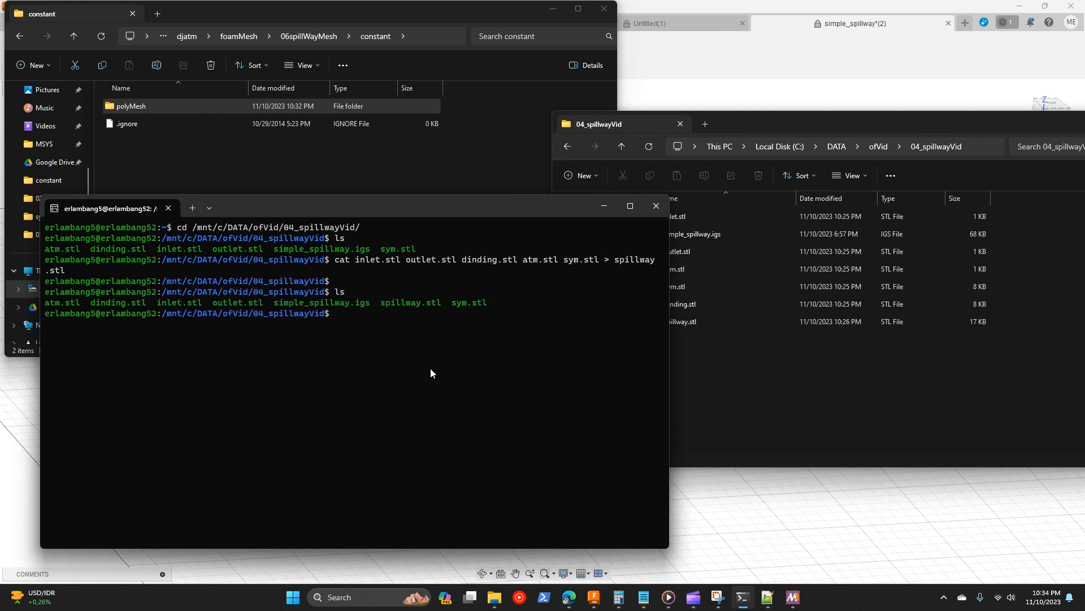
Step: Start a cp -ar command with the source path /usr/lib/openfoam/openfoam2306/ and list that folder's path completions
type("cp -ar ~")
key("BackSpace")
type("/usr/lib/open")
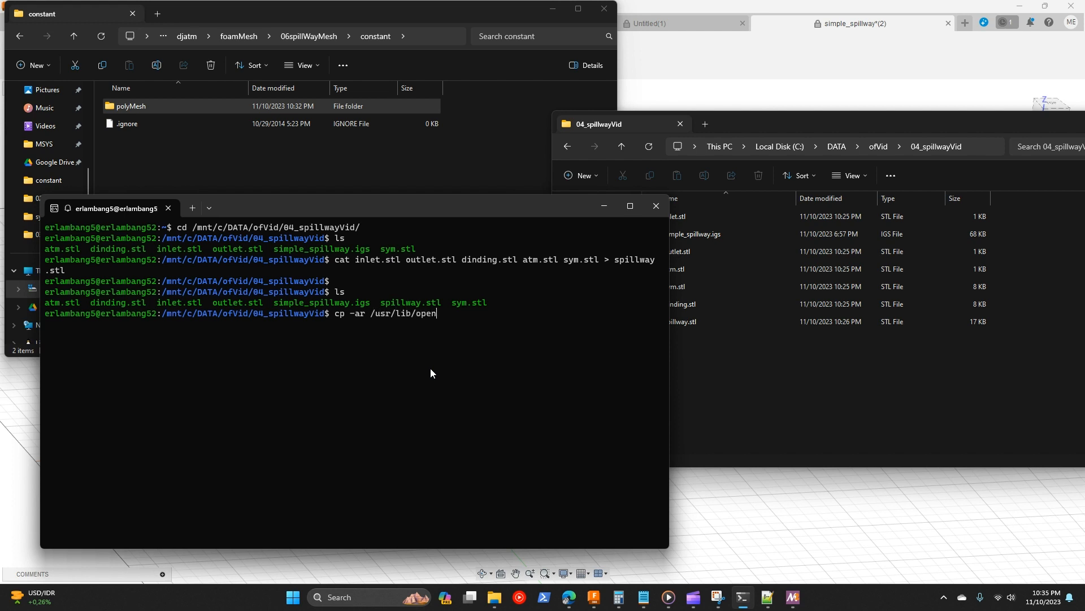
type("foam/openfoam2306/")
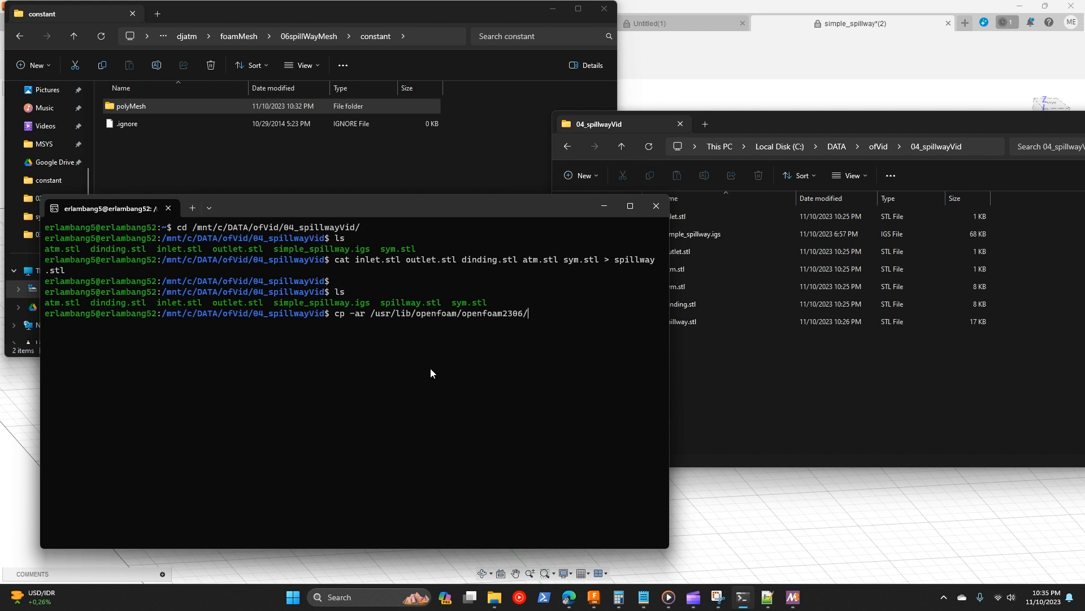
key("Tab")
key("Tab")
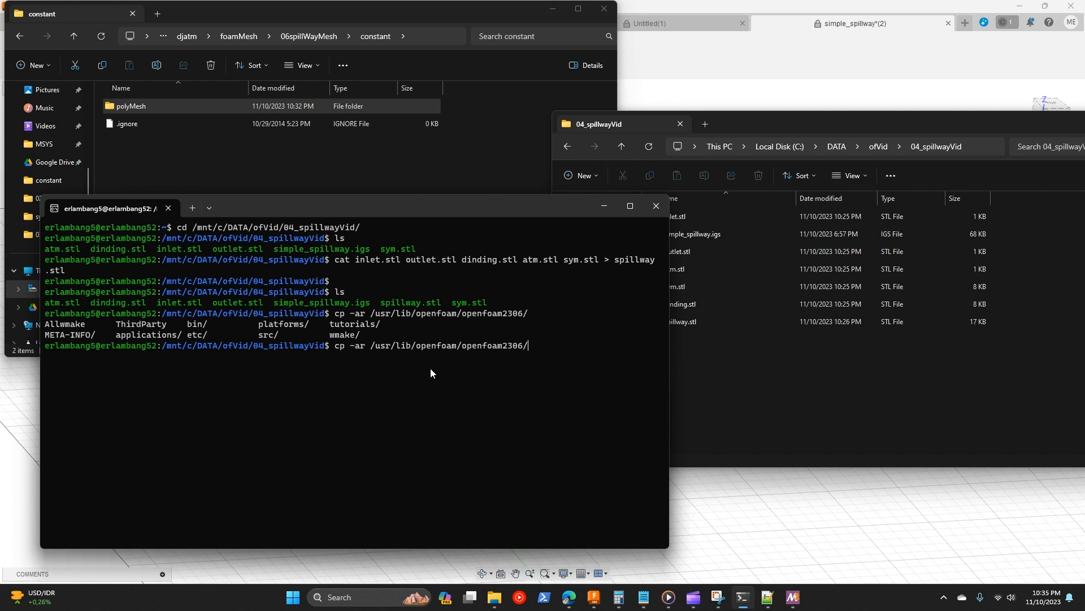
Step: Extend the copy source path to tutorials/multiphase/interFoam/ and list its available subfolders
type("tu")
key("Tab")
type("mul")
key("Tab")
type("inter")
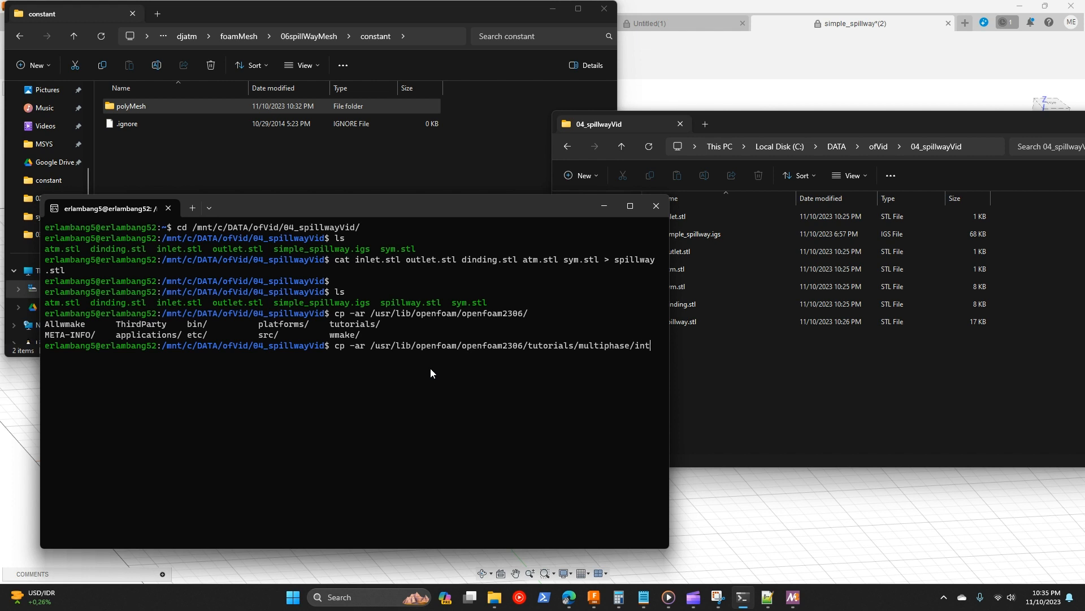
key("Tab")
type("F")
key("Tab")
key("Tab")
key("Tab")
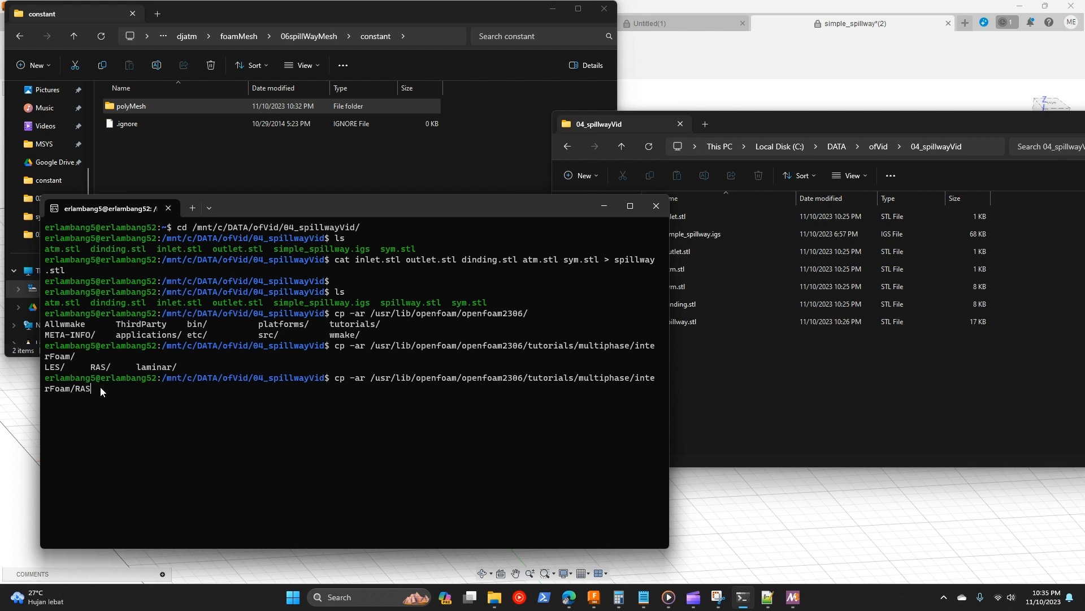
Step: Complete the copy command with RAS/waterChannel/* and the current folder as destination, and run it
key("Tab")
key("Tab")
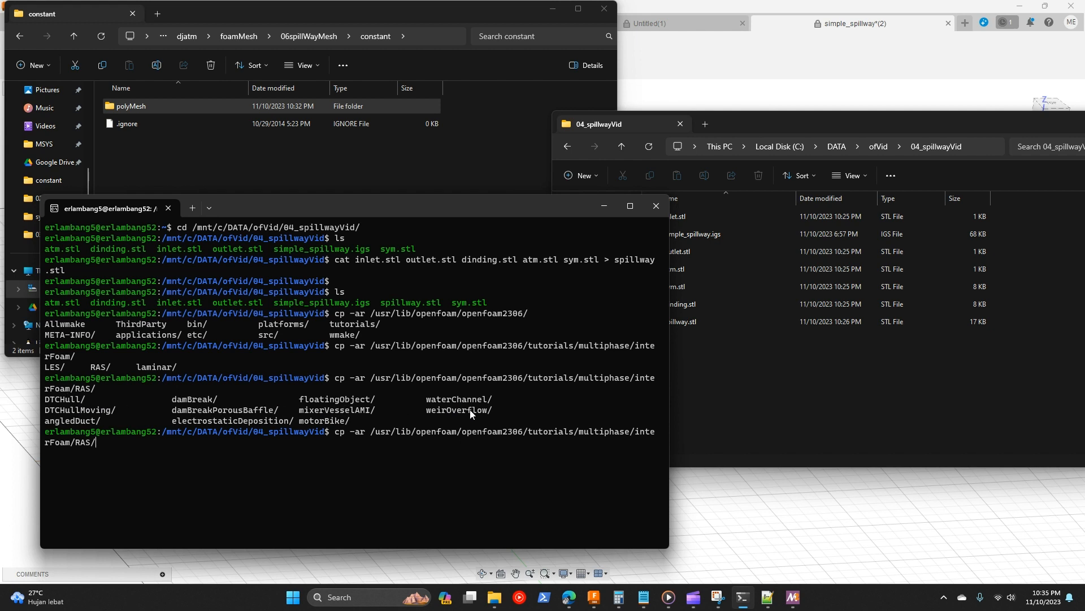
type("wate")
key("Tab")
key("Return")
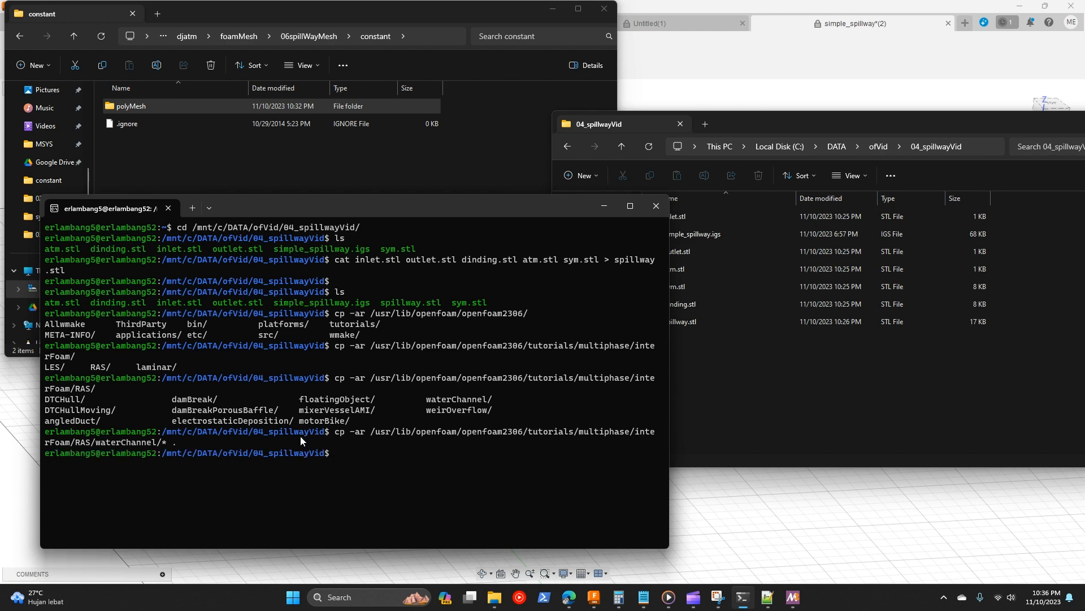
Step: Compare the copied case files in 04_spillwayVid with the source path and destination dot in the copy command
left_click(795, 382)
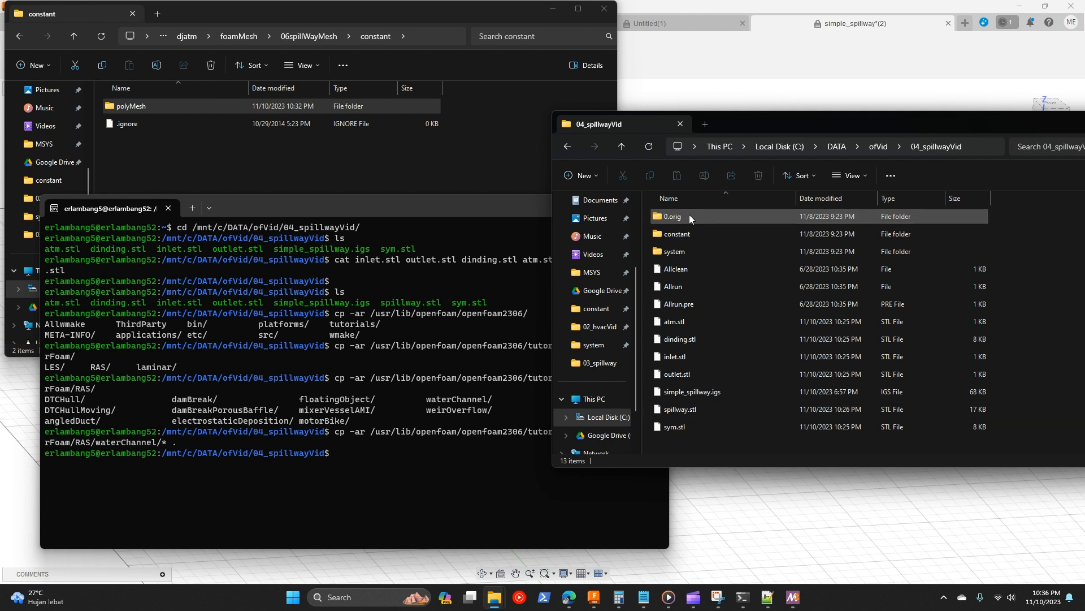
left_click(690, 216)
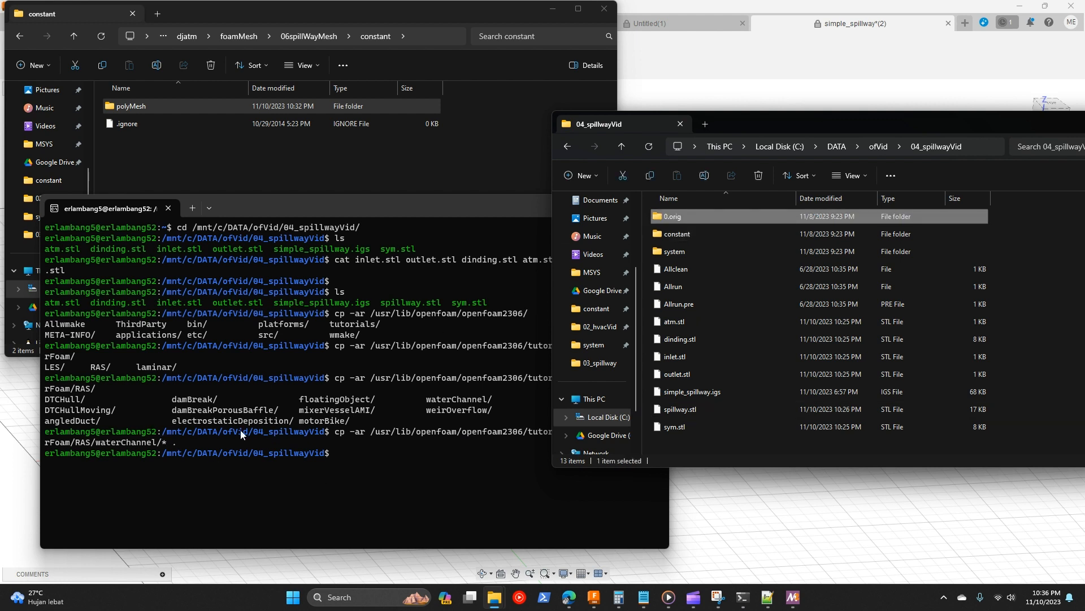
left_click(364, 429)
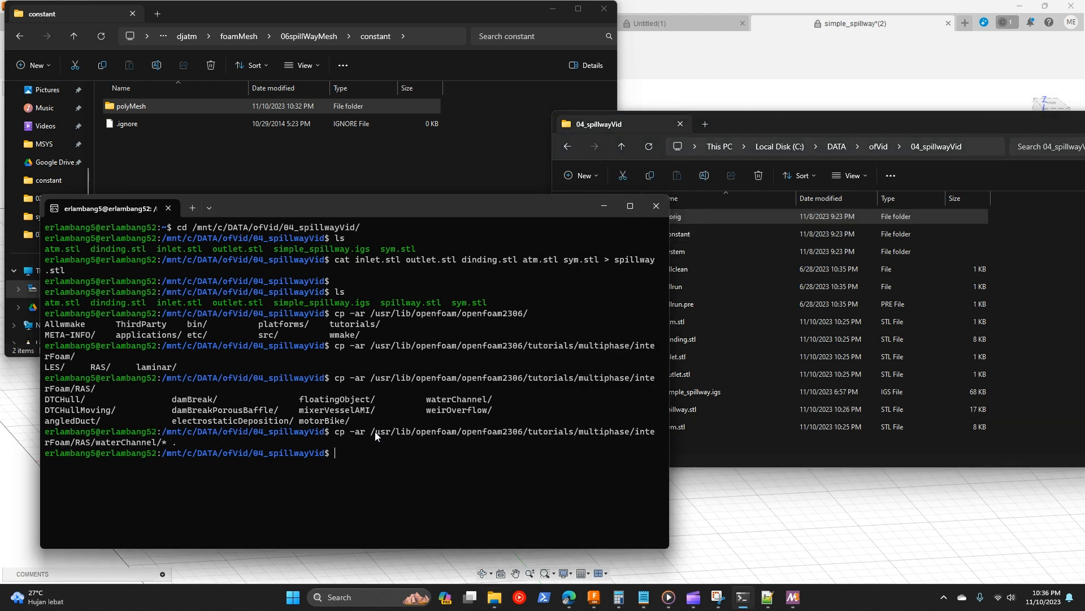
left_click_drag(372, 430, 168, 439)
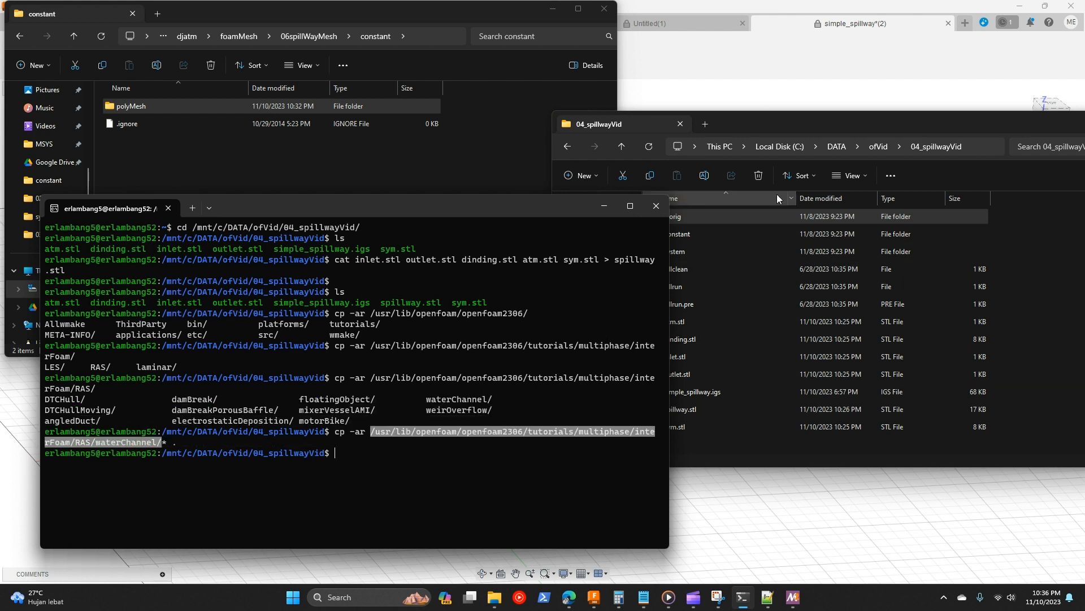
left_click(727, 223)
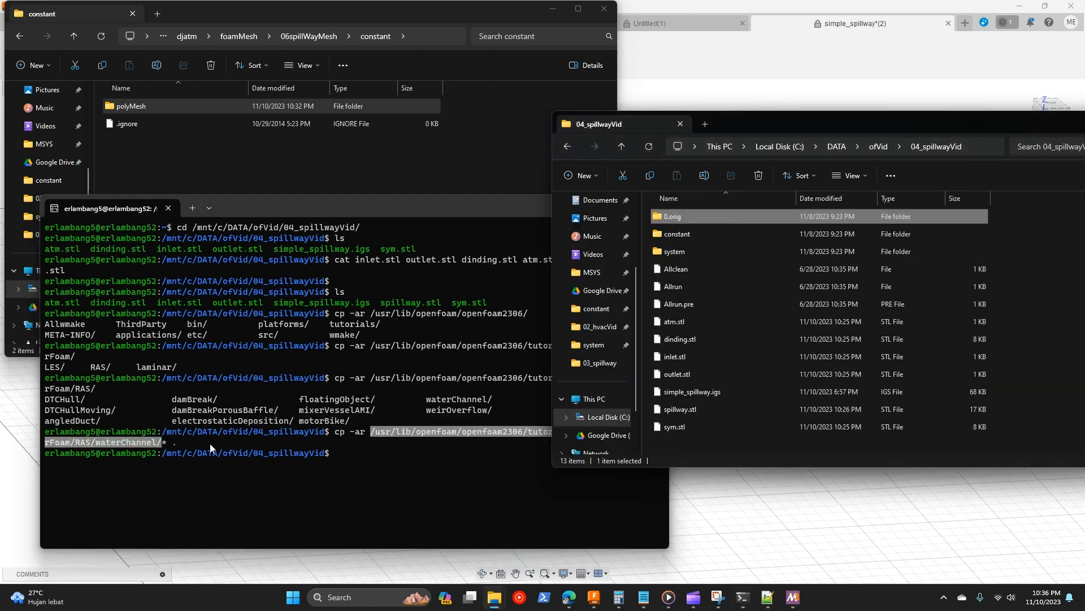
left_click(176, 445)
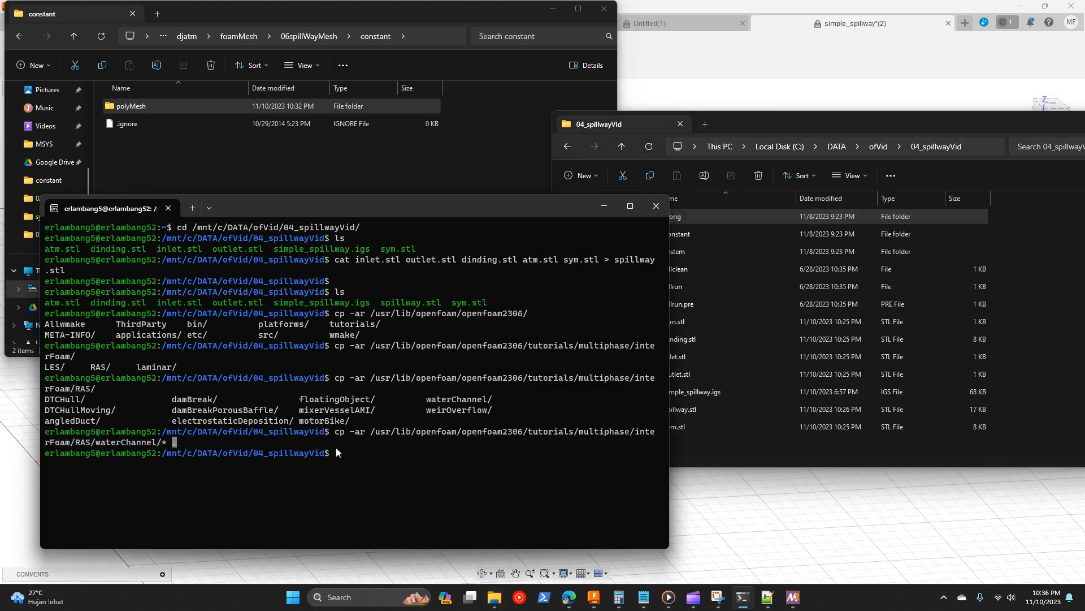
left_click(723, 243)
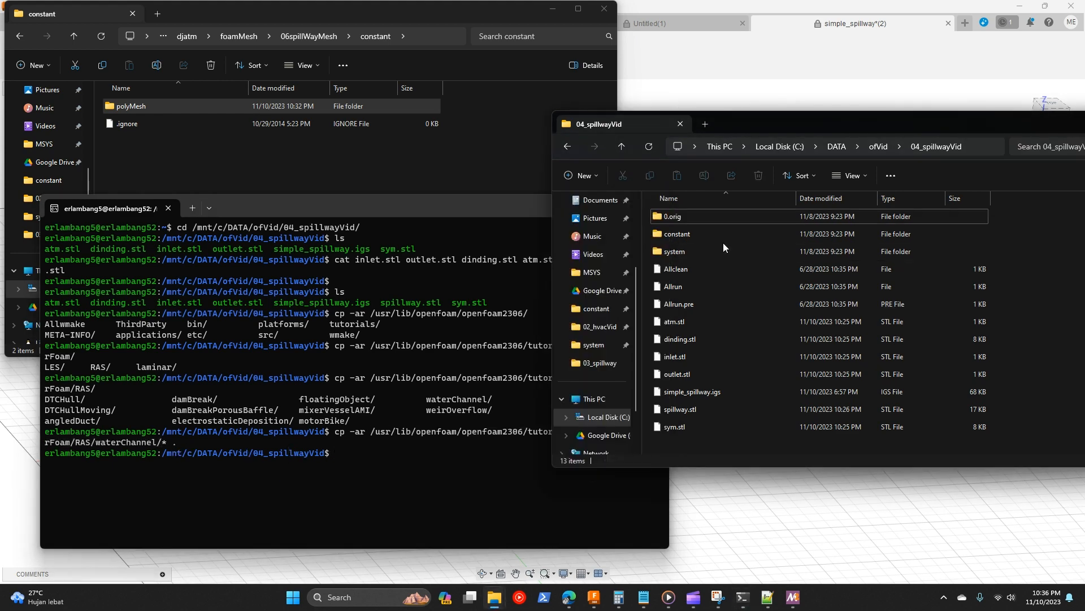
Step: Open the 0.orig folder of 04_spillwayVid and delete the s file
double_click(705, 217)
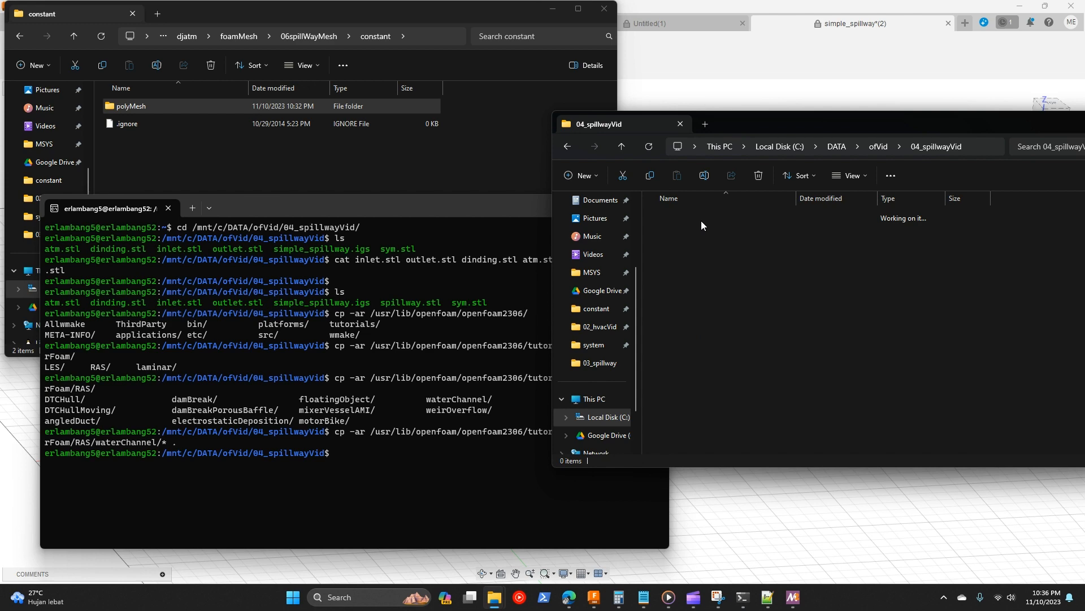
left_click(568, 148)
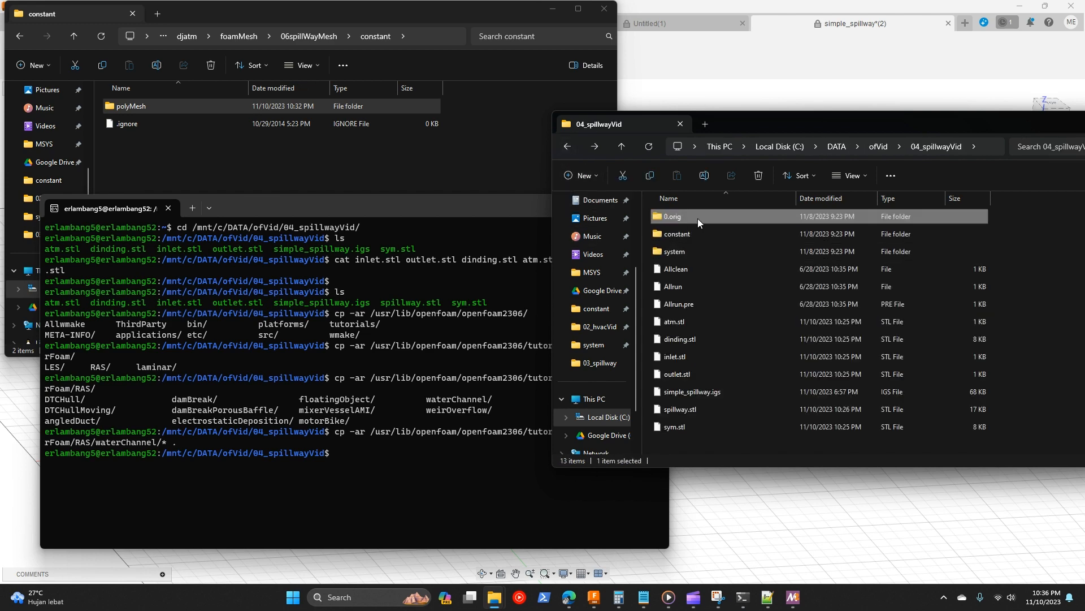
double_click(697, 218)
left_click(686, 303)
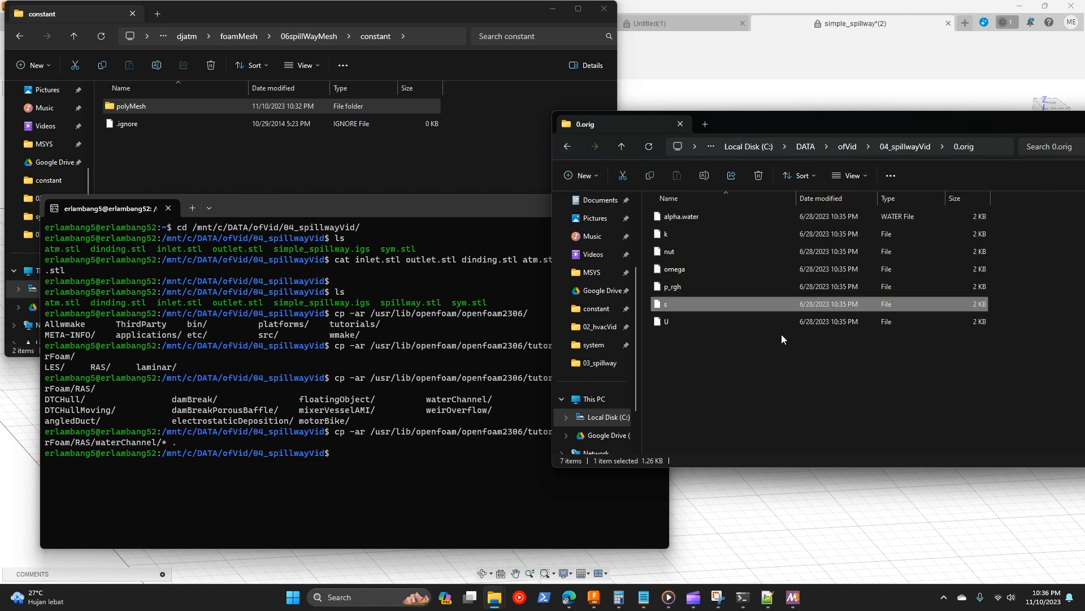
key("Delete")
Step: Look over the remaining field files in 0.orig, selecting alpha.water, nut and U in turn
left_click(728, 216)
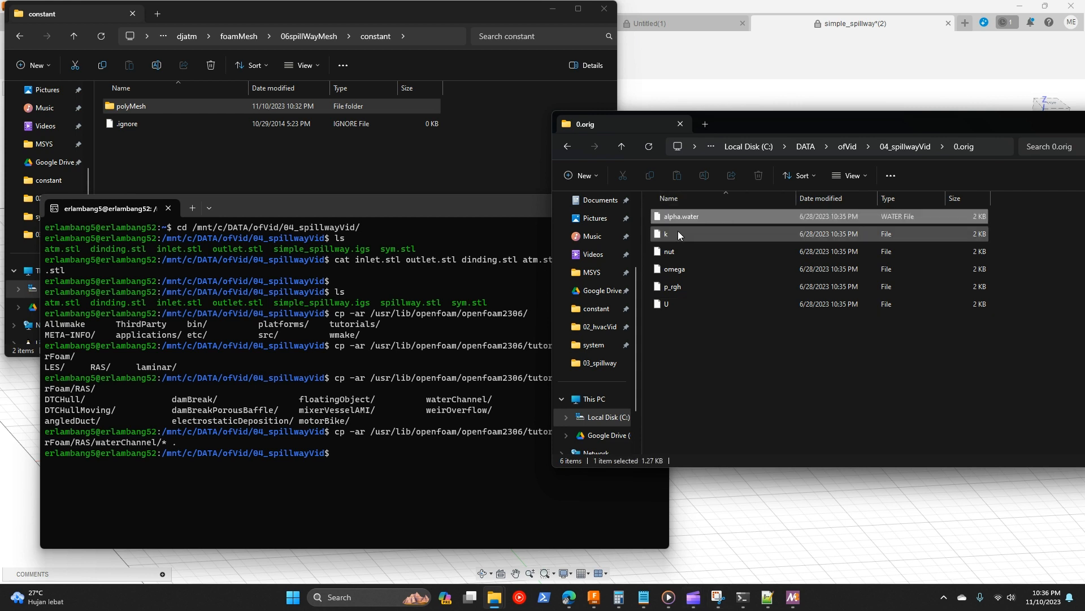
left_click(683, 253)
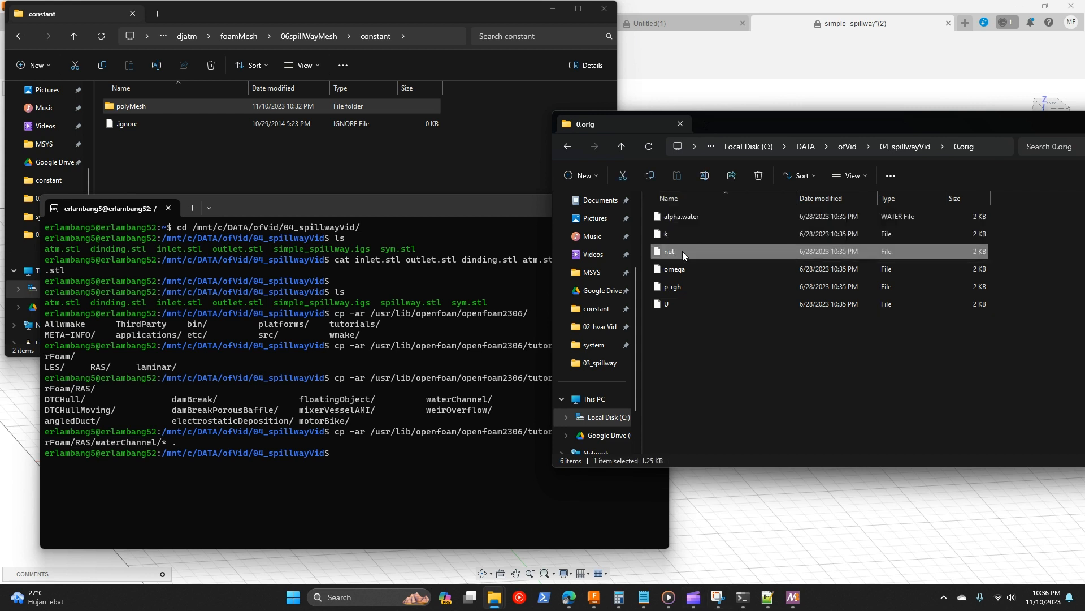
left_click(677, 302)
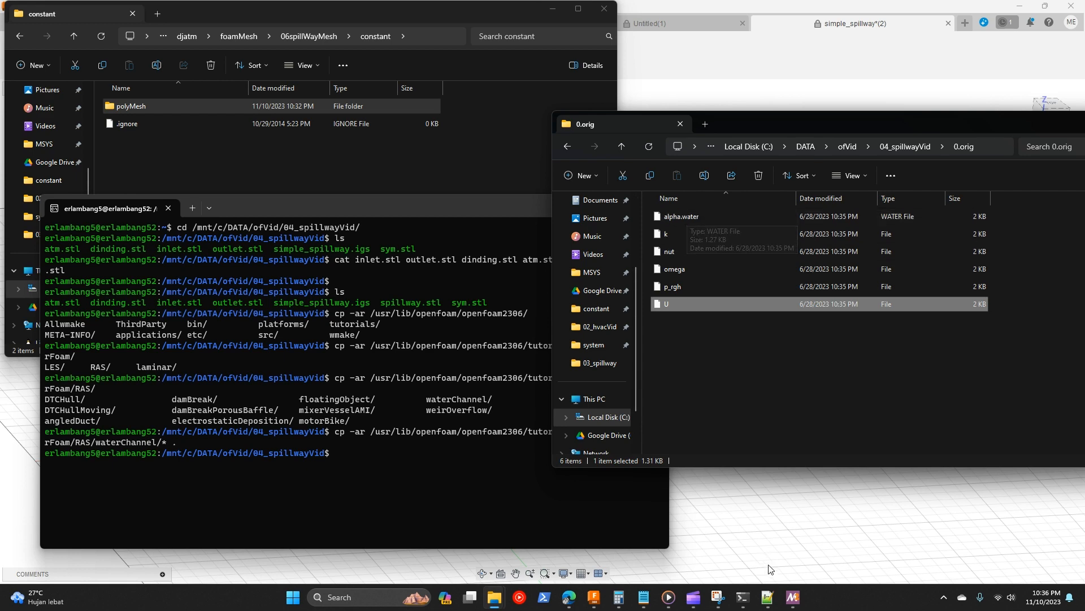
Step: Switch to the Snipping Tool sketch, add pen hatching to the last cell of the water row and minimize the window
left_click(717, 597)
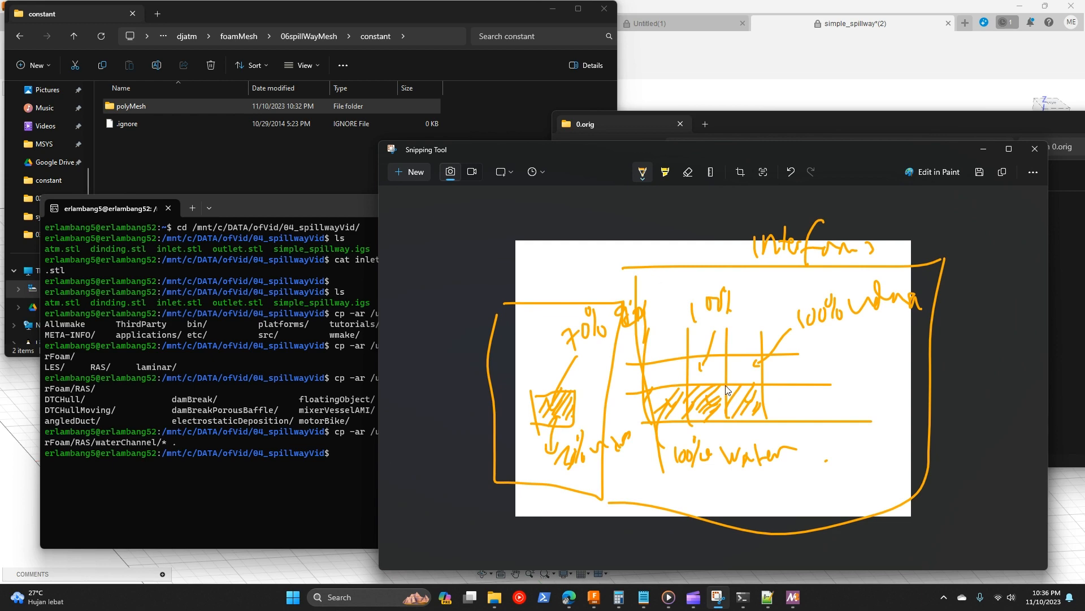
mouse_move(766, 396)
left_mouse_down()
mouse_move(758, 415)
mouse_move(745, 411)
mouse_move(764, 415)
left_mouse_up()
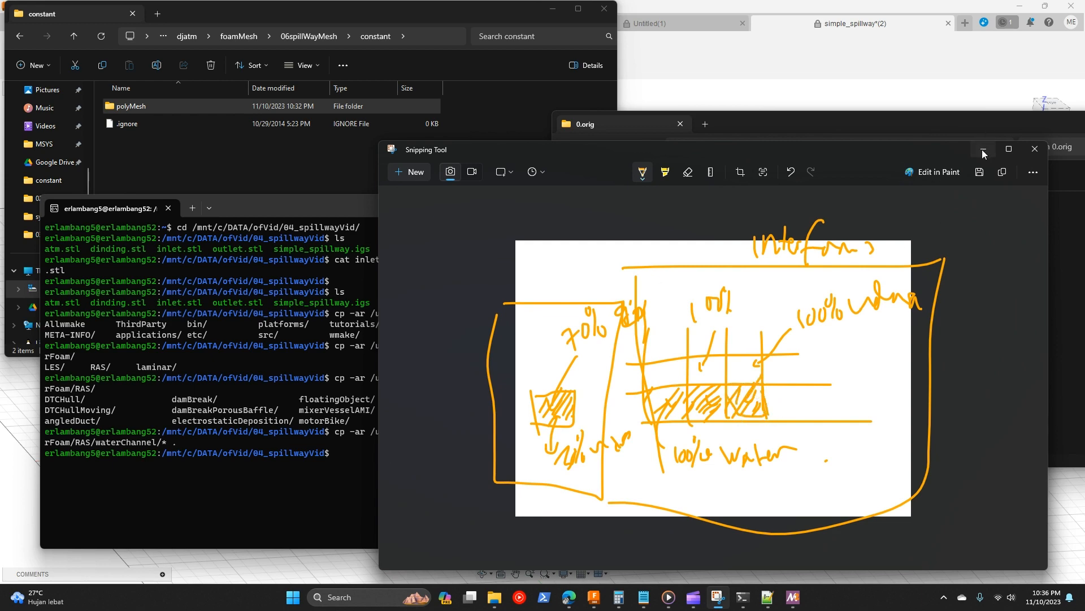
left_click(983, 152)
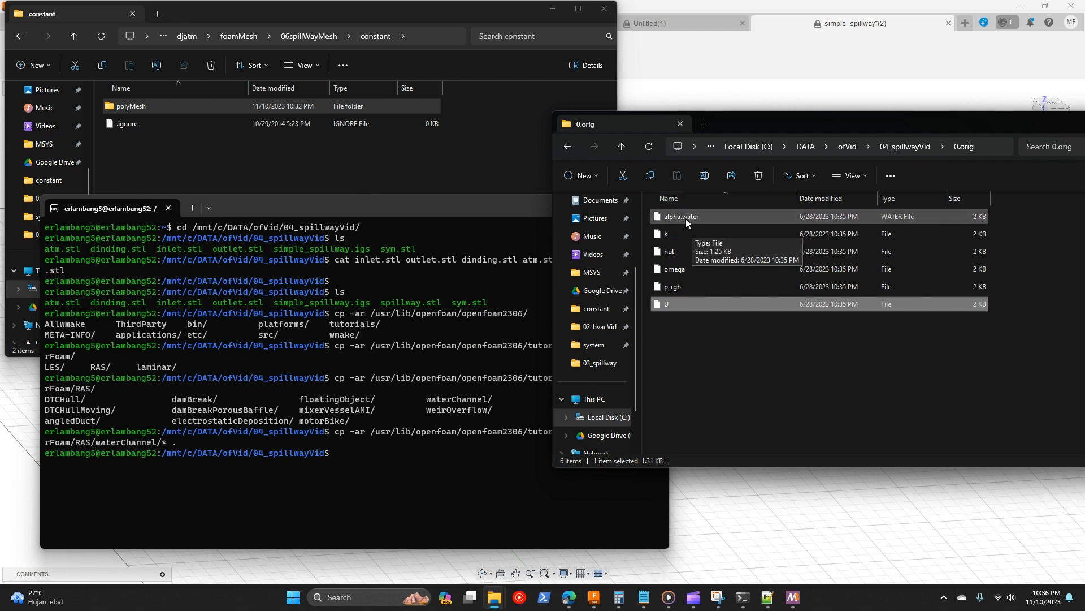
Step: Select alpha.water and review the water and air cell fractions in the Snipping Tool sketch, then minimize it
left_click(687, 218)
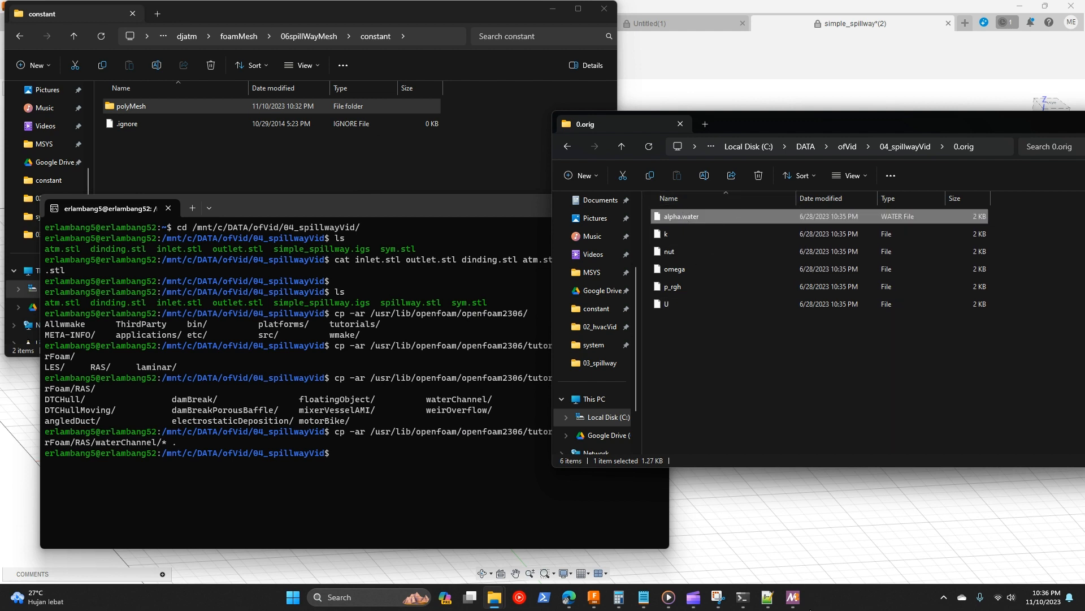
left_click(718, 599)
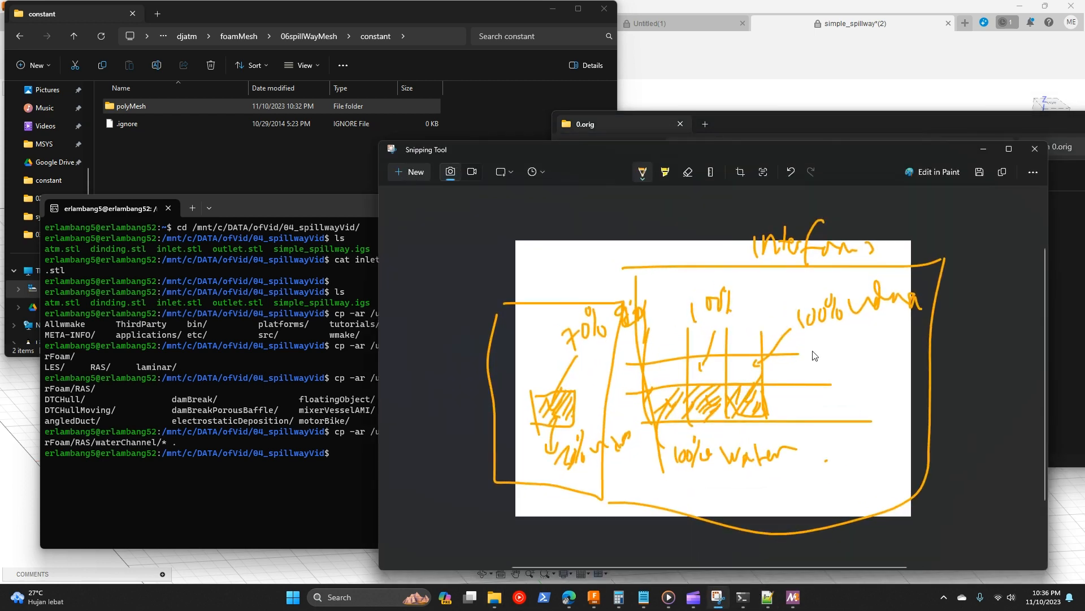
left_click(984, 150)
Step: Go through the k, nut, omega, p_rgh and U files in 0.orig and return to the 04_spillwayVid folder
left_click(667, 235)
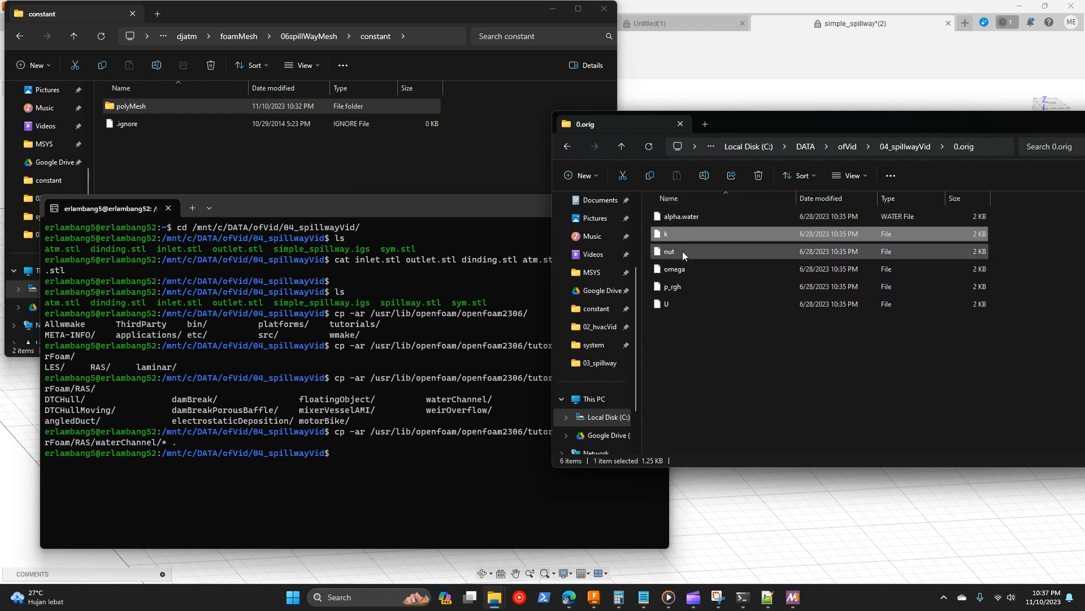
left_click(683, 251)
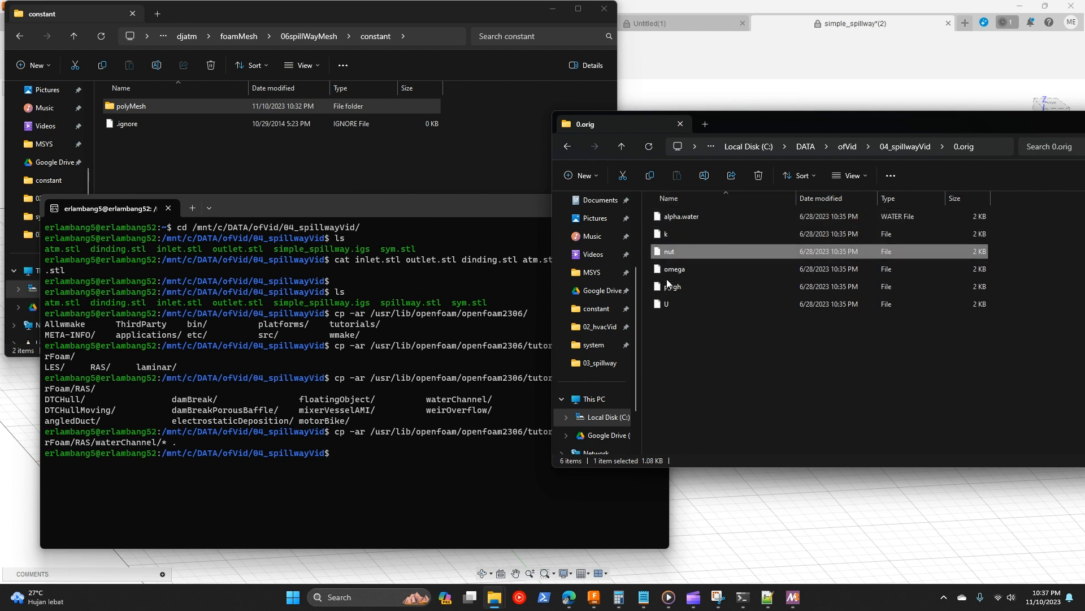
left_click(688, 269)
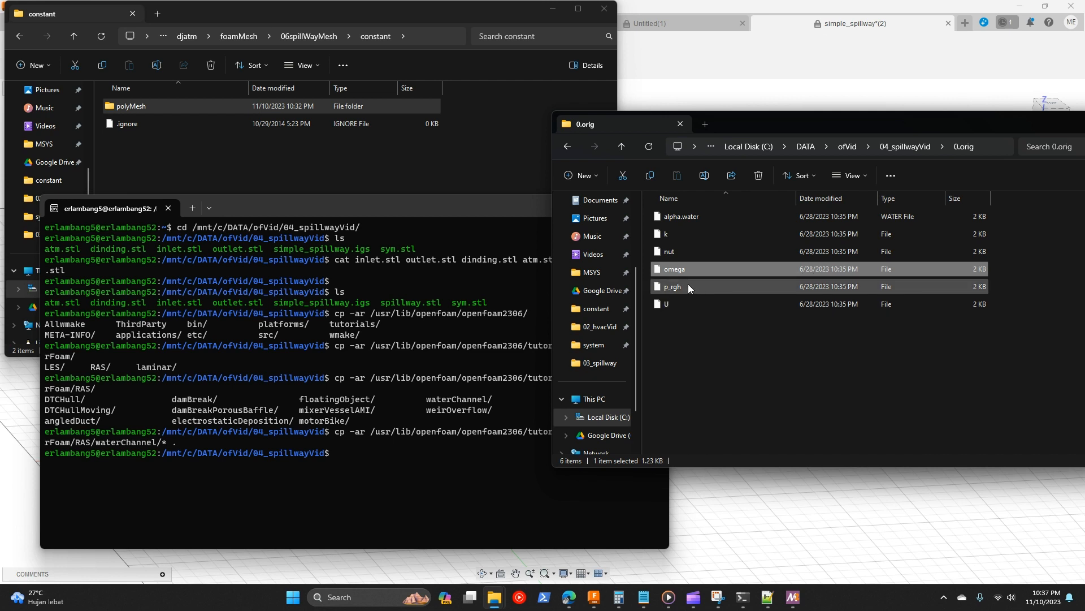
left_click(681, 288)
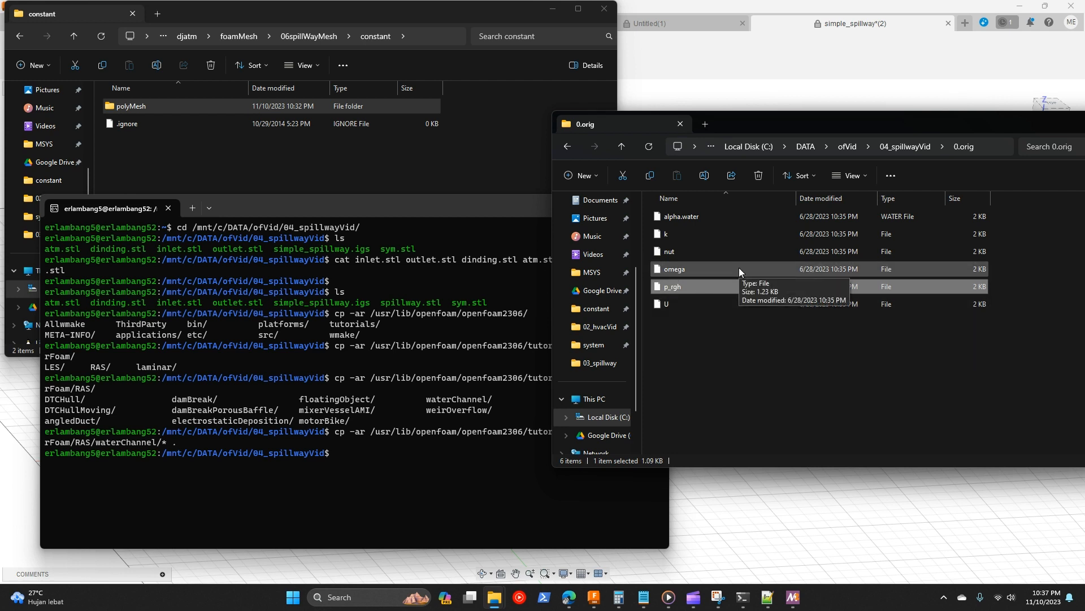
left_click(690, 305)
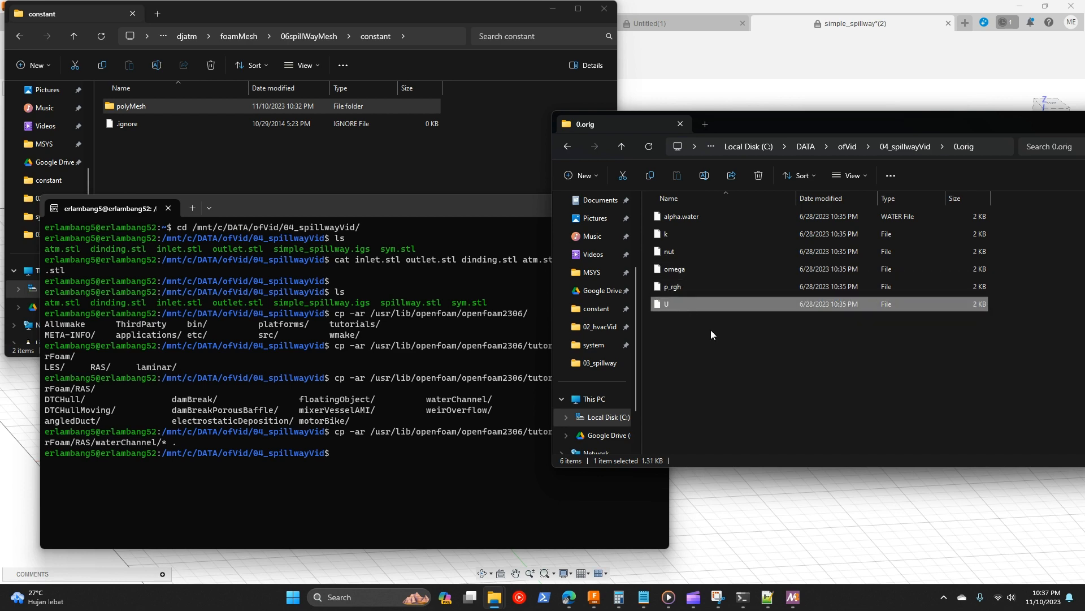
left_click(911, 147)
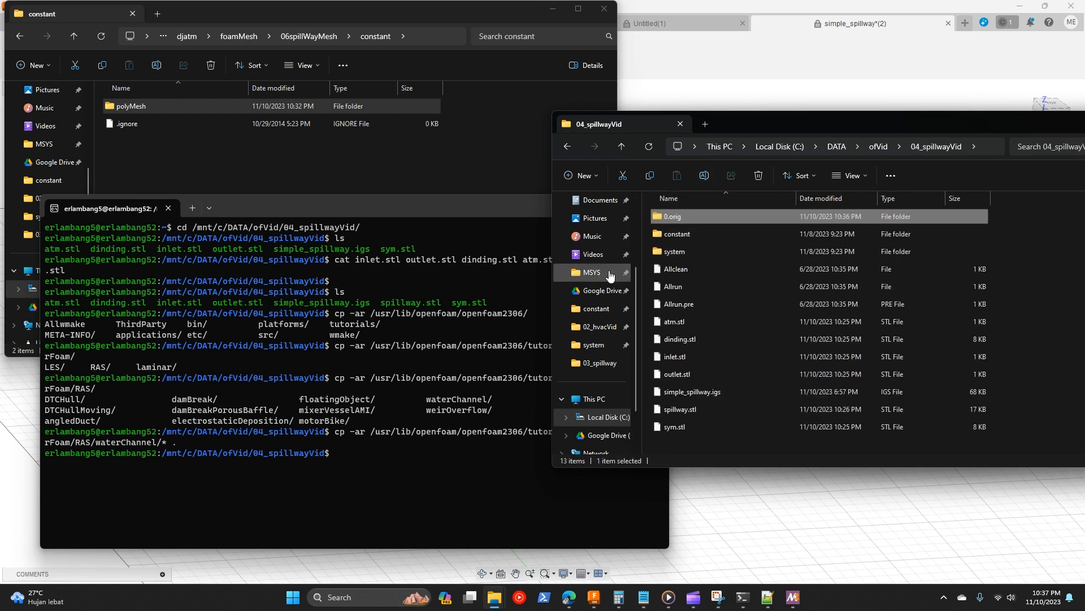
Step: Open the g file from the case's constant folder in Notepad to examine the gravity vector
double_click(667, 241)
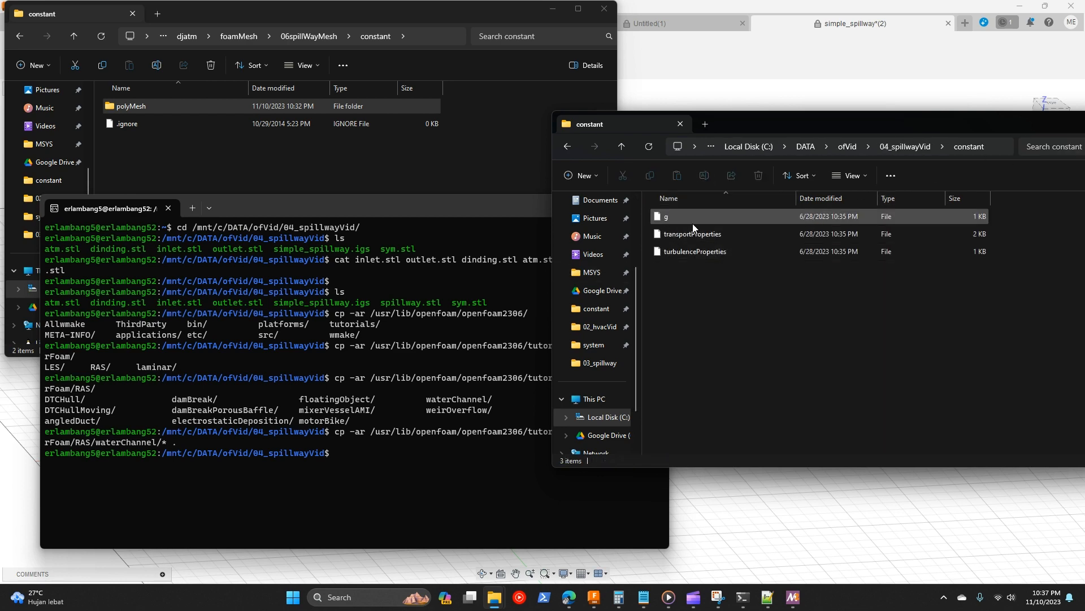
left_click(685, 219)
double_click(684, 217)
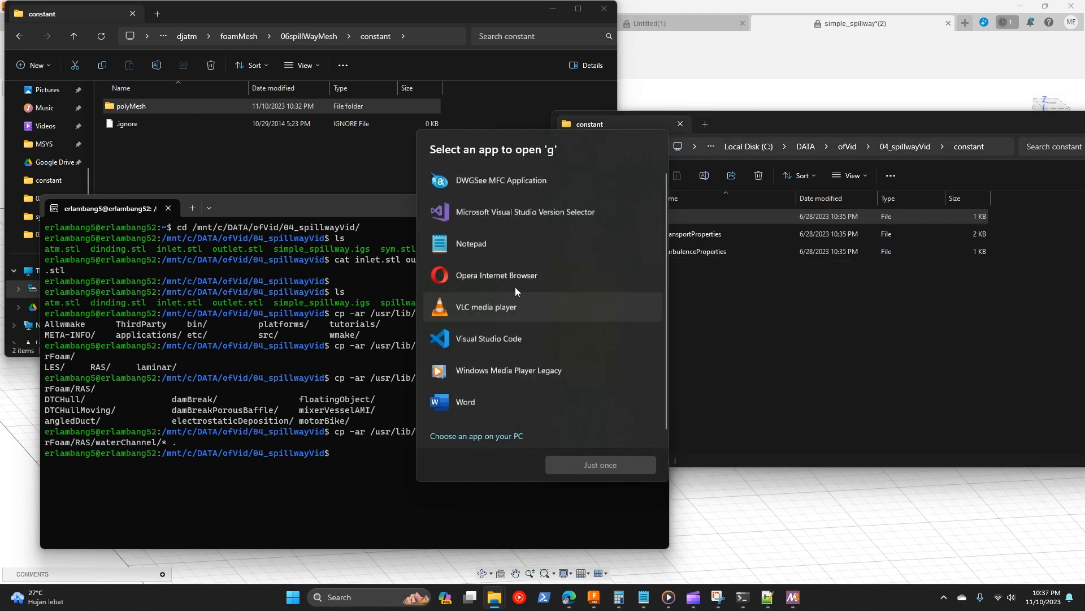
double_click(466, 241)
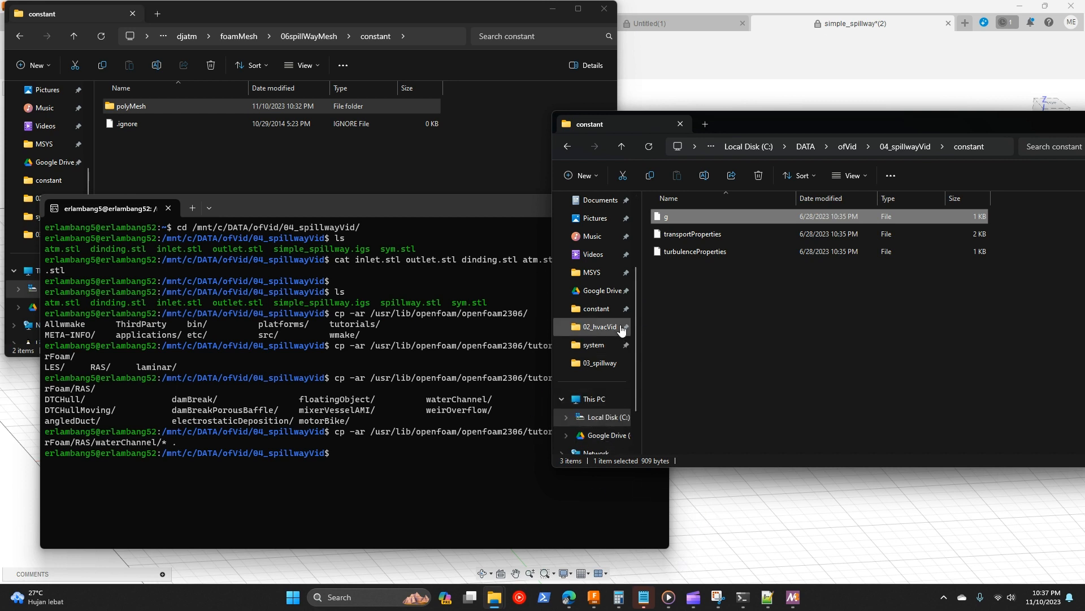
left_click(650, 594)
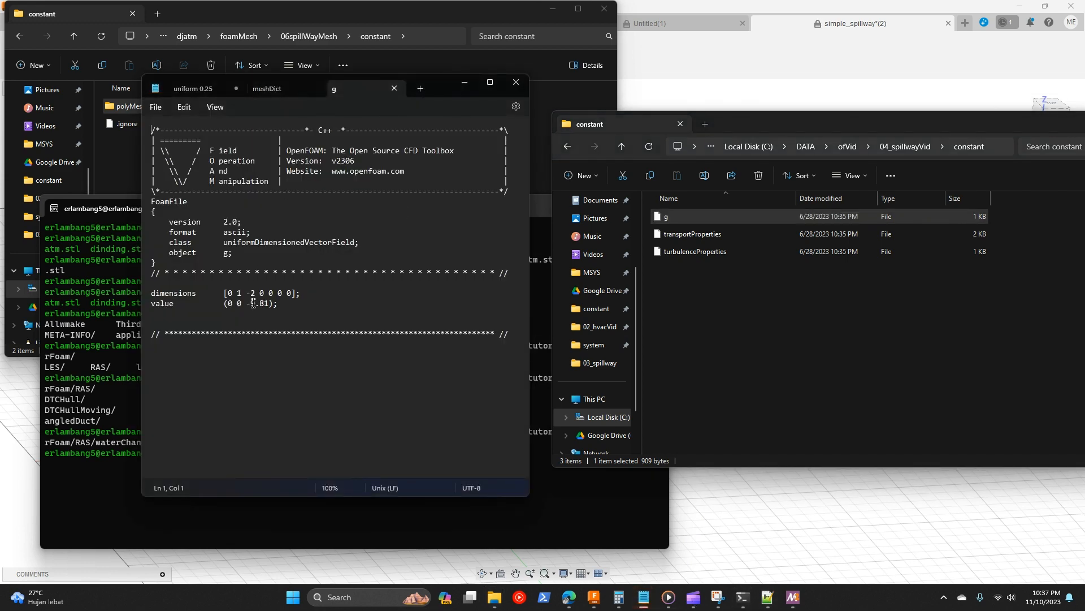
Step: Check the gravity direction in g against the spillway model's axes in Fusion 360, then return to the case's constant folder in File Explorer
left_click(593, 597)
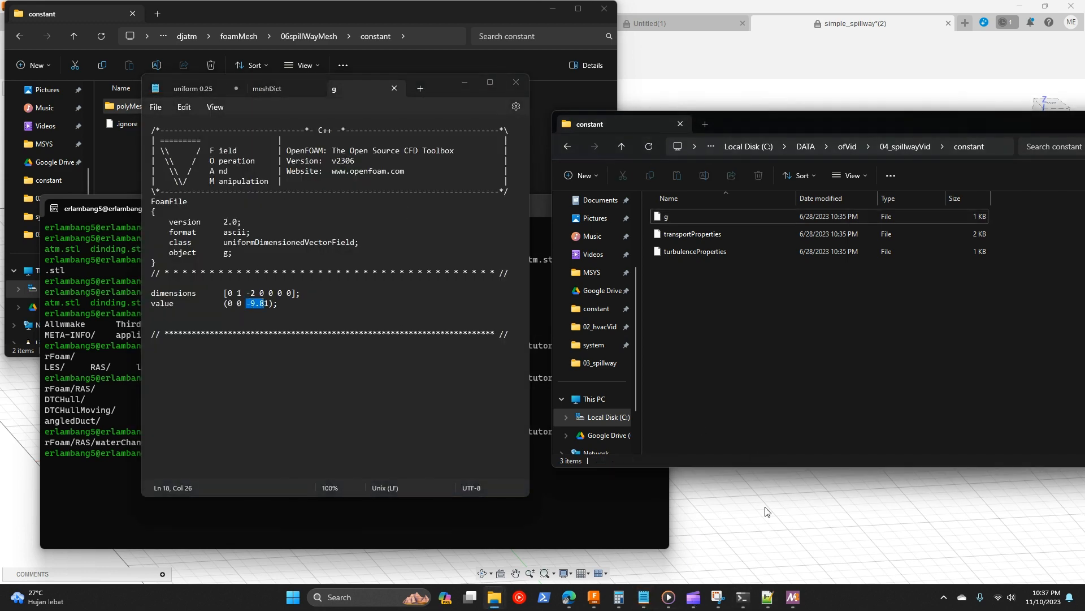
left_click_drag(463, 369, 464, 299)
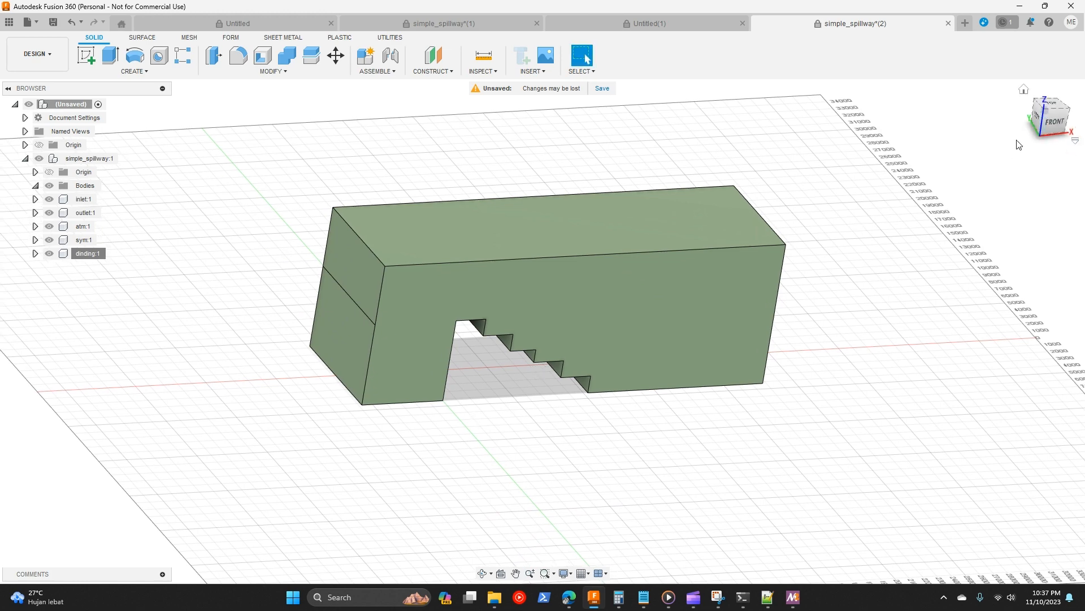
left_click(767, 599)
left_click(767, 600)
left_click(767, 600)
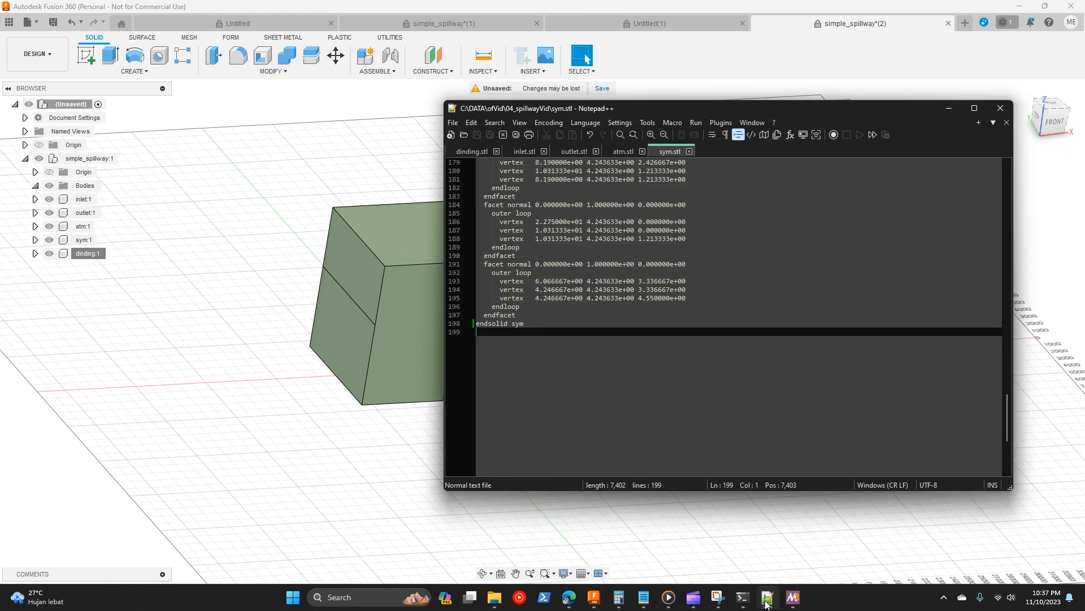
left_click(767, 600)
left_click(644, 598)
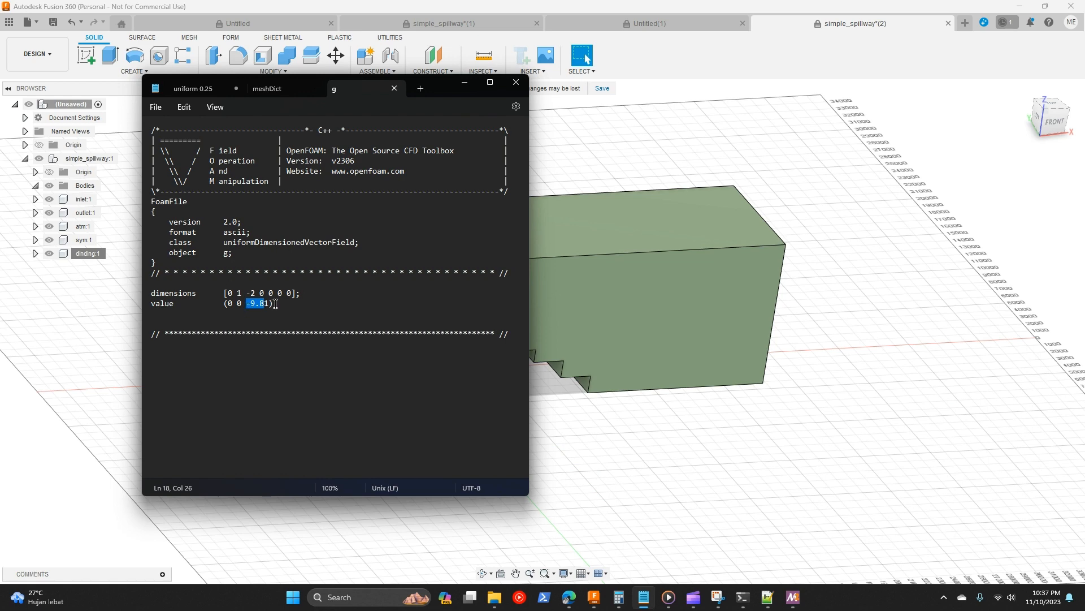
left_click(644, 597)
mouse_move(495, 597)
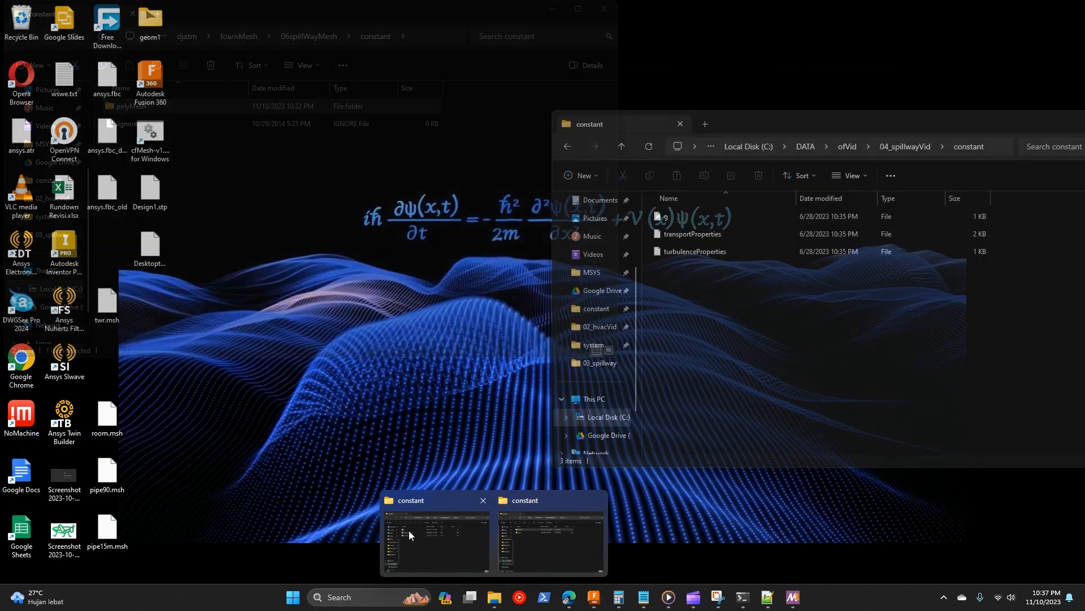
left_click(409, 531)
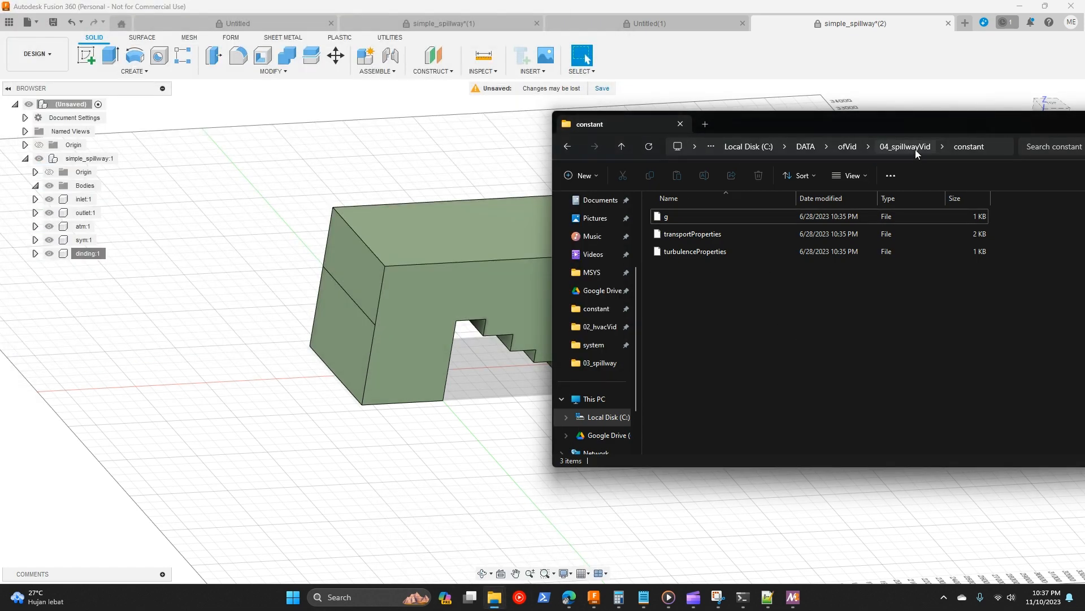
Step: Open transportProperties in Notepad and examine the transport model, nu and rho entries for water and air
double_click(713, 237)
double_click(493, 249)
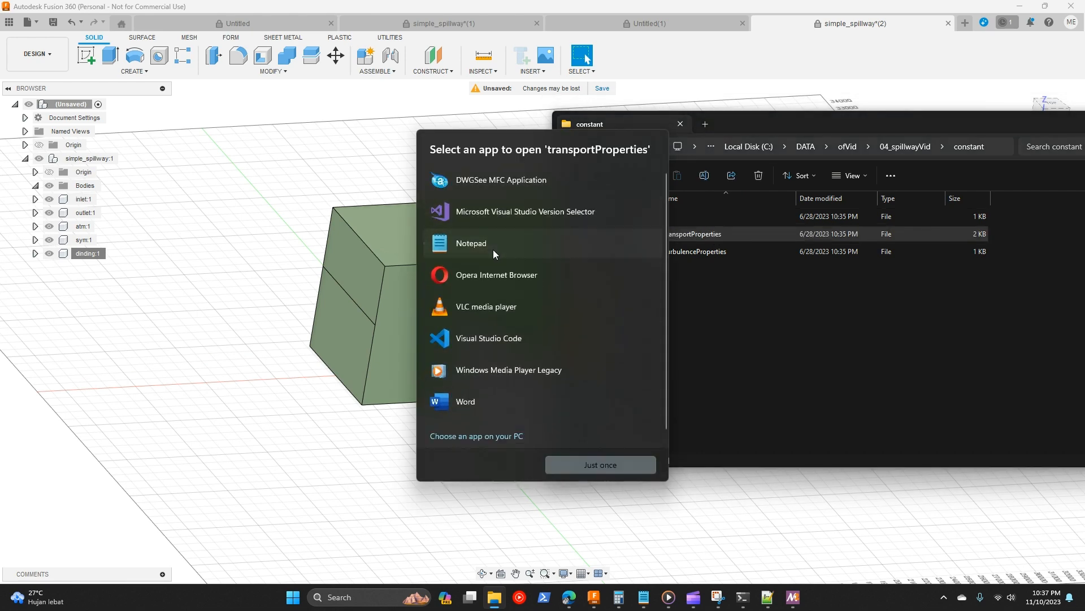
scroll(260, 332, "down", 2)
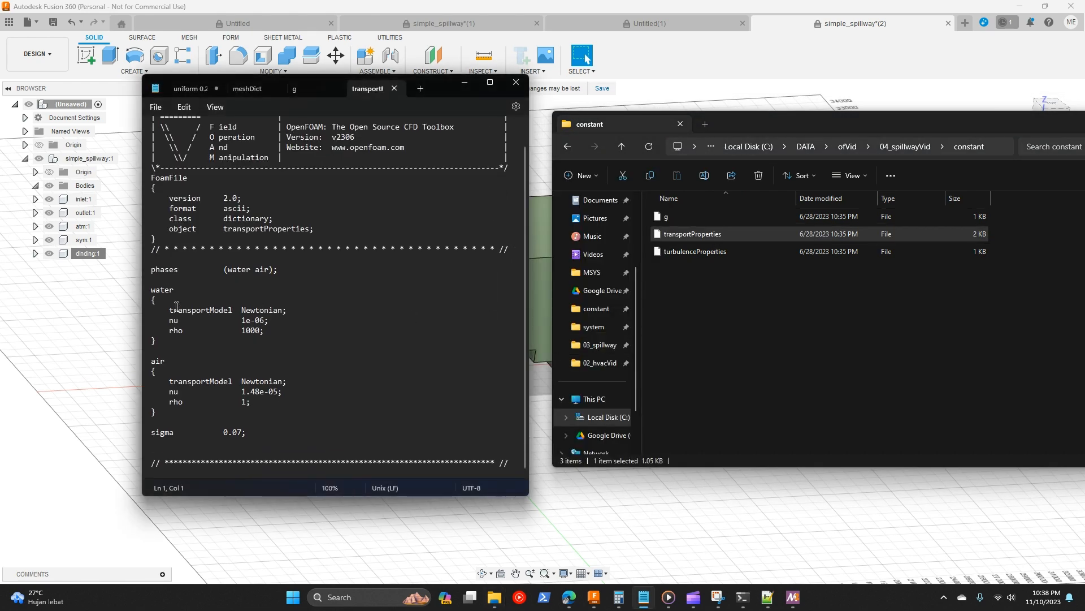
left_click_drag(169, 306, 270, 320)
left_click(310, 354)
left_click(255, 373)
left_click_drag(174, 383, 149, 372)
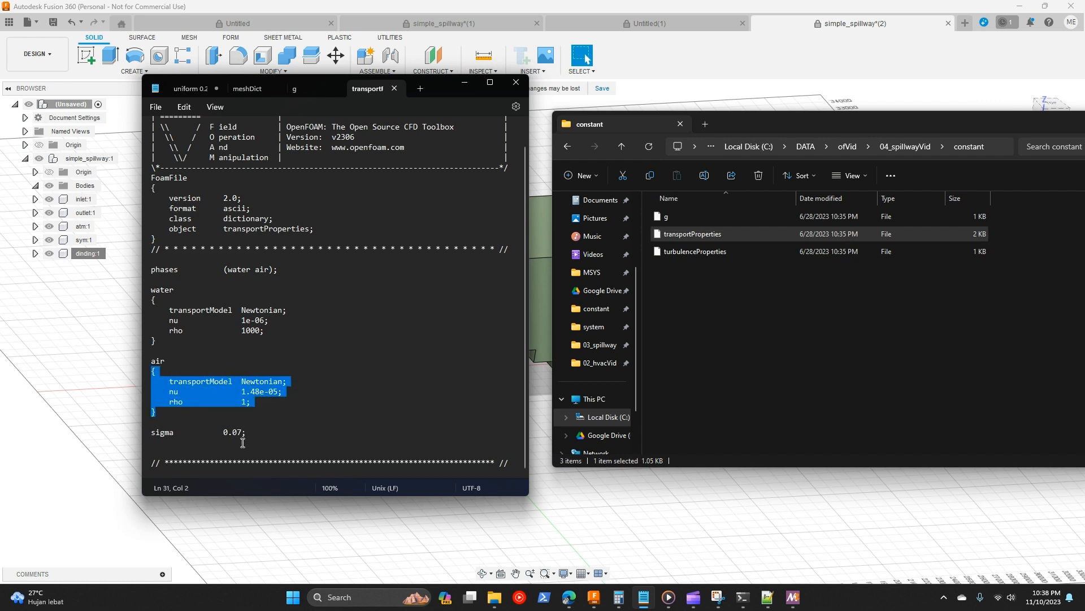
Step: Examine the sigma surface tension entry in transportProperties and switch back to the constant folder
left_click(244, 442)
left_click_drag(255, 434, 124, 433)
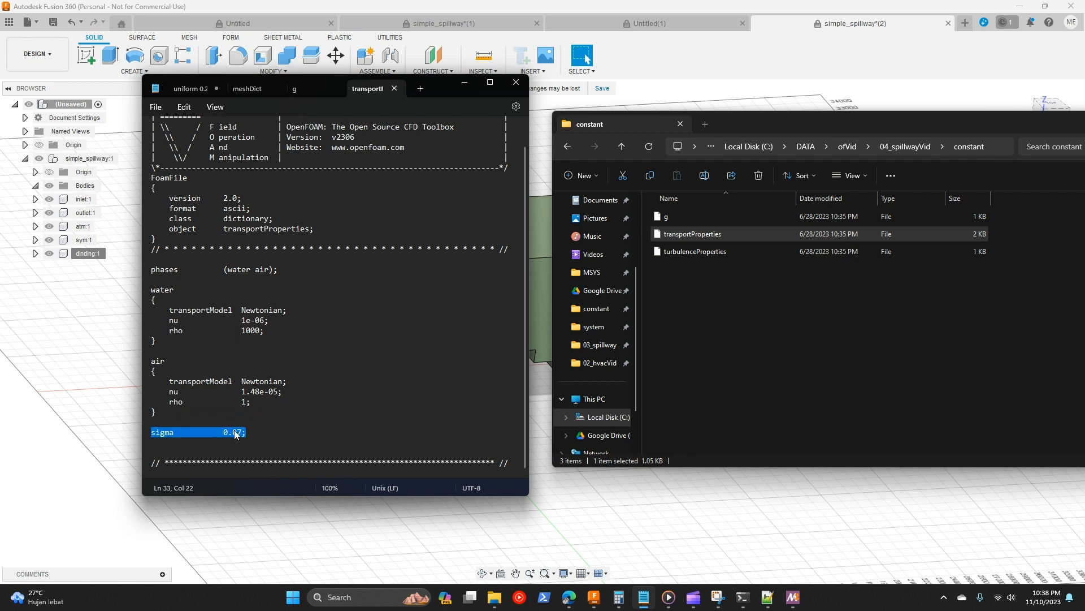
left_click(258, 431)
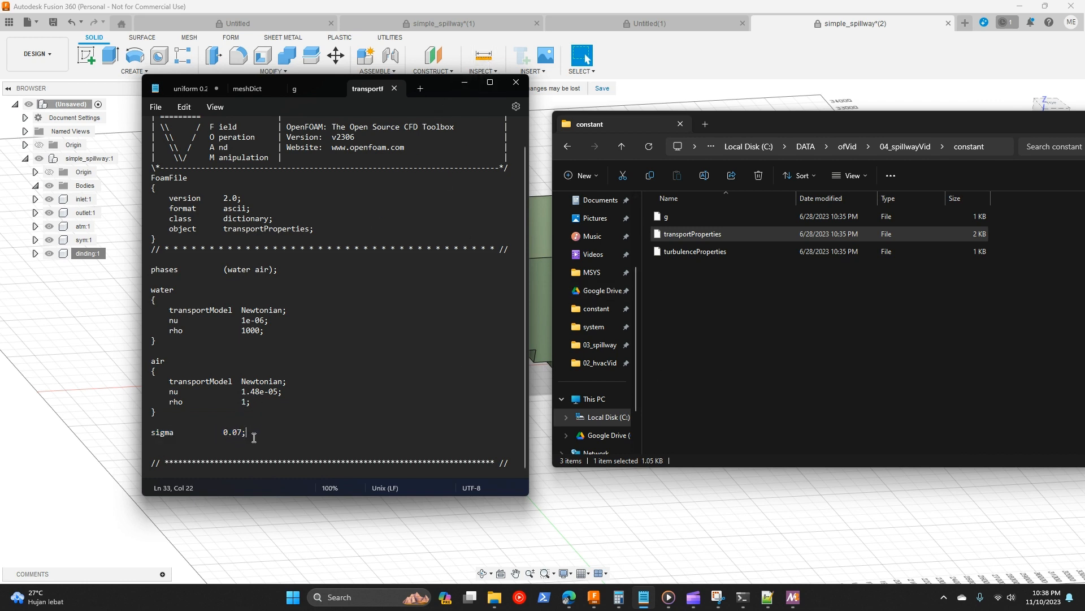
left_click_drag(254, 437, 148, 434)
left_click(719, 284)
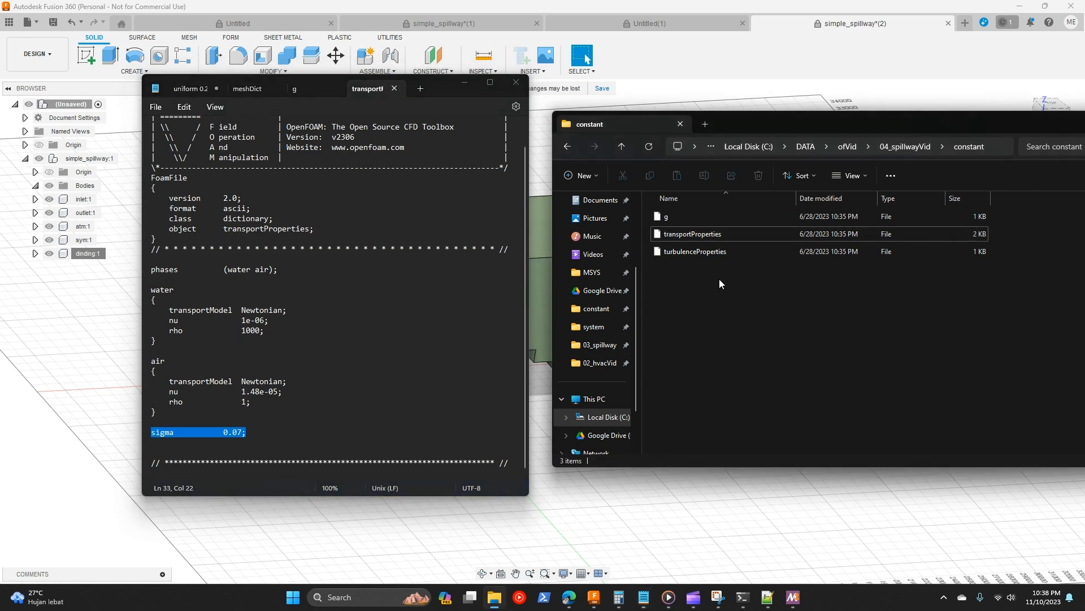
Step: Open turbulenceProperties in Notepad and examine the simulationType, RASModel and turbulence settings
left_click(708, 253)
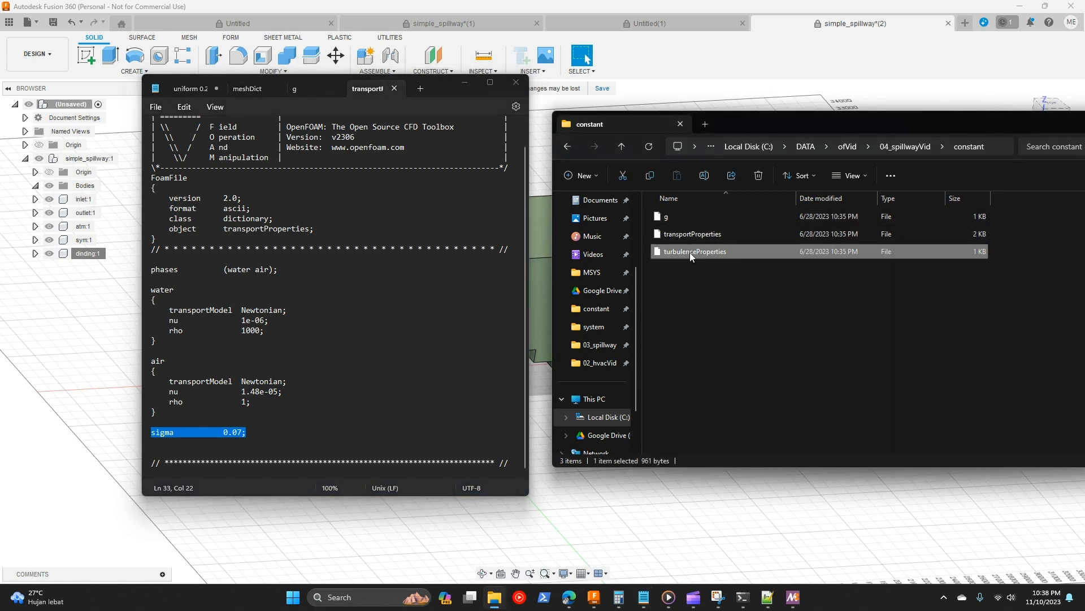
double_click(690, 251)
left_click(514, 256)
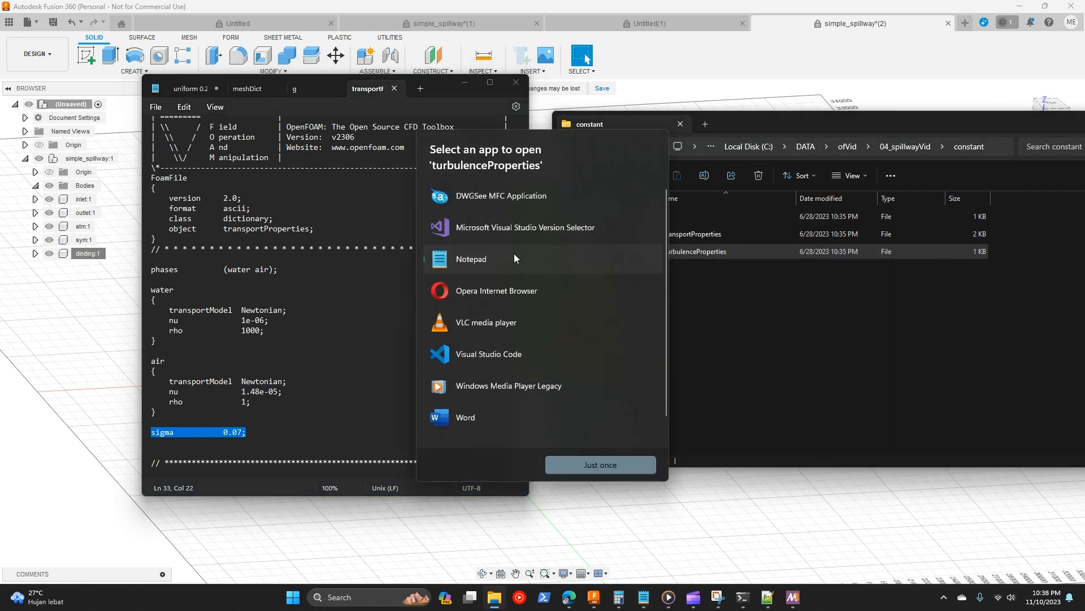
double_click(514, 257)
left_click_drag(245, 286, 295, 364)
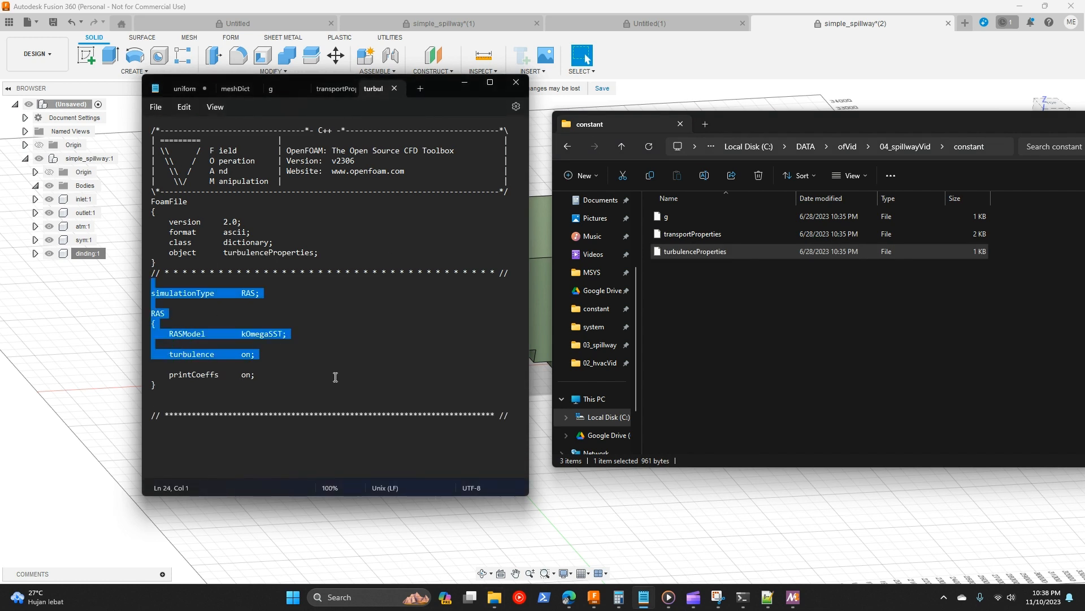
left_click(336, 377)
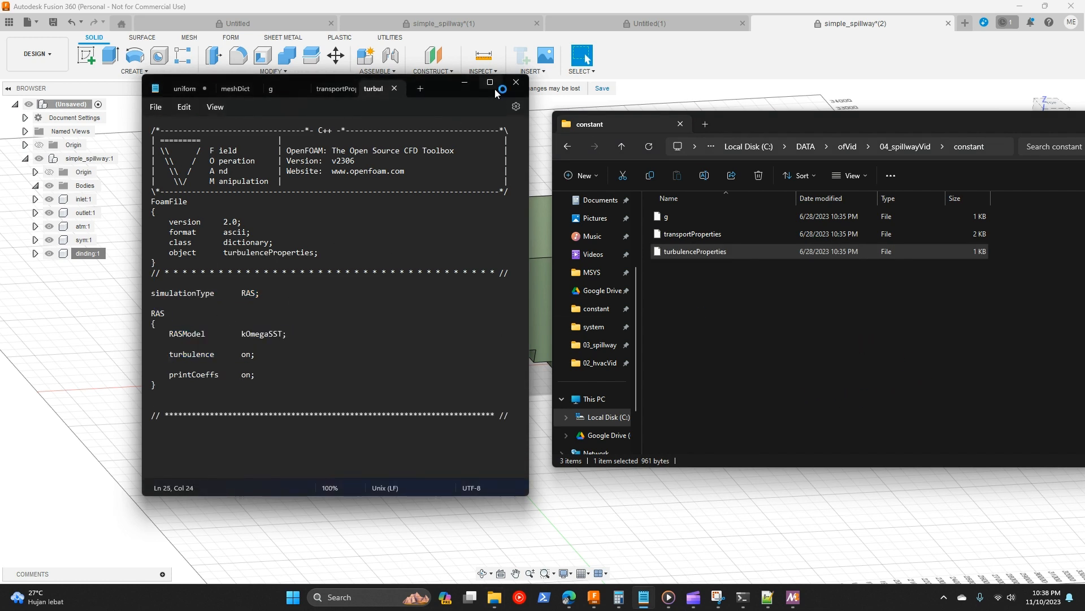
left_click(893, 324)
left_click(293, 306)
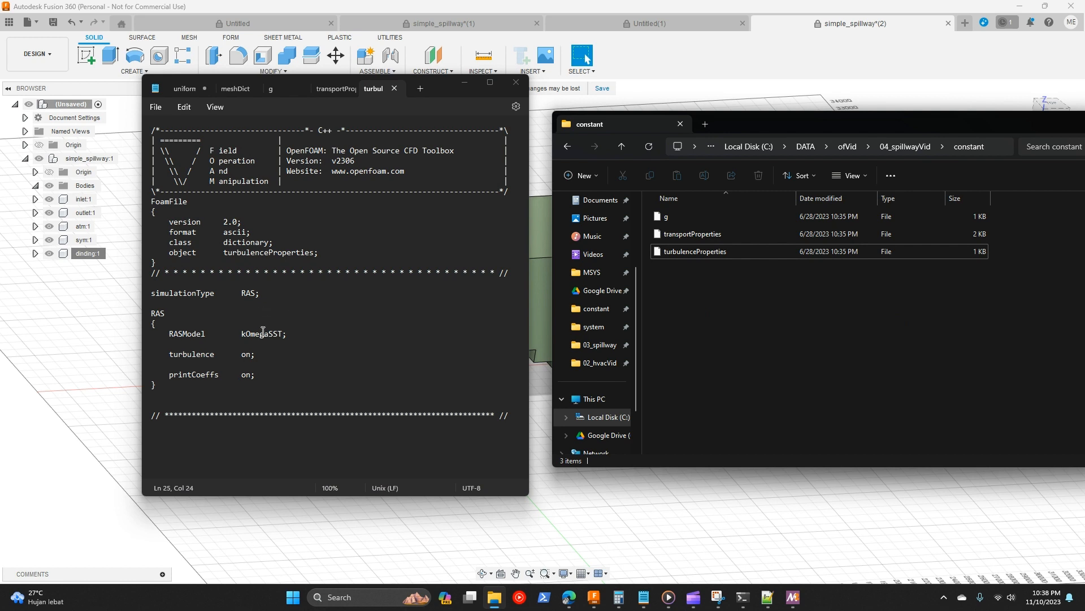
Step: Delete blockMeshDict, extrudeMeshDict, extrudeMeshDict.1, extrudeMeshDict.2 and setFieldsDict from the 04_spillwayVid system folder
left_click(906, 146)
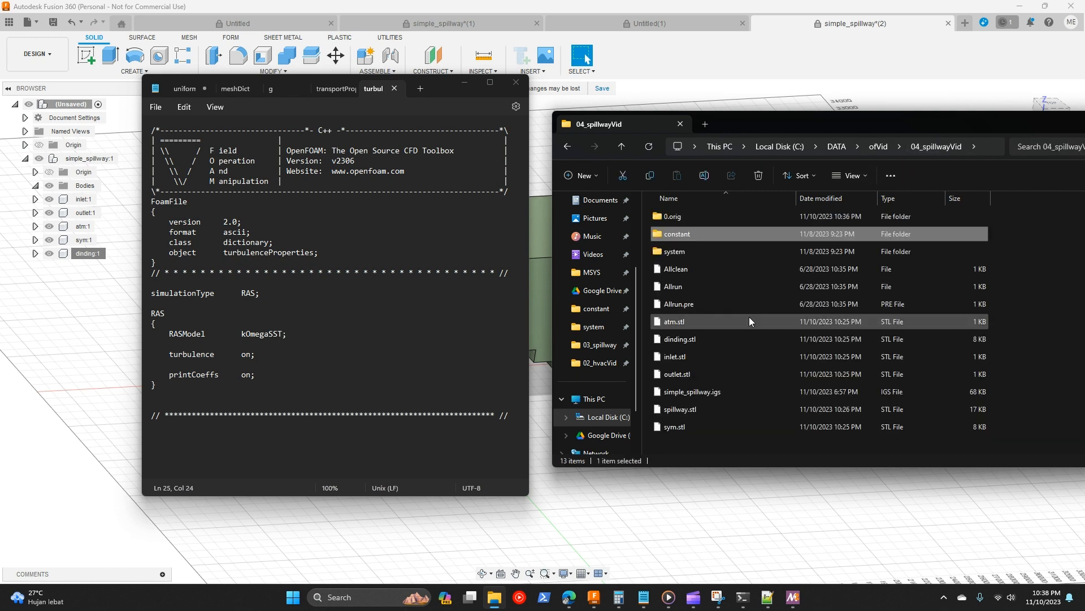
double_click(689, 248)
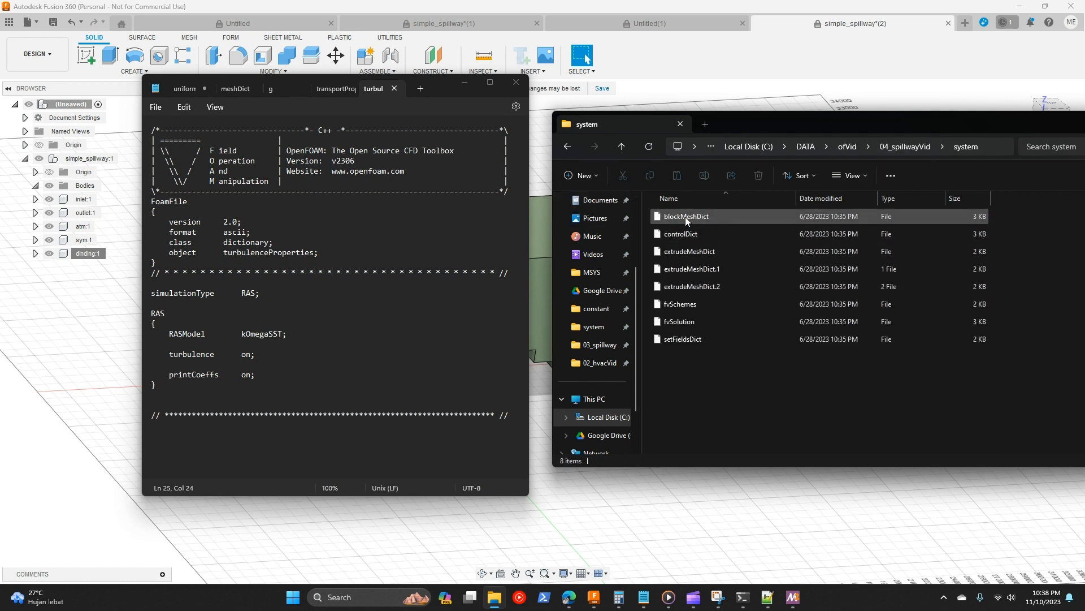
left_click(700, 269)
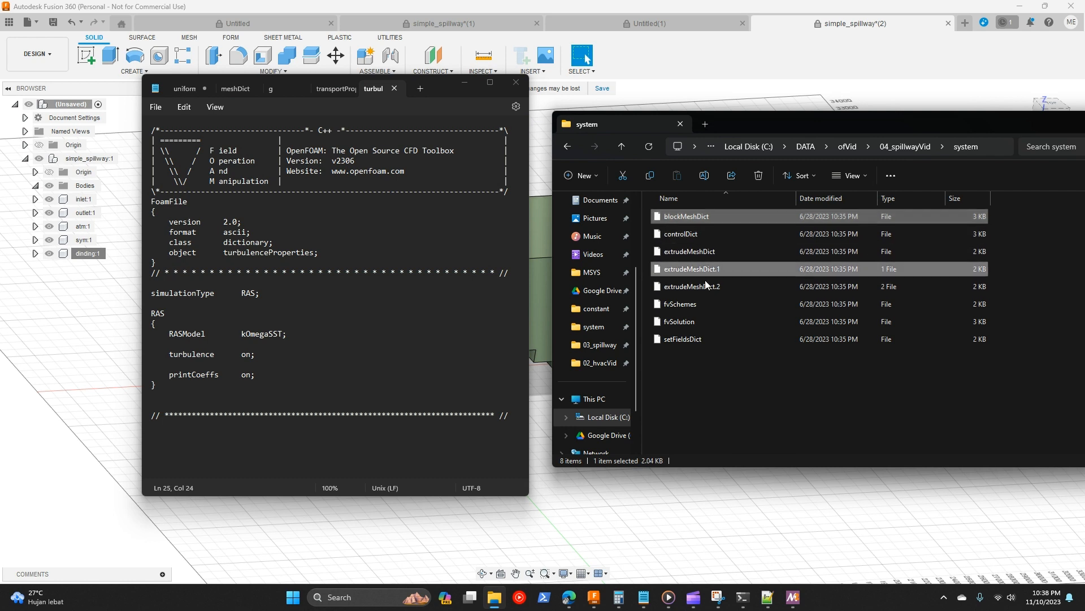
left_click(705, 285, "ctrl")
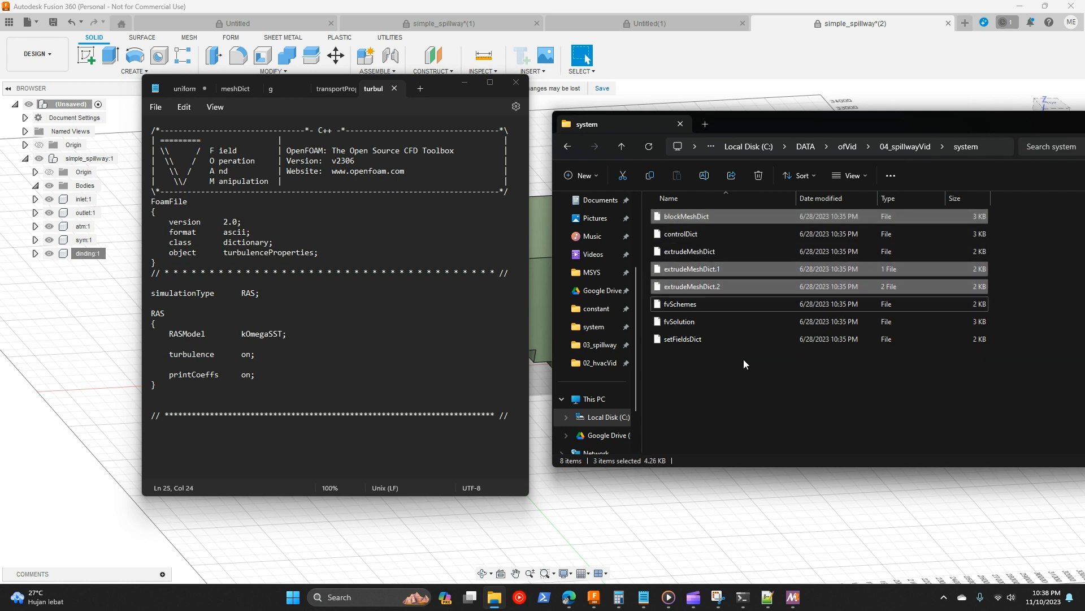
left_click(682, 341, "ctrl")
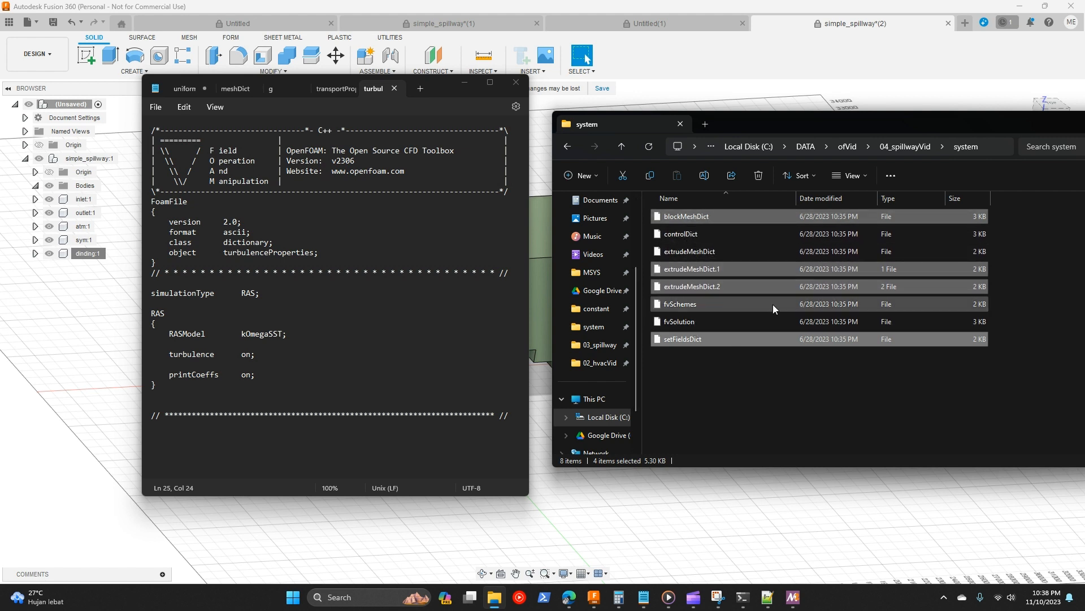
key("Delete")
left_click(721, 236)
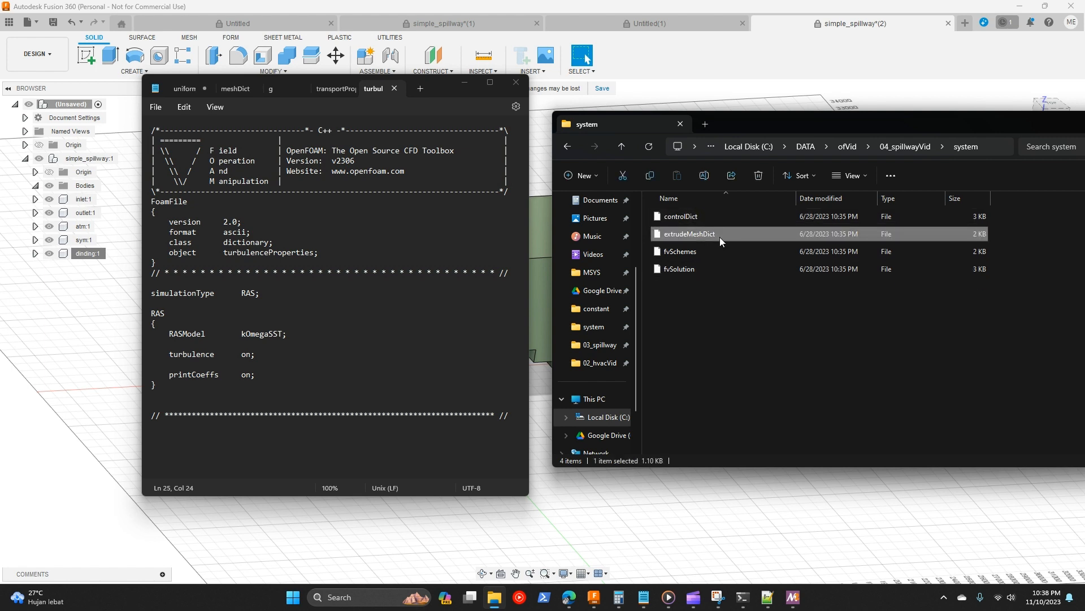
key("Delete")
left_click(703, 221)
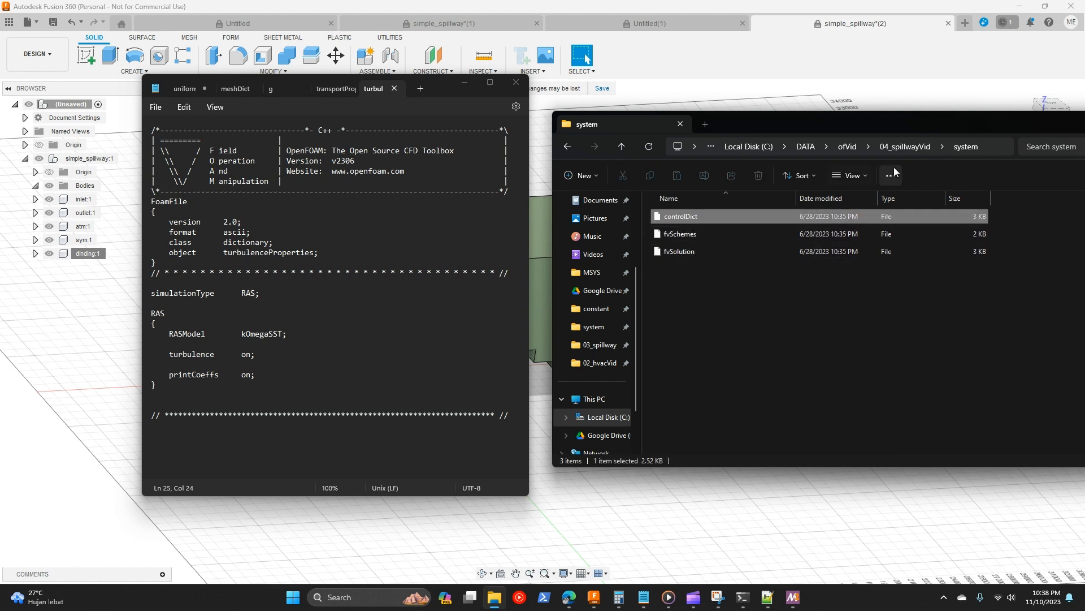
Step: Go back to the constant folder of 04_spillwayVid and open a second File Explorer window
key("alt+Up")
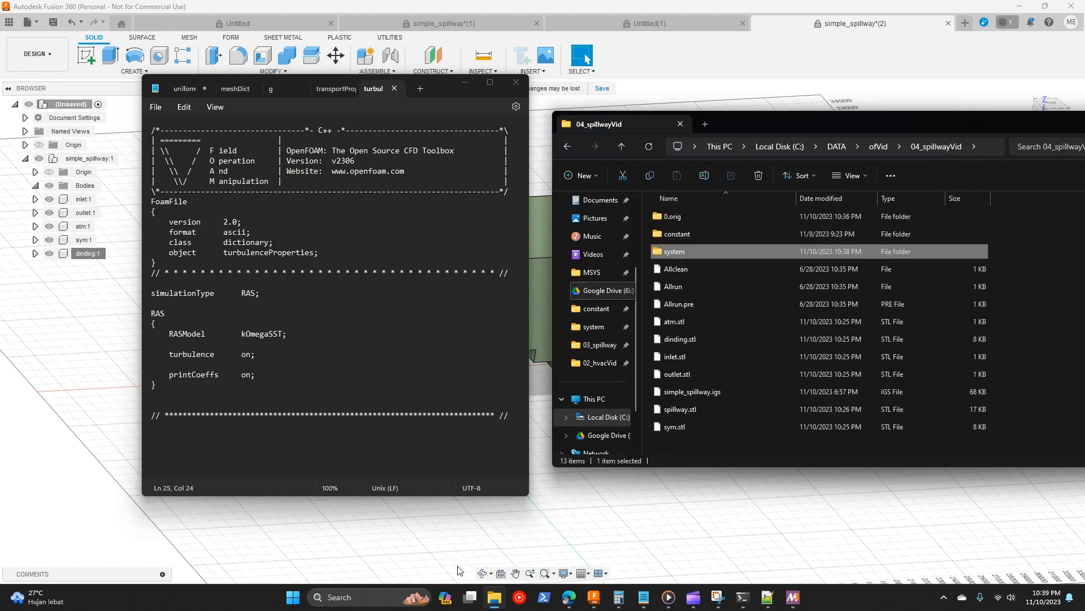
double_click(703, 236)
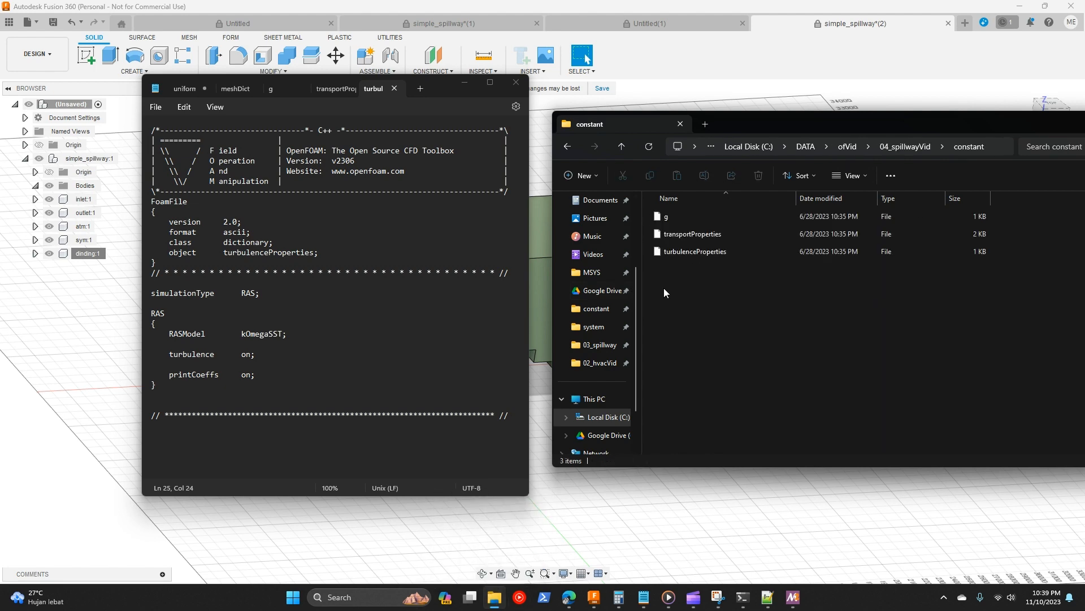
left_click(494, 597)
left_click(494, 597)
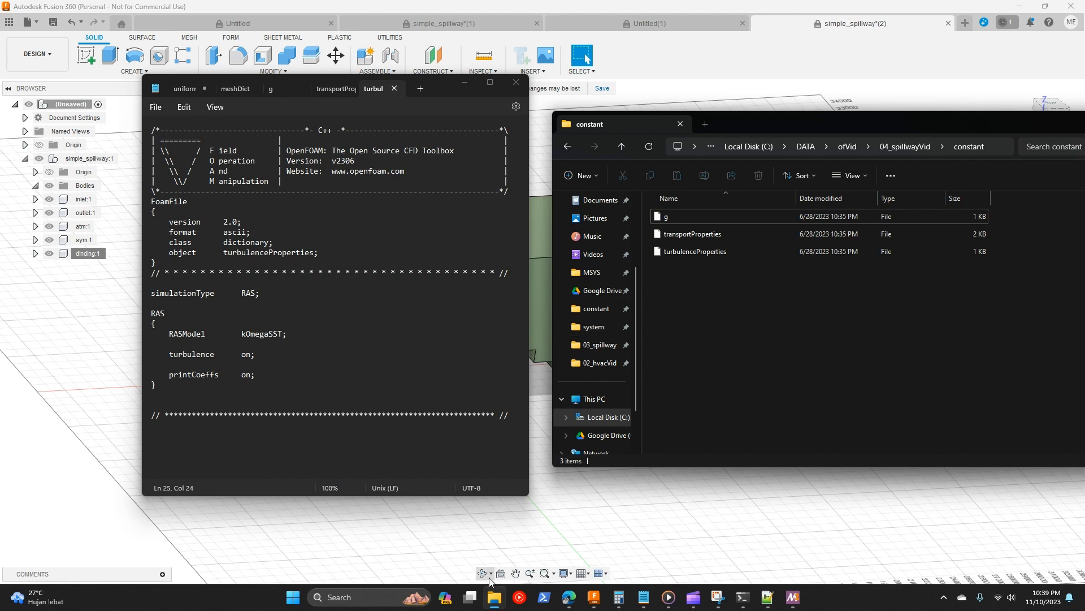
left_click(495, 592)
right_click(496, 592)
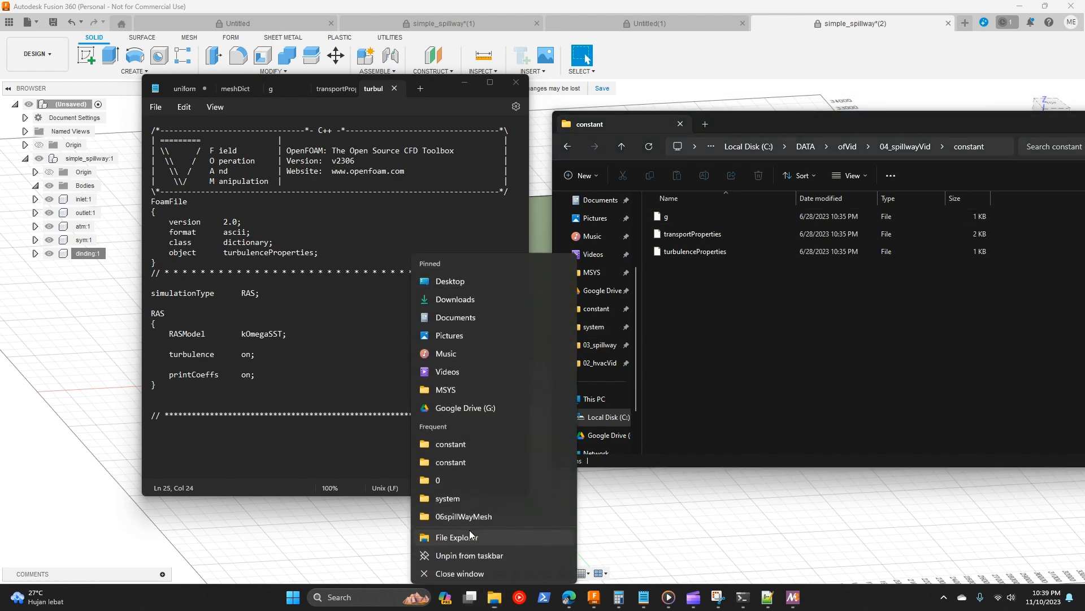
left_click(469, 530)
Step: Copy the polyMesh folder from foamMesh/06spillWayMesh/constant in the MSYS home directory into the 04_spillwayVid constant folder, and close the source window
left_click(45, 274)
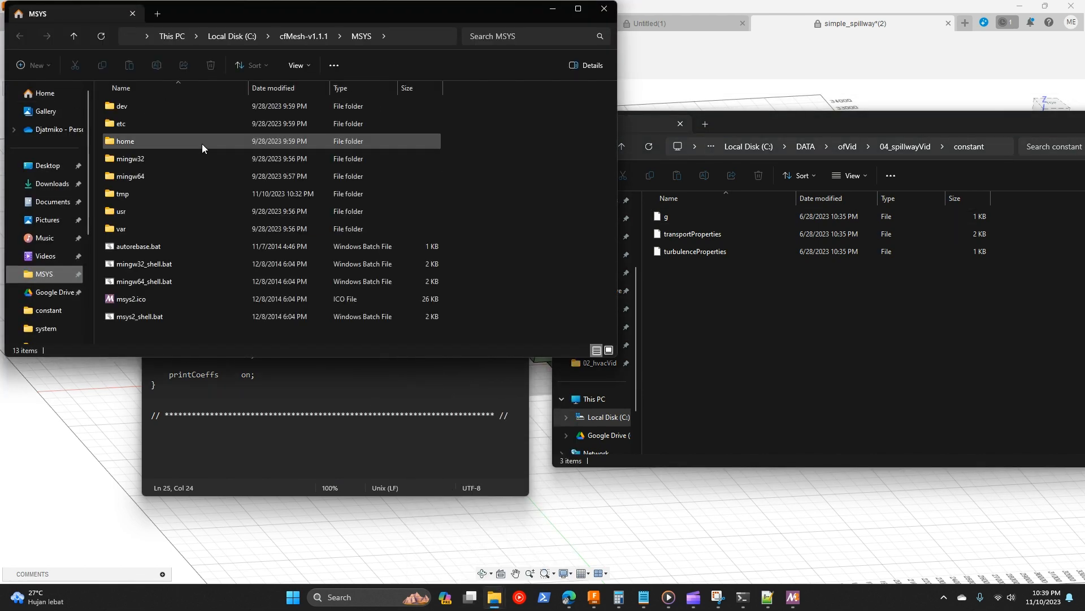
left_click(147, 144)
double_click(147, 144)
double_click(134, 106)
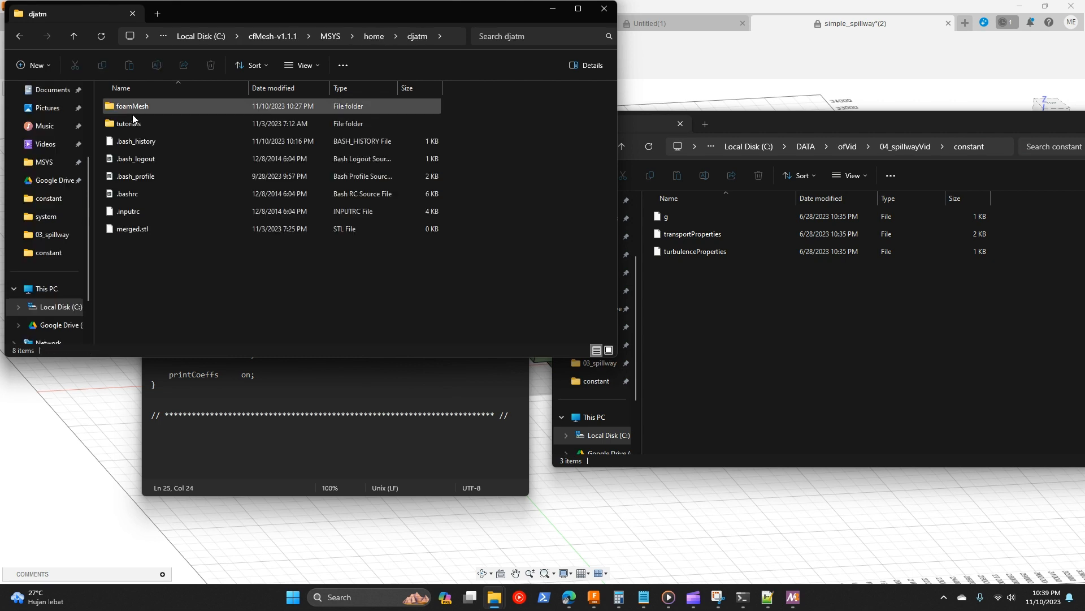
double_click(141, 107)
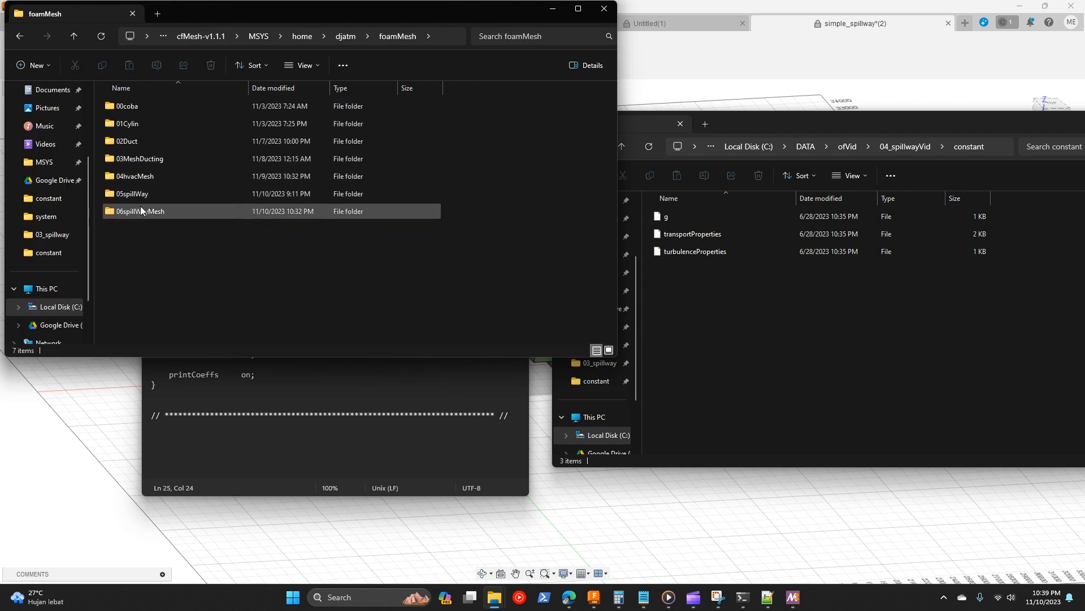
double_click(140, 206)
double_click(137, 124)
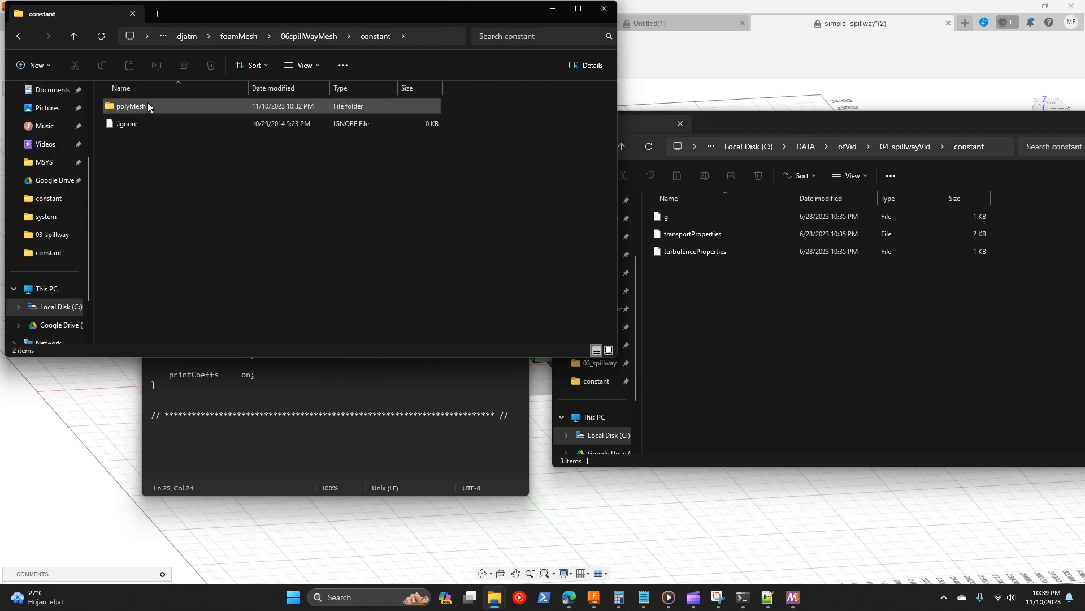
key("alt+Tab")
left_click_drag(132, 106, 830, 362)
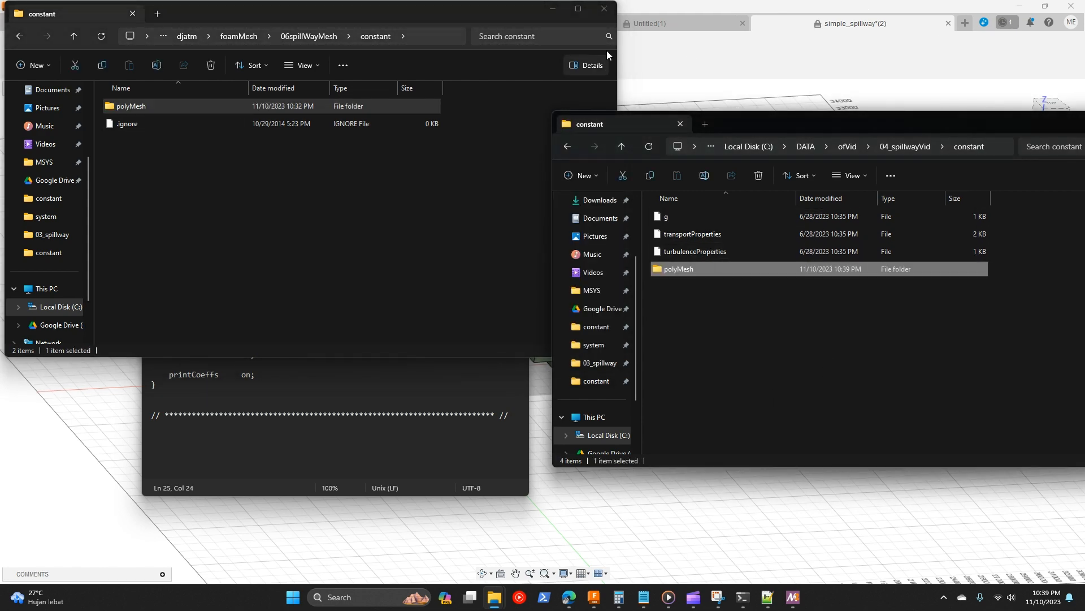
left_click(605, 9)
Step: Open the boundary file from the copied polyMesh folder in Notepad and examine its patch definitions
double_click(725, 269)
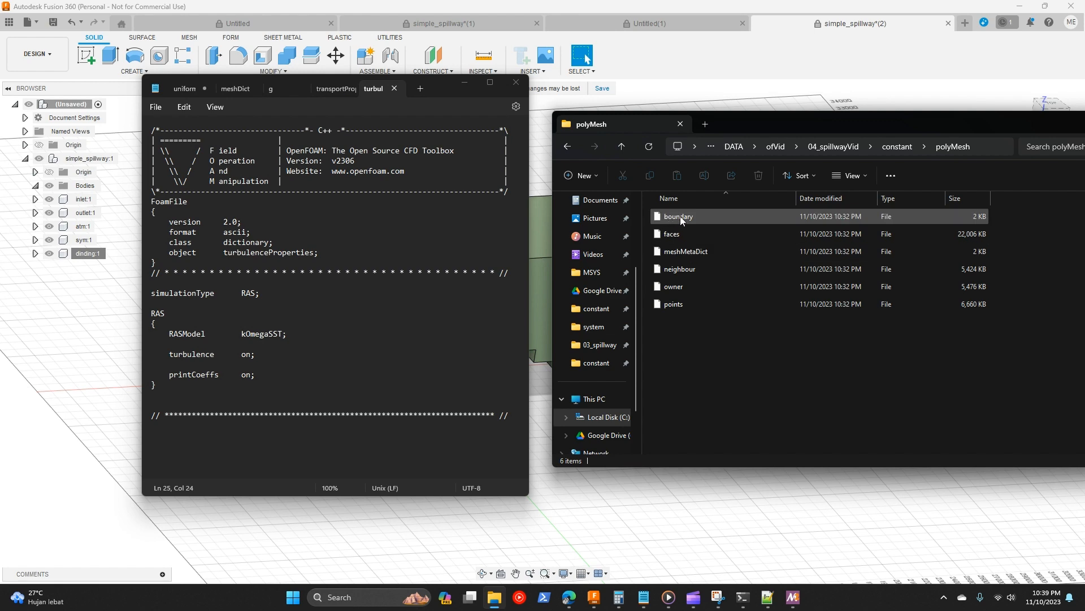
left_click(680, 216)
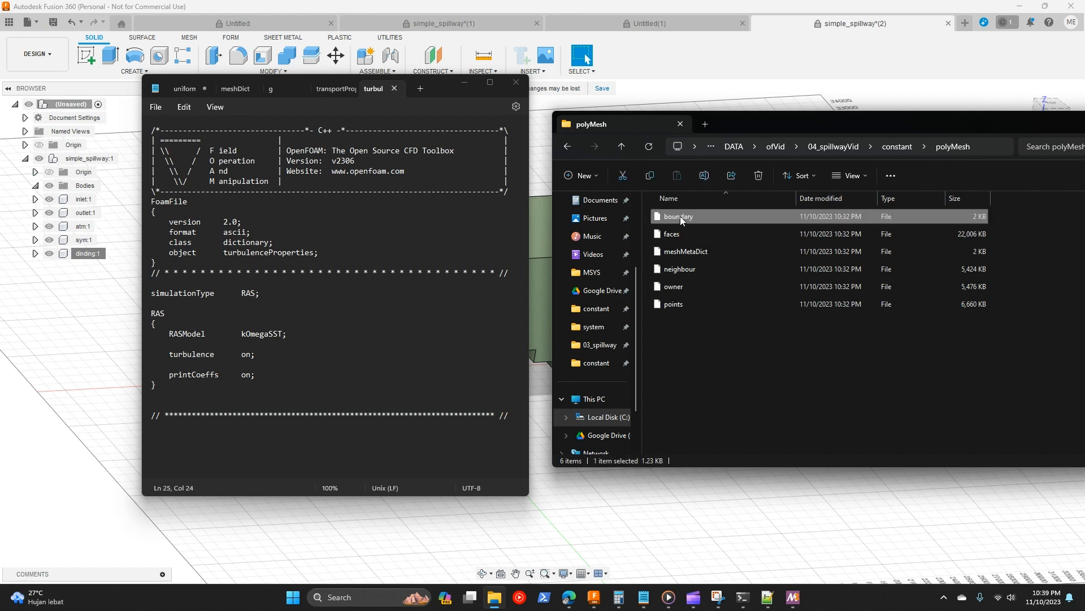
double_click(717, 213)
double_click(525, 246)
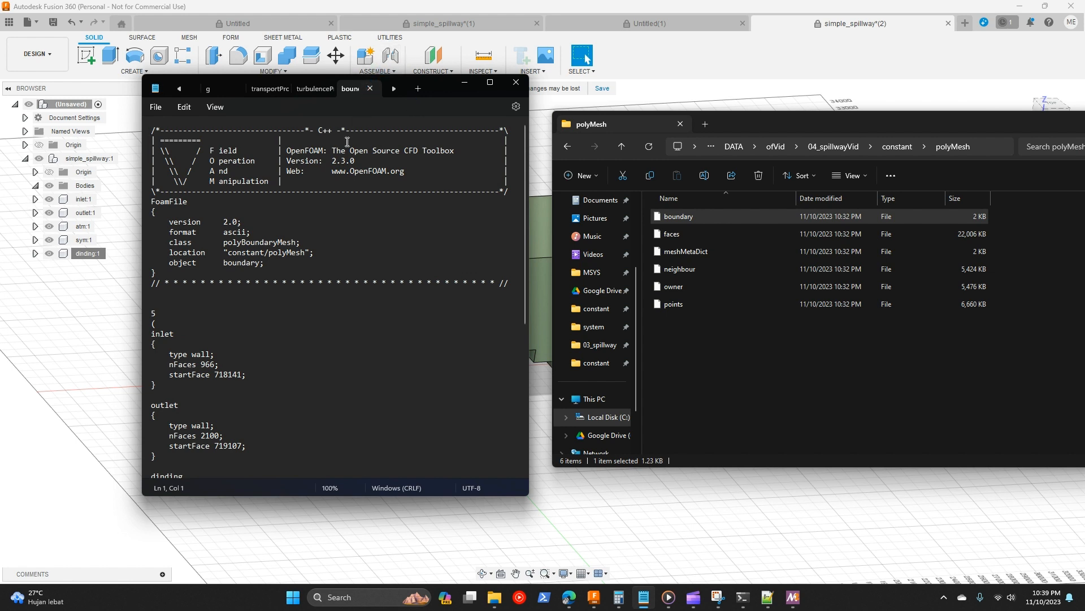
scroll(260, 360, "down", 5)
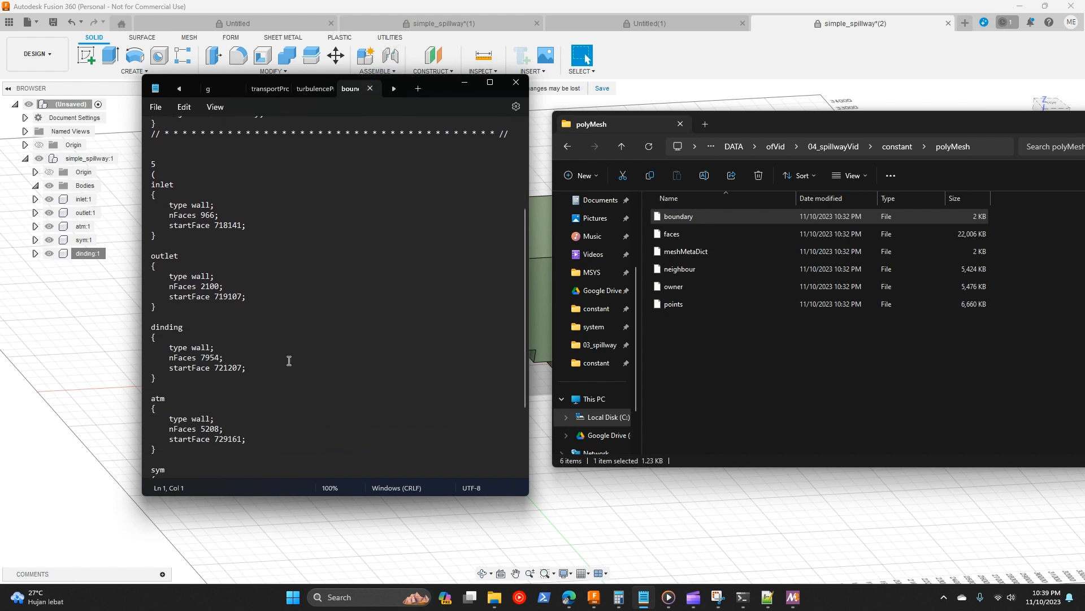
scroll(289, 361, "up", 5)
Step: Close the turbulenceProperties, transportProperties, g and meshDict files in Notepad, keeping boundary open
left_click(324, 88)
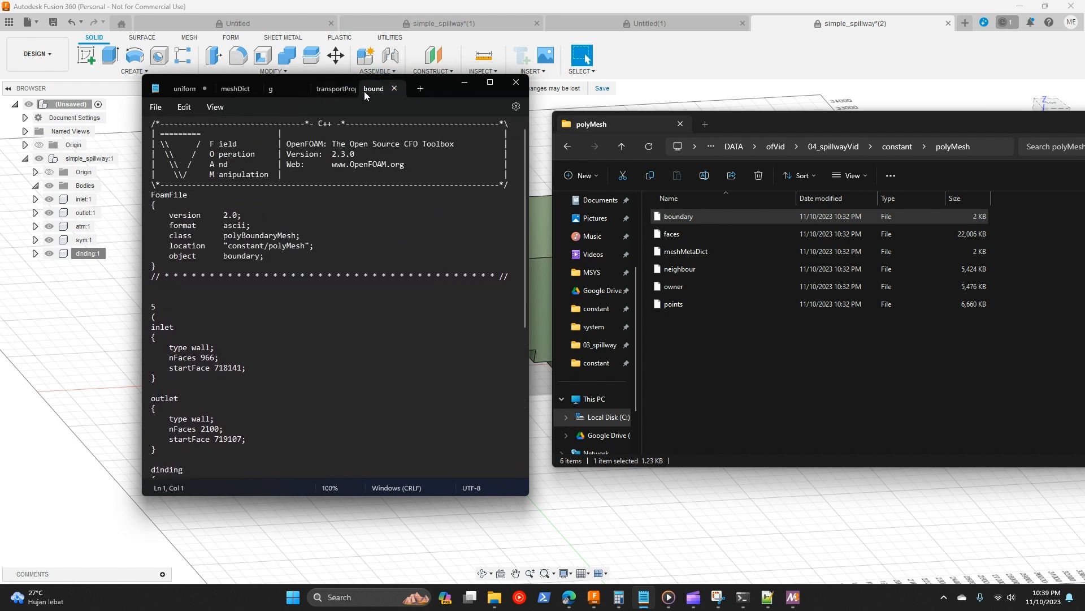
left_click(332, 89)
left_click(347, 87)
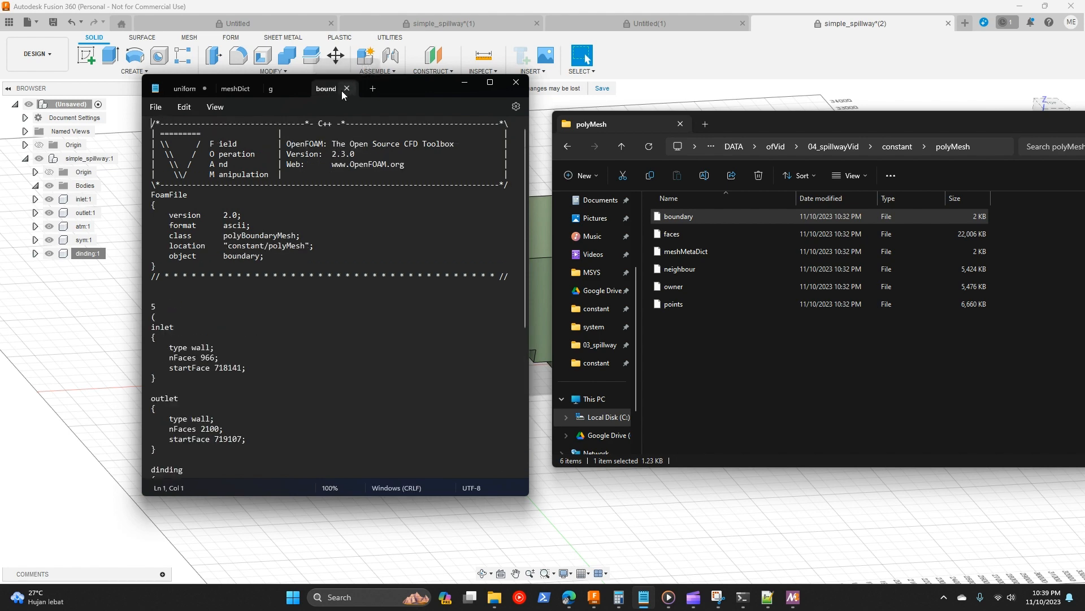
left_click(290, 89)
left_click(300, 87)
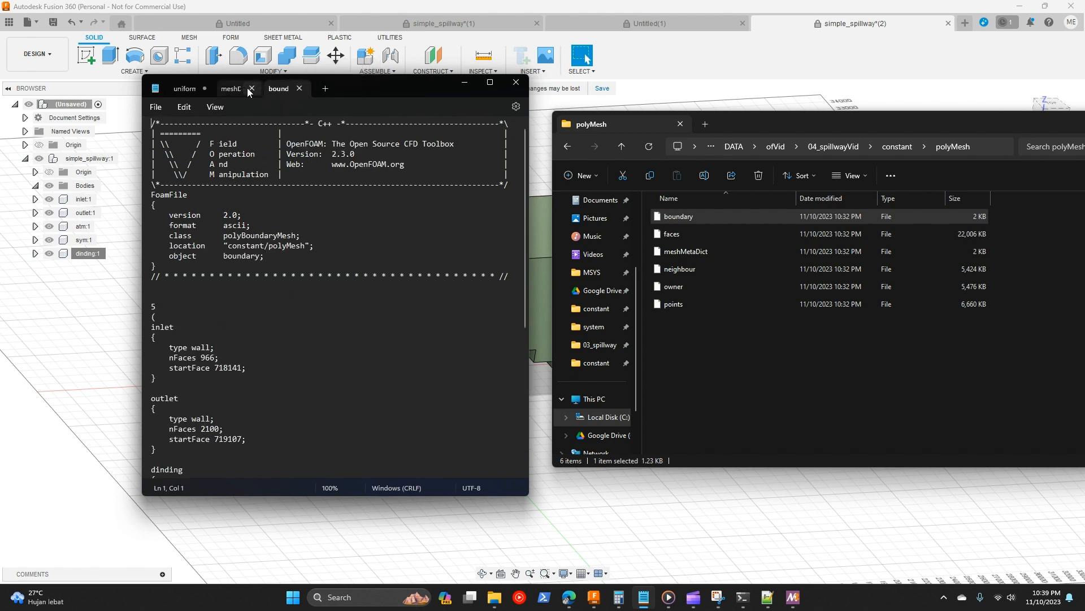
left_click(238, 89)
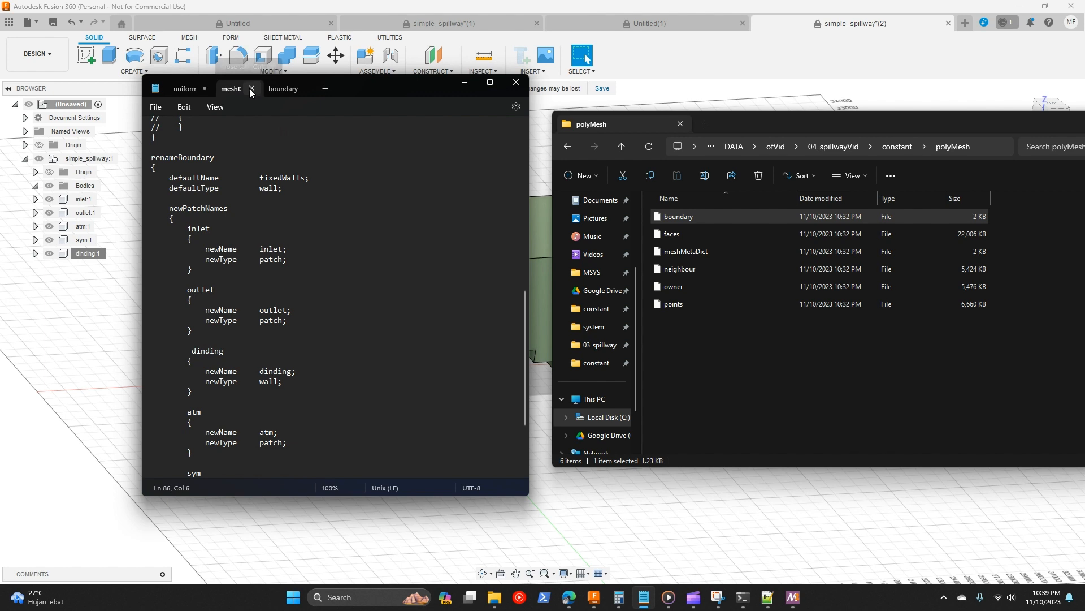
left_click(252, 88)
Step: Change the type of the inlet and outlet boundaries to patch in the boundary file
scroll(228, 325, "down", 3)
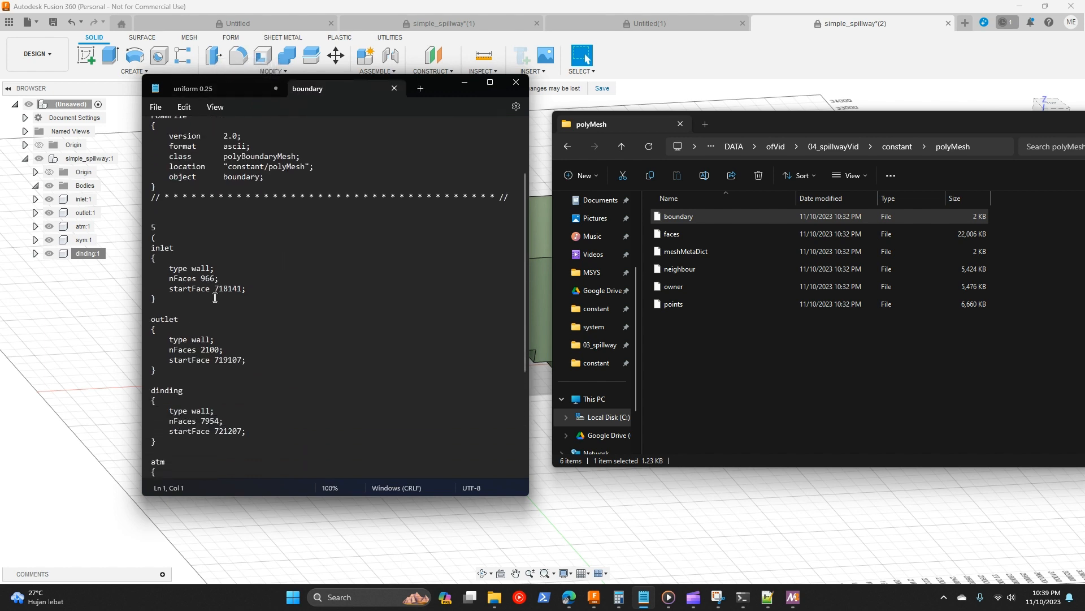
left_click_drag(209, 268, 196, 268)
left_click_drag(211, 339, 197, 340)
type("patch")
Step: Set the atm boundary type to patch and the sym boundary type to symmetry, and save the boundary file
left_click_drag(211, 411, 202, 412)
scroll(206, 390, "down", 4)
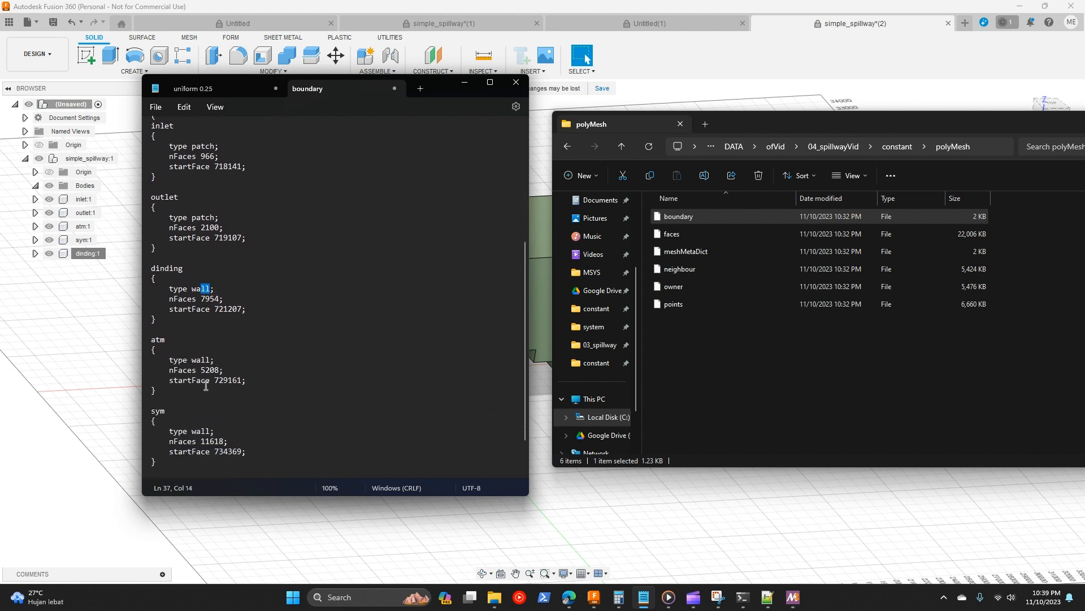
left_click_drag(210, 357, 193, 358)
type("patch")
left_click_drag(212, 433, 191, 432)
type("symmetry")
scroll(285, 408, "down", 2)
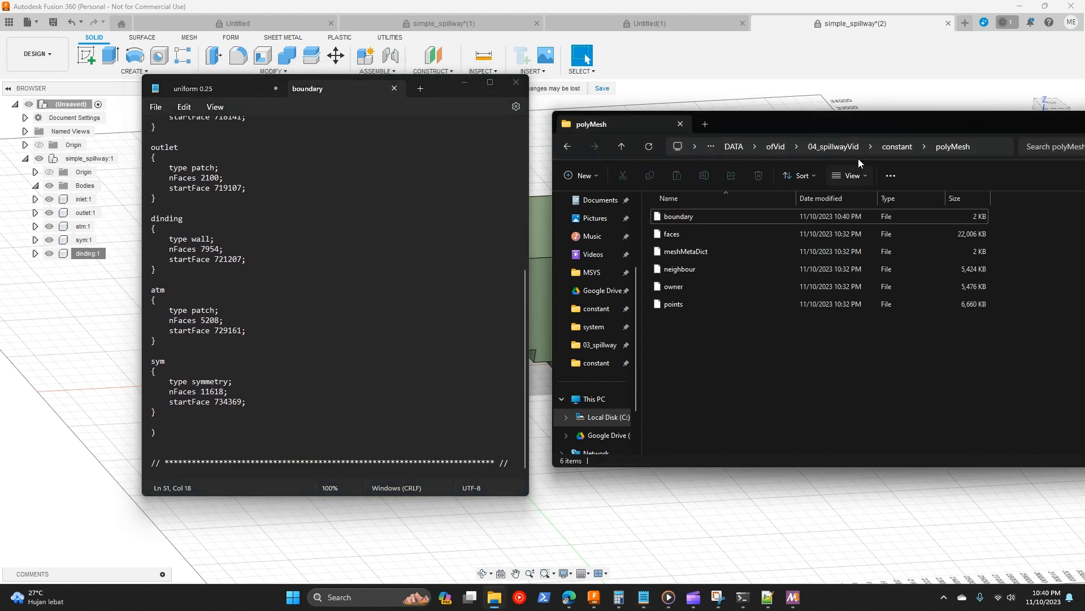
Step: Go back to the 04_spillwayVid case folder and rename the 0.orig folder as 0
left_click(897, 146)
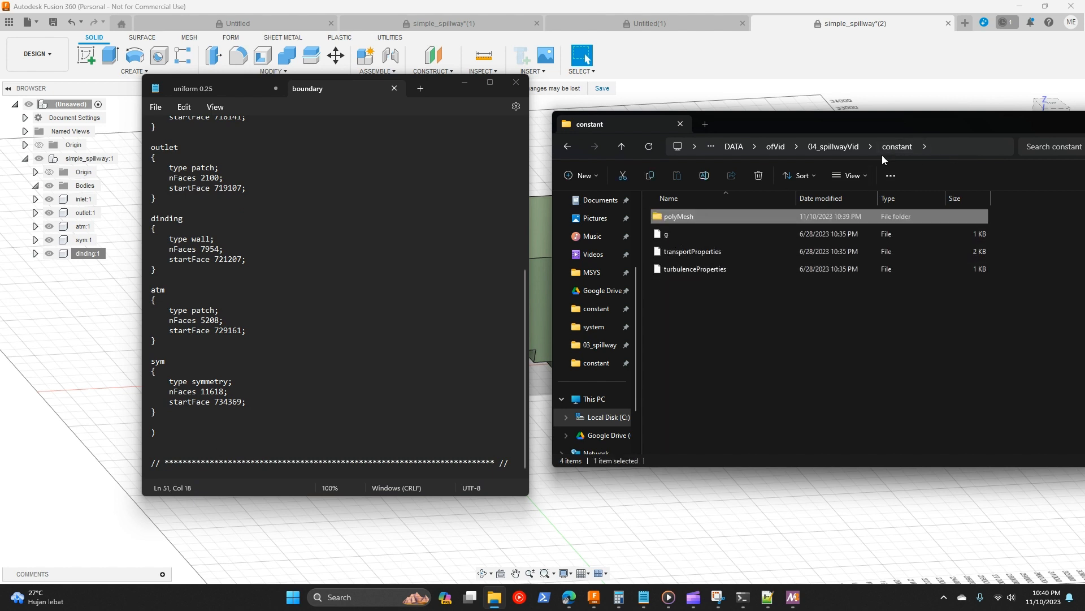
left_click(845, 148)
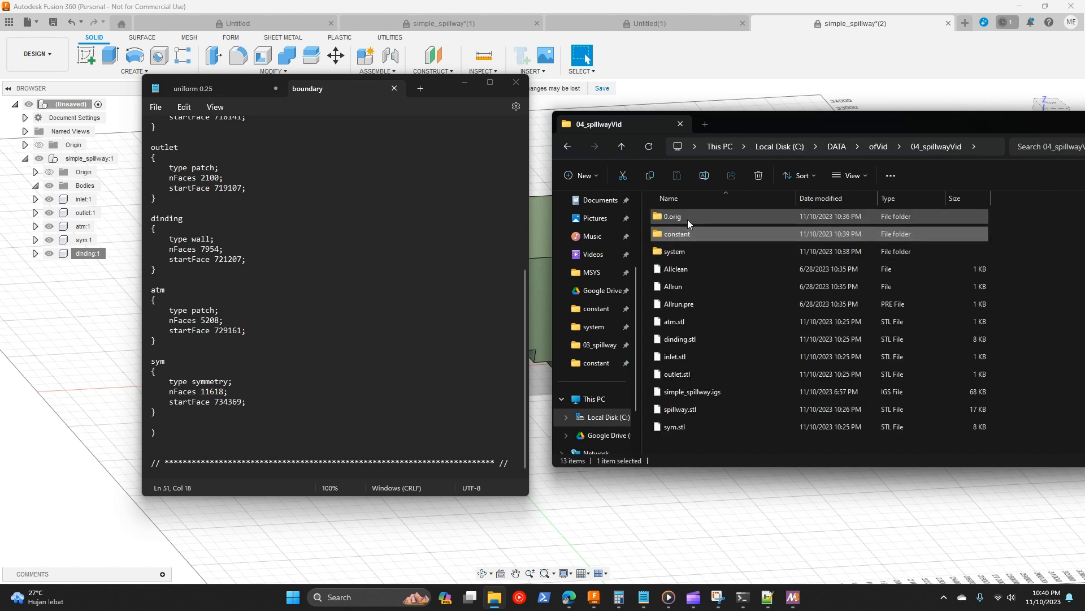
right_click(688, 220)
left_click(747, 232)
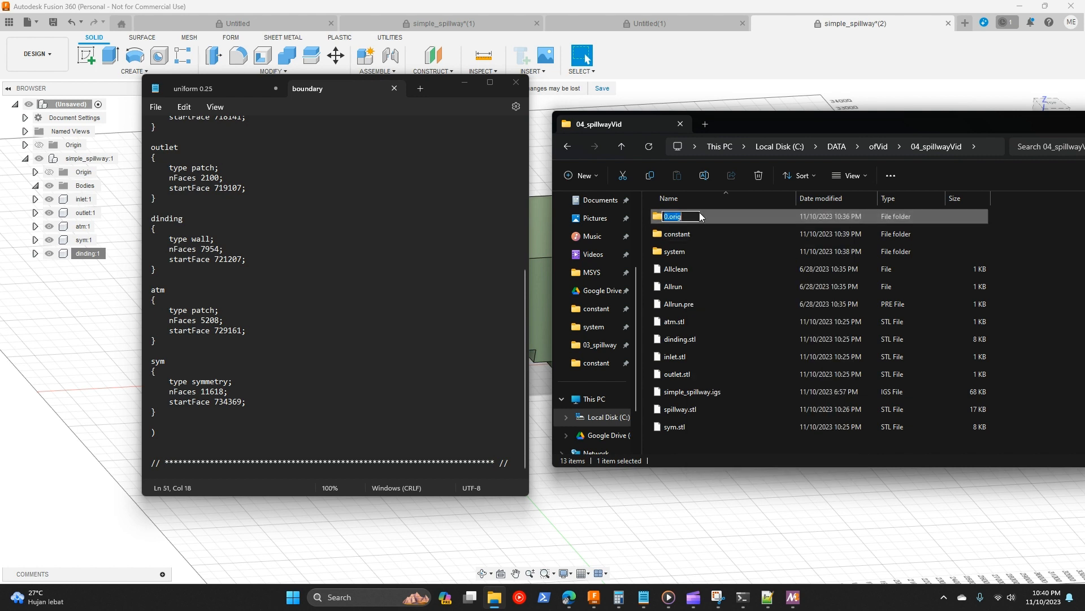
key("BackSpace")
key("BackSpace")
key("BackSpace")
key("BackSpace")
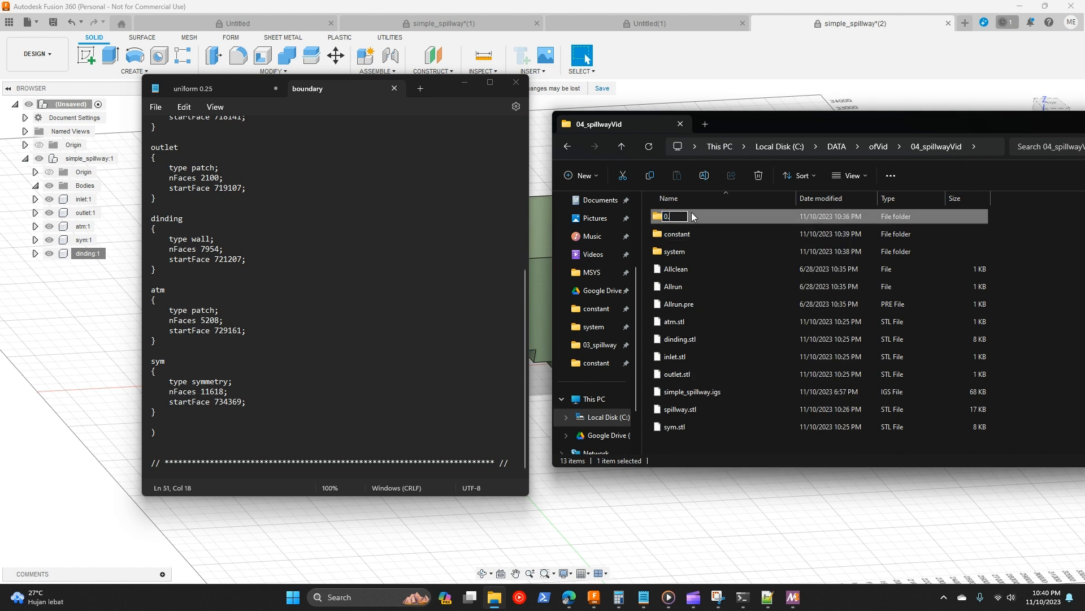
Step: Open all six field files from the 0 folder (alpha.water, k, nut, omega, p_rgh and U) in Notepad++
double_click(693, 214)
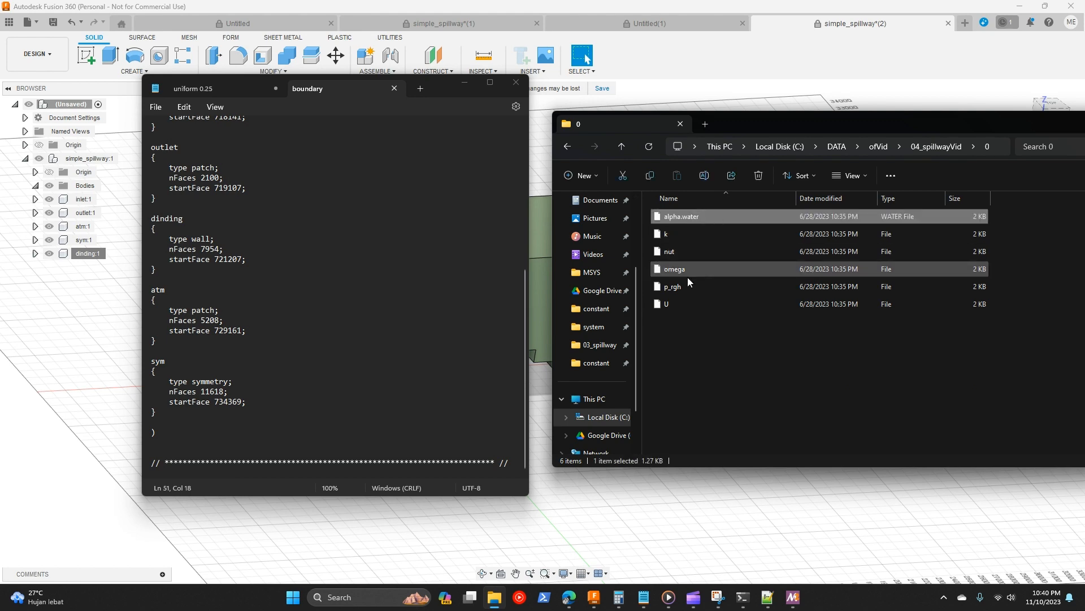
left_click(675, 300, "shift")
right_click(675, 300)
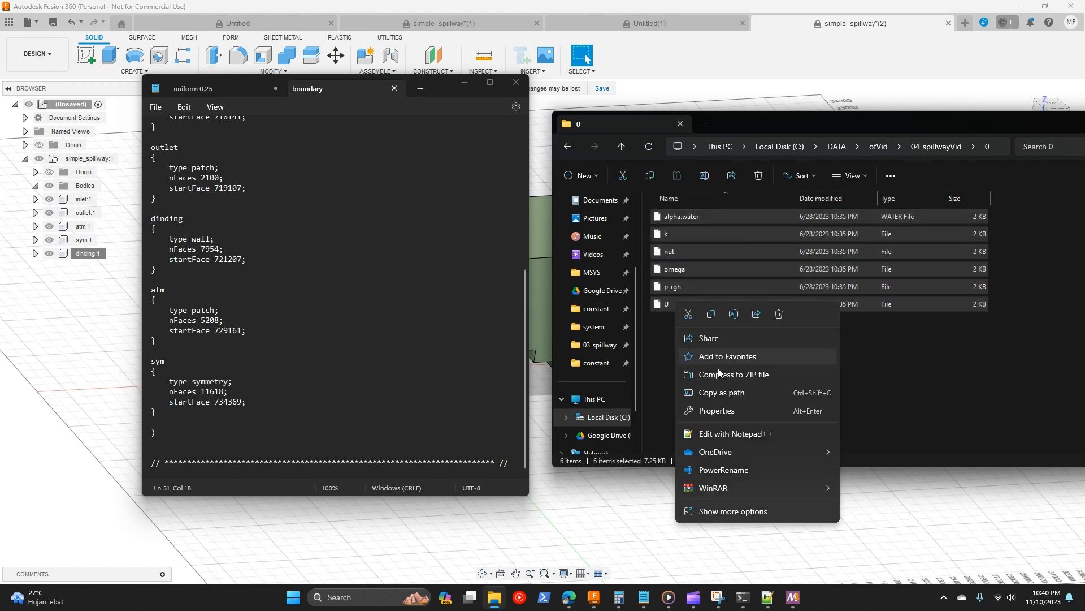
left_click(735, 433)
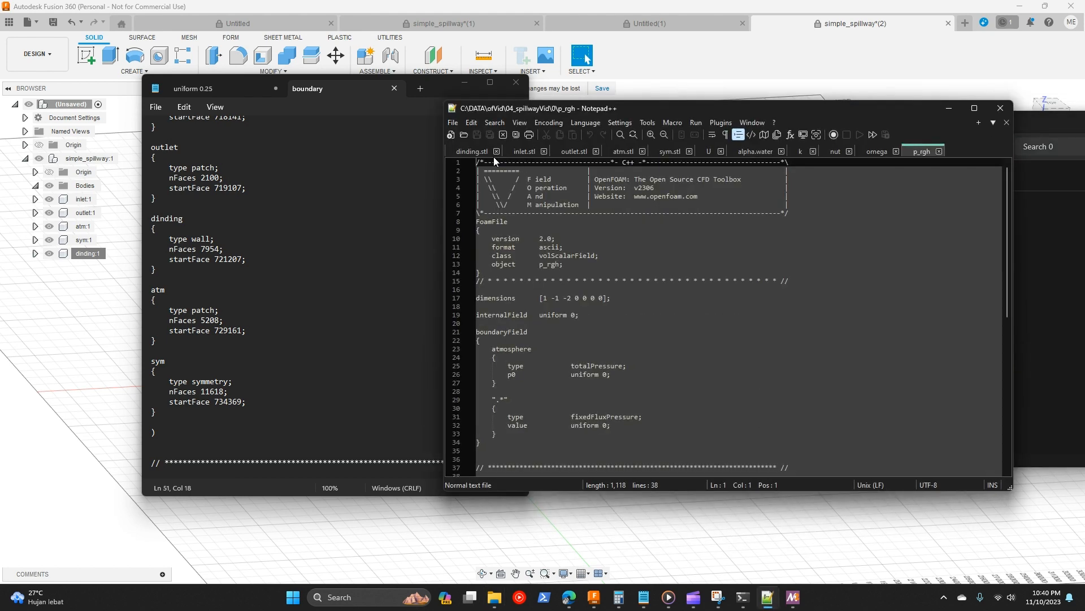
Step: Close the dinding.stl, inlet.stl, outlet.stl, atm.stl and sym.stl files in Notepad++
left_click(496, 152)
left_click(487, 152)
left_click(487, 152)
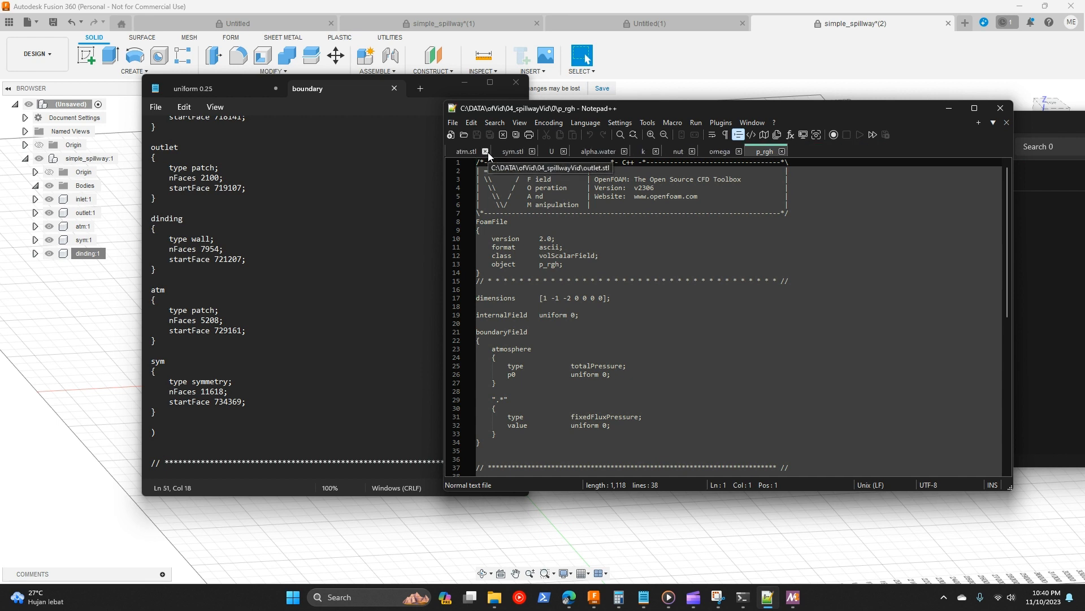
left_click(485, 152)
left_click(485, 152)
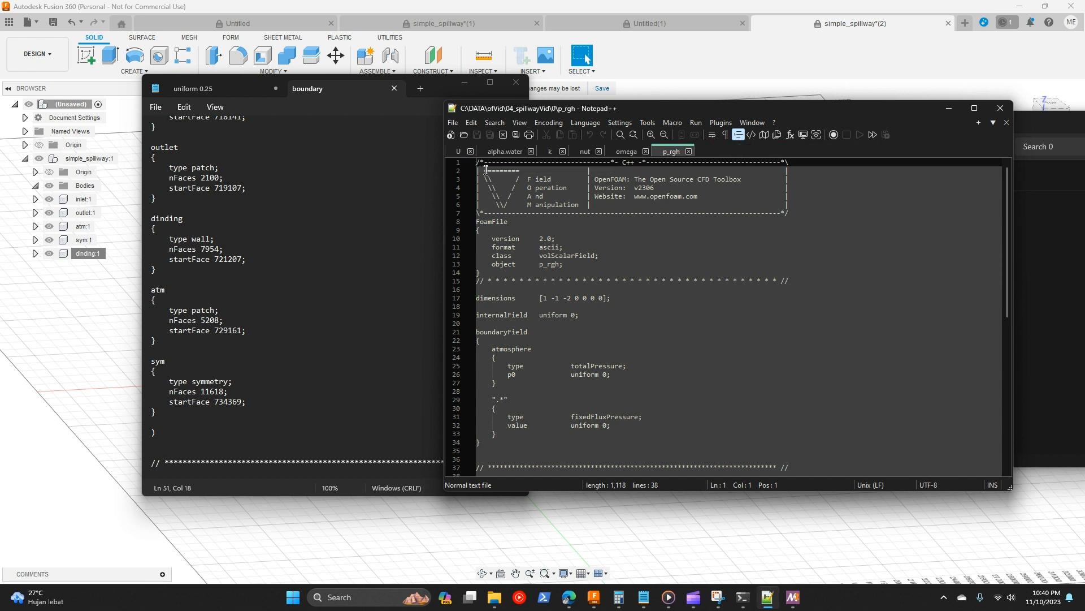
Step: Examine the U file's boundaryField, especially the inlet's flowRateInletVelocity type and volumetricFlowRate entry
left_click(461, 153)
left_click(531, 289)
scroll(583, 346, "down", 3)
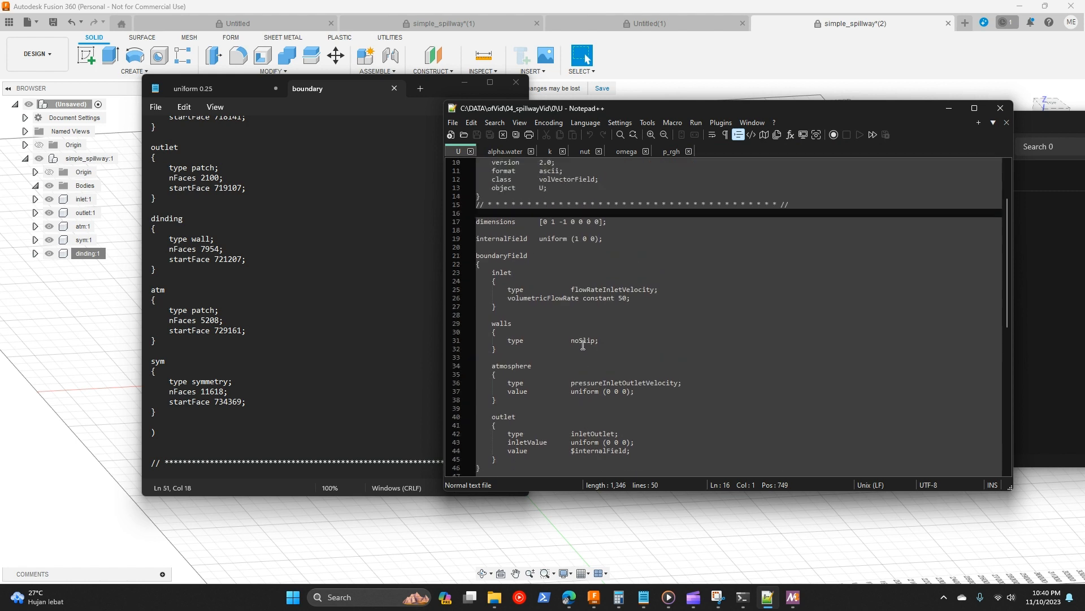
scroll(511, 220, "up", 1)
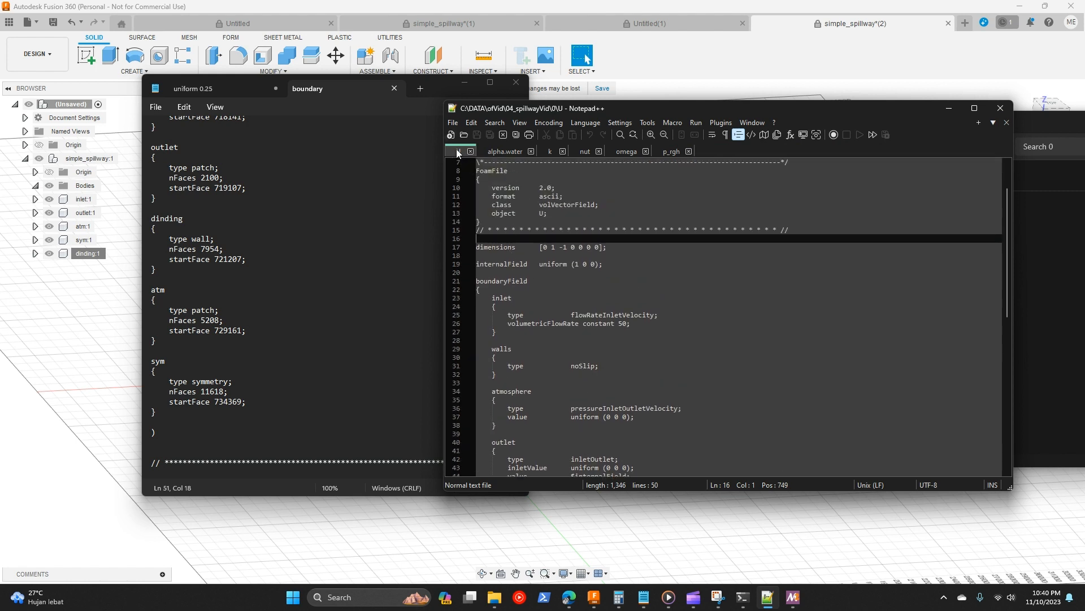
scroll(579, 351, "down", 3)
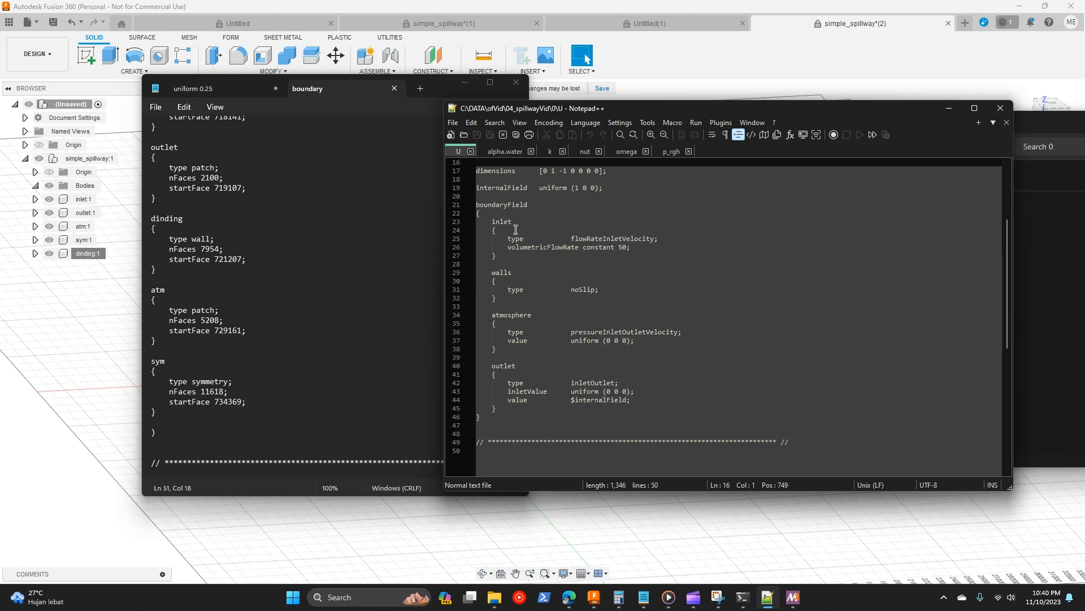
left_click_drag(492, 222, 635, 254)
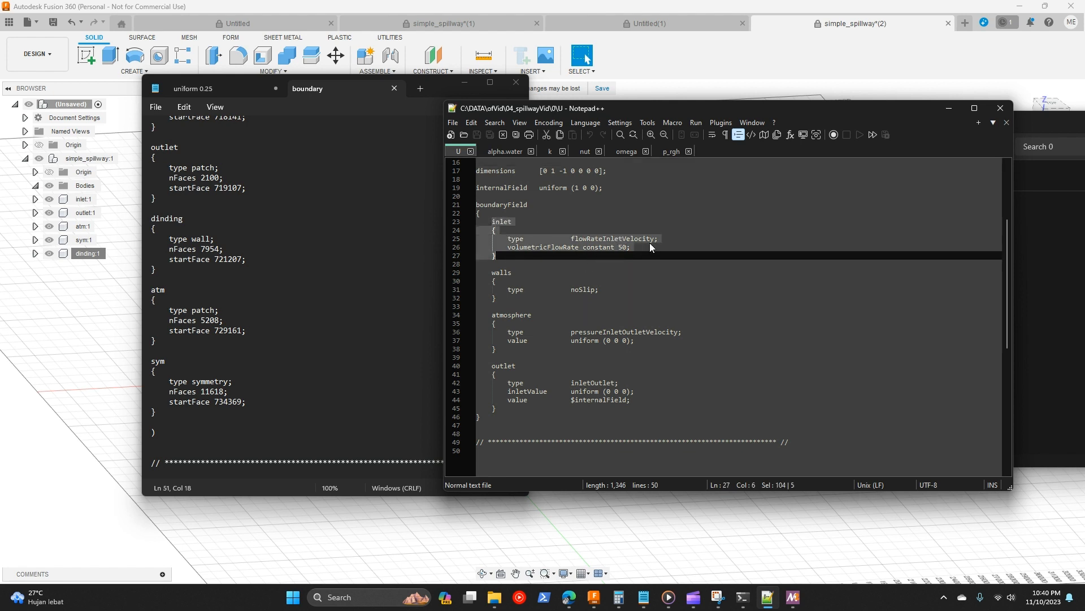
left_click(650, 247)
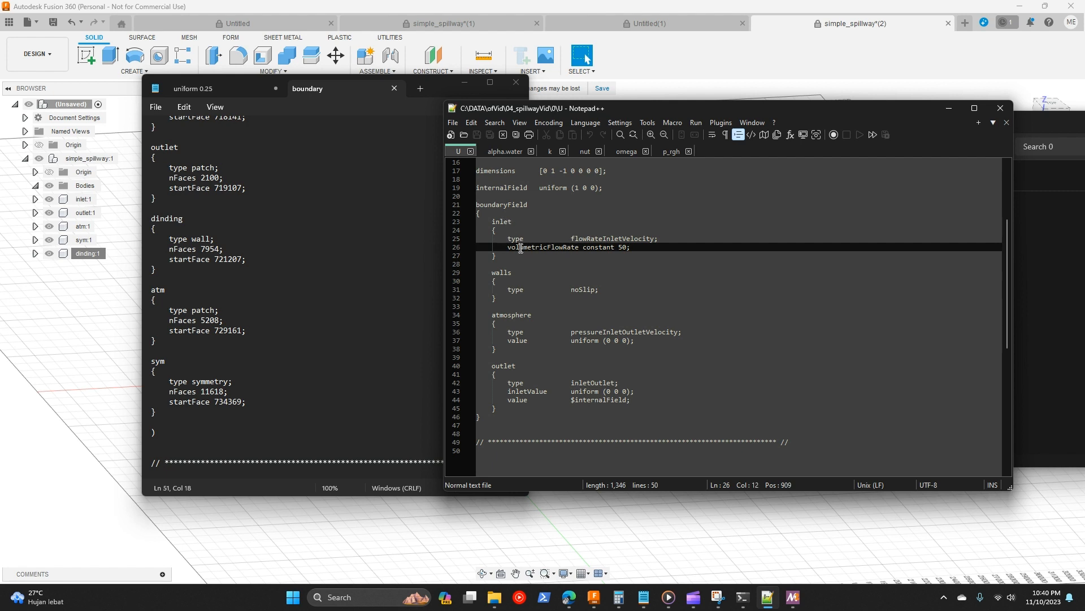
left_click_drag(506, 249, 625, 248)
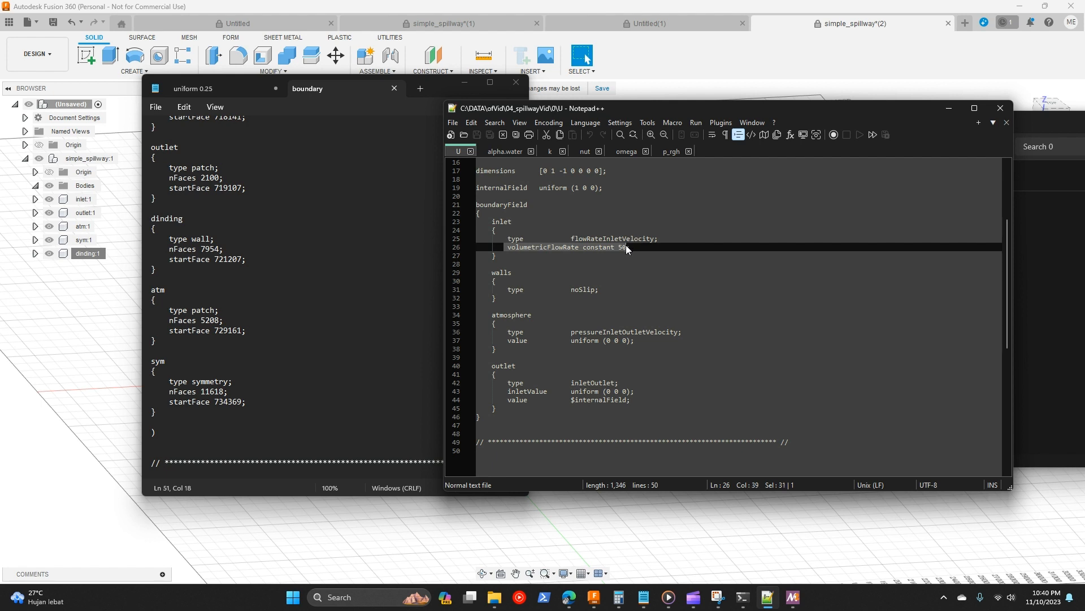
left_click(624, 254)
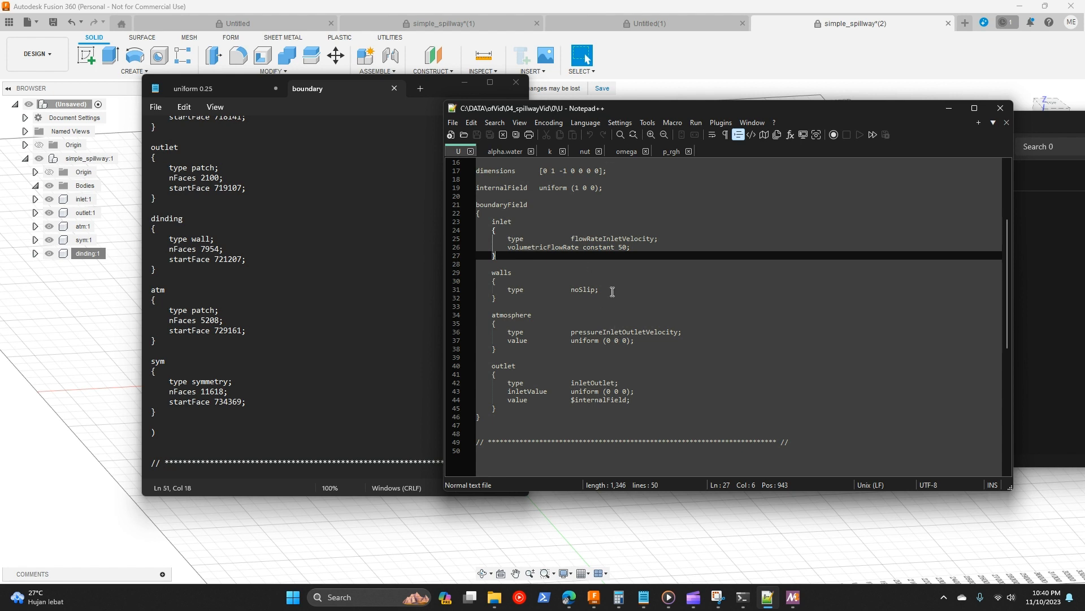
Step: Rename the walls patch as dinding and the atmosphere patch as atm in the U file, and examine the atm velocity type
left_click_drag(516, 274, 494, 275)
type("dinding")
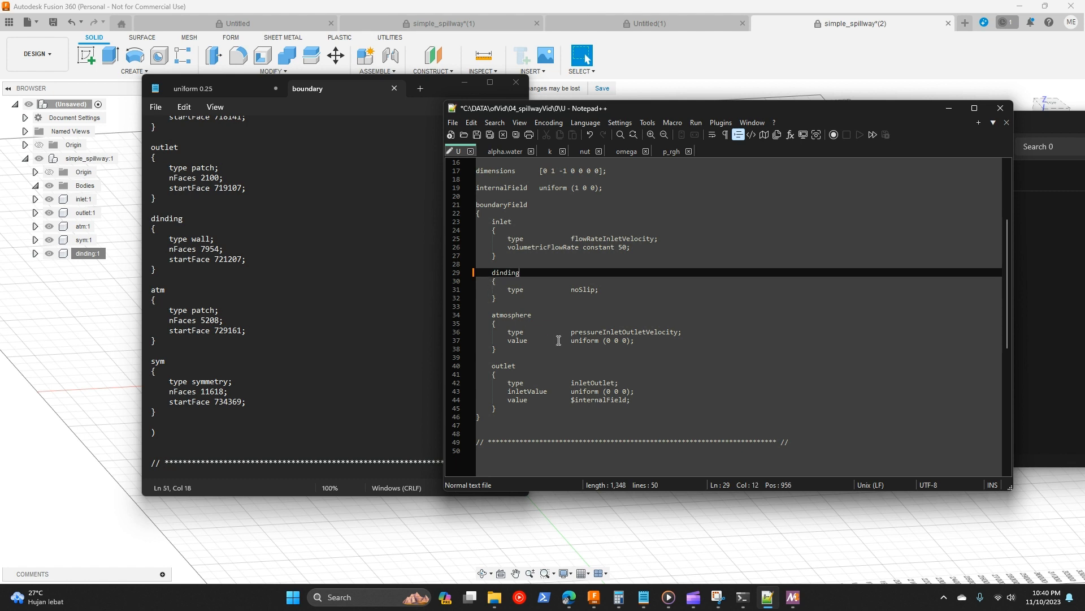
left_click_drag(533, 315, 491, 317)
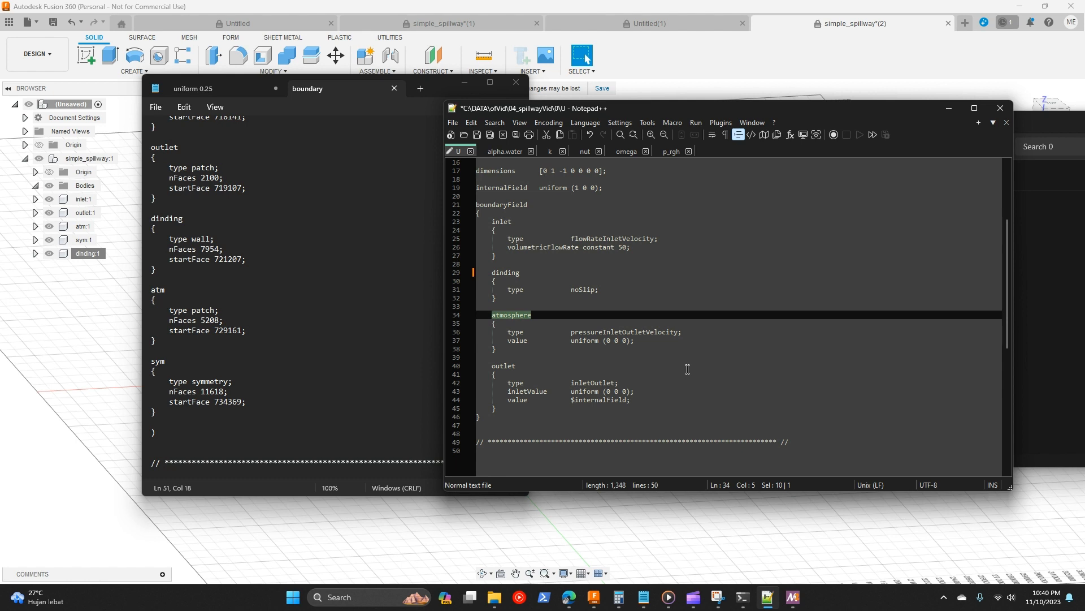
type("atm")
left_click_drag(515, 330, 683, 329)
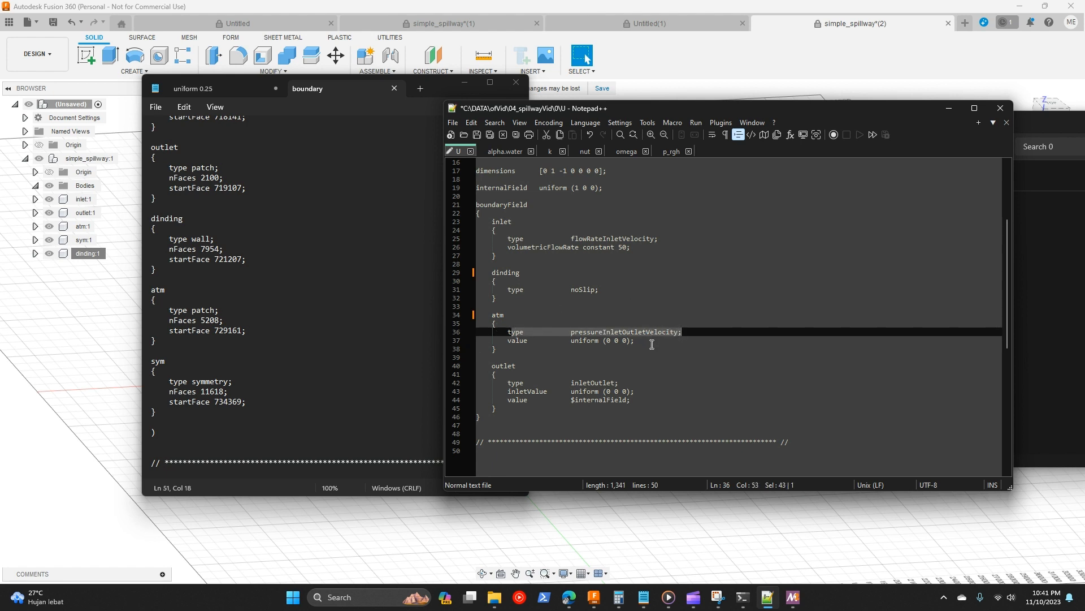
Step: Examine the outlet and atm velocity entries in the U file and compare its patches with those in the boundary file
left_click(503, 366)
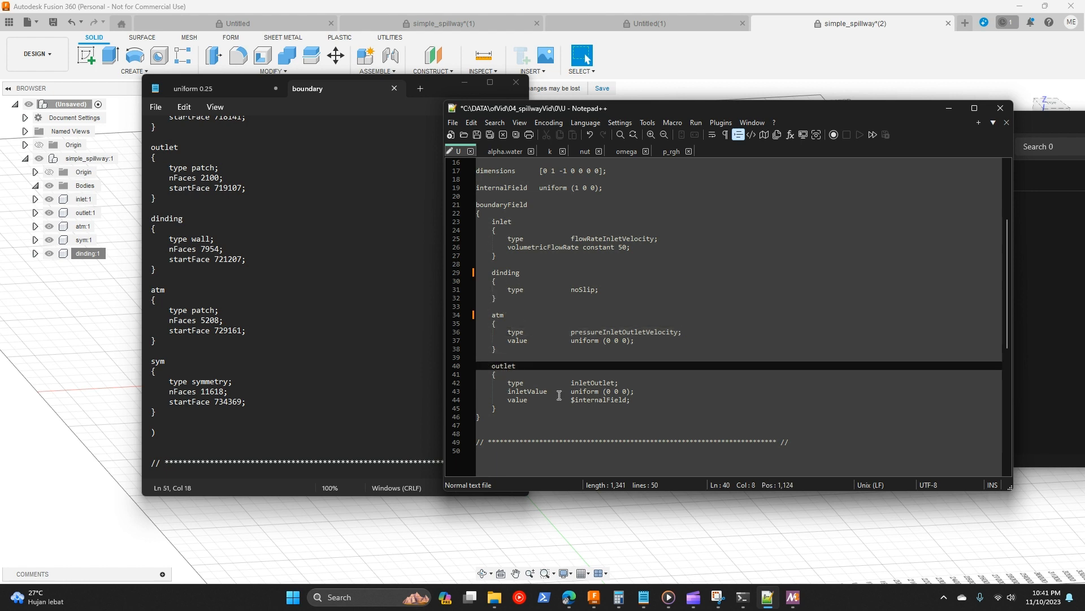
left_click(636, 400)
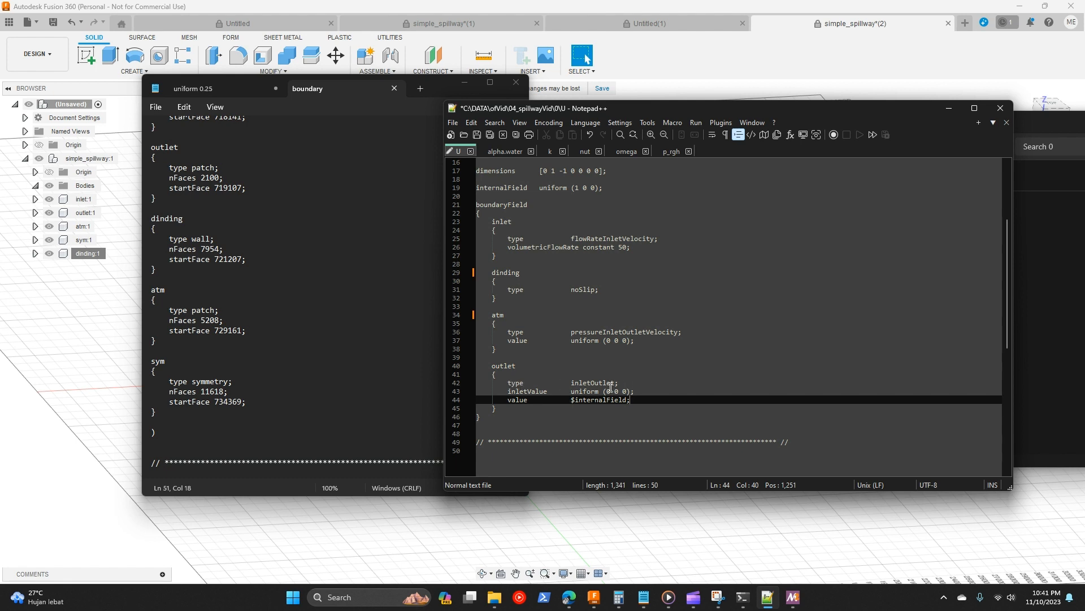
left_click(642, 332)
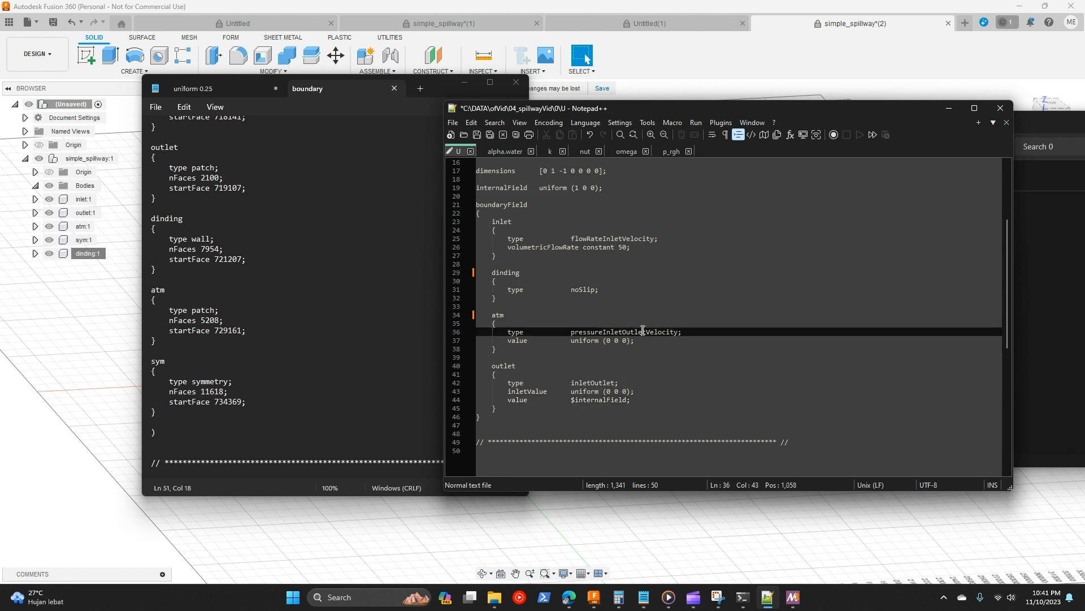
left_click(579, 392)
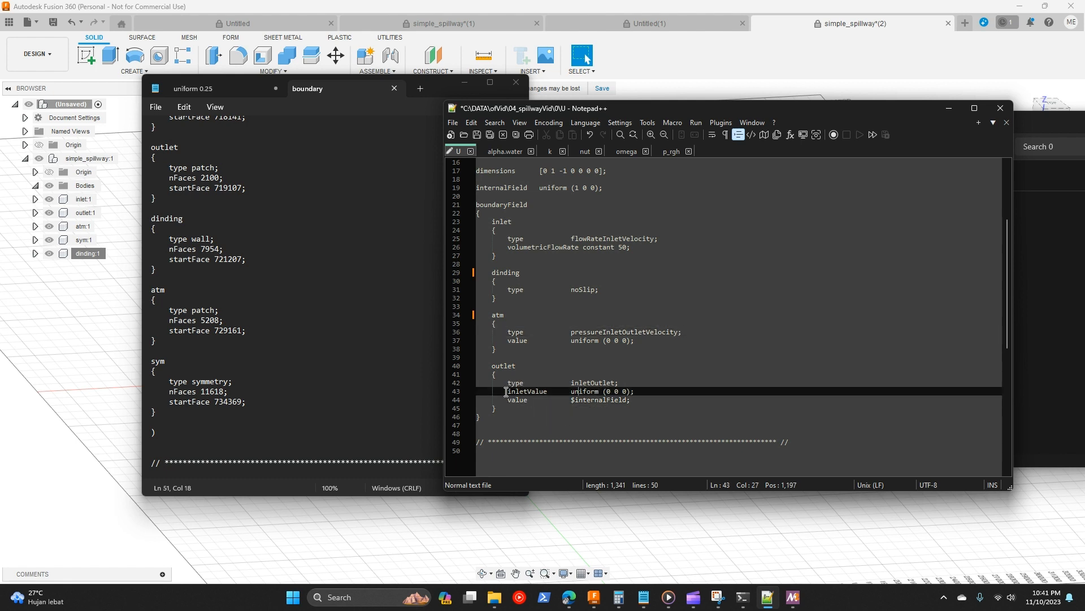
key("Down")
key("Down")
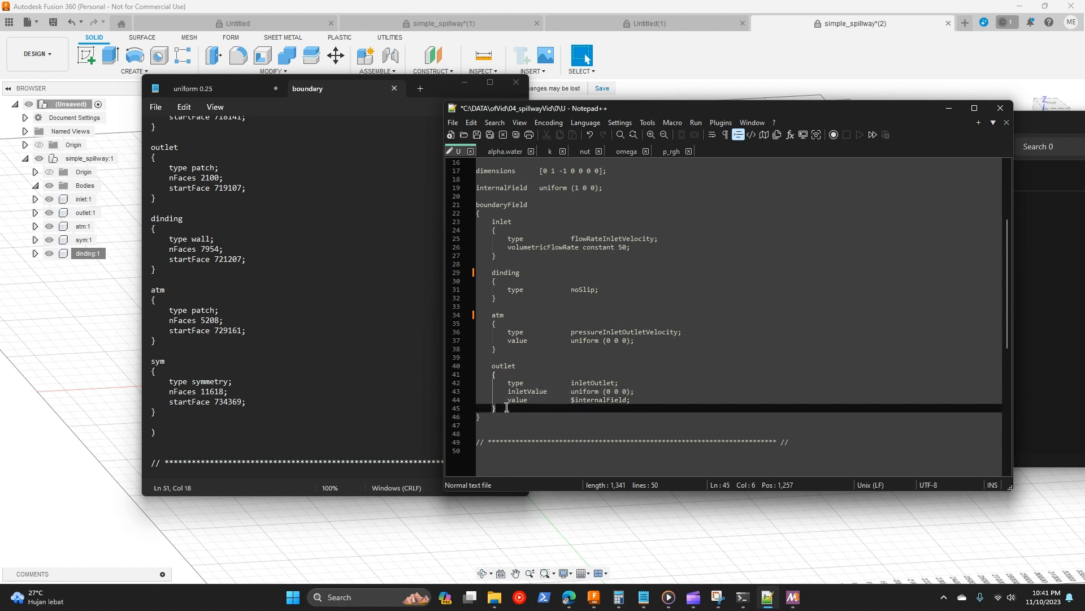
scroll(191, 277, "up", 1)
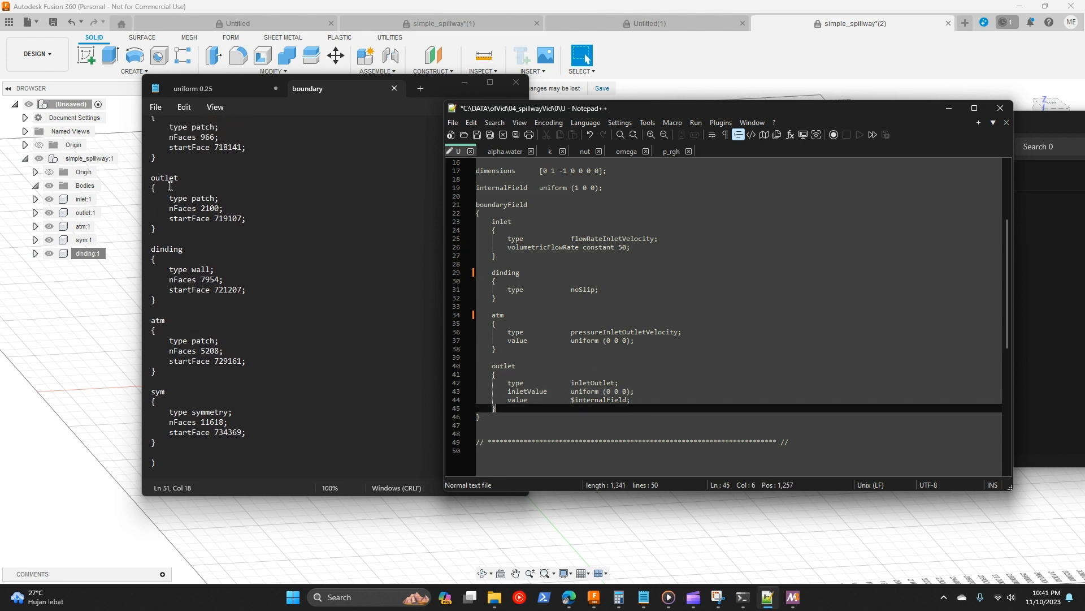
scroll(166, 237, "down", 1)
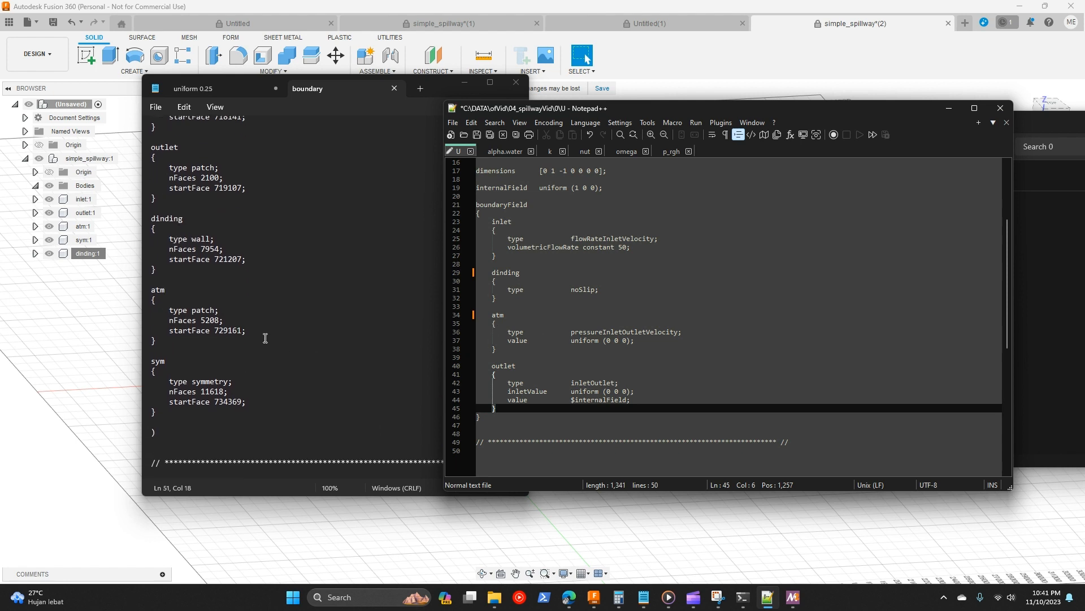
Step: Add an empty sym patch block with braces after the outlet entry in the U file's boundaryField
key("Return")
key("Return")
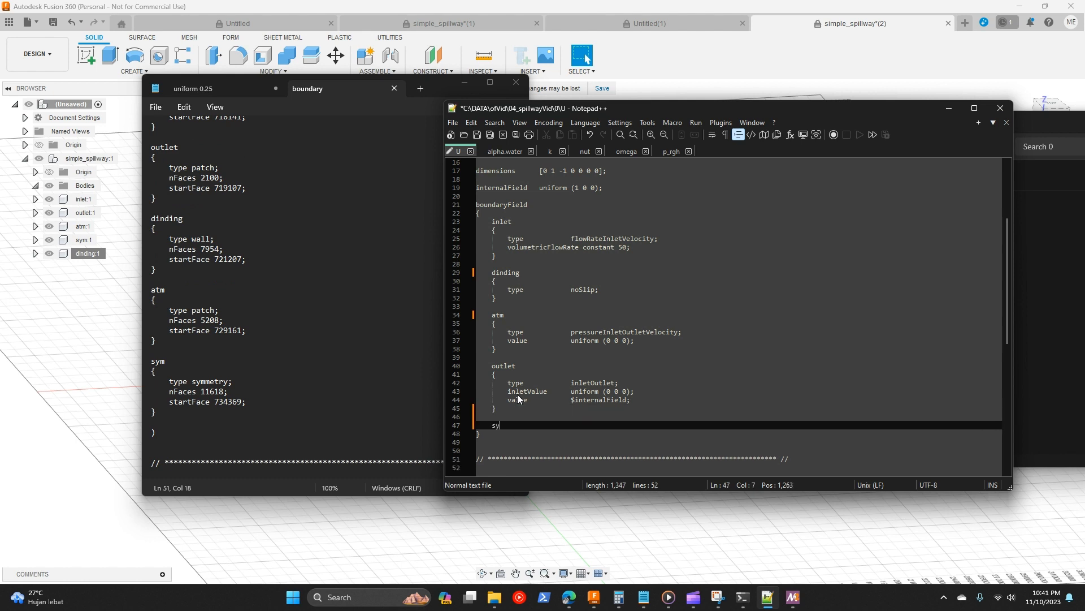
type("sym")
key("Return")
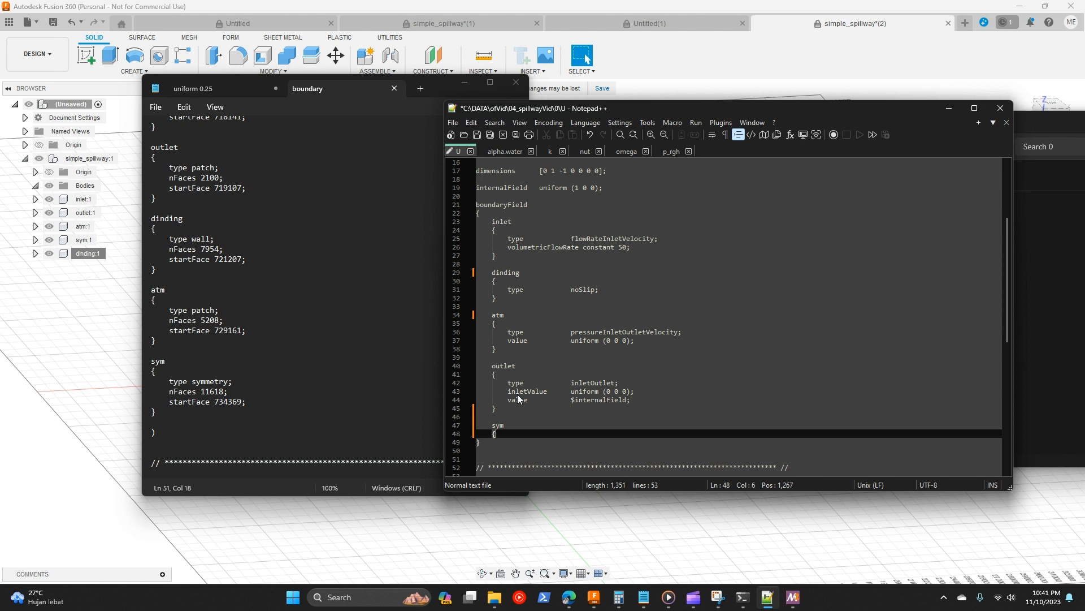
key("Return")
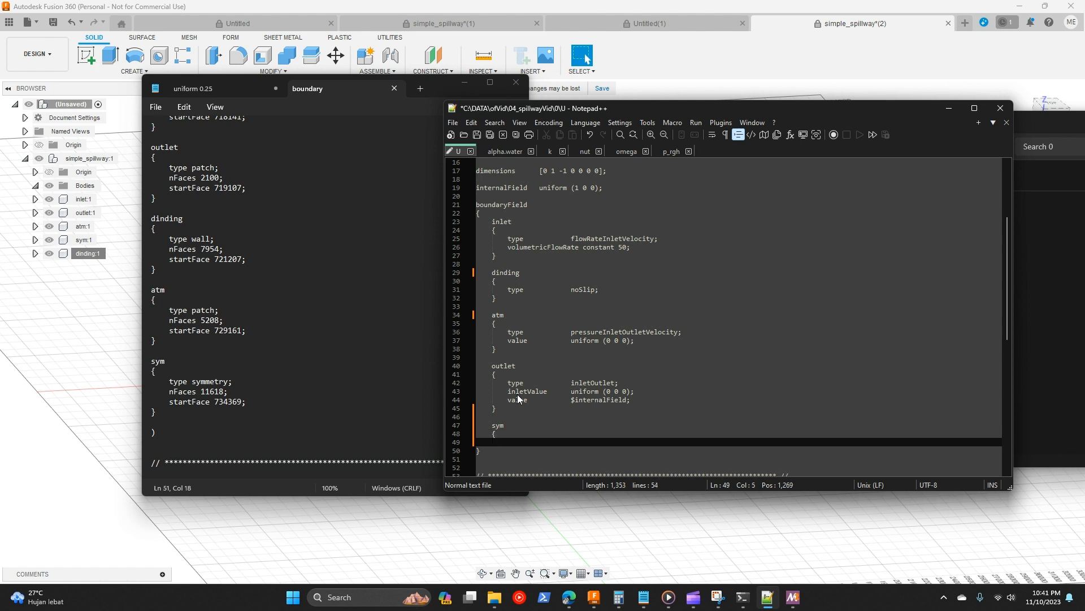
key("Return")
type("}")
key("Up")
key("Tab")
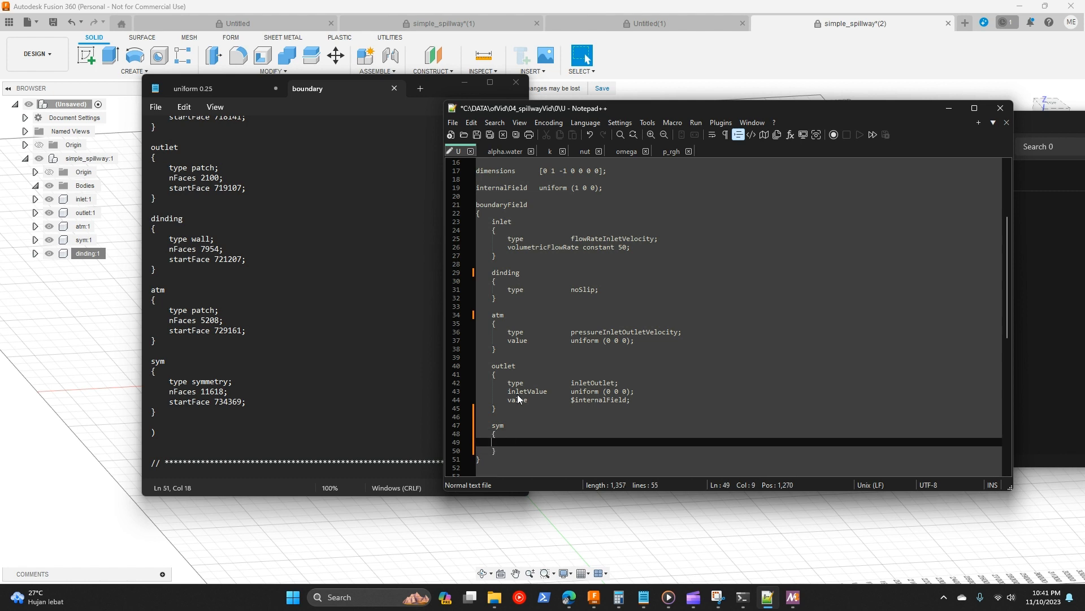
type("symmet")
key("BackSpace")
key("BackSpace")
key("BackSpace")
key("BackSpace")
key("BackSpace")
key("BackSpace")
key("BackSpace")
Step: Set the sym patch's type to symmetry in the U file and copy the complete sym block
type("type    symmetry;")
left_click_drag(491, 425, 510, 452)
key("ctrl+c")
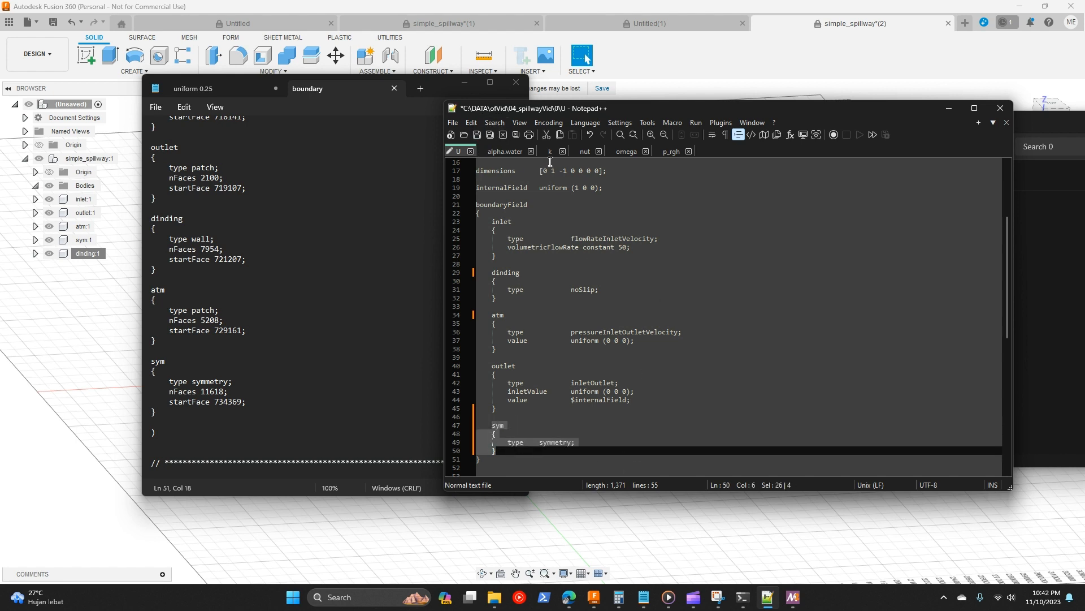
Step: Paste the sym block after the atmosphere entry in the alpha.water file's boundaryField
left_click(501, 151)
scroll(517, 418, "down", 6)
left_click(509, 384)
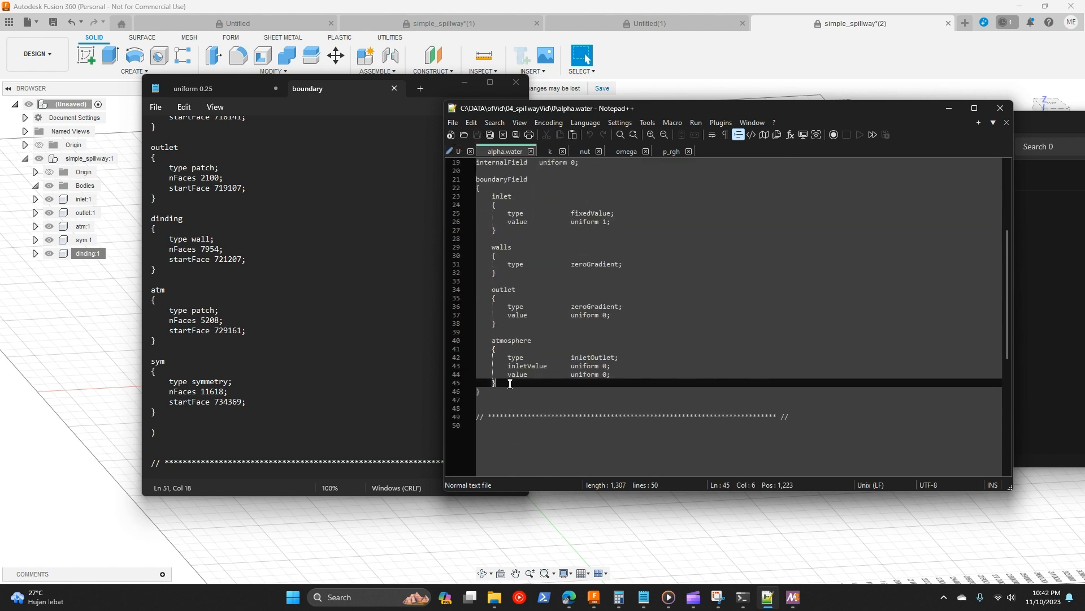
key("Return")
key("Return")
key("ctrl+v")
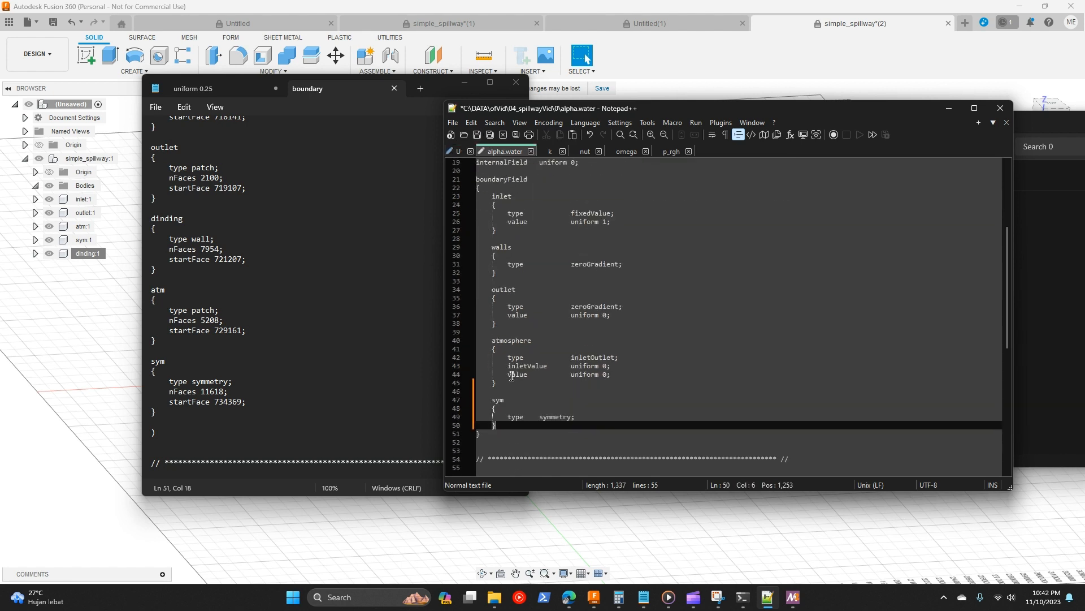
Step: Rename the walls patch as dinding in the alpha.water file
scroll(510, 373, "up", 3)
left_click_drag(512, 324, 490, 323)
type("dinding")
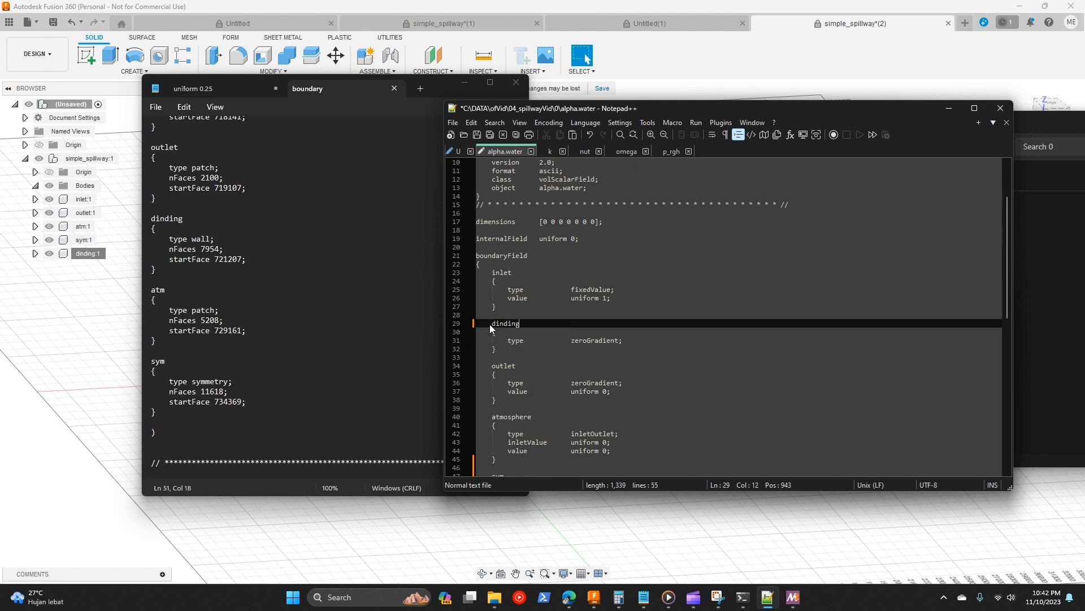
Step: Check the inlet and outlet values in the alpha.water file and rename its atmosphere patch as atm
scroll(497, 344, "down", 2)
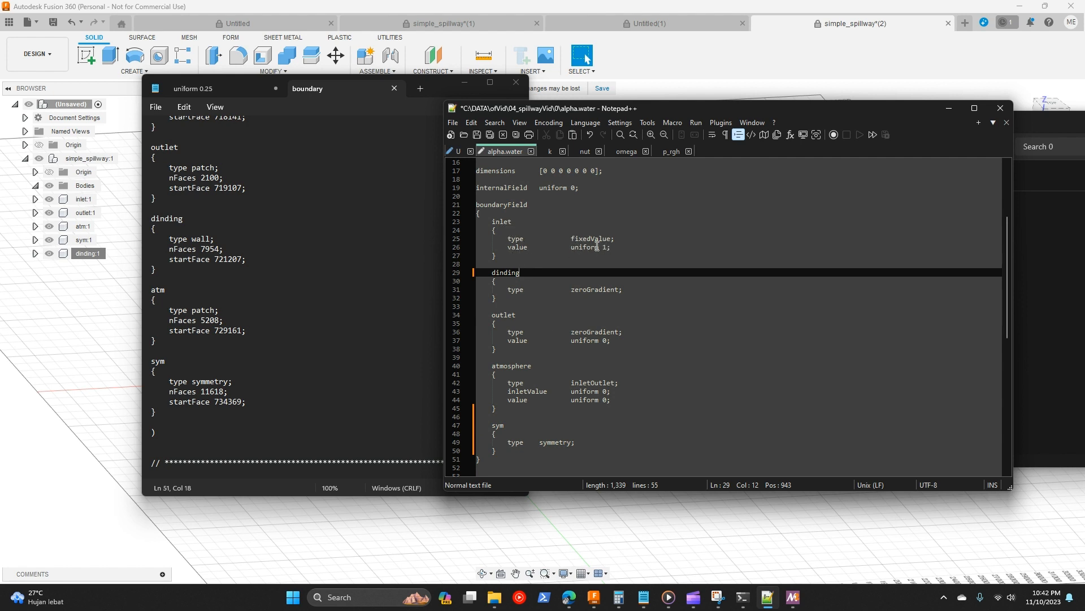
left_click_drag(606, 247, 602, 247)
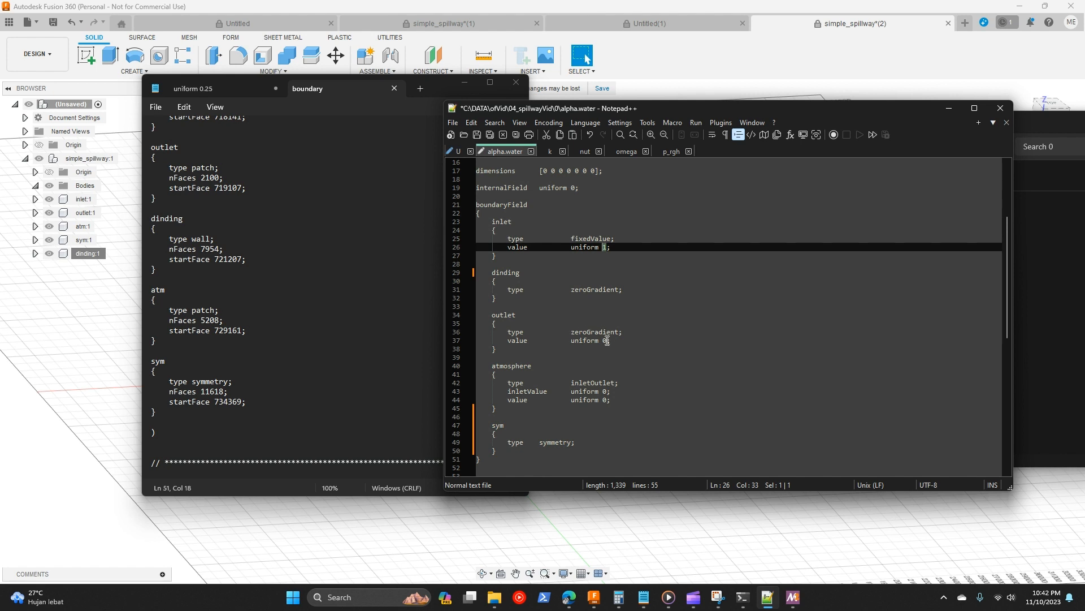
left_click_drag(608, 340, 600, 341)
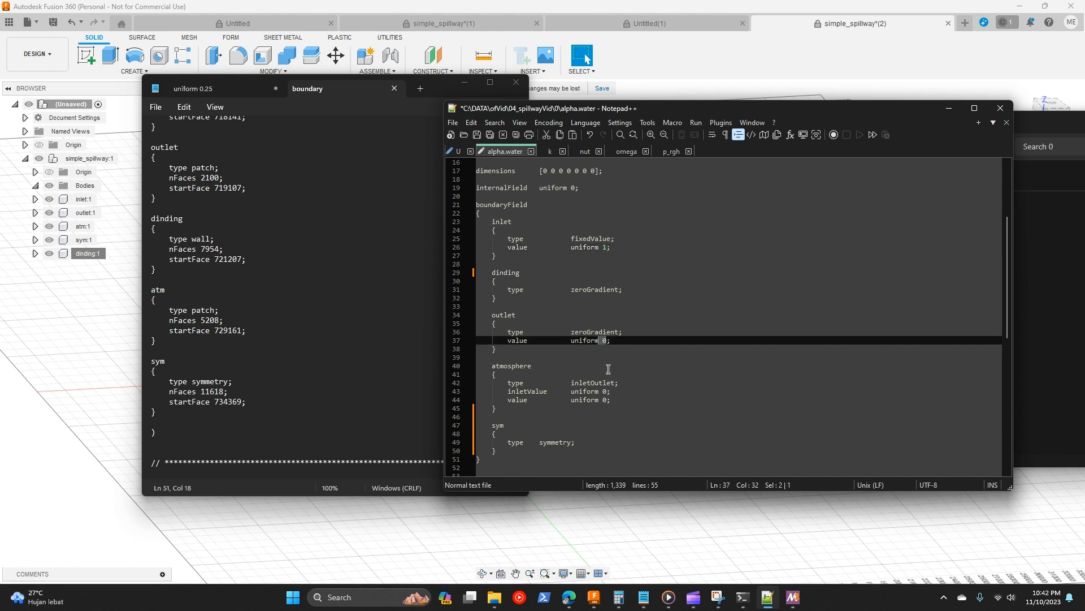
left_click(569, 330)
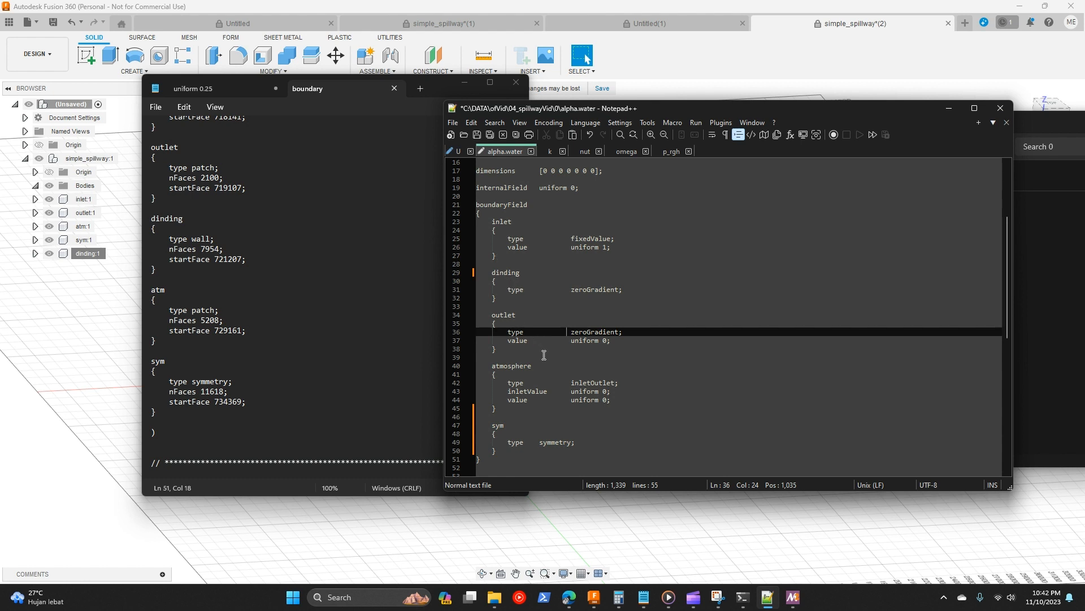
scroll(544, 355, "down", 2)
left_click_drag(532, 315, 505, 314)
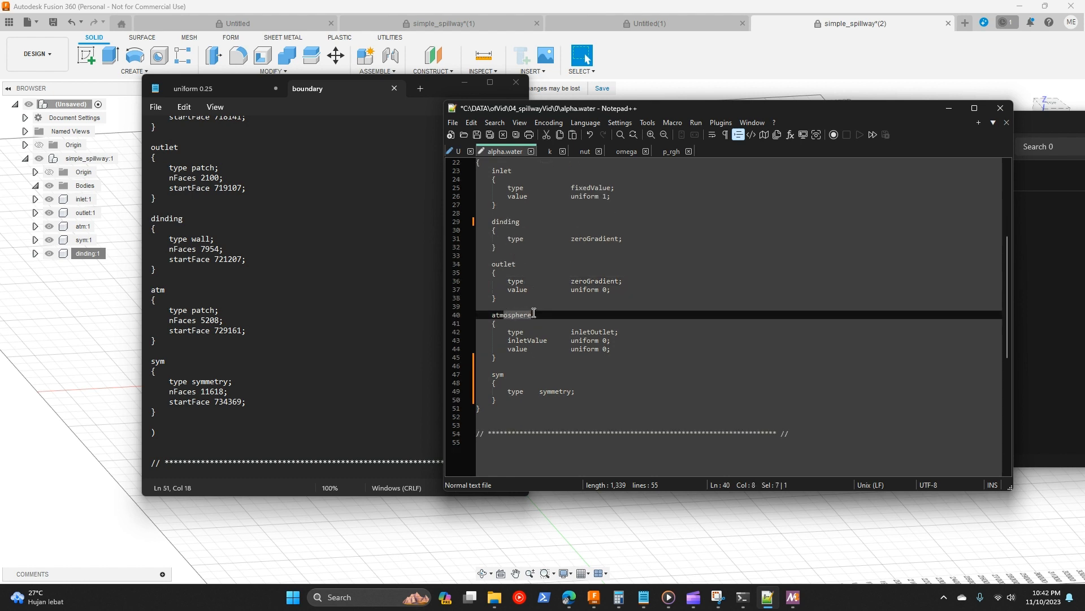
key("BackSpace")
left_click(568, 390)
Step: Rename the walls patch as dinding in the k file
left_click(549, 151)
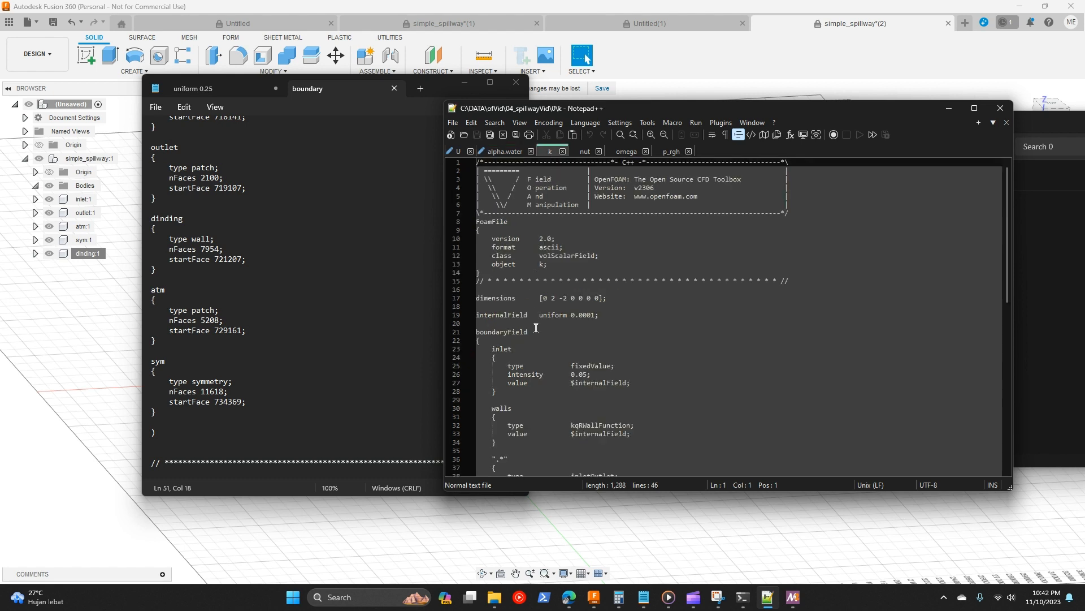
scroll(534, 328, "down", 3)
scroll(511, 334, "down", 2)
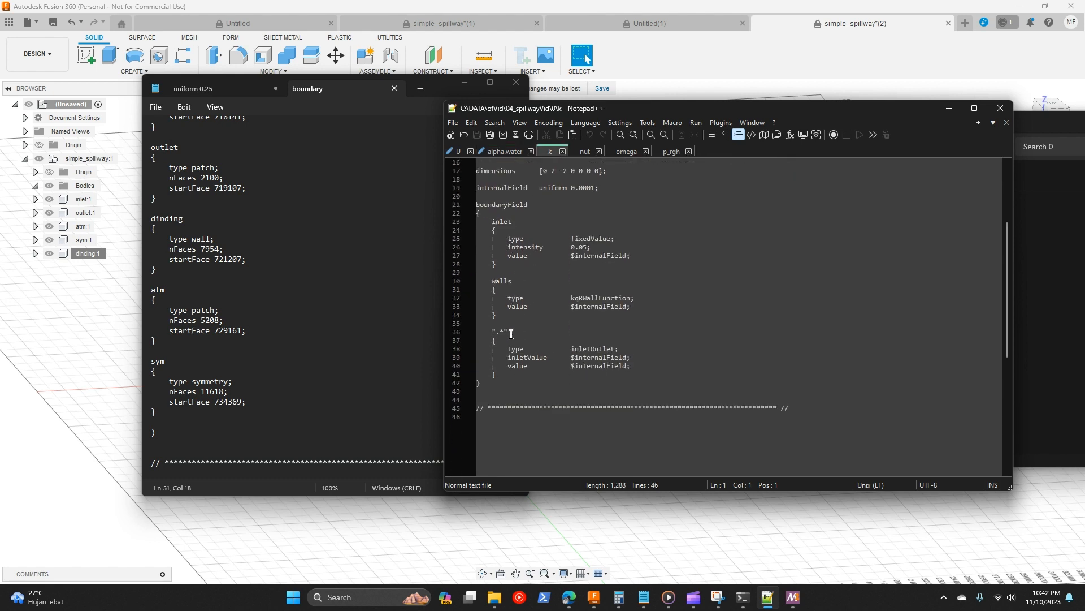
double_click(500, 281)
type("di")
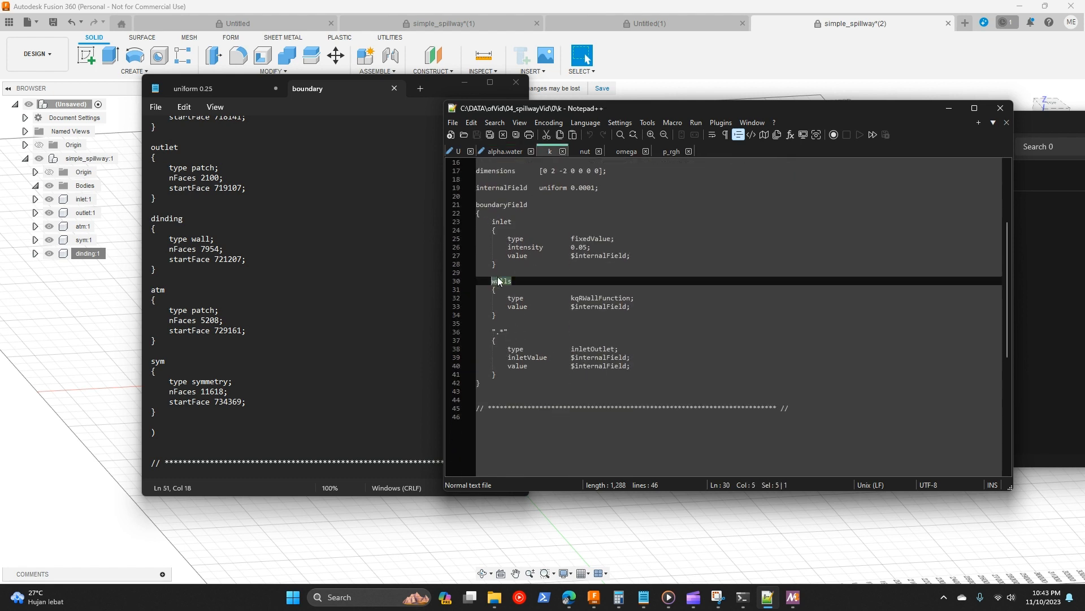
type("nding")
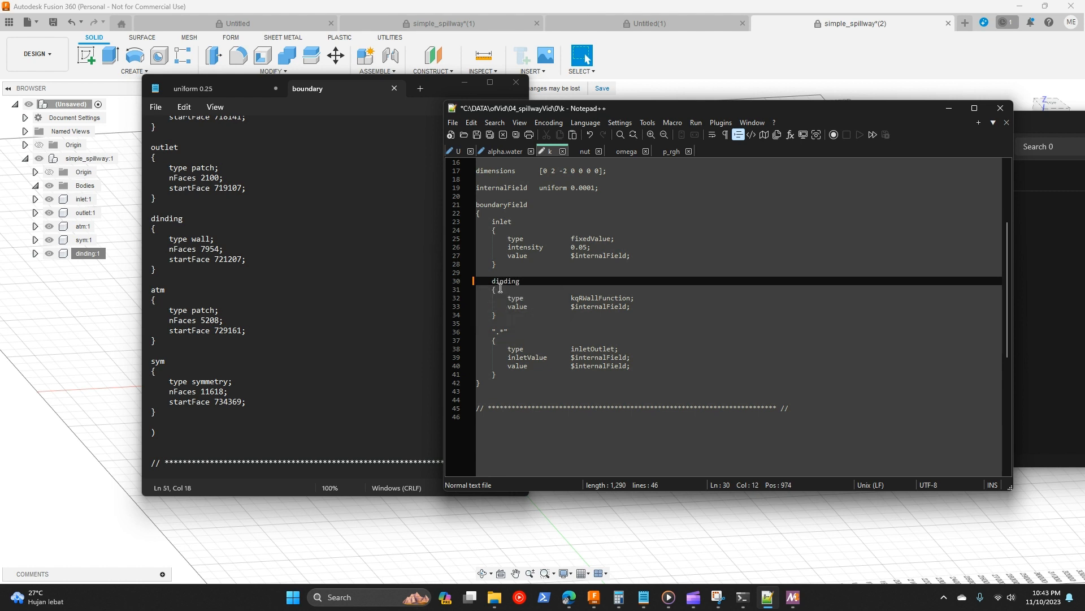
Step: Paste the sym block after the ".*" wildcard entry in the k file and review the wildcard's settings
left_click(513, 374)
key("Return")
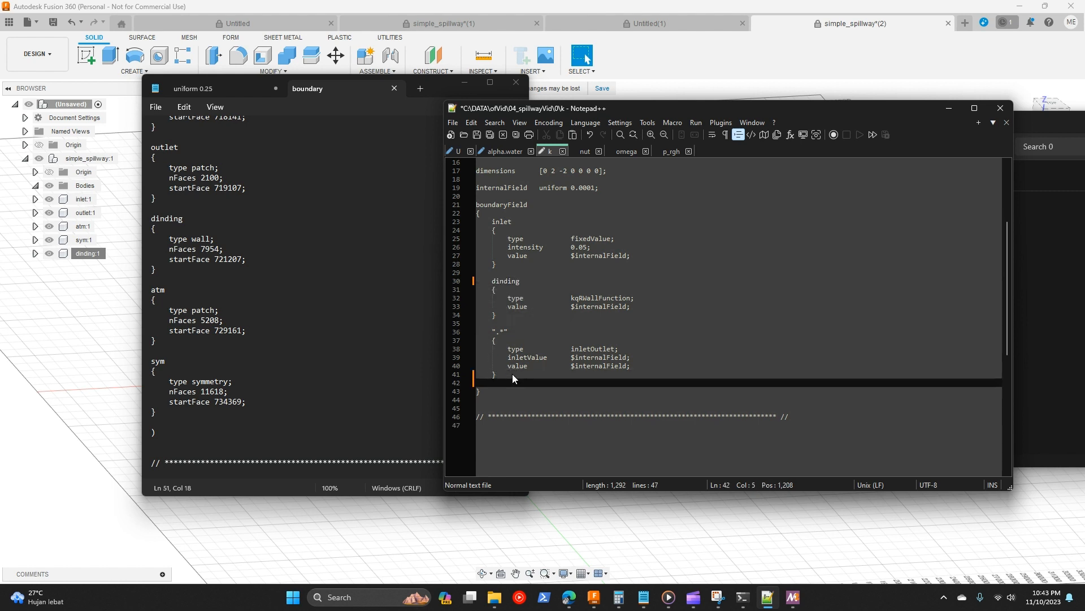
key("Return")
key("ctrl+v")
left_click(562, 408)
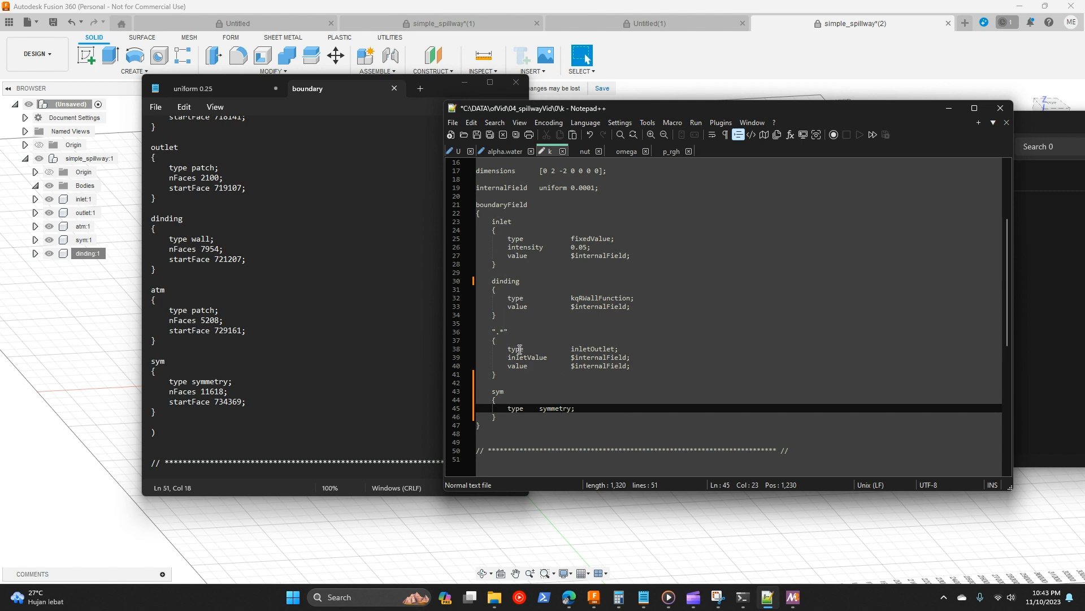
left_click_drag(508, 349, 630, 370)
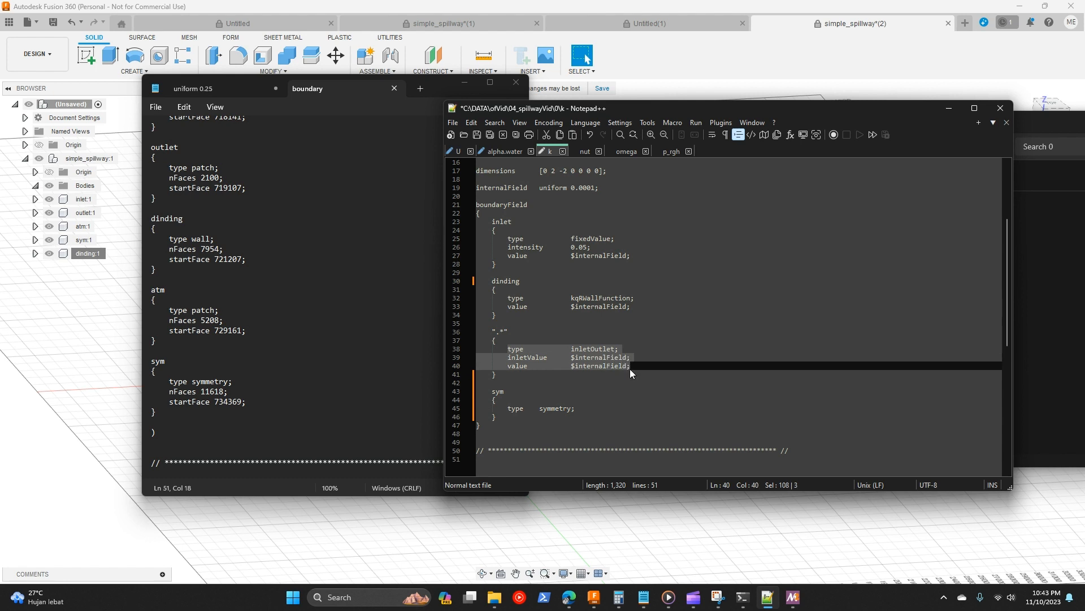
Step: In the nut file, rename the walls patch as dinding and paste the sym block after the ".*" entry
left_click(579, 150)
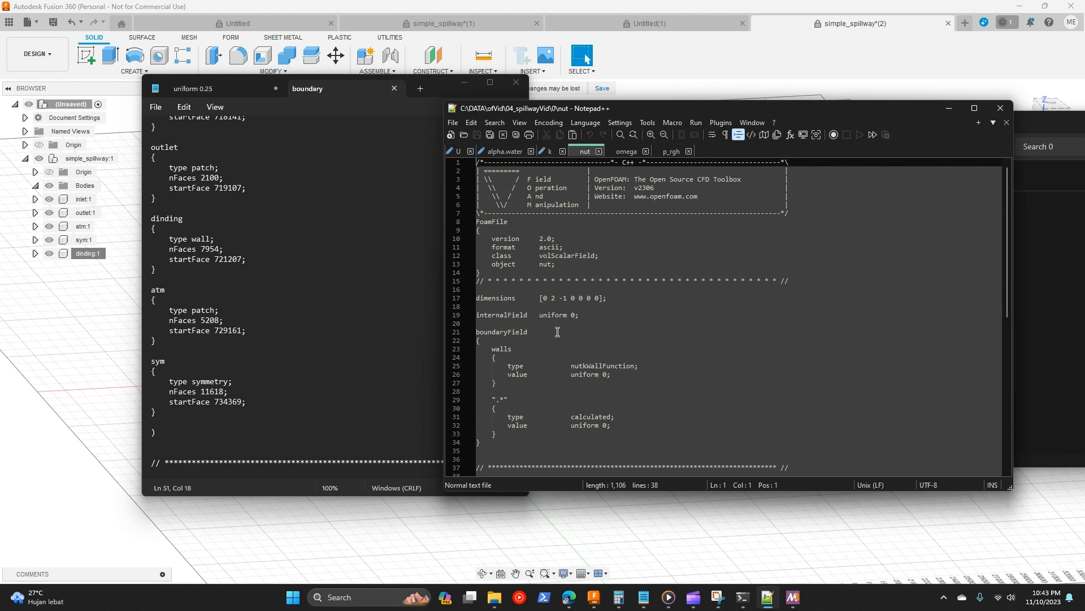
scroll(557, 350, "down", 3)
left_click_drag(512, 271, 495, 271)
type("dinding")
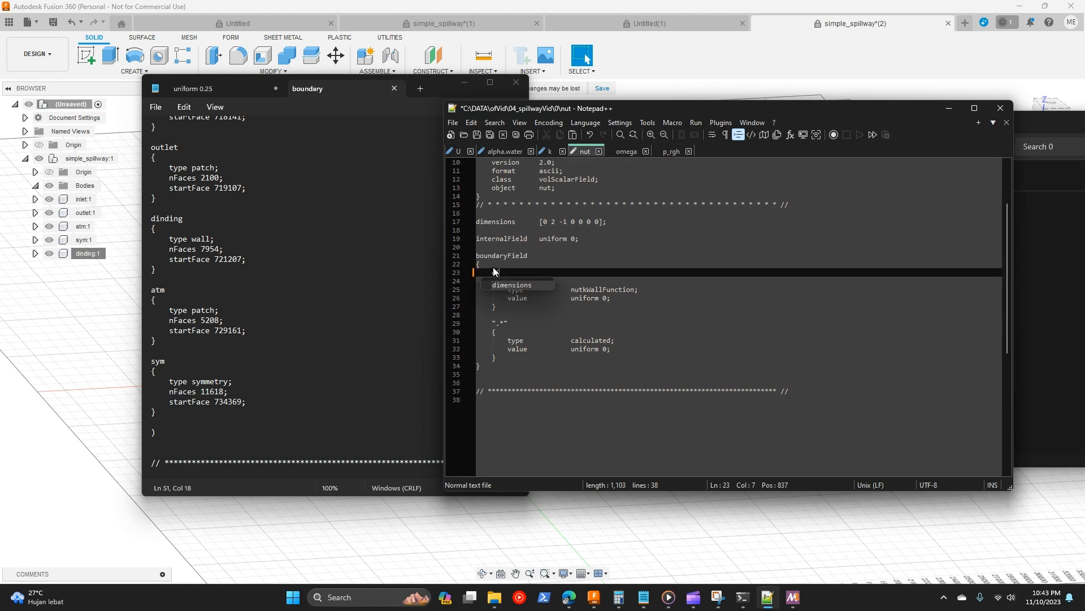
left_click(512, 358)
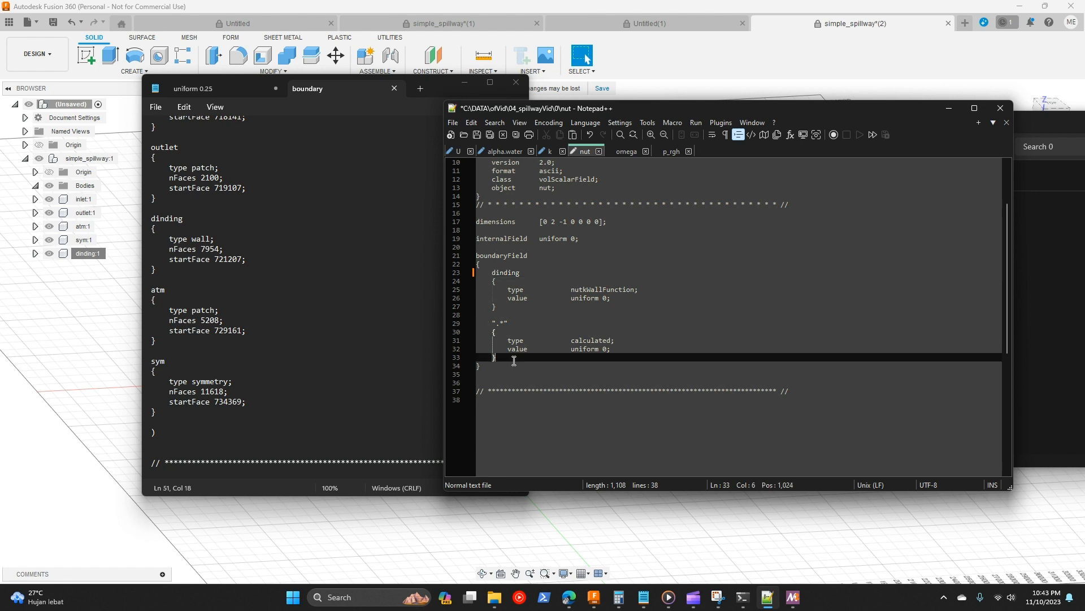
key("Return")
key("Return")
key("ctrl+v")
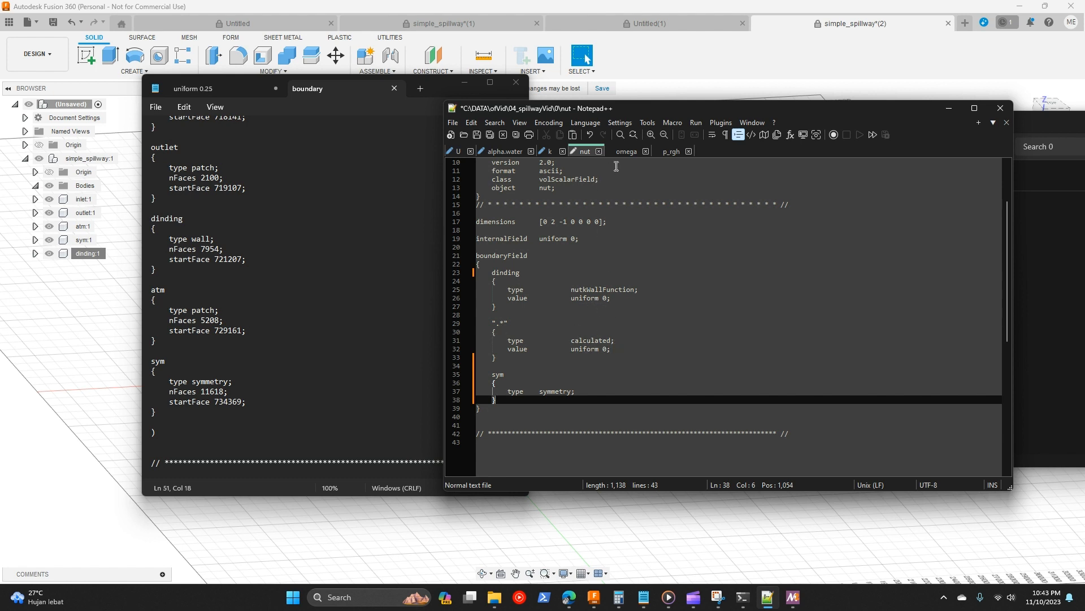
Step: In the omega file, rename the walls patch as dinding and add the sym block with type symmetry after the ".*" entry
left_click(626, 151)
scroll(523, 333, "down", 2)
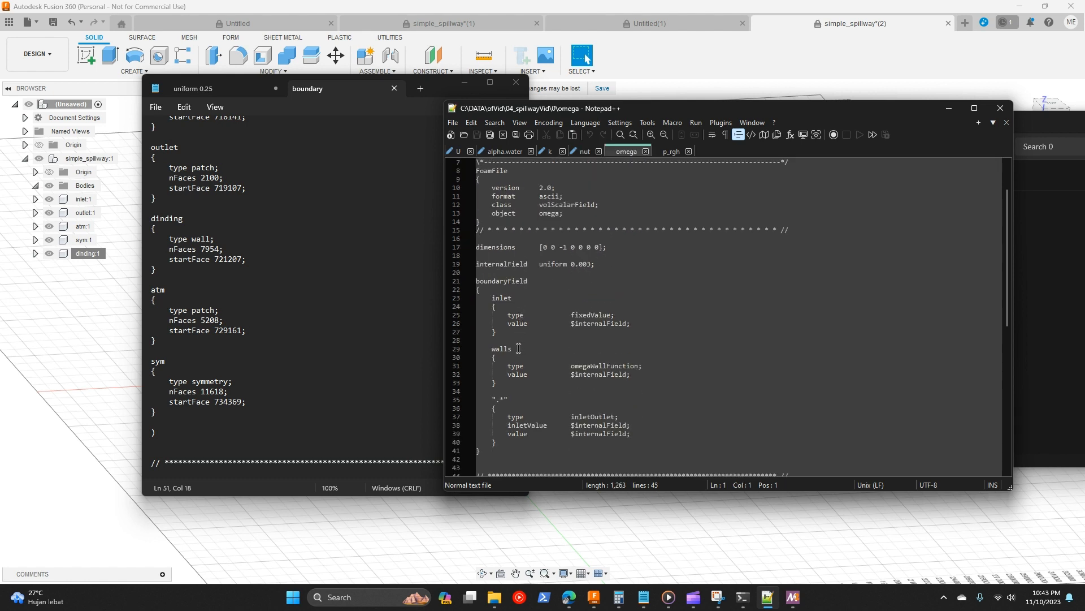
left_click_drag(519, 348, 492, 349)
type("dinding")
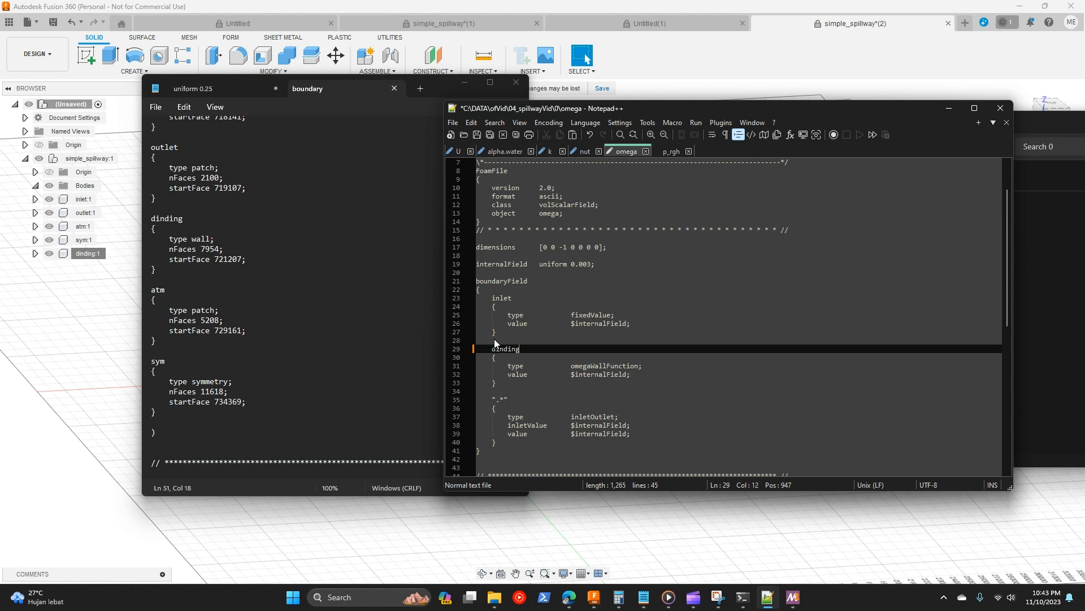
scroll(517, 362, "down", 2)
left_click(519, 391)
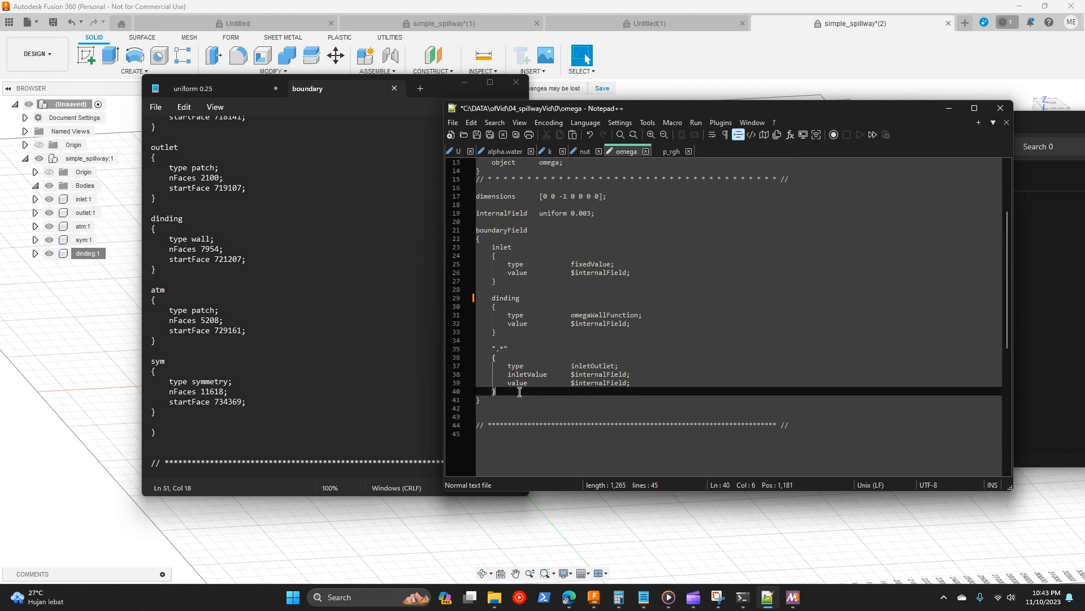
key("Return")
key("Return")
type("sym \t{ \t\ttype\tsymmetry; \t}")
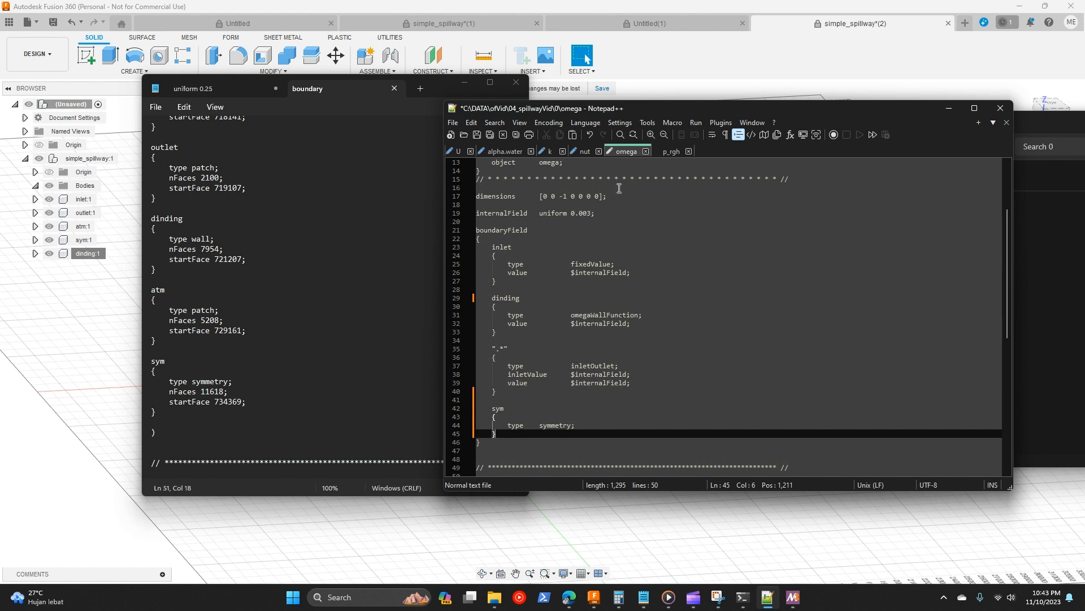
Step: In the p_rgh file, add the sym block with type symmetry after the ".*" entry
left_click(670, 152)
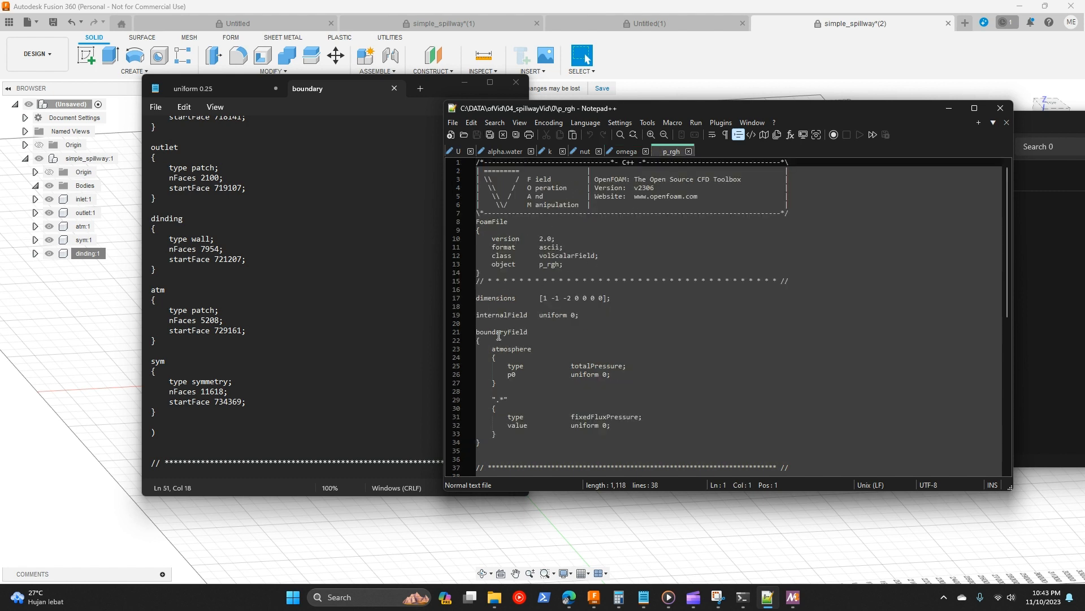
scroll(582, 356, "down", 3)
left_click(511, 356)
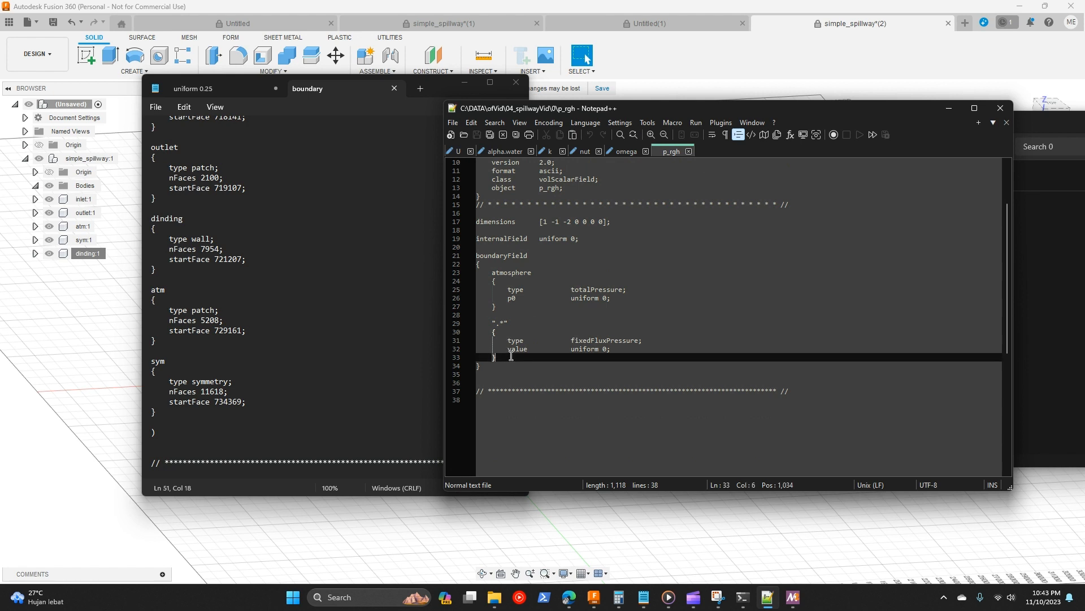
key("Return")
key("Return")
type("sym \t{ \t\ttype\tsymmetry; \t}")
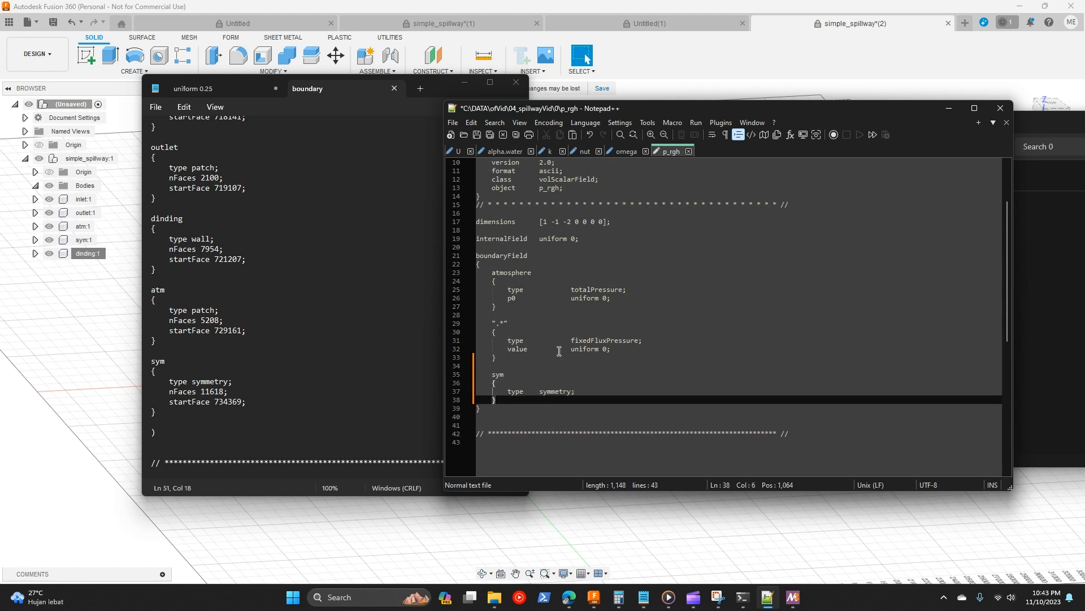
Step: Rename the atmosphere patch as atm in the p_rgh file and save all open field files
left_click_drag(531, 273, 496, 272)
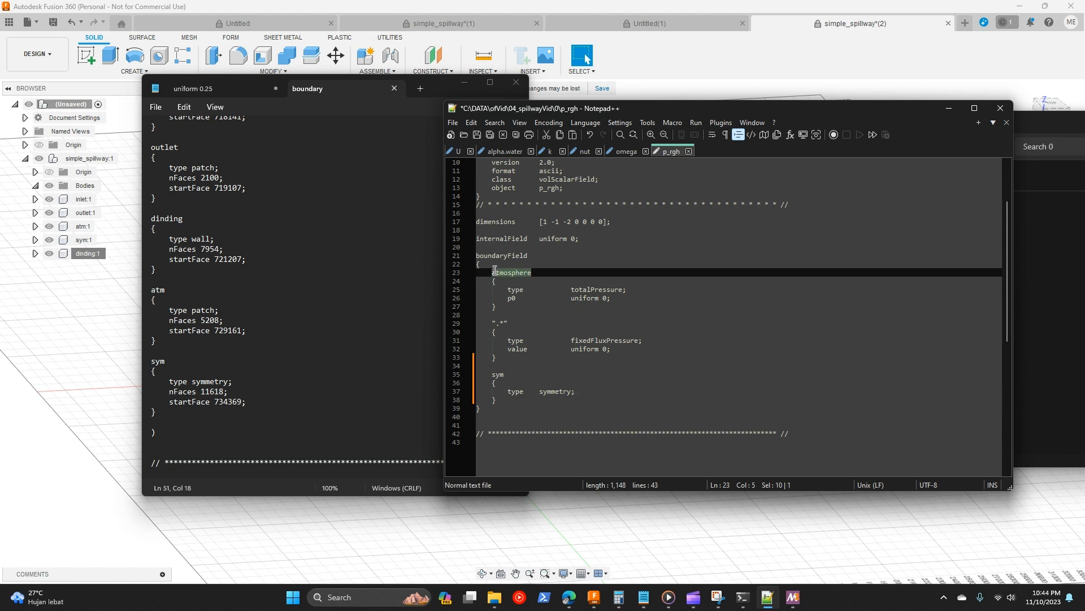
type("tm")
left_click_drag(493, 324, 539, 355)
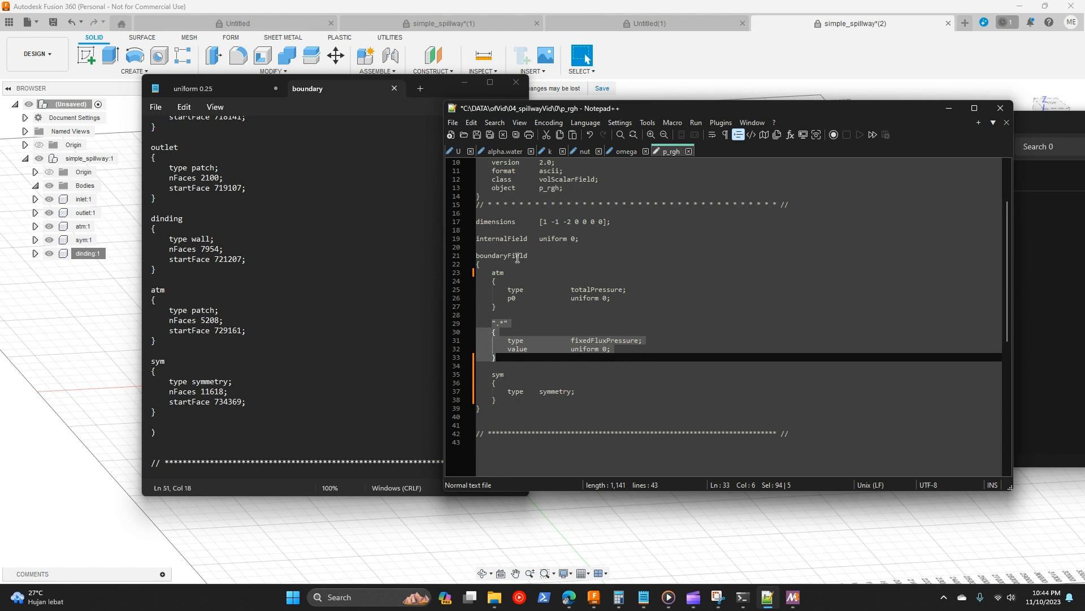
left_click(490, 135)
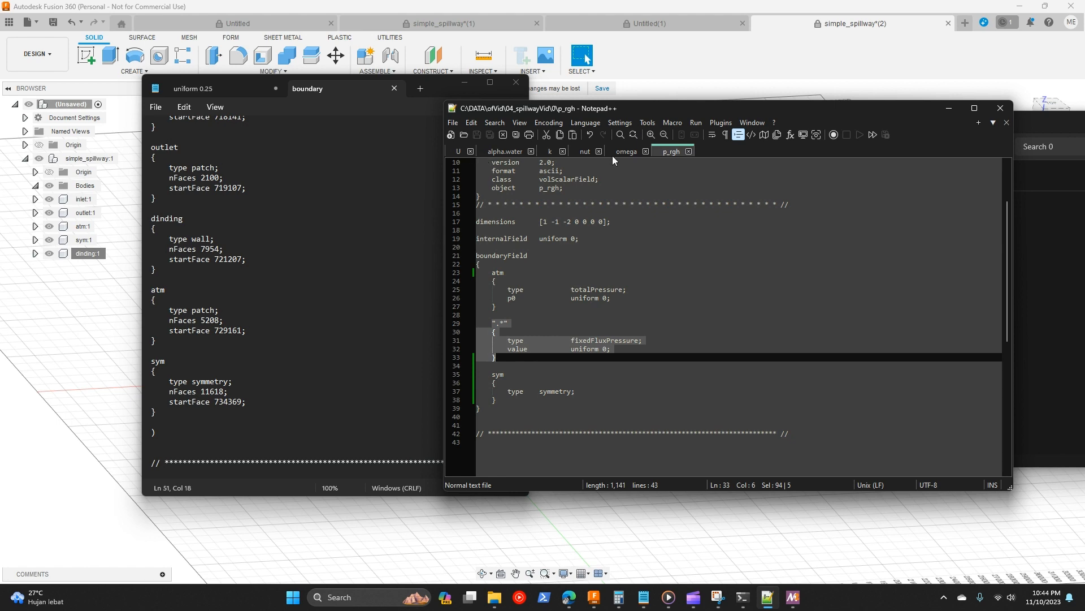
Step: Open the controlDict file from the system folder of 04_spillwayVid in Notepad
left_click_drag(888, 114, 485, 111)
left_click(894, 309)
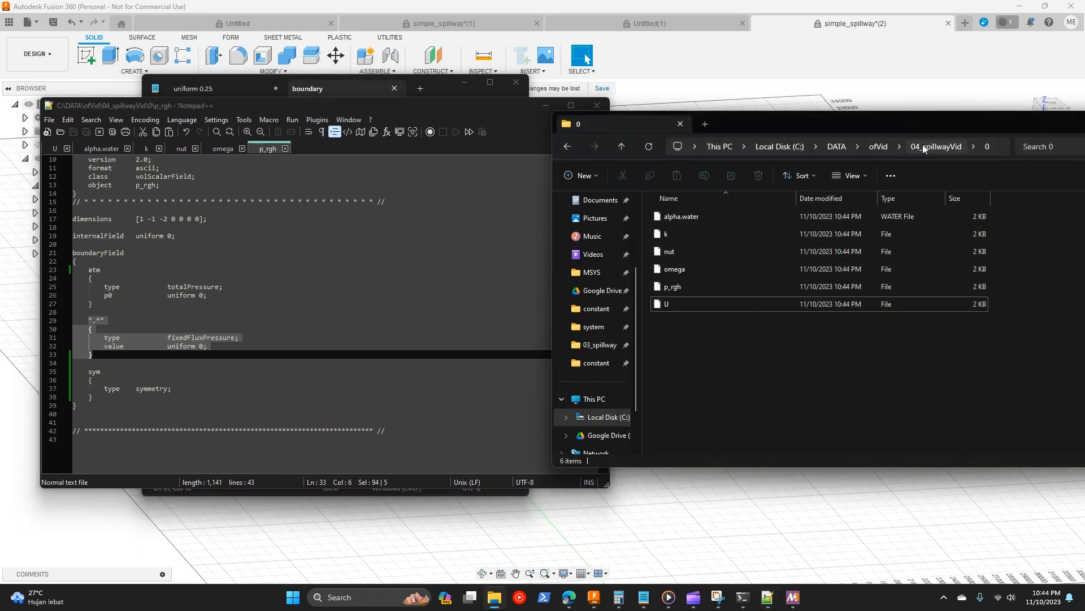
left_click(958, 148)
left_click(662, 238)
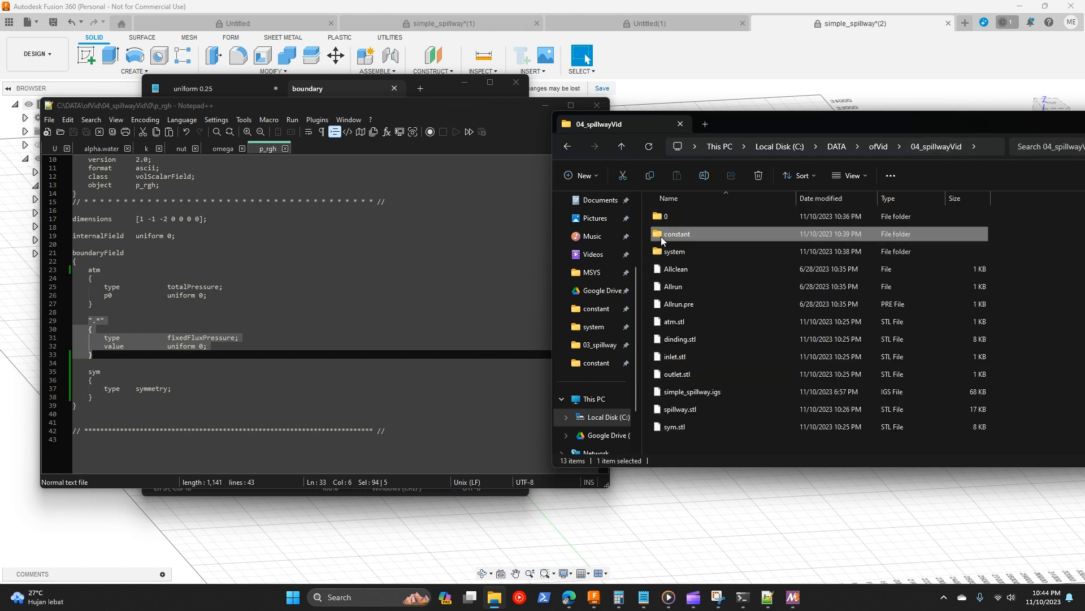
double_click(677, 251)
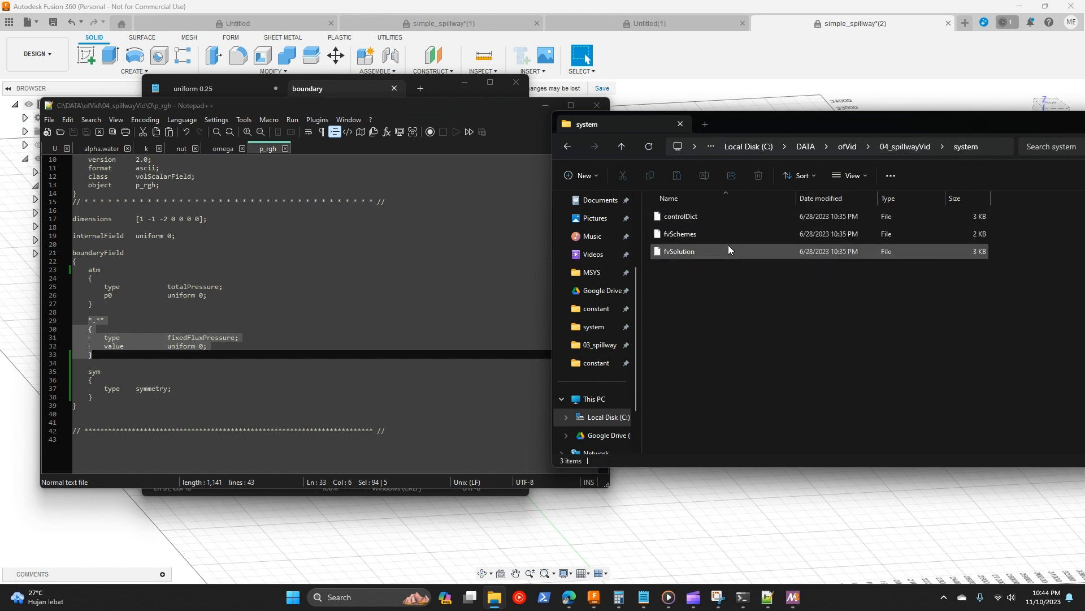
double_click(698, 217)
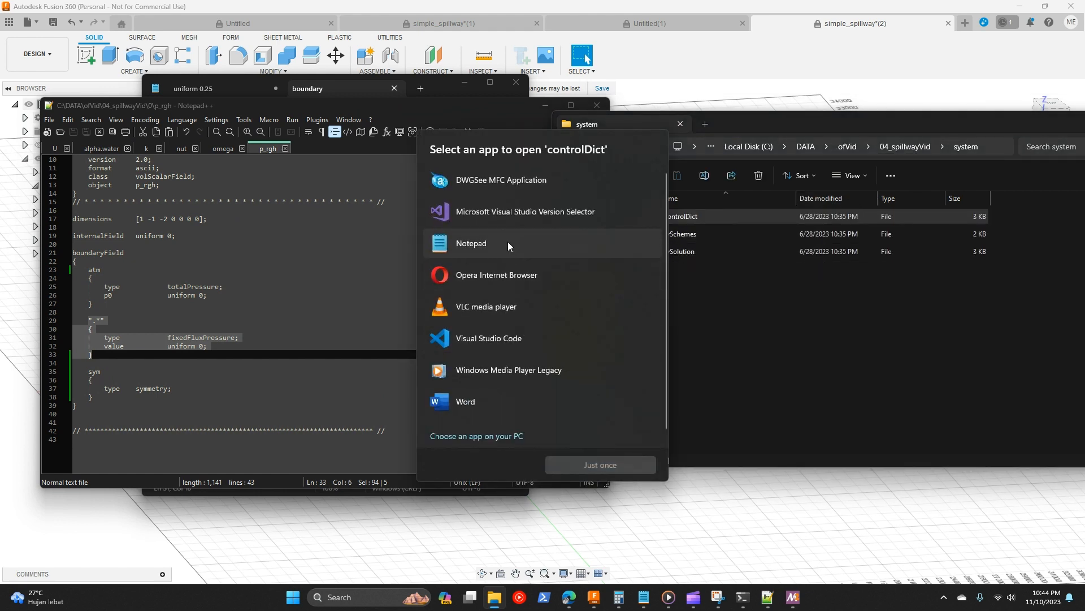
double_click(508, 242)
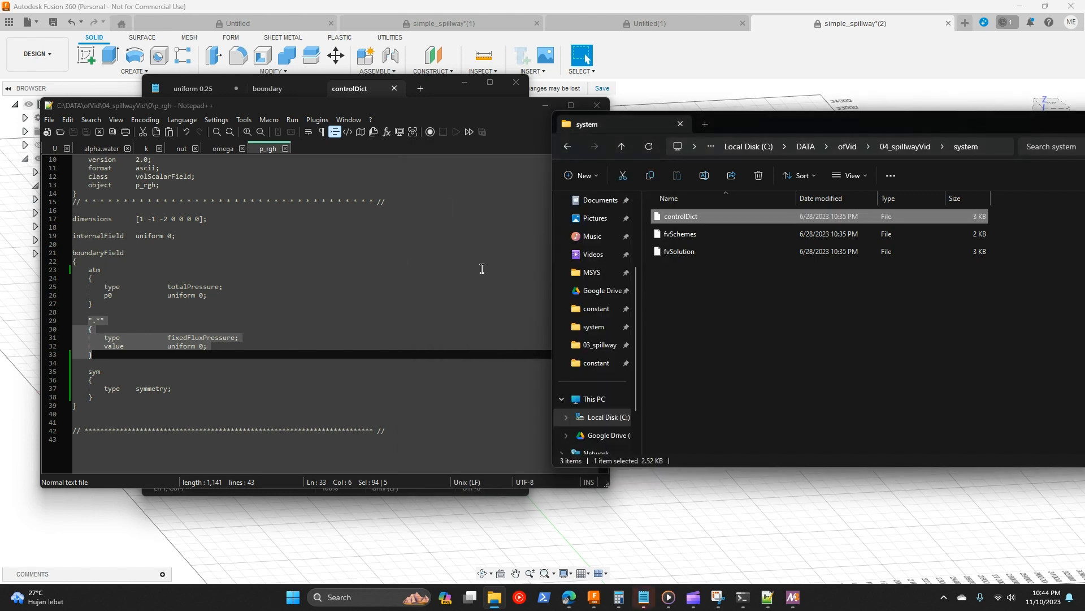
left_click(643, 597)
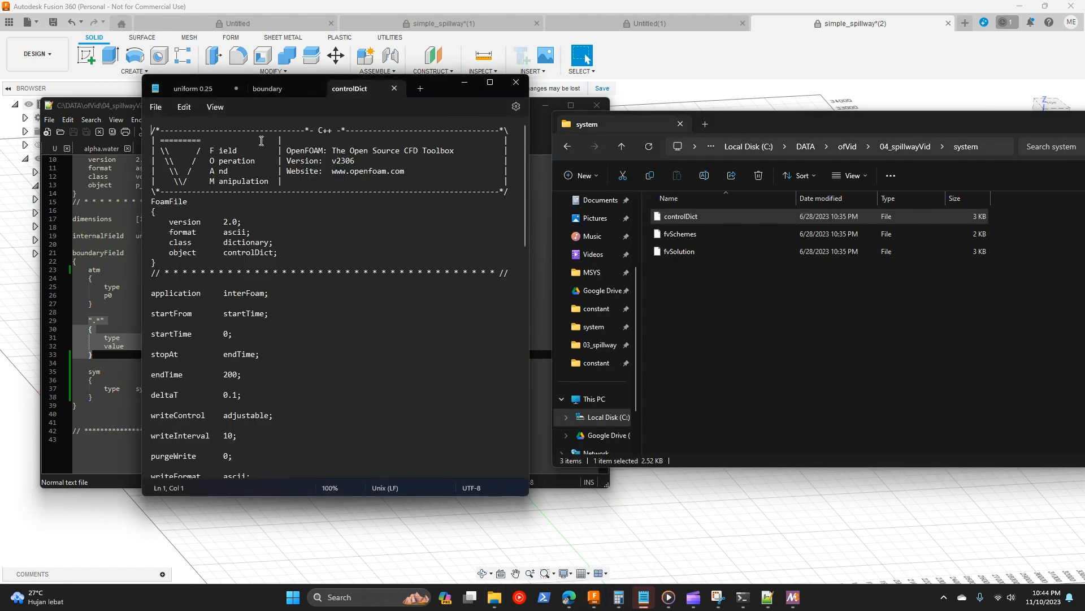
Step: Review the application and start settings in controlDict and set endTime to 60
scroll(261, 140, "down", 3)
left_click_drag(152, 214, 270, 214)
left_click_drag(178, 234, 259, 234)
left_click(242, 295)
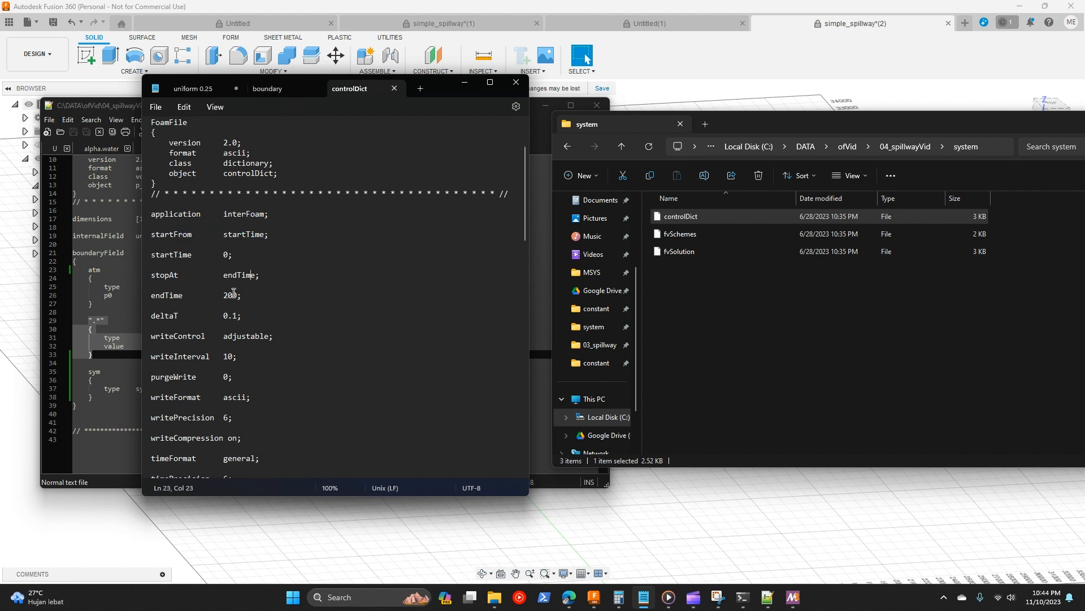
left_click_drag(242, 296, 148, 295)
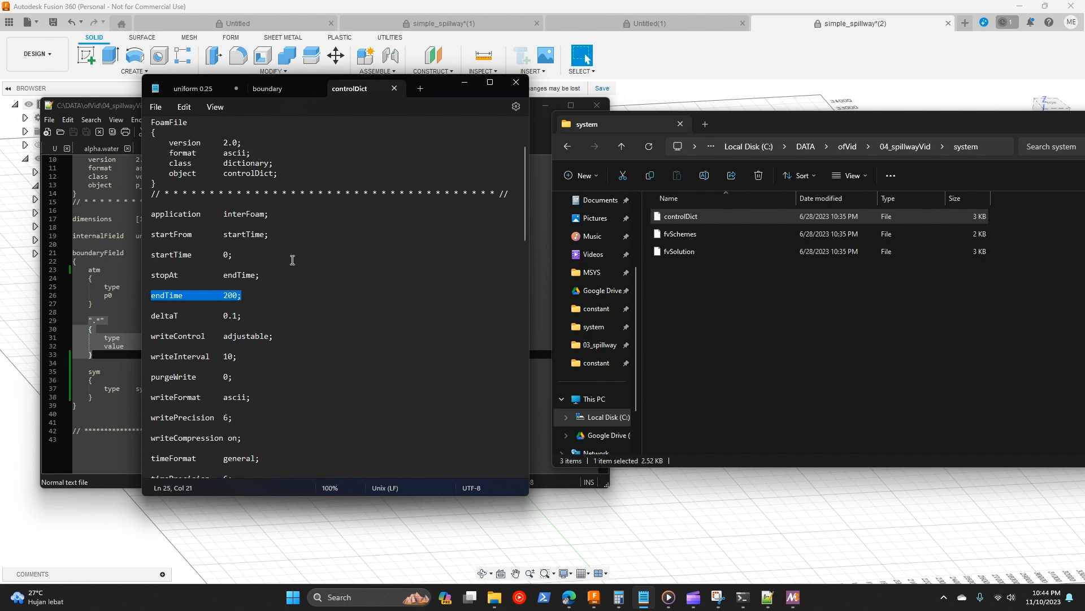
left_click(224, 295)
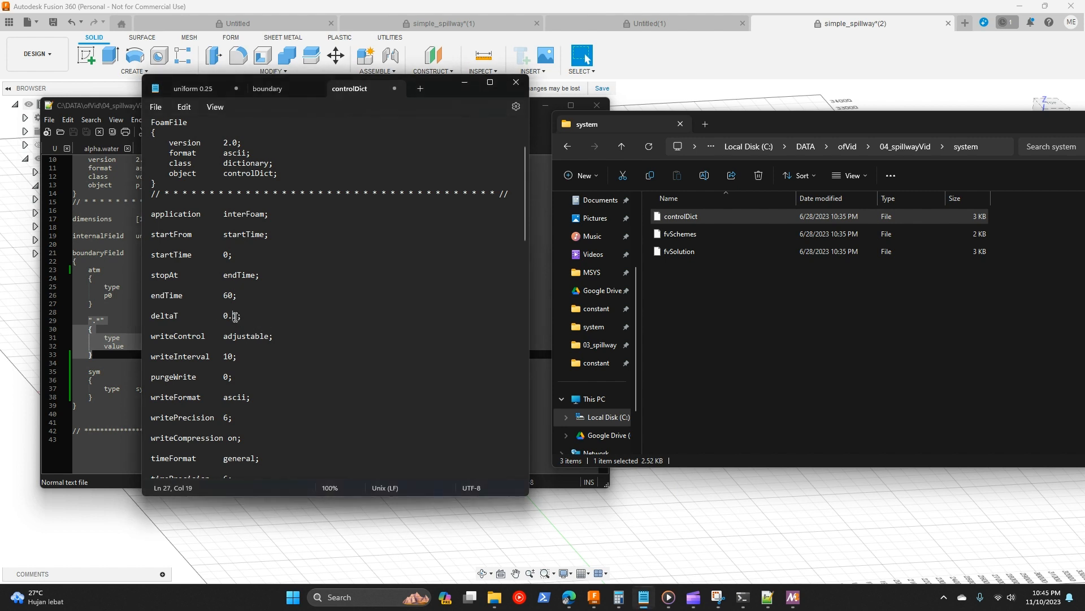
Step: Check the deltaT and adjustTimeStep settings in controlDict and set maxCo to 20
left_click_drag(232, 316, 224, 317)
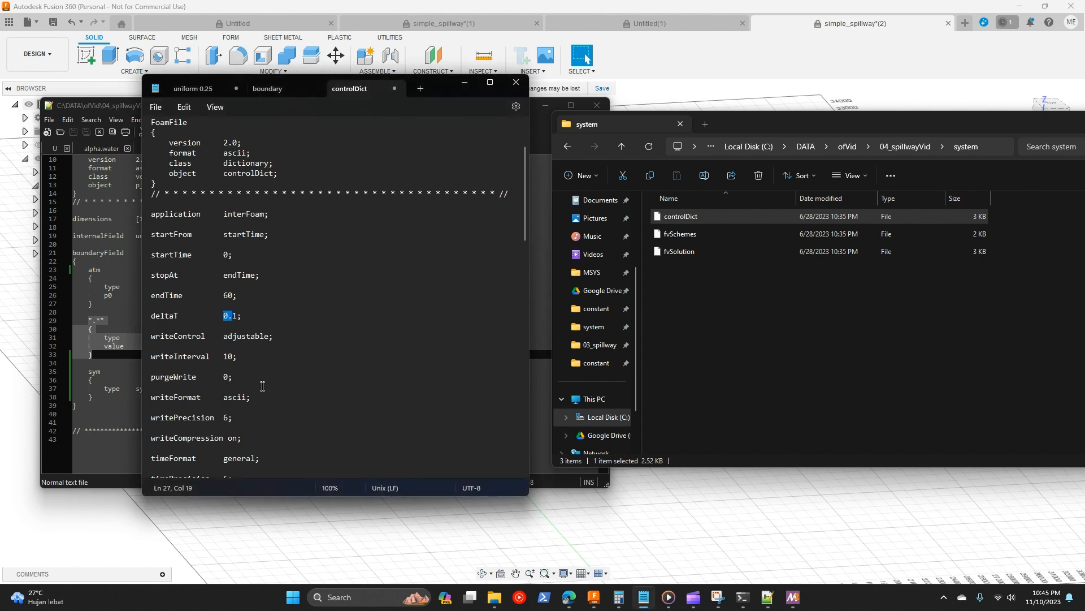
scroll(263, 390, "down", 1)
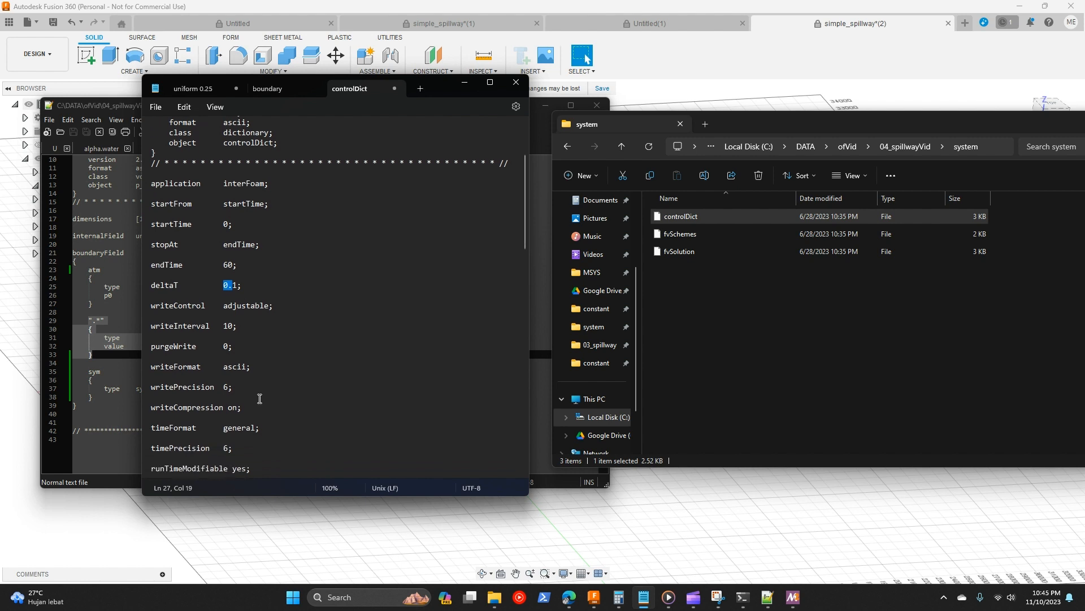
scroll(260, 399, "down", 7)
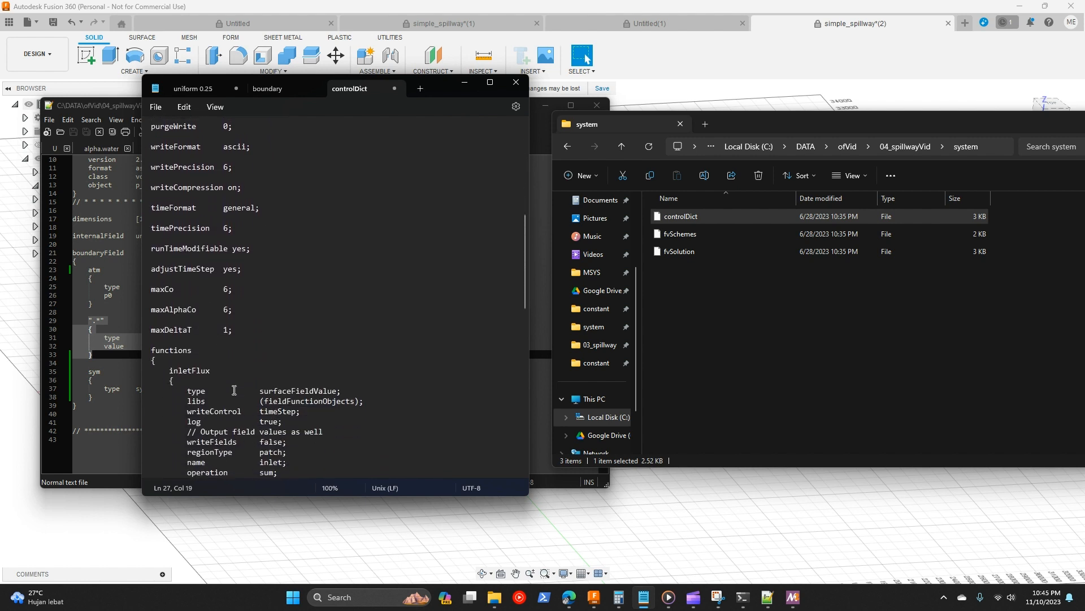
scroll(235, 389, "up", 3)
left_click_drag(154, 347, 247, 346)
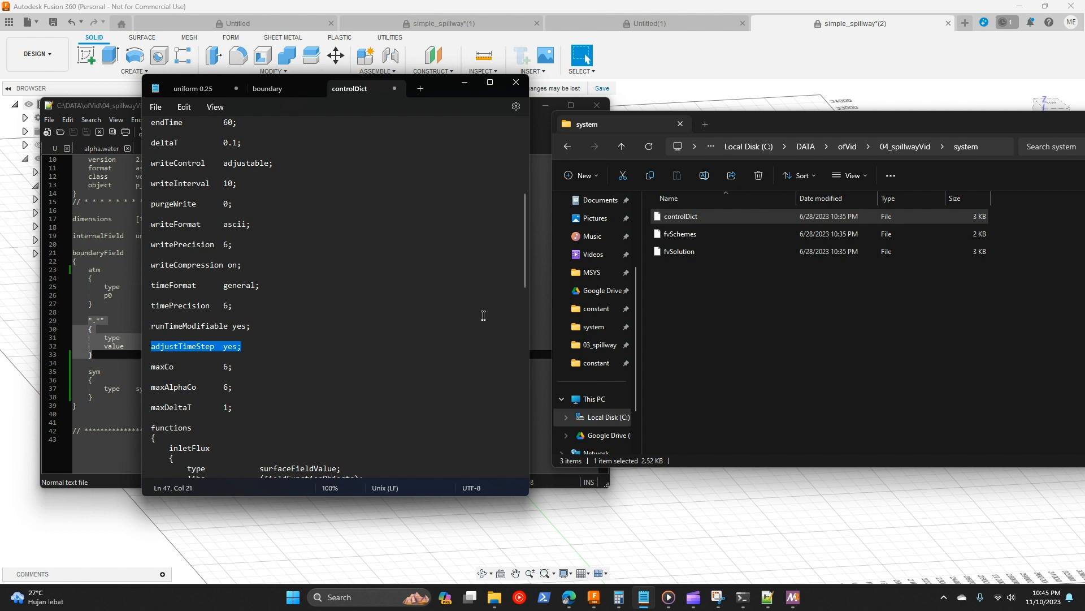
left_click(228, 368)
key("Left")
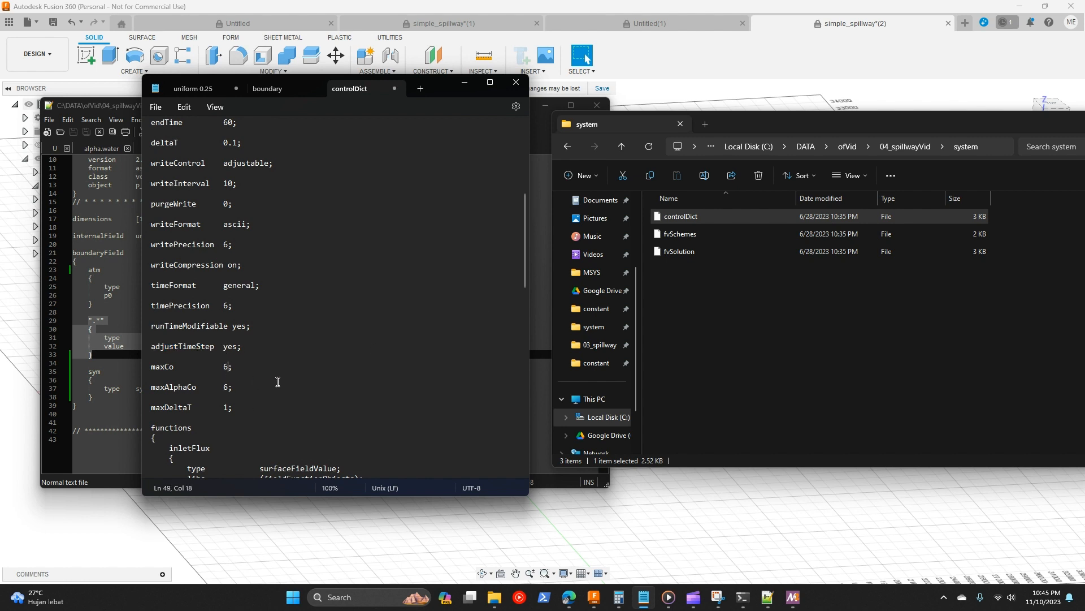
type("20")
Step: Compare deltaT with the Courant number limits and set maxAlphaCo to 20
left_click_drag(249, 144, 149, 145)
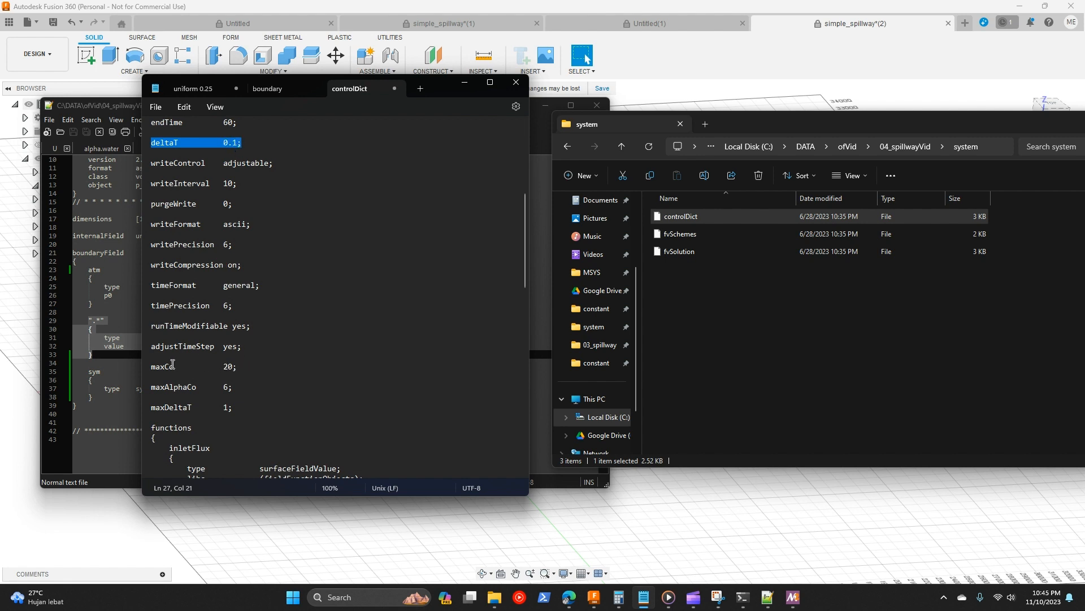
left_click_drag(156, 369, 231, 395)
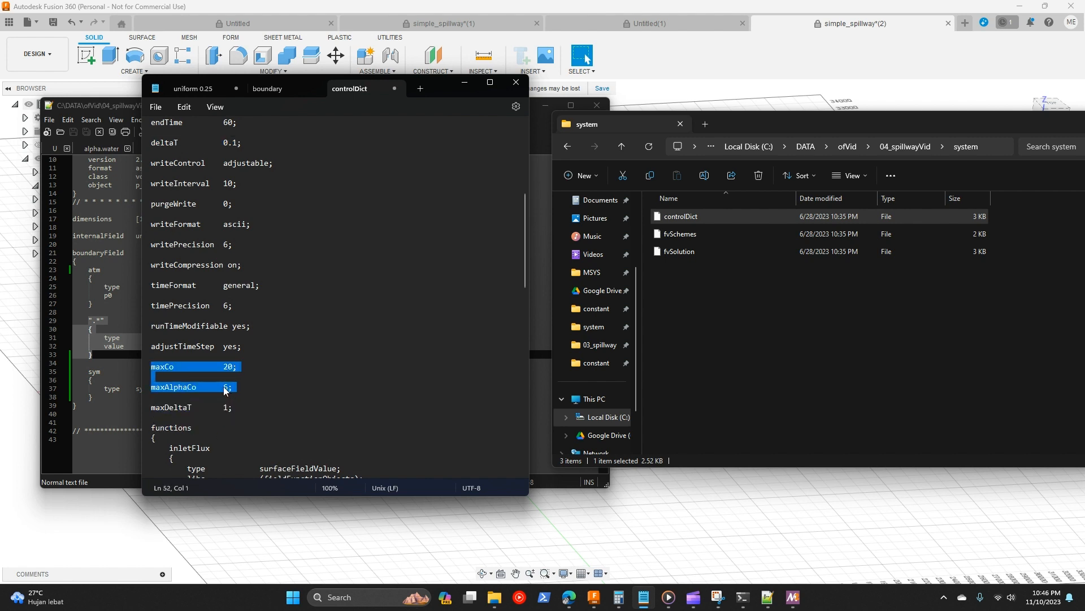
left_click(226, 391)
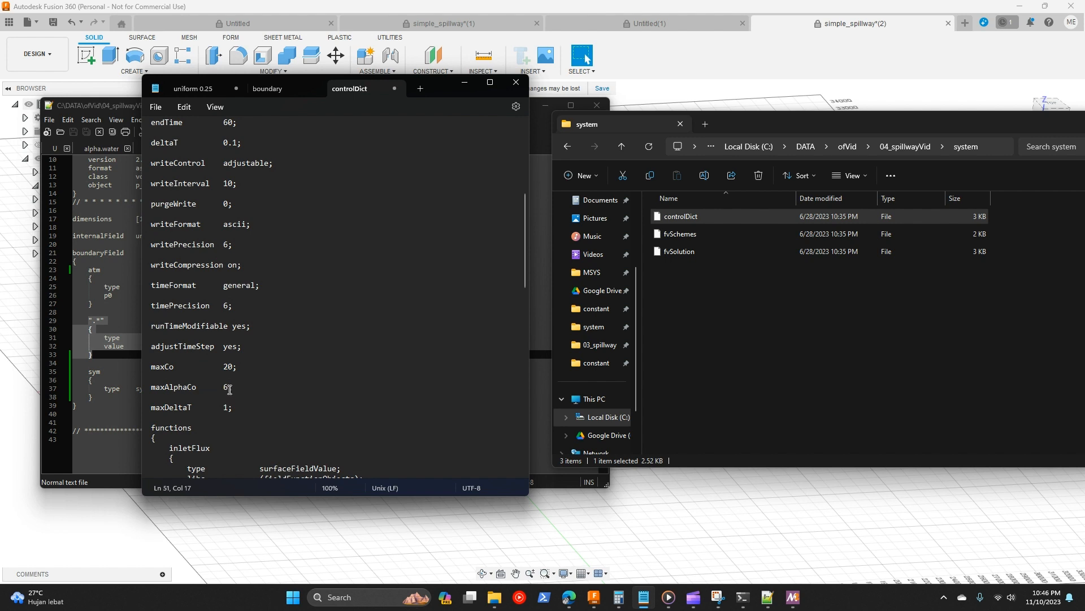
double_click(221, 390)
type("20")
Step: Review the maxCo, maxAlphaCo and maxDeltaT limits, and check the deltaT and writeInterval values in the "uniform 0.25" notes
left_click_drag(150, 368, 240, 390)
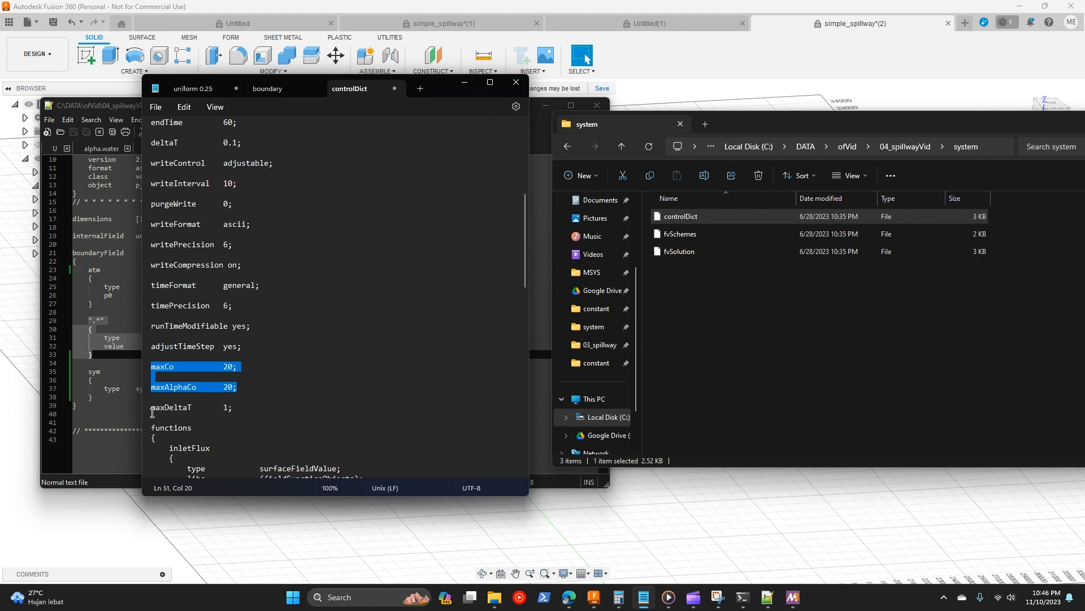
left_click_drag(150, 413, 166, 406)
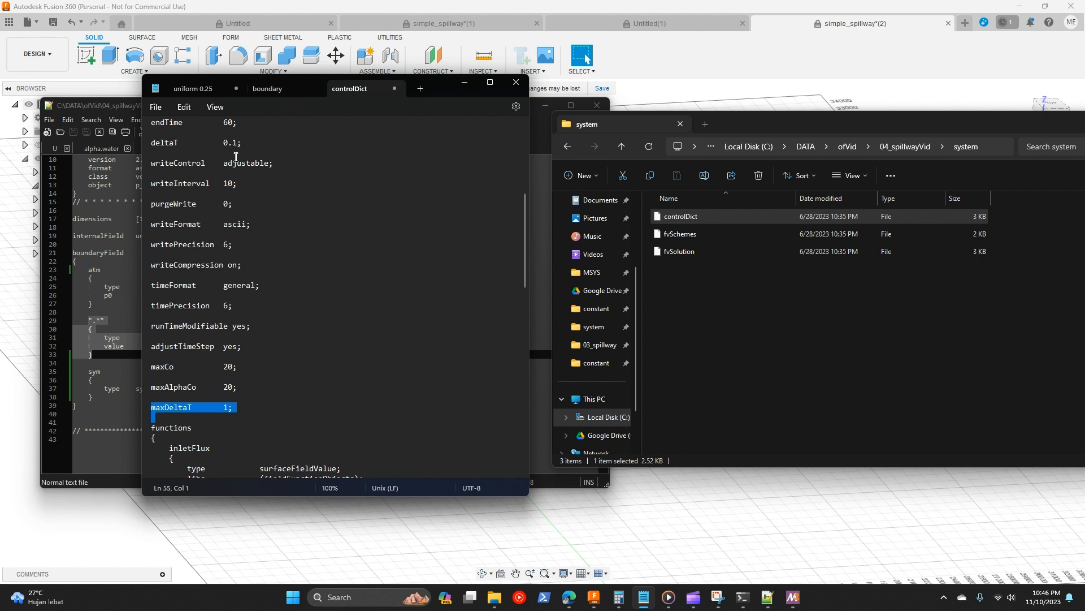
left_click(264, 152)
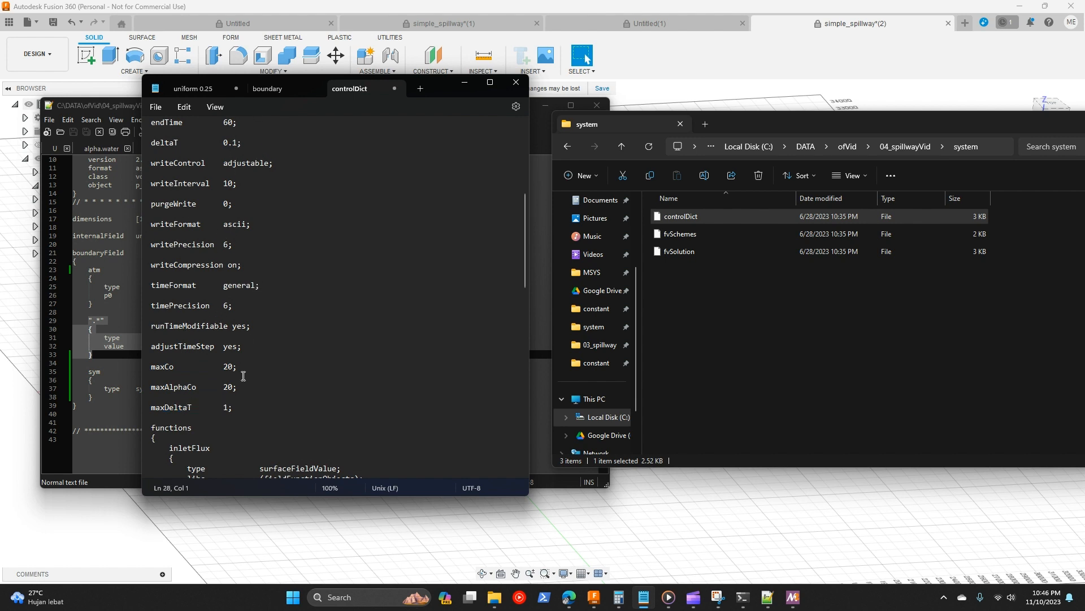
left_click_drag(147, 370, 236, 401)
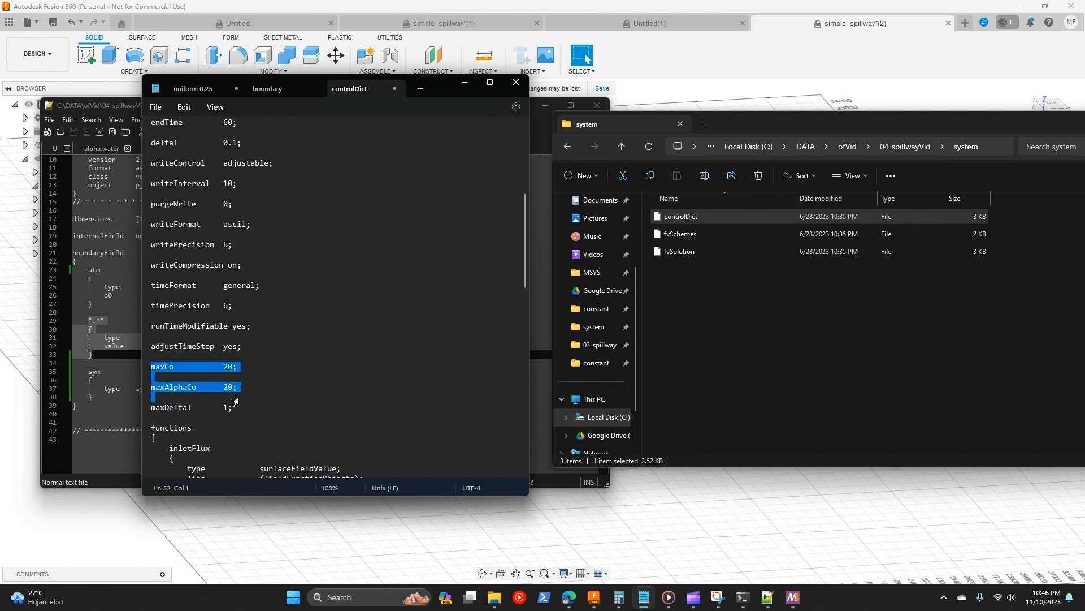
double_click(224, 408)
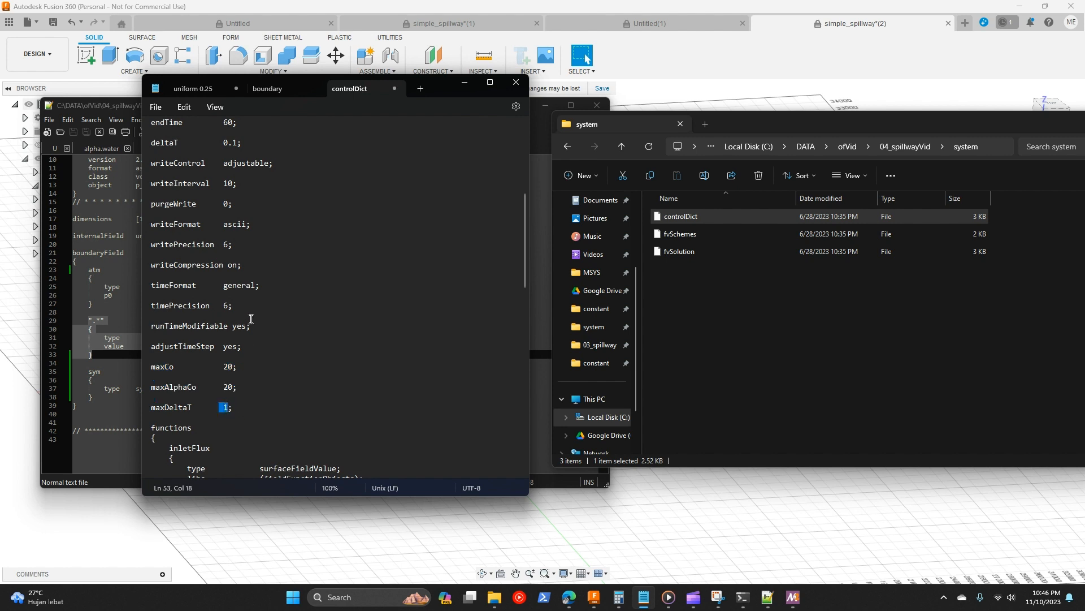
left_click(212, 89)
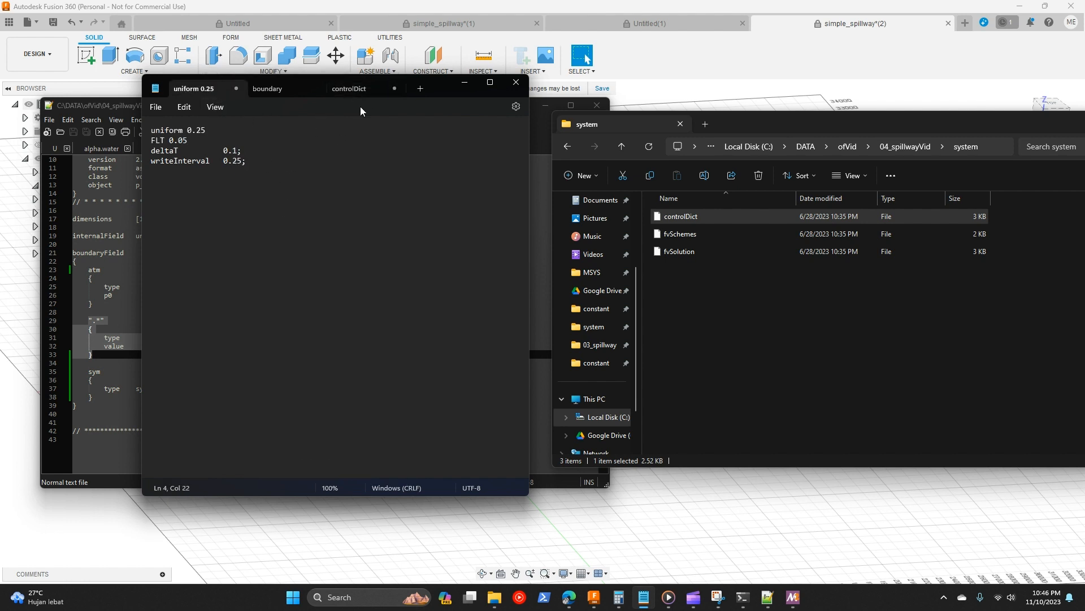
double_click(176, 161)
left_click(370, 92)
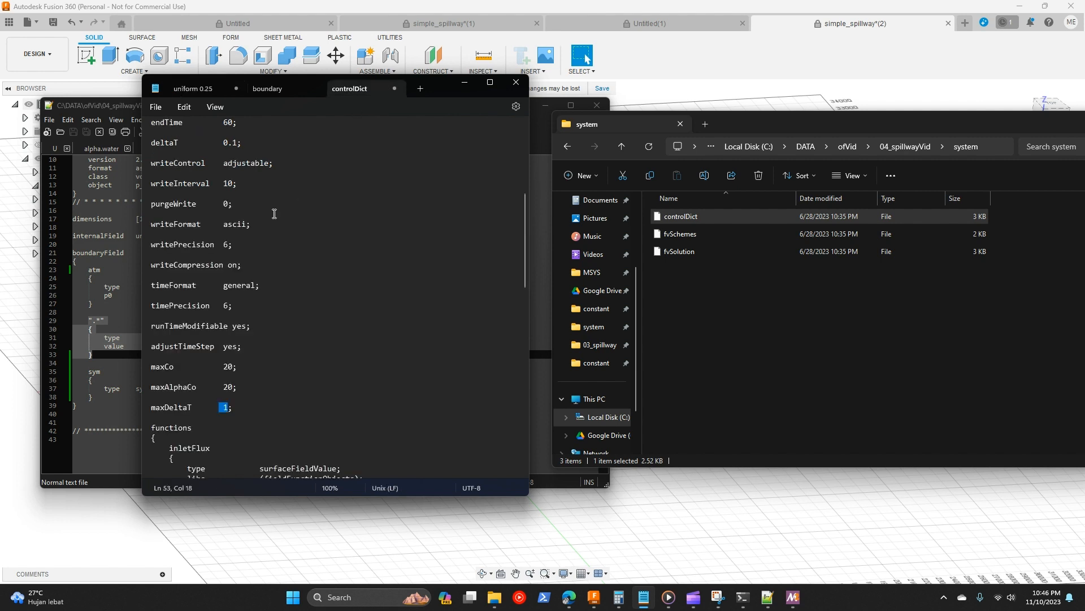
scroll(234, 238, "up", 2)
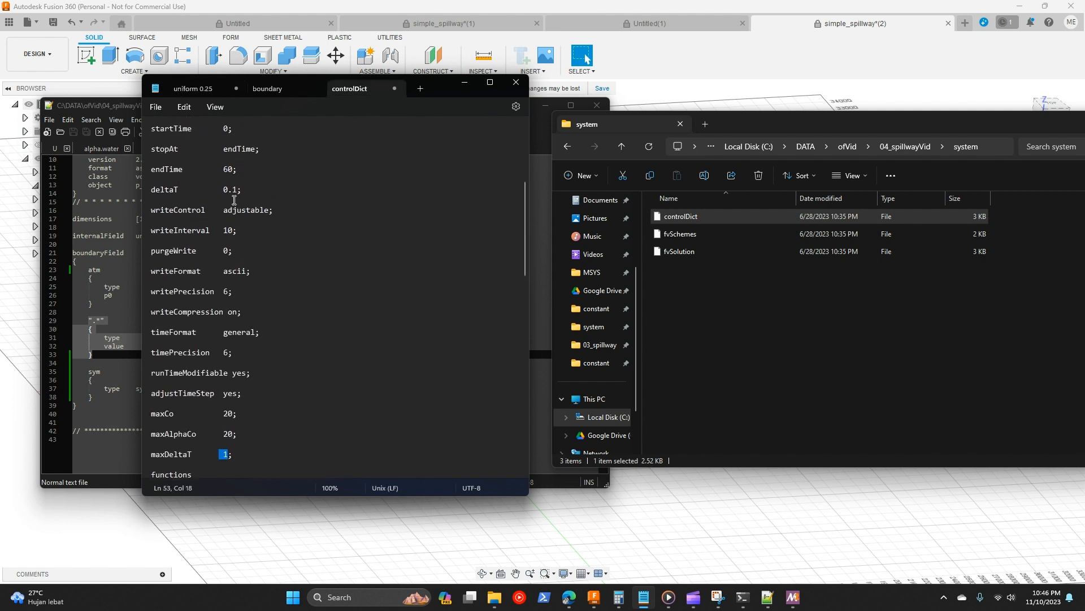
scroll(234, 200, "up", 2)
left_click(237, 234)
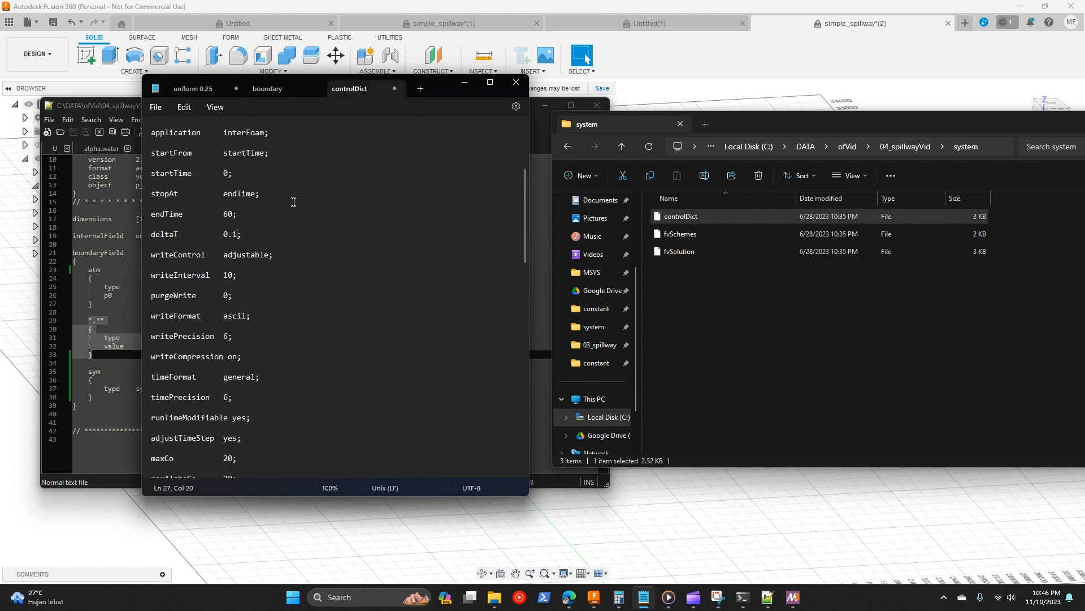
key("BackSpace")
type("25")
key("BackSpace")
key("BackSpace")
type("1")
Step: Set writeInterval to 0.25 in controlDict
left_click(232, 275)
left_click_drag(233, 275, 225, 275)
type("0.25")
left_click(329, 284)
Step: Examine the inletFlux function definition in the functions section of controlDict
scroll(263, 339, "down", 2)
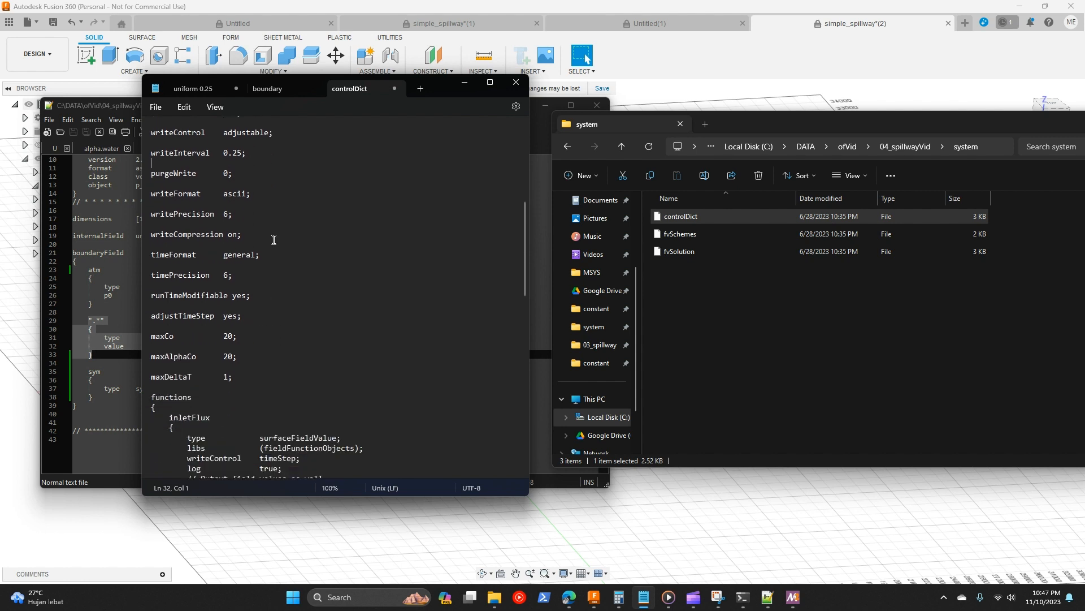
scroll(262, 347, "down", 3)
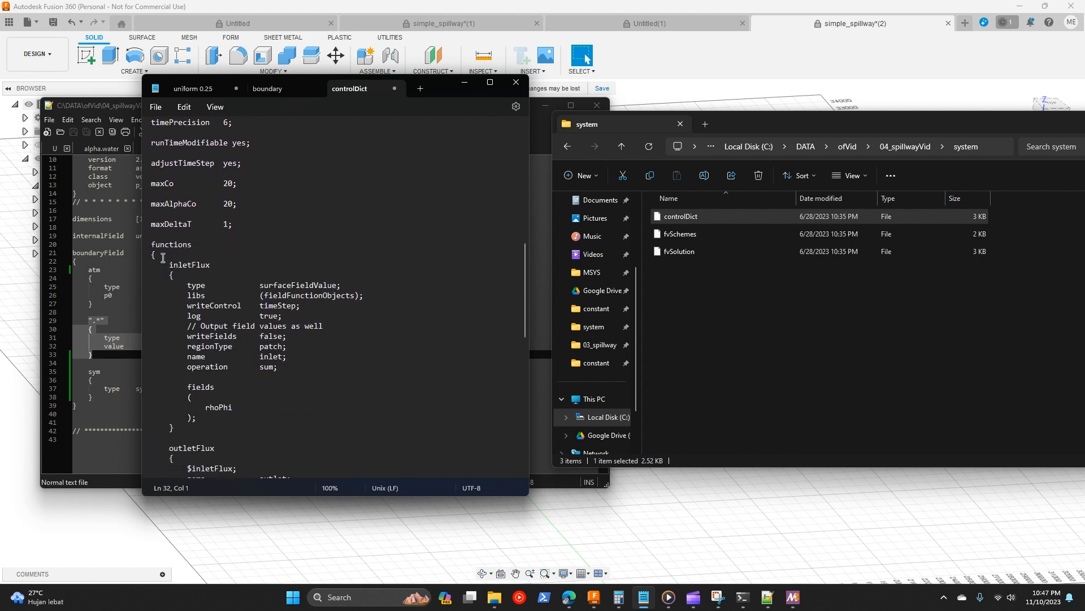
left_click_drag(165, 263, 229, 429)
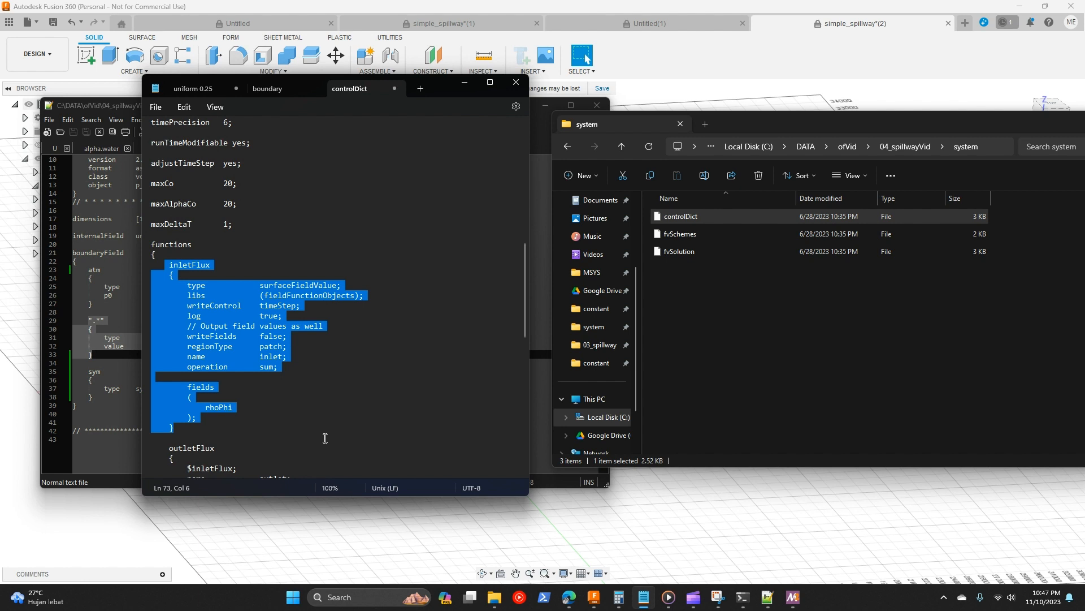
Step: Examine the outletFlux and atmosphereFlux definitions and the patch names they use in controlDict's functions section
scroll(224, 318, "down", 1)
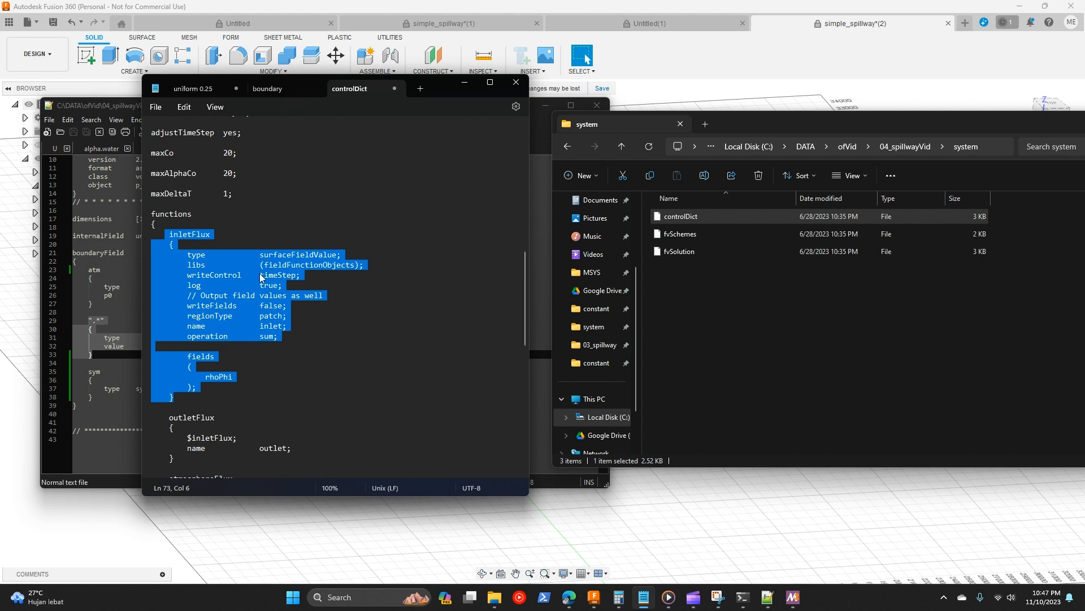
scroll(161, 402, "down", 3)
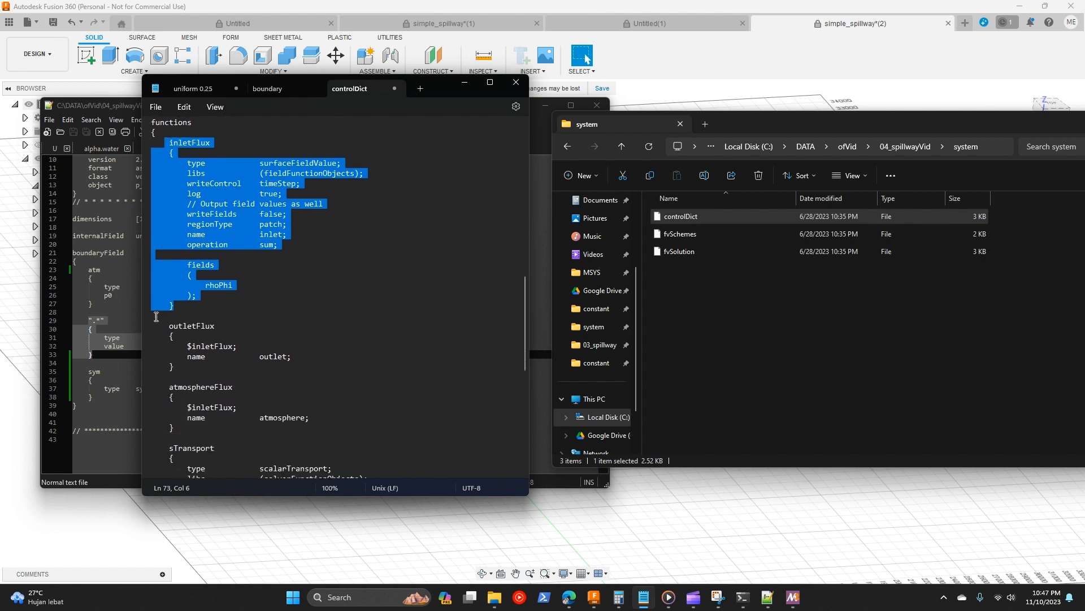
left_click_drag(166, 330, 197, 377)
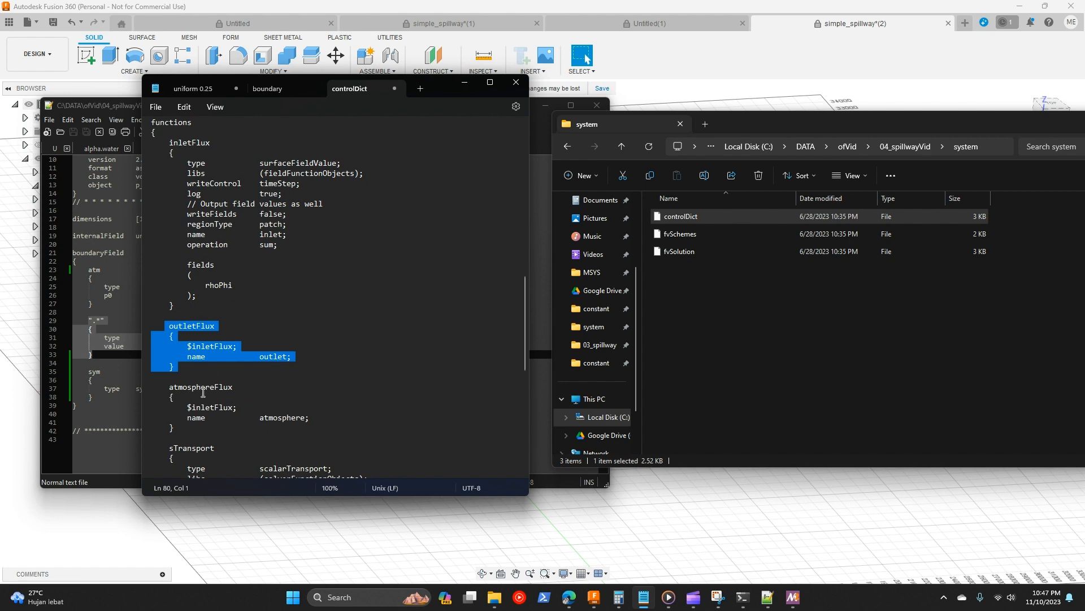
scroll(199, 398, "down", 2)
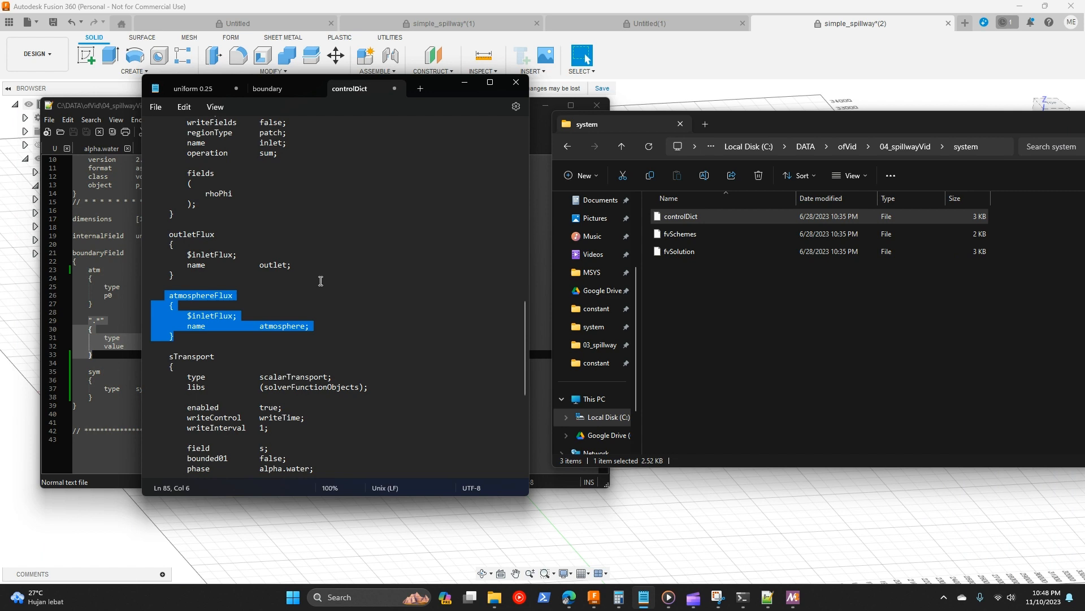
left_click(197, 343)
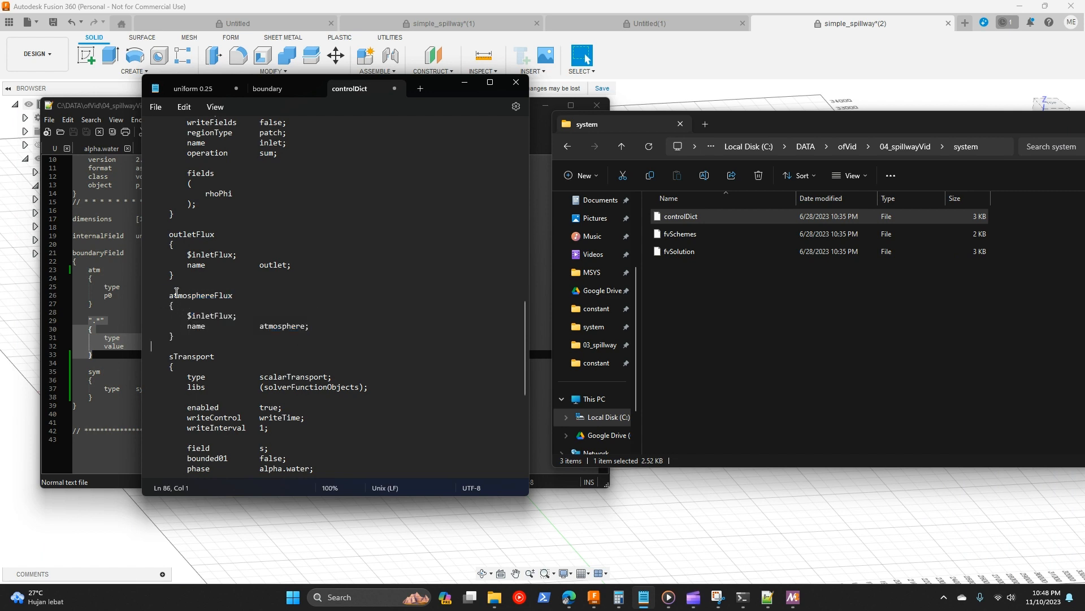
left_click_drag(166, 298, 201, 305)
scroll(195, 367, "down", 1)
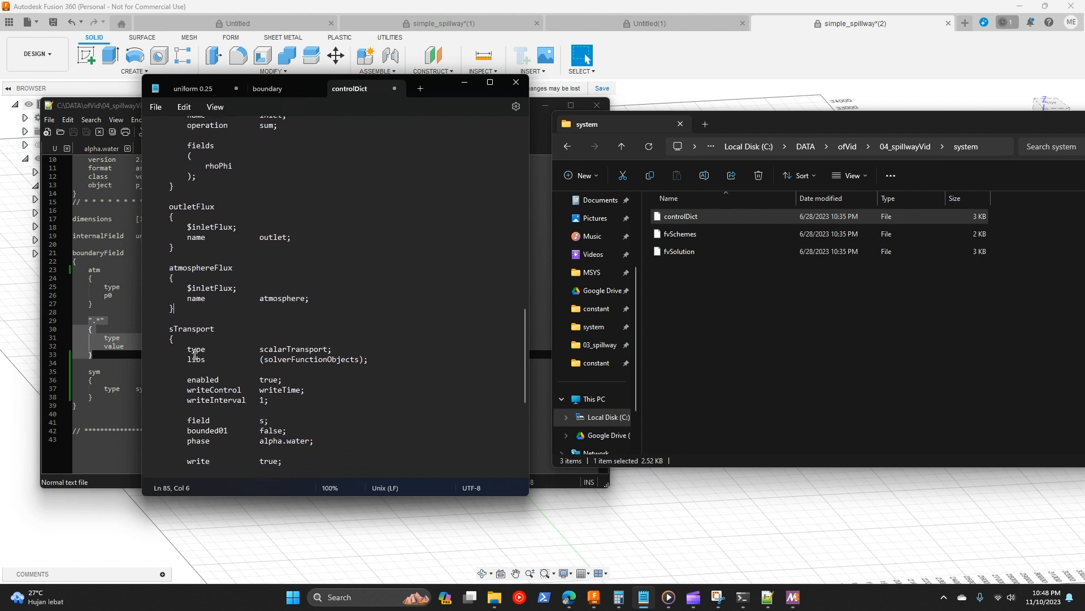
scroll(182, 356, "up", 1)
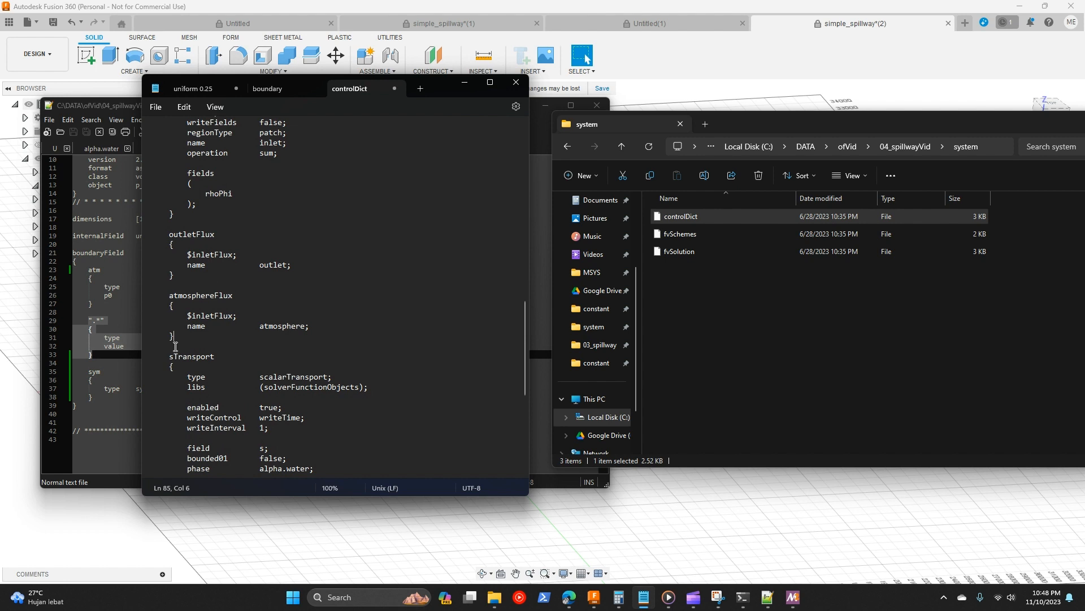
Step: Delete the sTransport scalar transport function, including its fvOptions block, from controlDict's functions section
scroll(175, 346, "down", 3)
left_click_drag(169, 264, 252, 375)
scroll(252, 371, "down", 5)
left_click(252, 374)
scroll(243, 362, "up", 2)
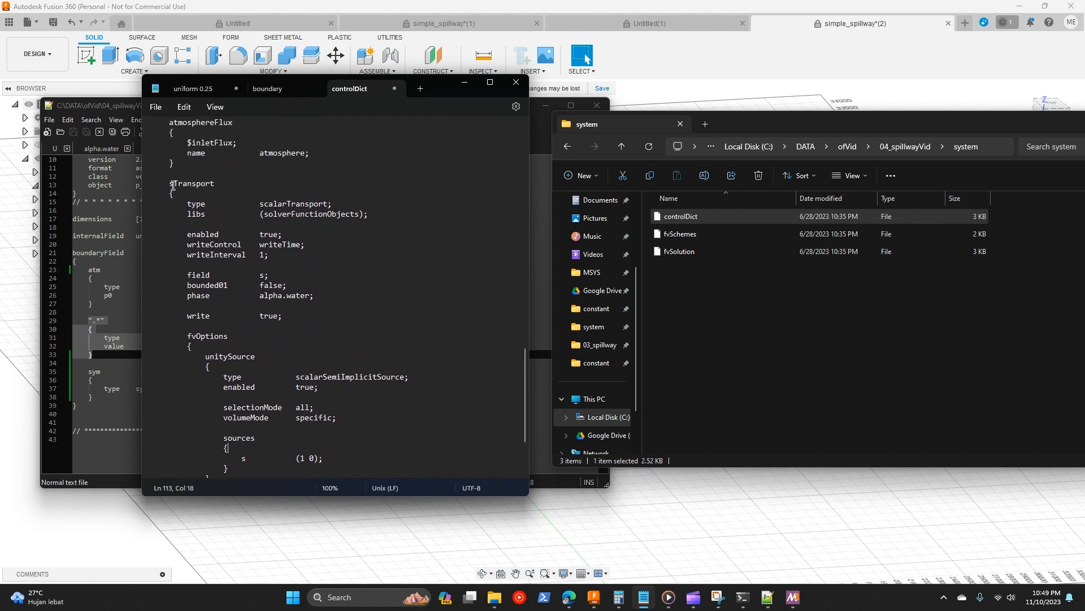
left_click_drag(172, 185, 225, 419)
scroll(311, 393, "down", 2)
scroll(311, 393, "down", 1)
scroll(223, 417, "up", 1)
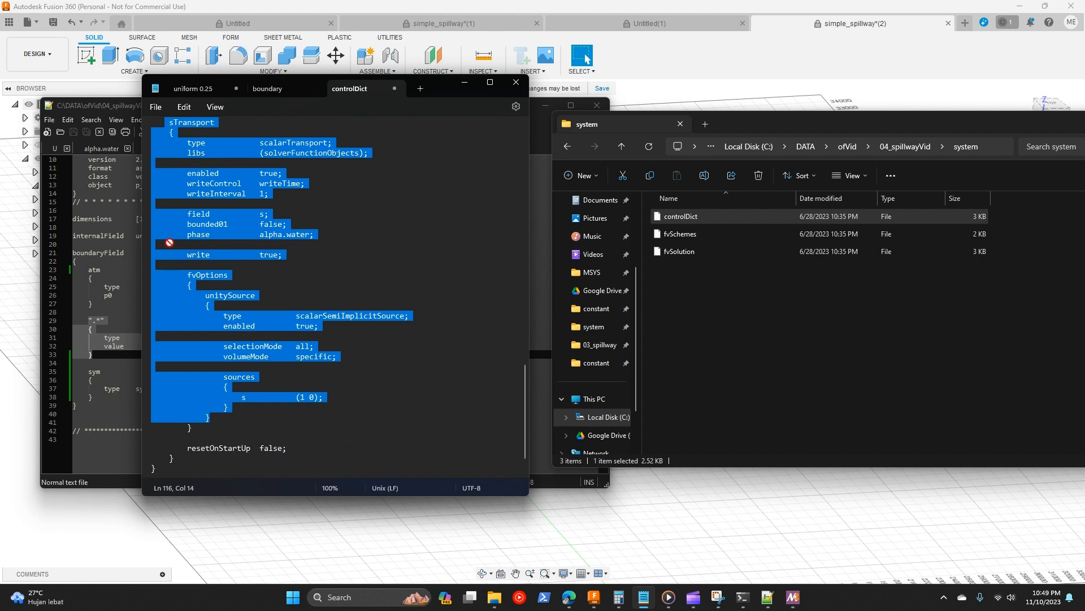
scroll(191, 197, "up", 2)
left_click(191, 197)
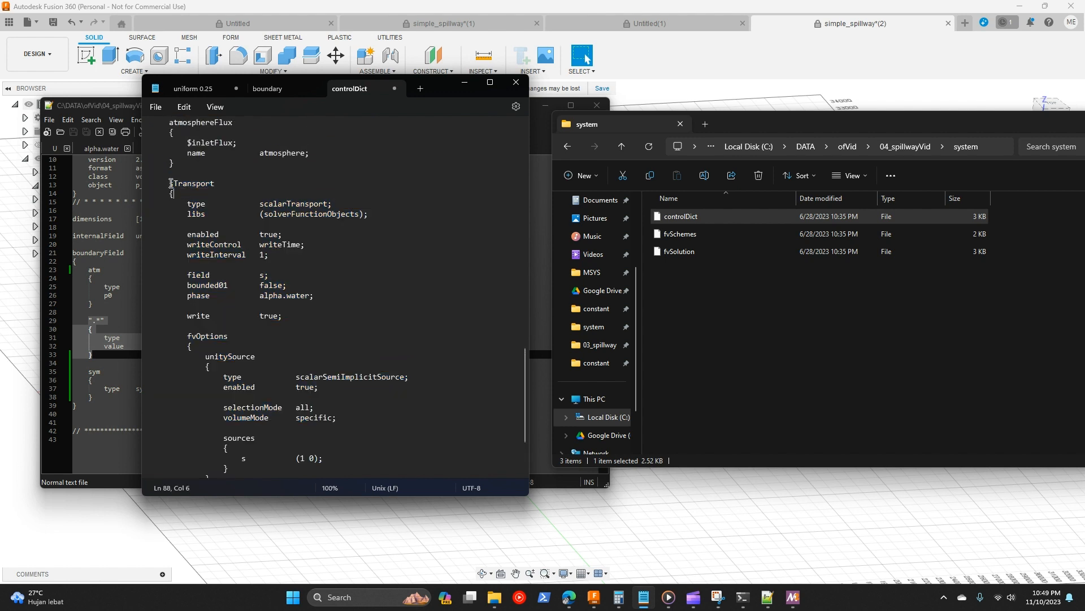
left_click_drag(170, 183, 299, 430)
scroll(288, 254, "down", 3)
key("Delete")
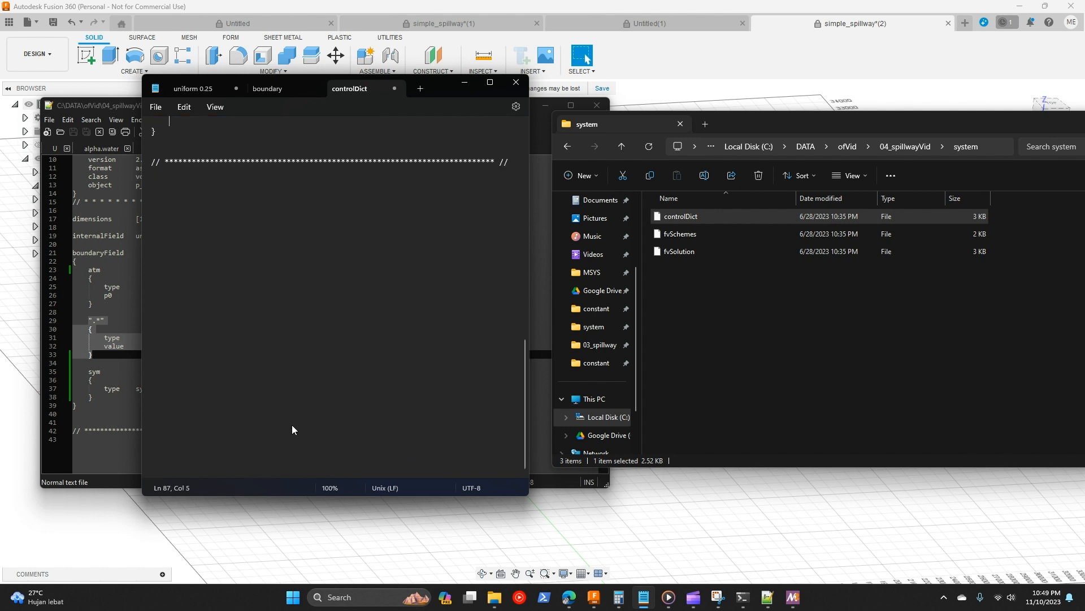
Step: Check controlDict's time-step limits and remaining flux functions, and save the file
scroll(254, 396, "up", 15)
scroll(219, 368, "down", 4)
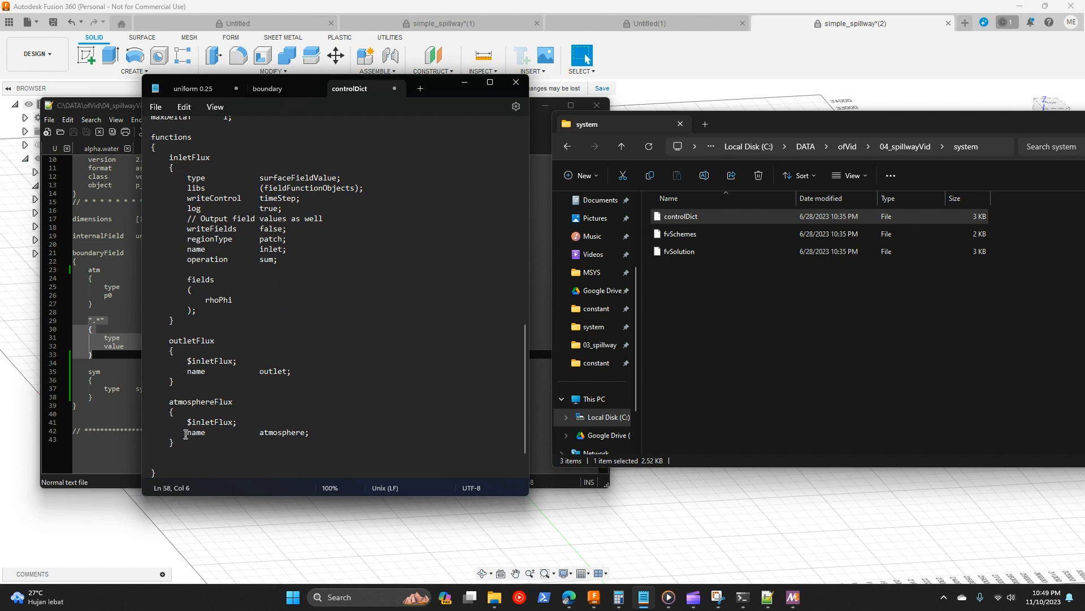
scroll(167, 458, "down", 1)
scroll(192, 424, "up", 8)
scroll(205, 398, "down", 3)
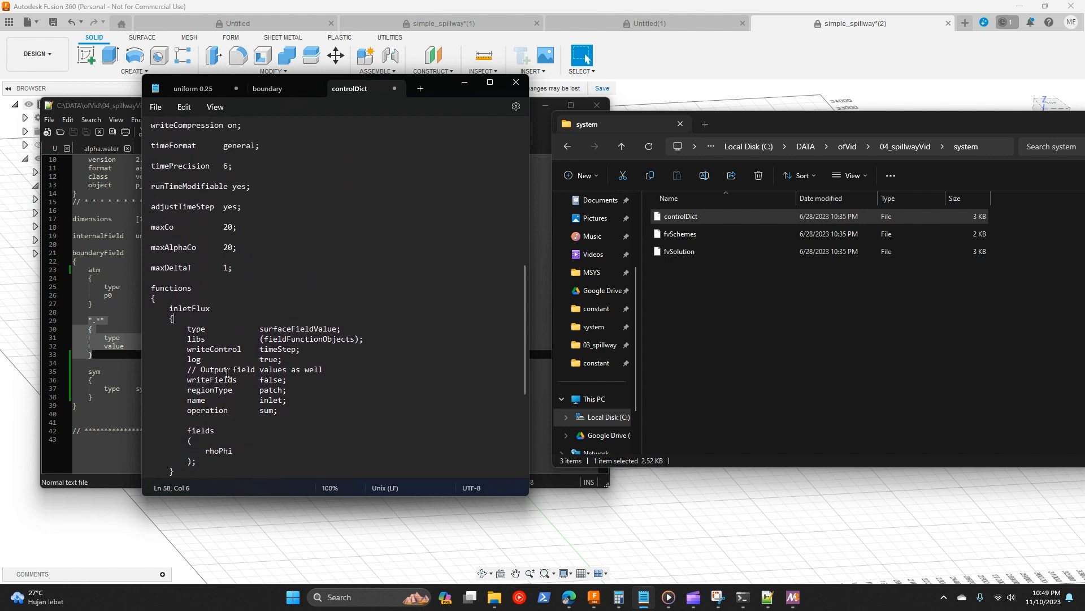
left_click(295, 221)
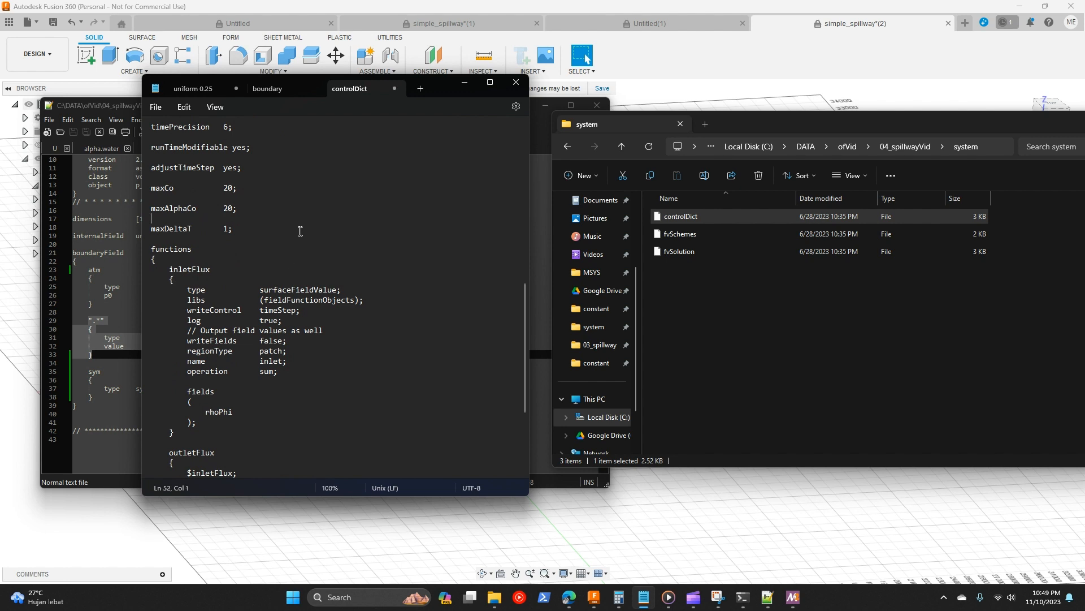
scroll(271, 361, "down", 4)
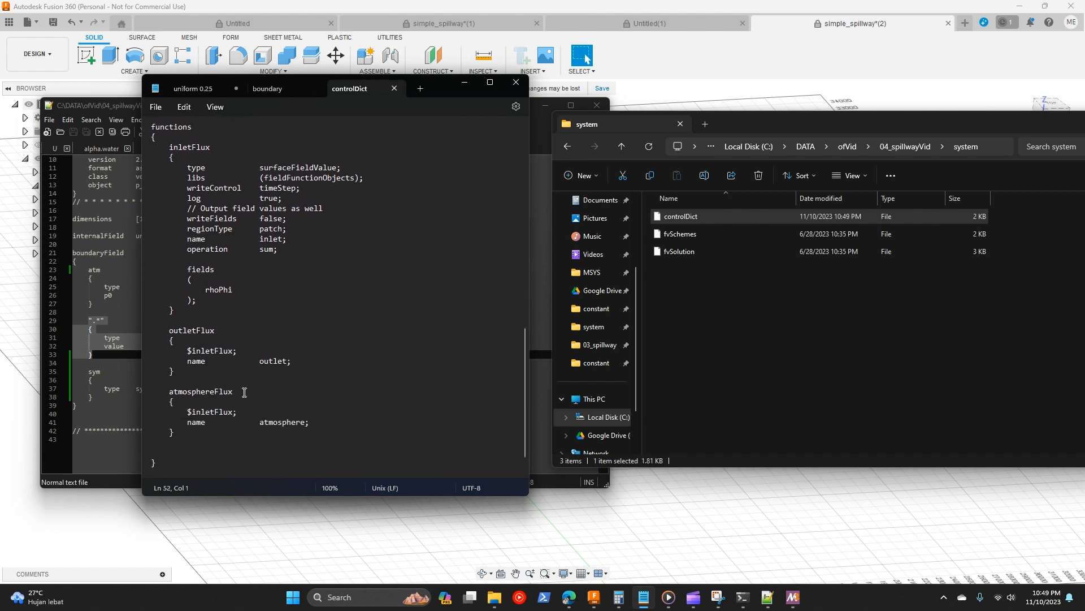
Step: Change the patch name in atmosphereFlux to atm, save controlDict, and check the inletFlux and outletFlux entries
left_click_drag(233, 391, 208, 394)
left_click(246, 424)
left_click(277, 422)
left_click_drag(276, 422, 308, 421)
key("ctrl+s")
left_click_drag(269, 249, 278, 249)
left_click_drag(272, 363, 269, 362)
left_click(318, 270)
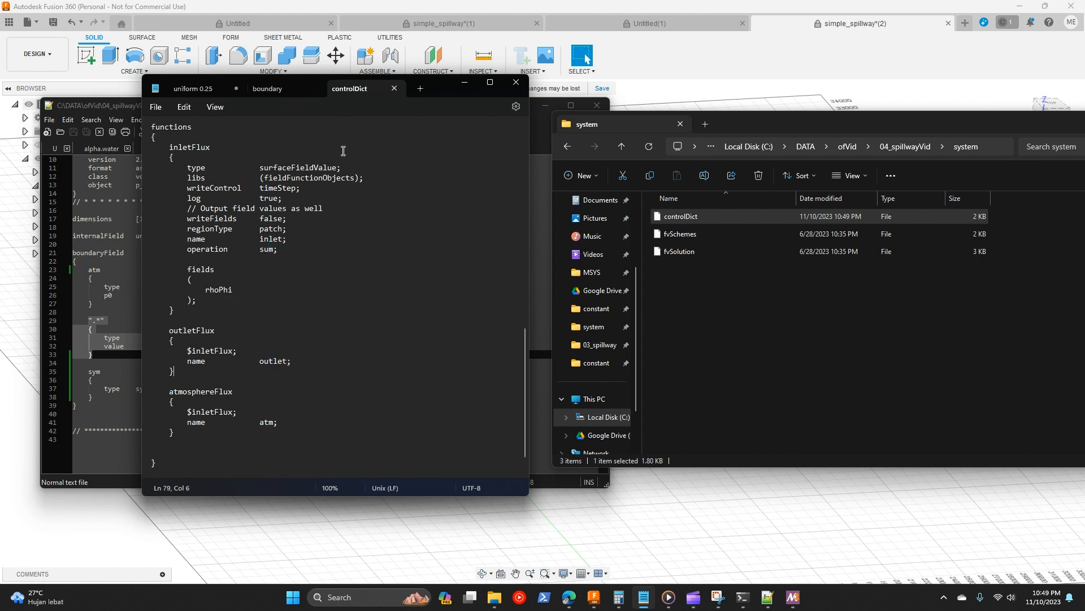
left_click(434, 418)
left_click(629, 384)
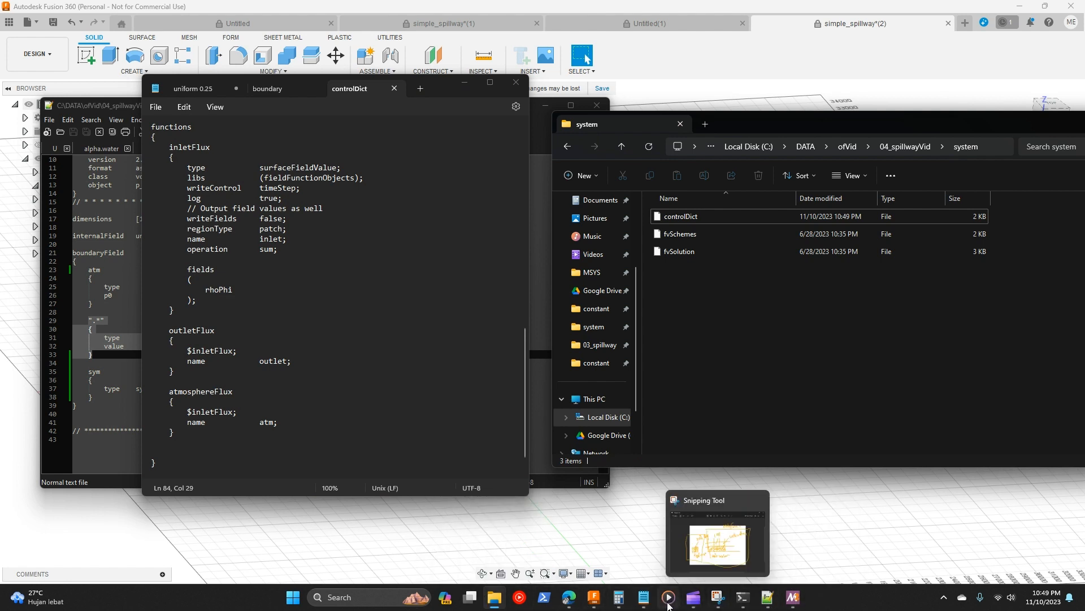
Step: Switch to the Linux terminal, list the 04_spillwayVid case folder, and try to run interFoam
left_click(745, 600)
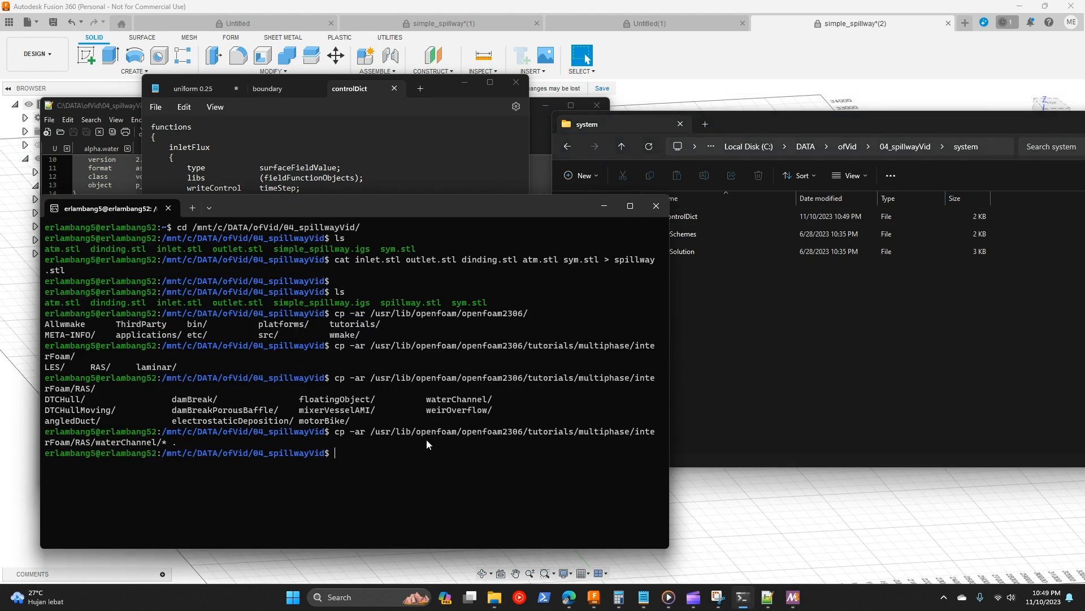
type("ls")
key("Return")
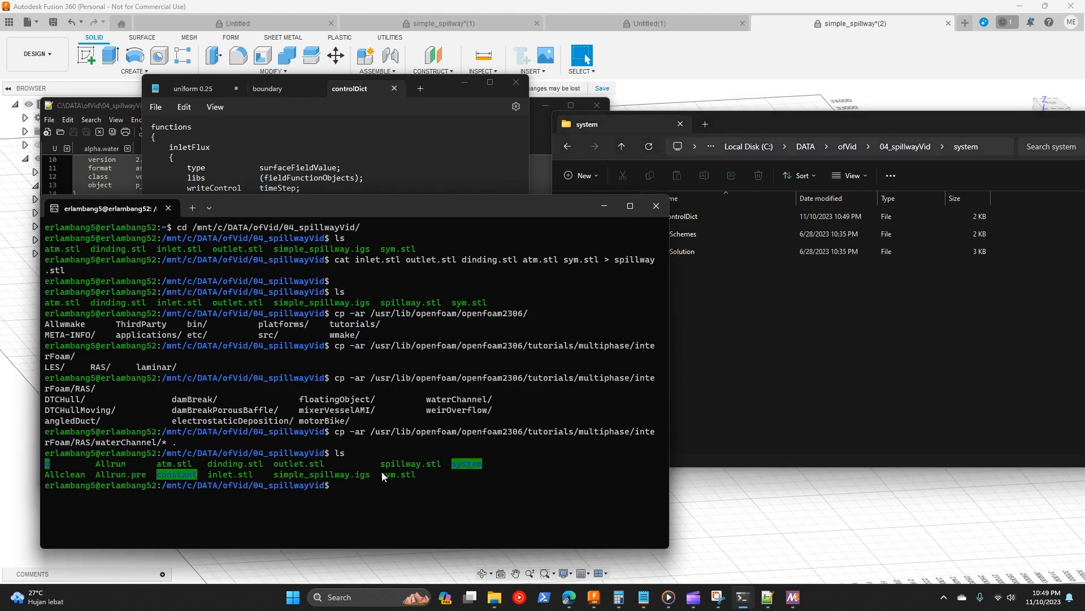
type("interFoam")
key("Return")
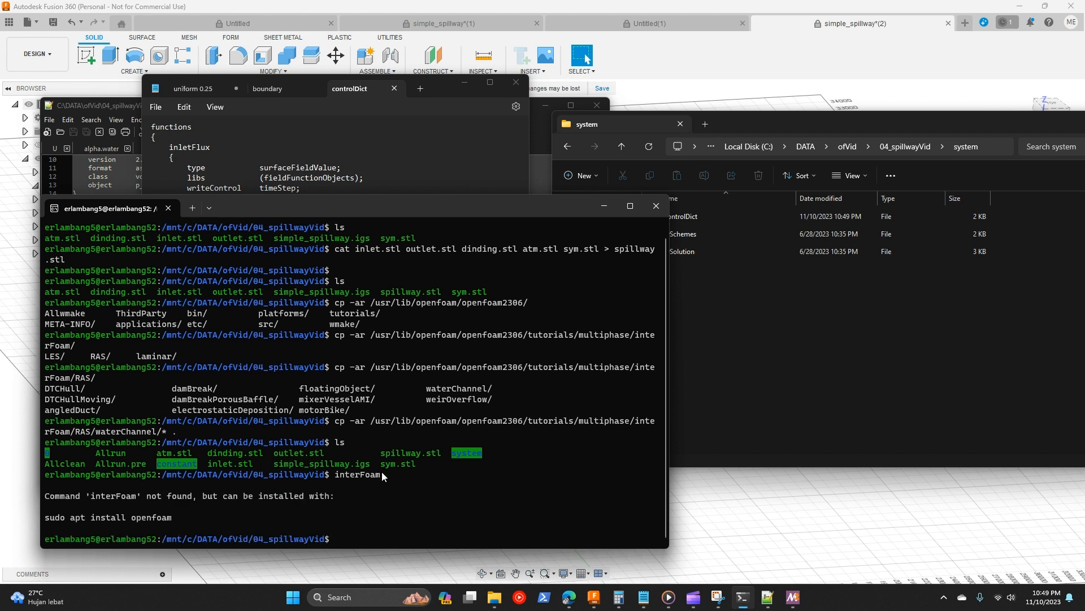
Step: Load the OpenFOAM environment with of2306 and run interFoam for the case from a cleared terminal
type("of2306")
key("Return")
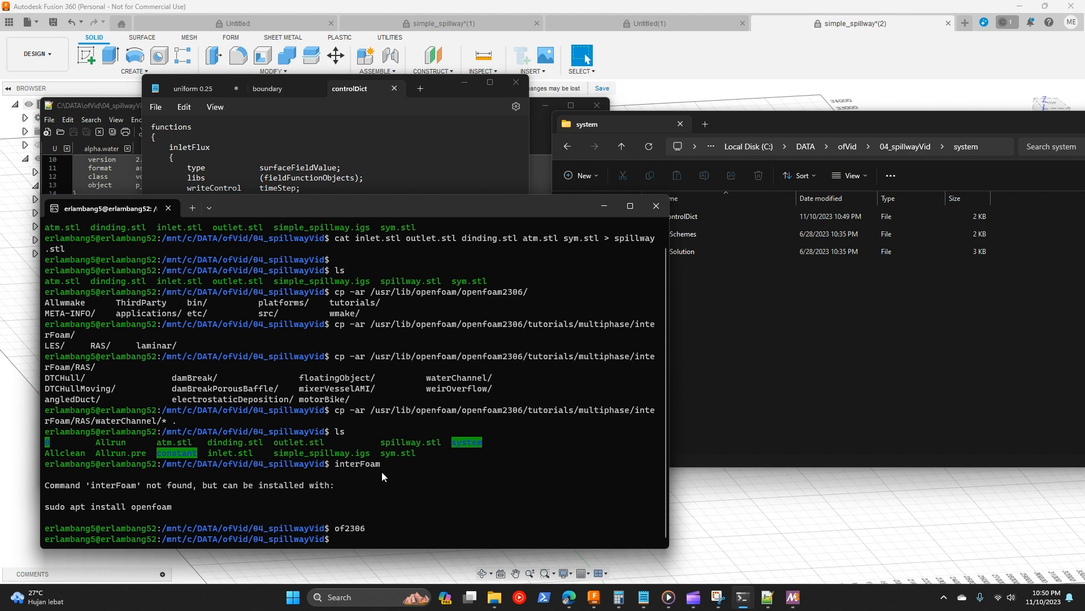
type("ls")
key("Return")
type("cle")
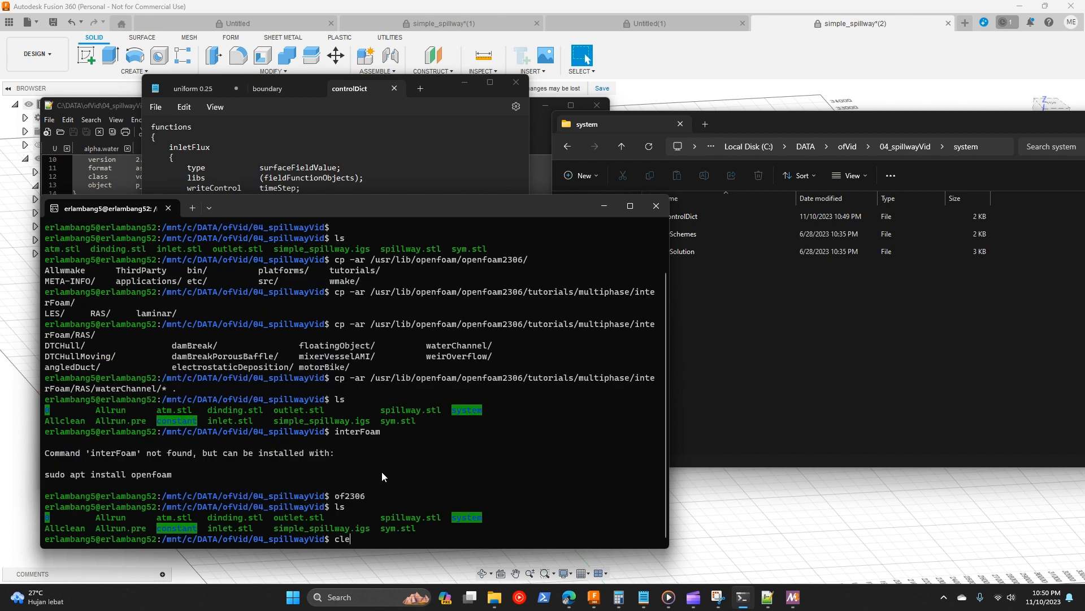
type("ar")
key("Return")
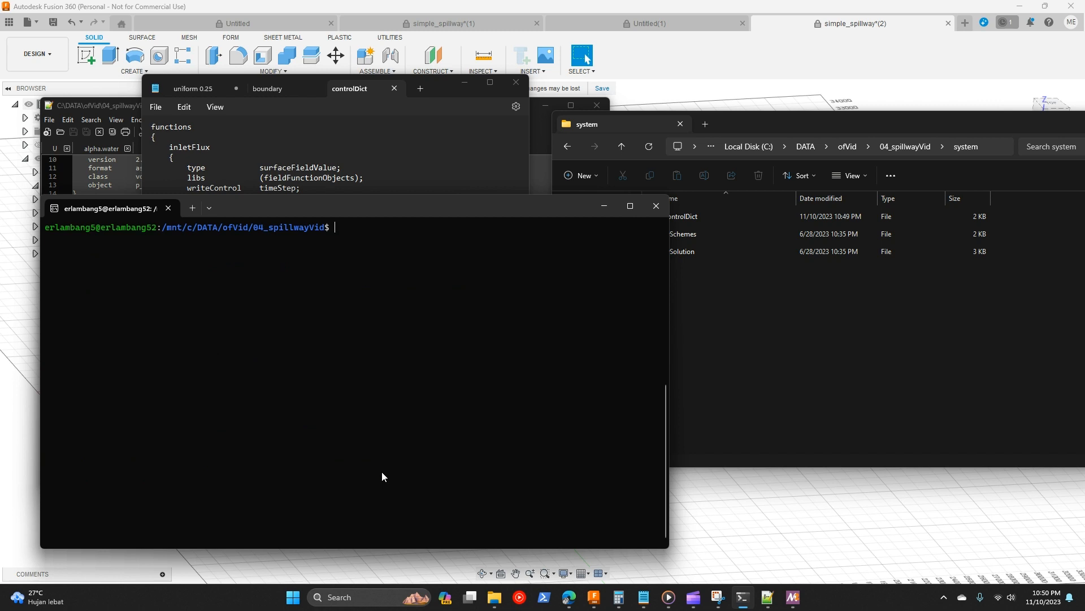
type("interFoam")
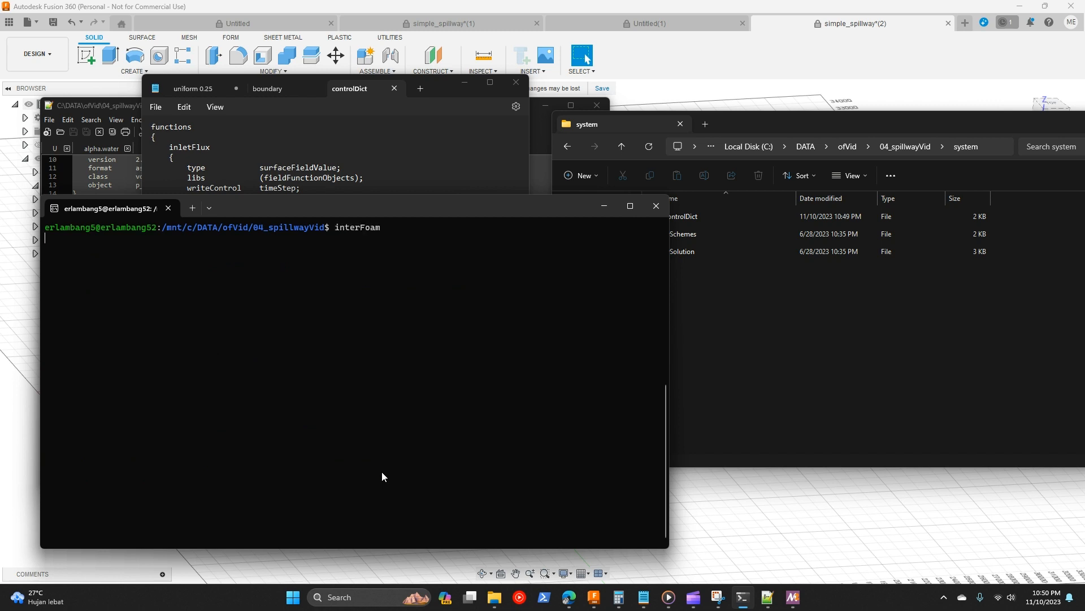